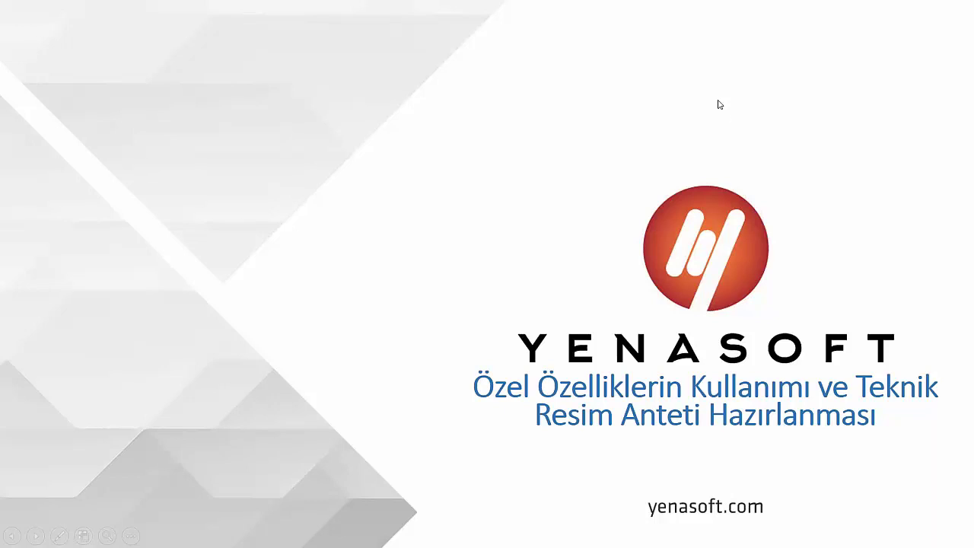
Step: End the PowerPoint slideshow and minimise PowerPoint and Chrome to reveal the desktop
{"action": "key", "text": "Escape"}
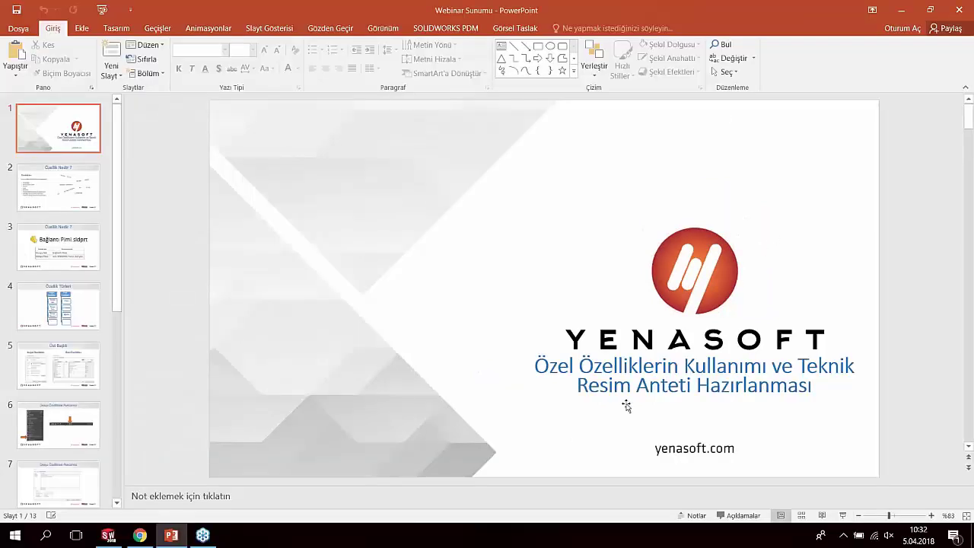
{"action": "left_click", "coordinate": [899, 13]}
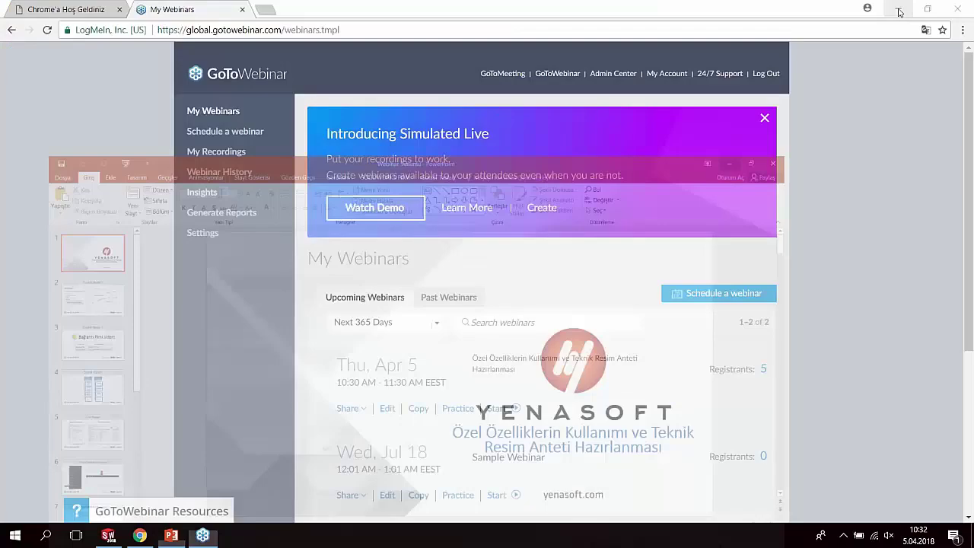
{"action": "left_click", "coordinate": [899, 12]}
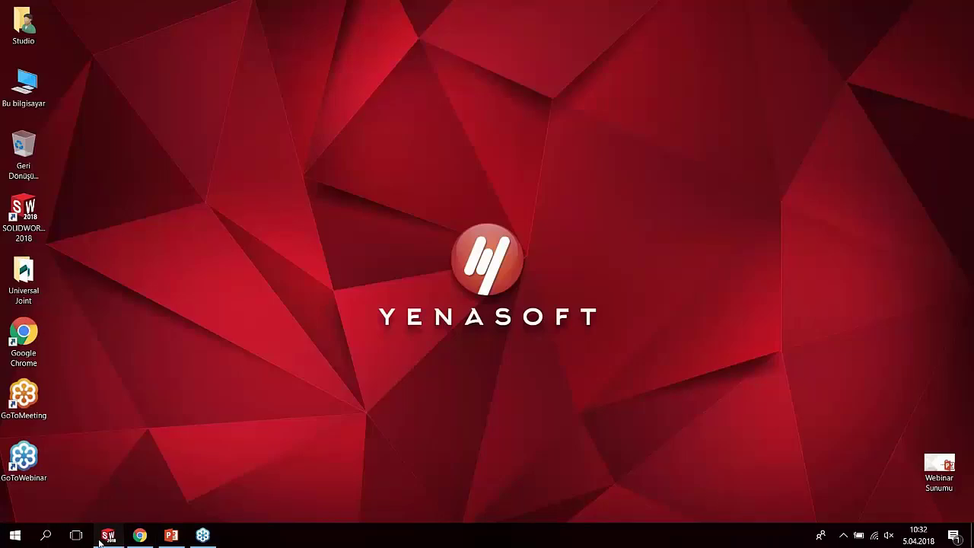
Step: Bring SOLIDWORKS forward and zoom and orbit the exploded Transmission assembly around its end cap and top cover
{"action": "left_click", "coordinate": [107, 537]}
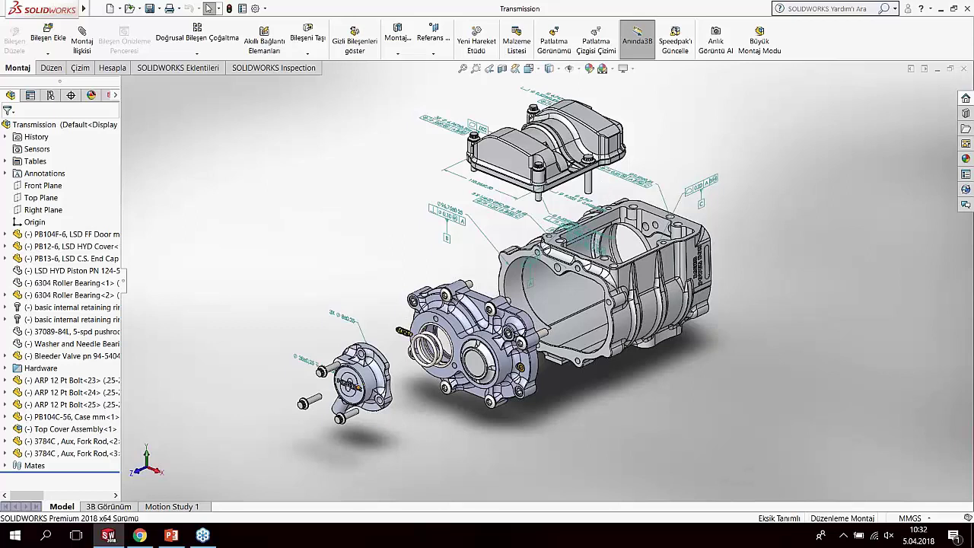
{"action": "scroll", "coordinate": [354, 354], "scroll_direction": "down", "scroll_amount": 2}
{"action": "scroll", "coordinate": [352, 356], "scroll_direction": "down", "scroll_amount": 3}
{"action": "middle_click_drag", "start_coordinate": [488, 370], "coordinate": [491, 350]}
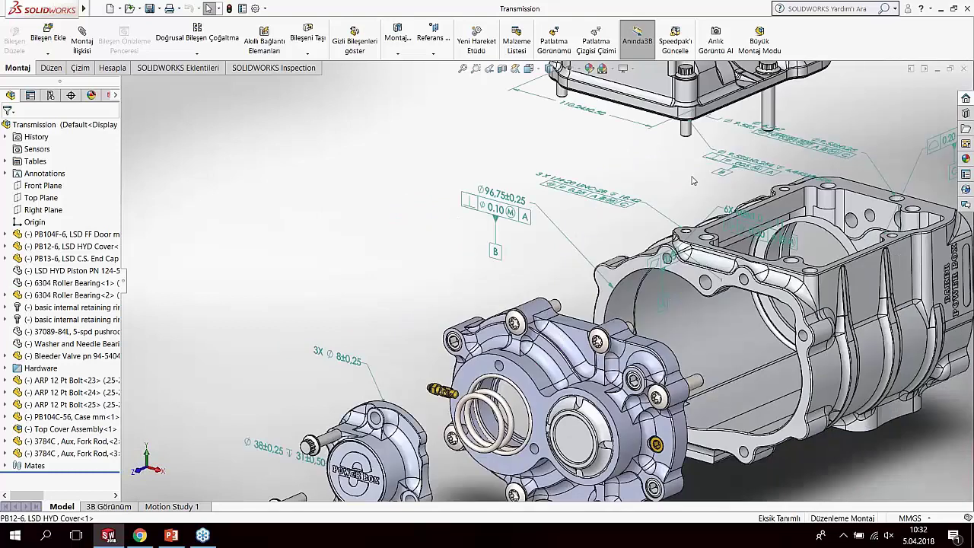
{"action": "mouse_move", "coordinate": [692, 181]}
{"action": "middle_mouse_down"}
{"action": "mouse_move", "coordinate": [734, 186]}
{"action": "mouse_move", "coordinate": [708, 206]}
{"action": "mouse_move", "coordinate": [566, 260]}
{"action": "middle_mouse_up"}
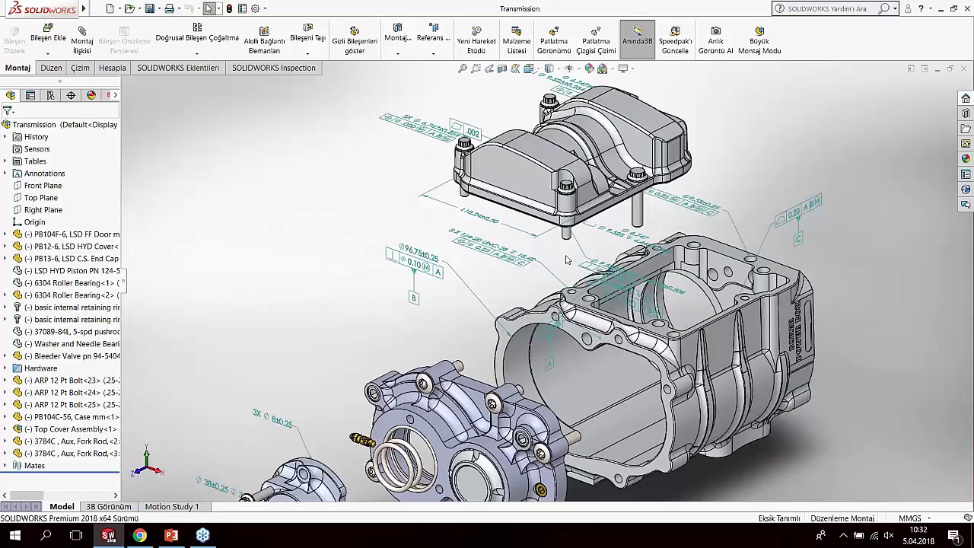
{"action": "scroll", "coordinate": [566, 260], "scroll_direction": "up", "scroll_amount": 3}
{"action": "scroll", "coordinate": [438, 270], "scroll_direction": "down", "scroll_amount": 2}
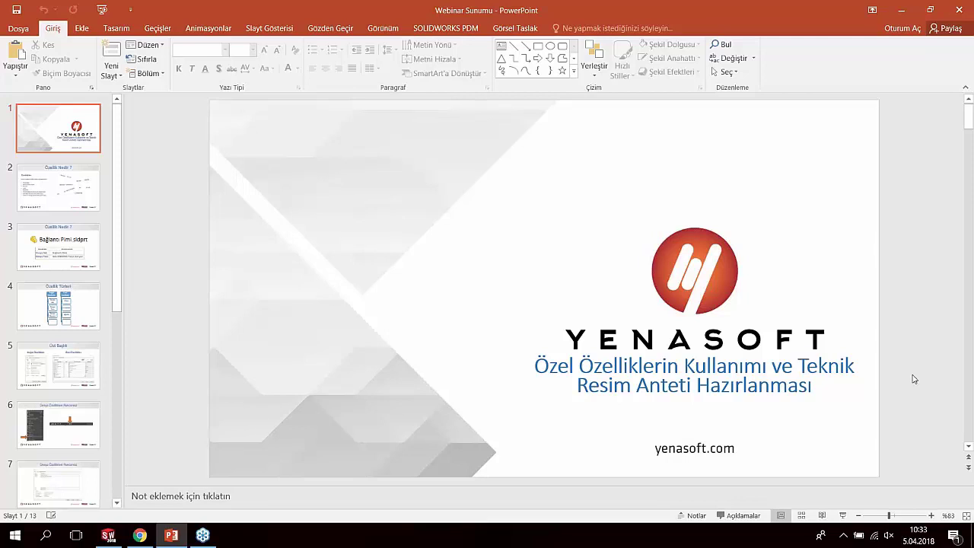
Step: Advance to slide 2, 'Özellik Nedir ?', listing file properties like Dosya Adı and Boyutu
{"action": "scroll", "coordinate": [914, 378], "scroll_direction": "down", "scroll_amount": 1}
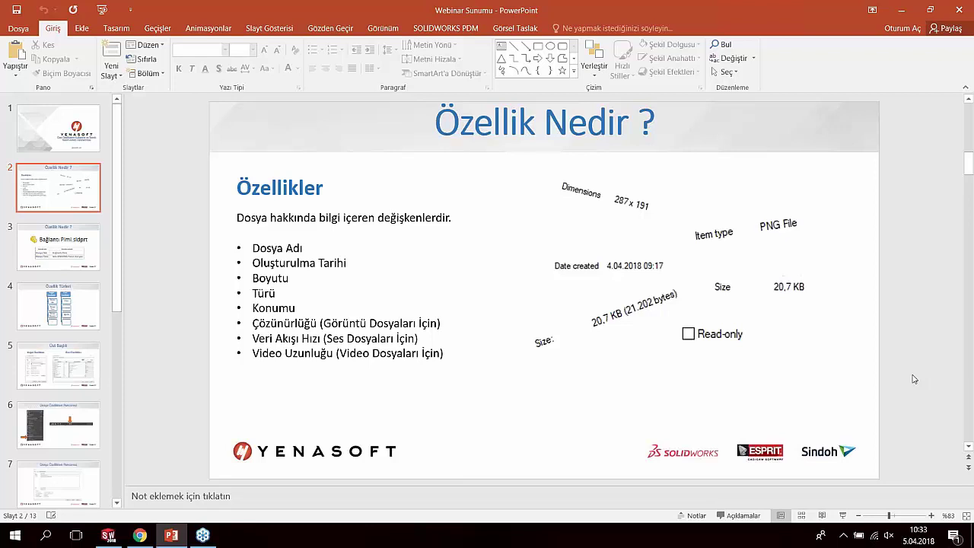
Step: Inspect Ana Montaj's general and Ayrıntılar properties, then return to PowerPoint slide 3, Bağlantı Pimi.sldprt
{"action": "left_click", "coordinate": [896, 12]}
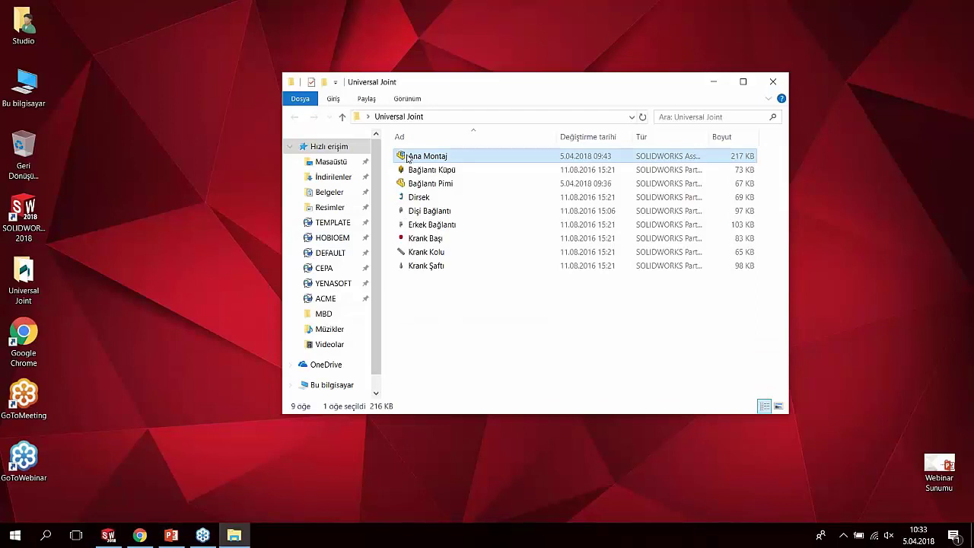
{"action": "key", "text": "alt+Return"}
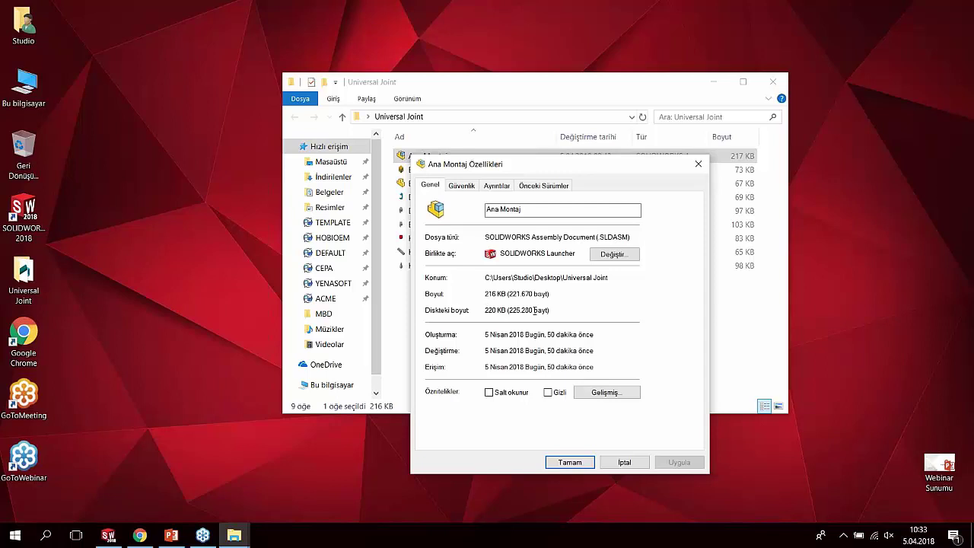
{"action": "left_click", "coordinate": [498, 186]}
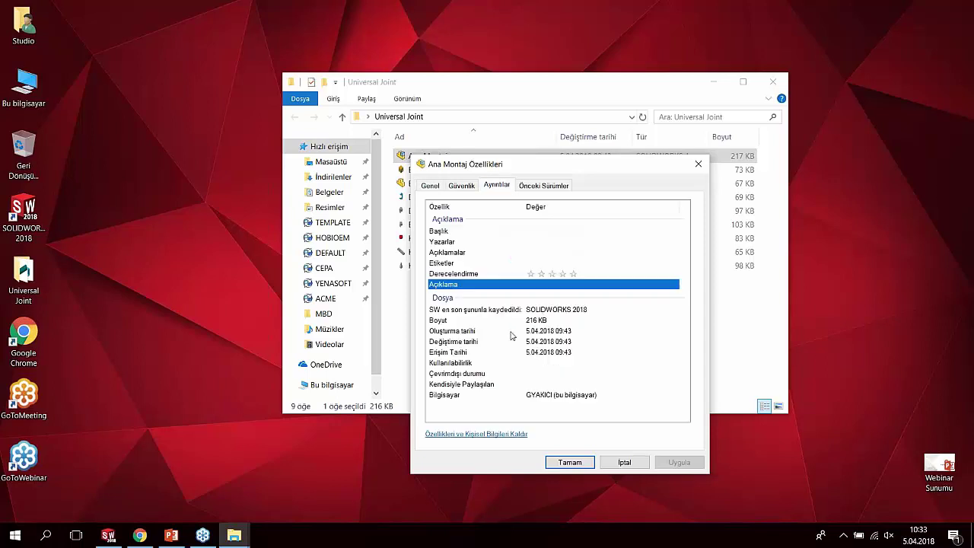
{"action": "left_click", "coordinate": [698, 165]}
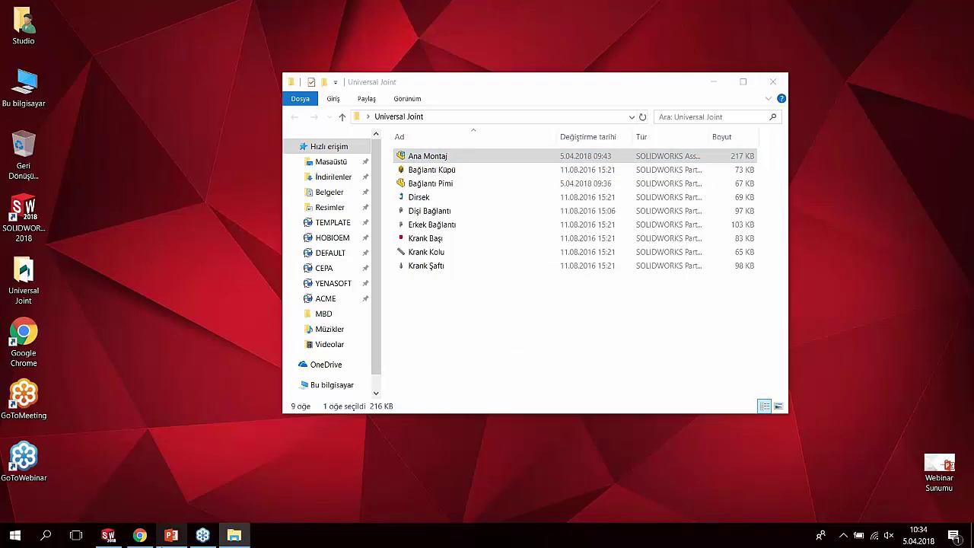
{"action": "left_click", "coordinate": [171, 535]}
{"action": "scroll", "coordinate": [224, 309], "scroll_direction": "down", "scroll_amount": 1}
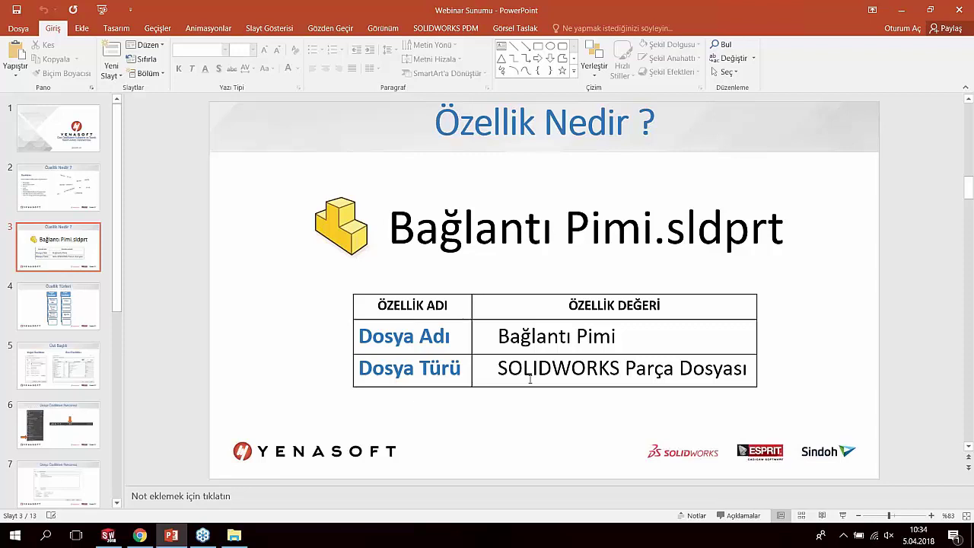
Step: View slides 4 'Özellik Türleri' and 5 'Üst Başlık', then switch to SOLIDWORKS
{"action": "left_click", "coordinate": [84, 315]}
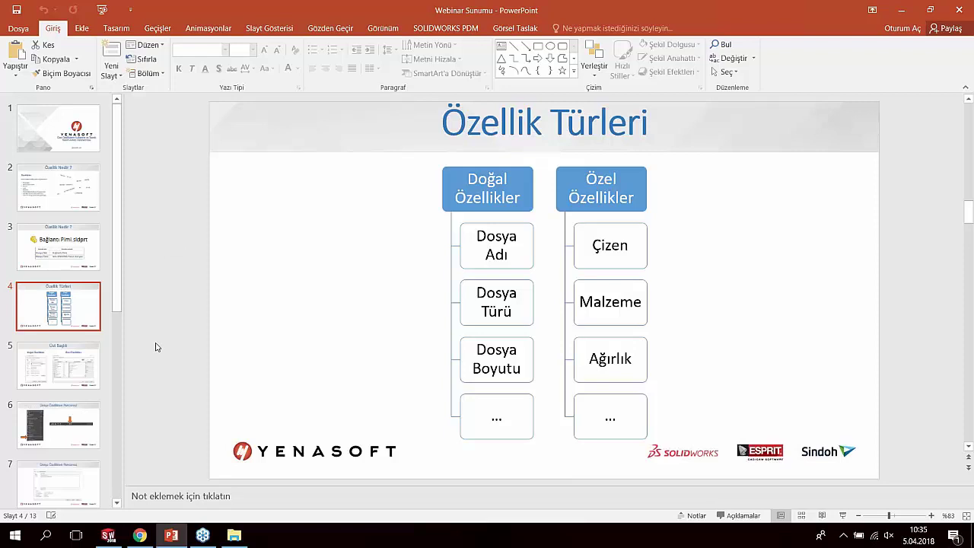
{"action": "left_click", "coordinate": [76, 360]}
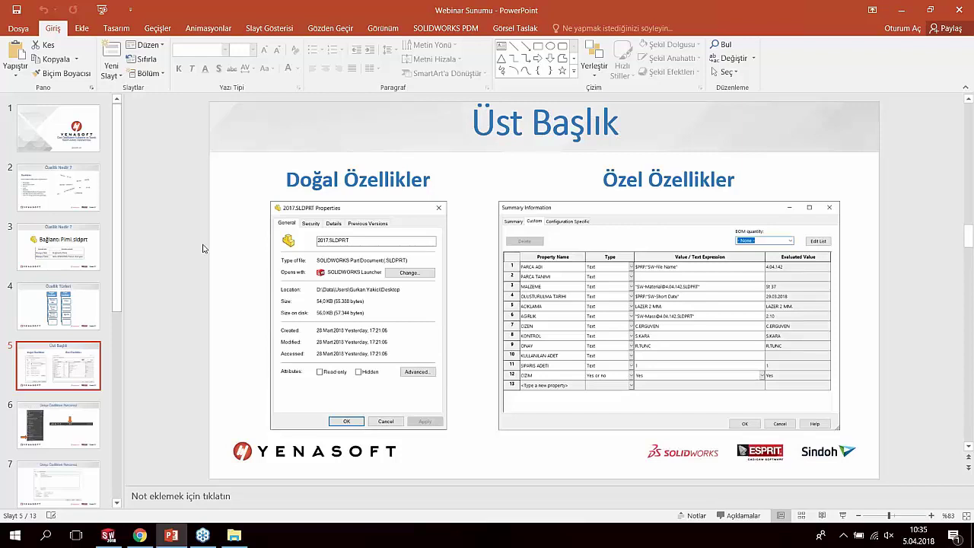
{"action": "left_click", "coordinate": [114, 539]}
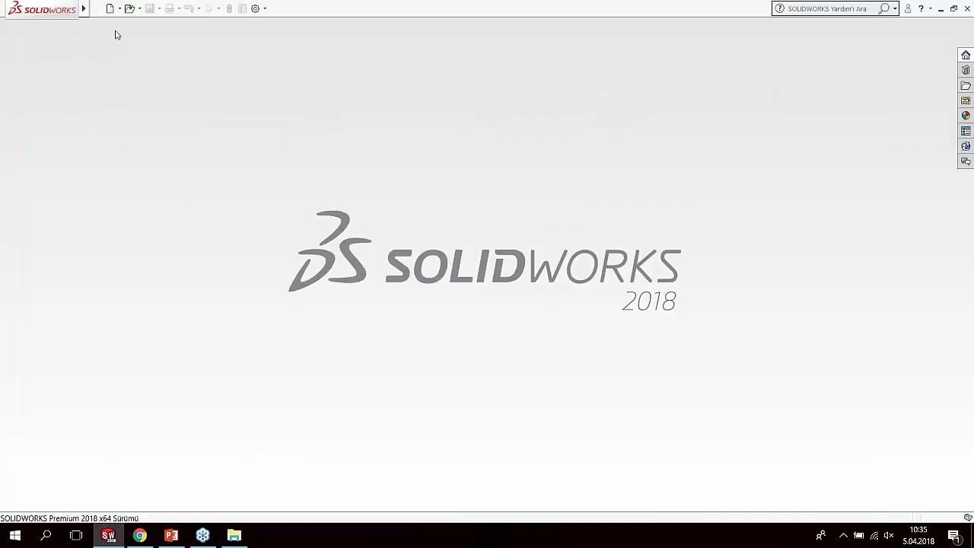
Step: Dismiss the welcome screen and open the Transmission assembly's summary properties through File > Properties
{"action": "left_click", "coordinate": [261, 195]}
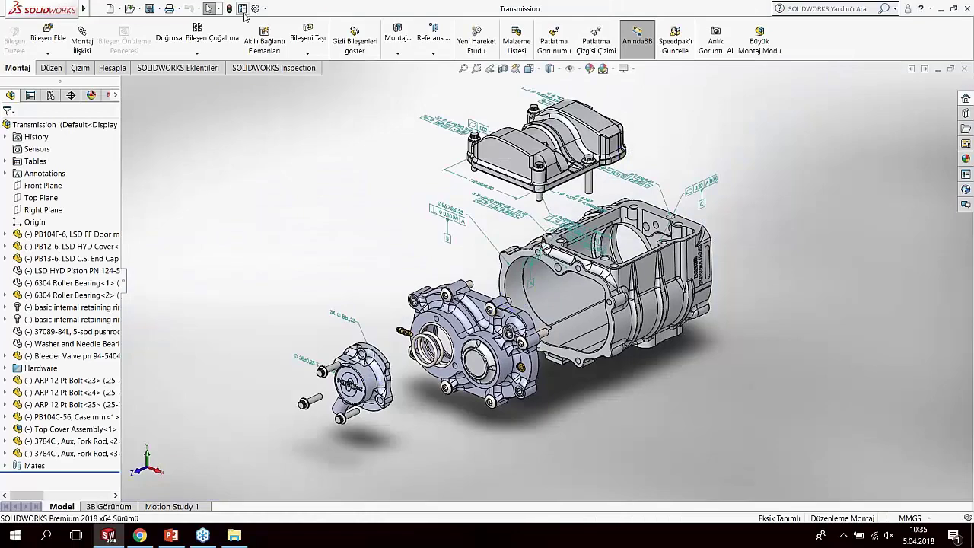
{"action": "left_click", "coordinate": [243, 10]}
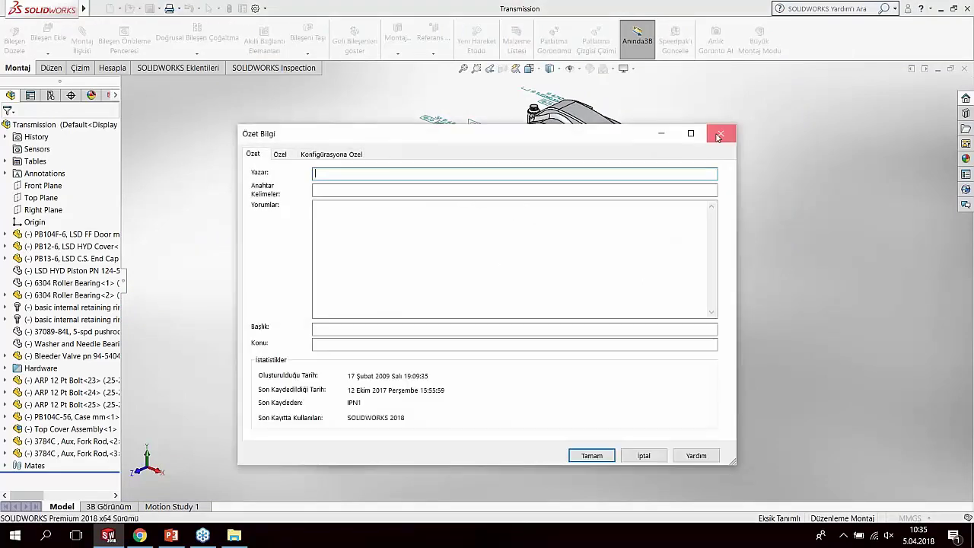
{"action": "left_click", "coordinate": [717, 136]}
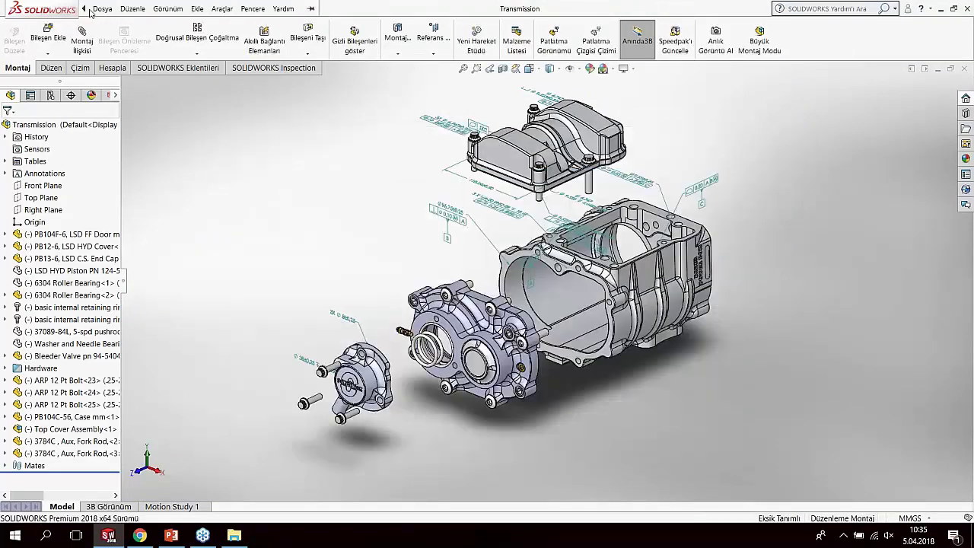
{"action": "left_click", "coordinate": [91, 10]}
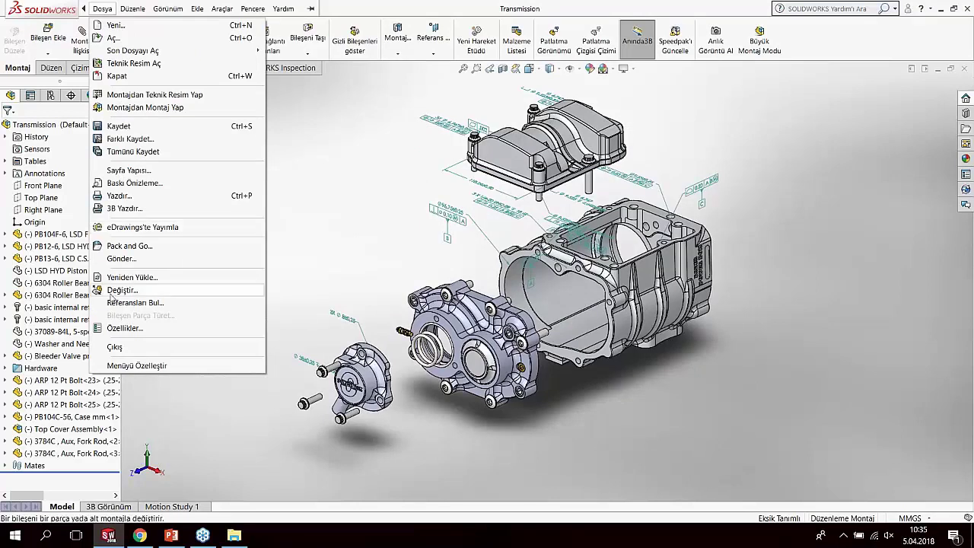
{"action": "left_click", "coordinate": [113, 329]}
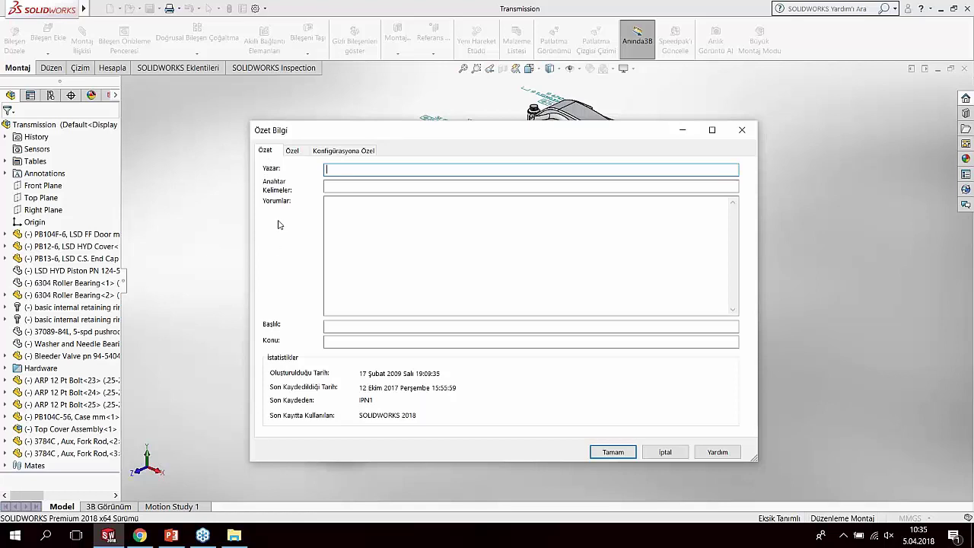
Step: Browse the Özet comments, subject, author and keywords fields, show the empty Özel table, then return to PowerPoint
{"action": "left_click_drag", "start_coordinate": [636, 142], "coordinate": [664, 116]}
{"action": "left_click", "coordinate": [369, 158]}
{"action": "left_click", "coordinate": [368, 180]}
{"action": "left_click", "coordinate": [376, 304]}
{"action": "left_click", "coordinate": [389, 314]}
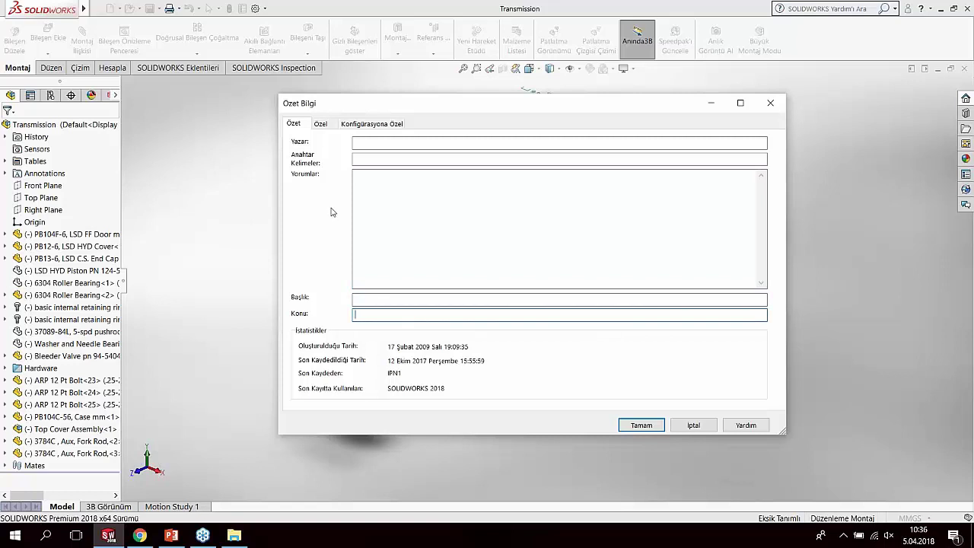
{"action": "left_click", "coordinate": [373, 145]}
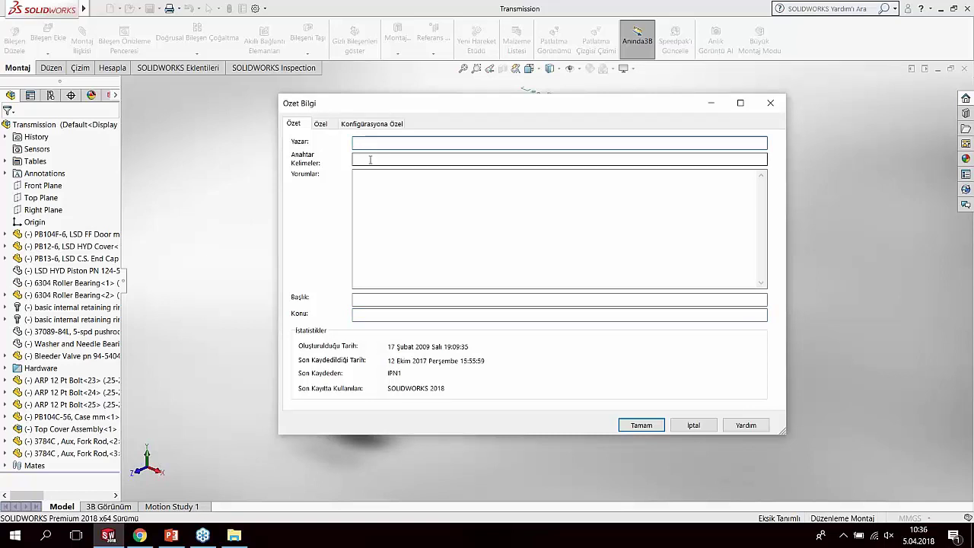
{"action": "left_click", "coordinate": [370, 159]}
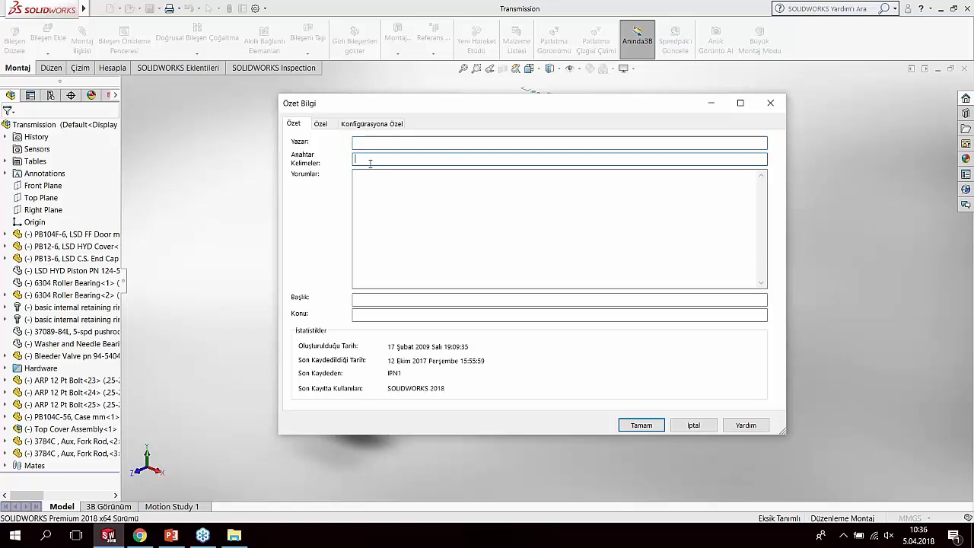
{"action": "left_click_drag", "start_coordinate": [409, 110], "coordinate": [411, 114]}
{"action": "key", "text": "Tab"}
{"action": "key", "text": "Tab"}
{"action": "key", "text": "Tab"}
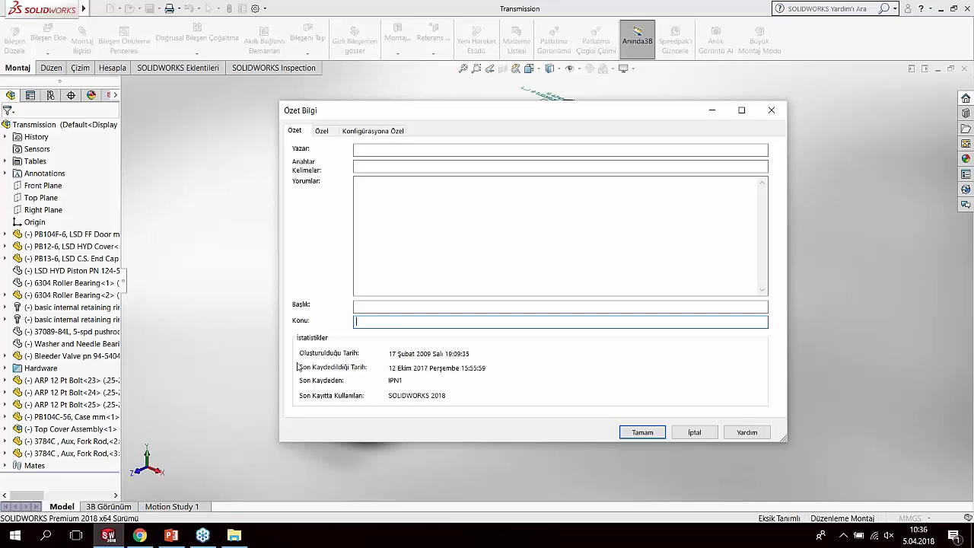
{"action": "left_click", "coordinate": [331, 134]}
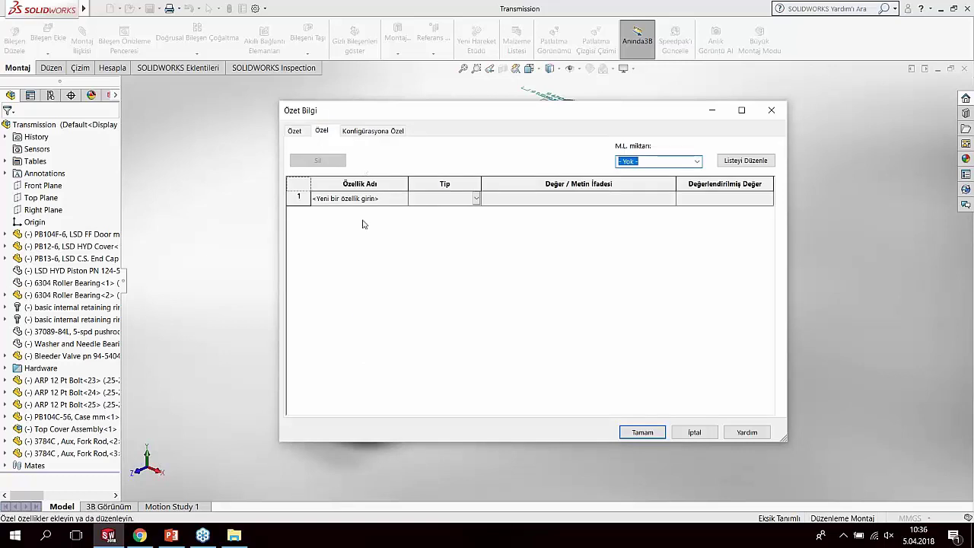
{"action": "left_click", "coordinate": [171, 537]}
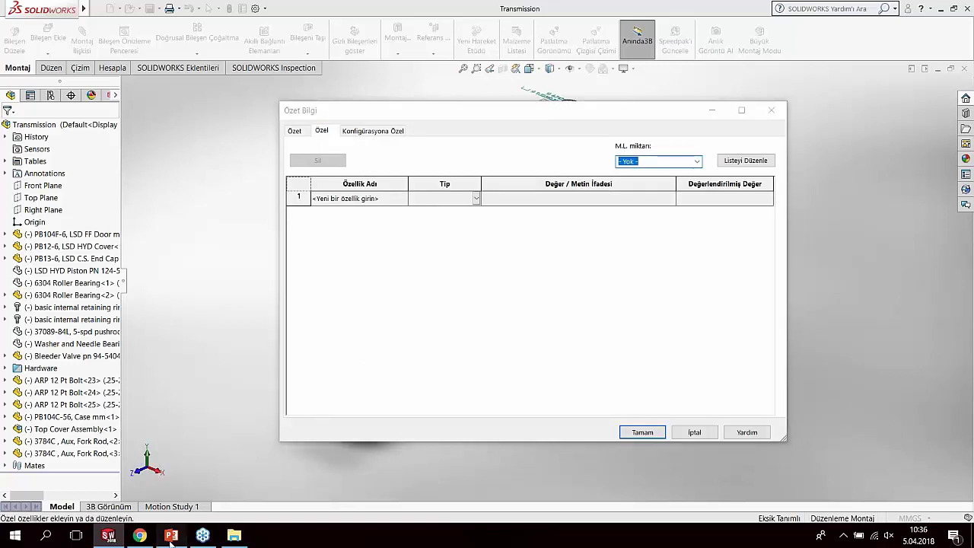
Step: Page through the custom-property slides via slide 8 'Üst Başlık' to slide 9, then minimise PowerPoint
{"action": "key", "text": "Page_Down"}
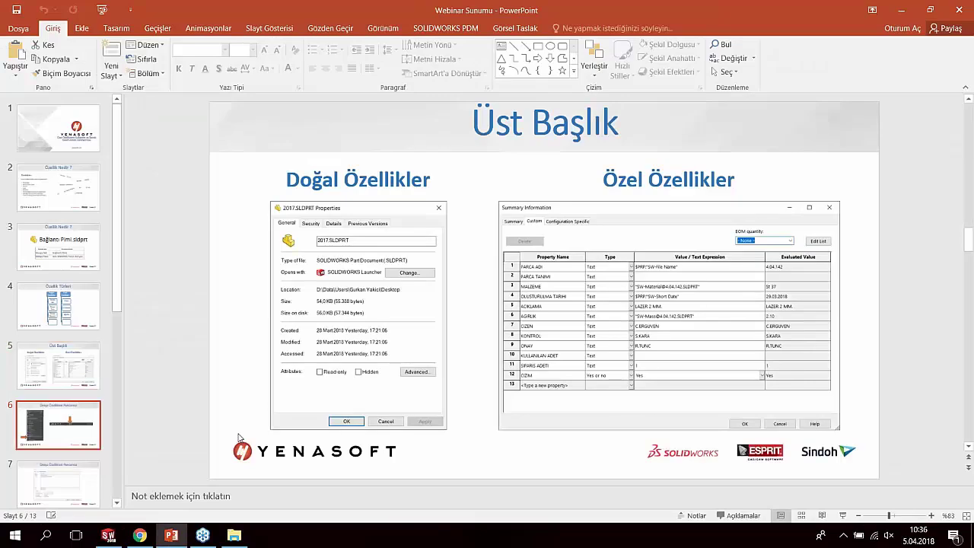
{"action": "key", "text": "Page_Down"}
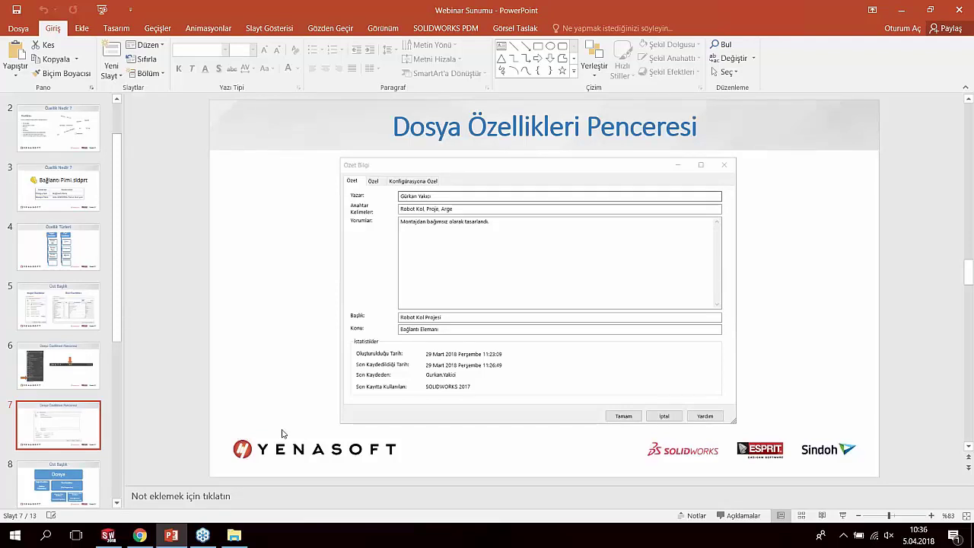
{"action": "scroll", "coordinate": [83, 426], "scroll_direction": "down", "scroll_amount": 2}
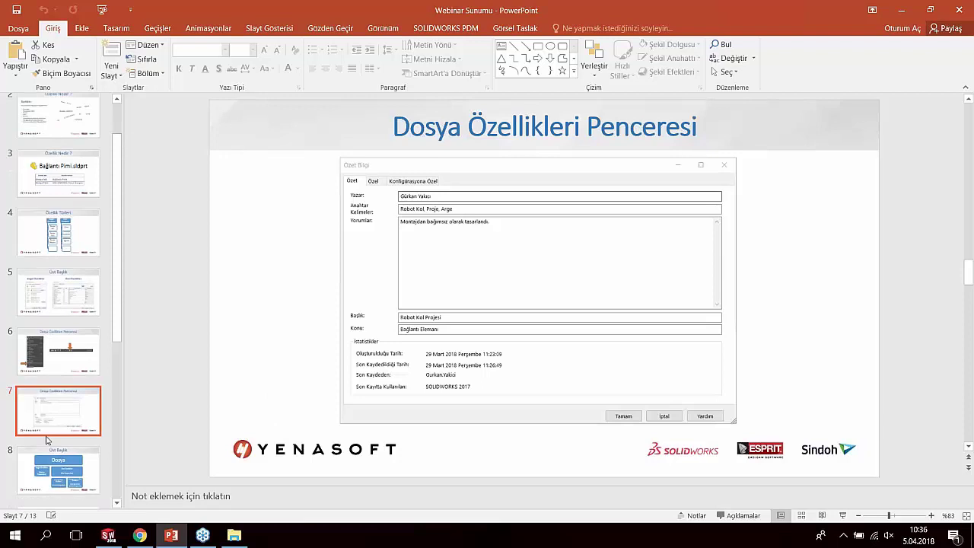
{"action": "scroll", "coordinate": [82, 444], "scroll_direction": "down", "scroll_amount": 1}
{"action": "left_click", "coordinate": [86, 436]}
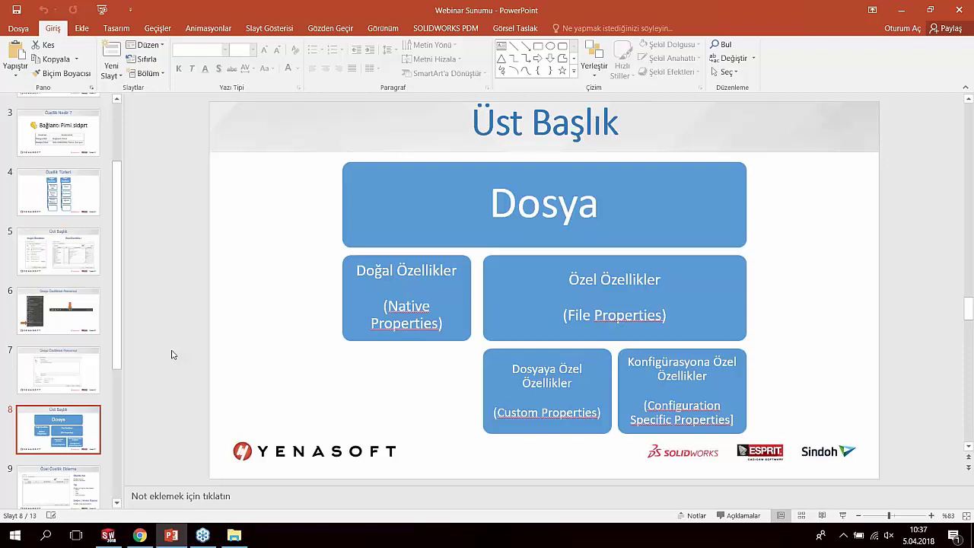
{"action": "left_click_drag", "start_coordinate": [118, 283], "coordinate": [119, 310]}
{"action": "key", "text": "Down"}
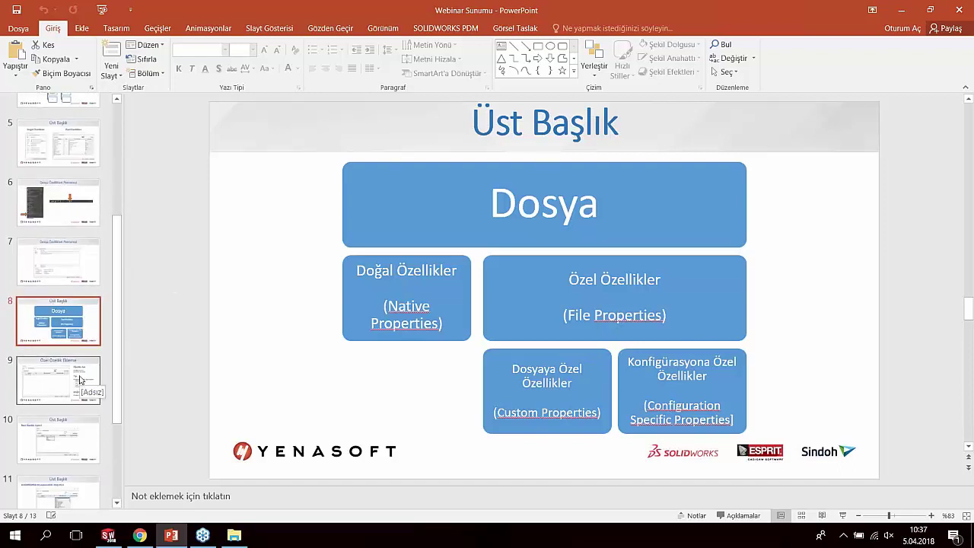
{"action": "left_click", "coordinate": [901, 20]}
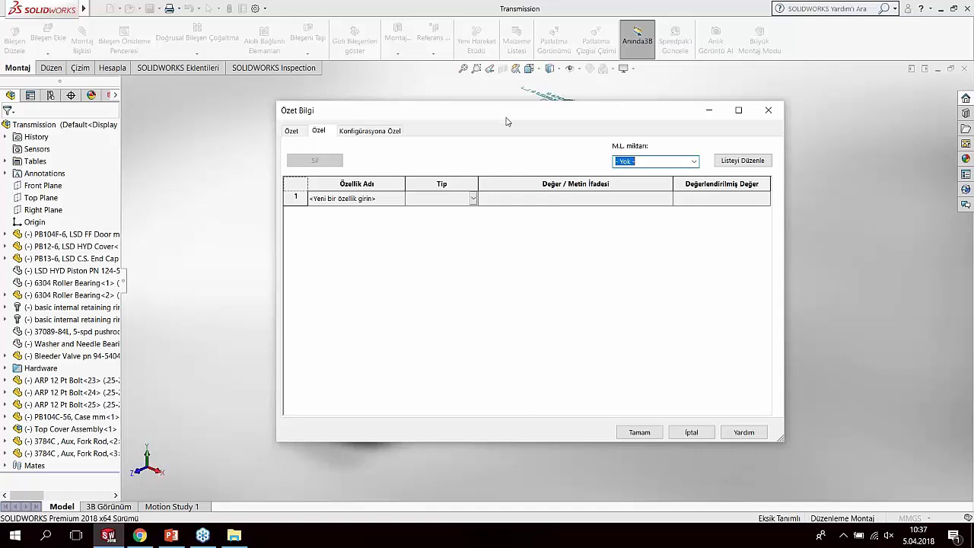
Step: Check the Konfigürasyona Özel page, then go back to the empty Özel custom-properties page
{"action": "left_click_drag", "start_coordinate": [509, 157], "coordinate": [474, 116]}
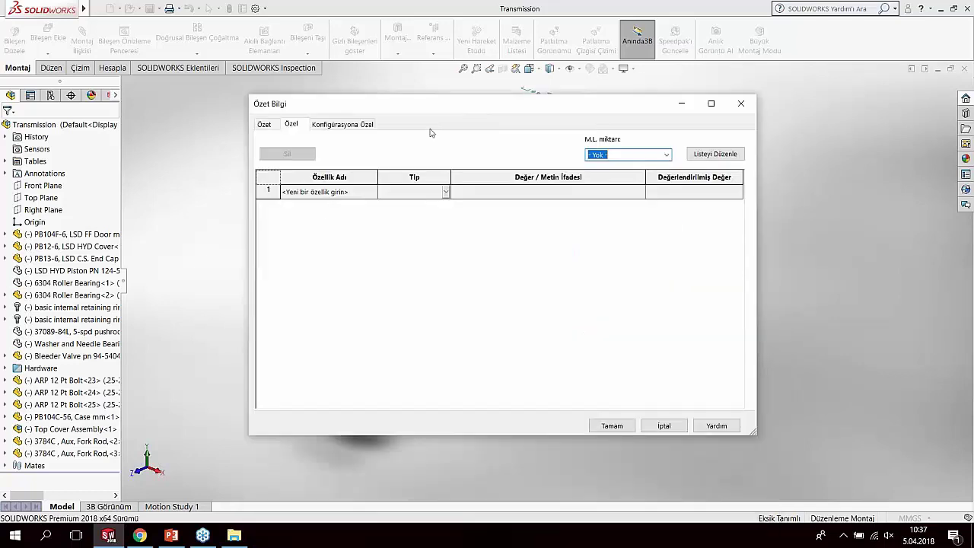
{"action": "left_click", "coordinate": [359, 128]}
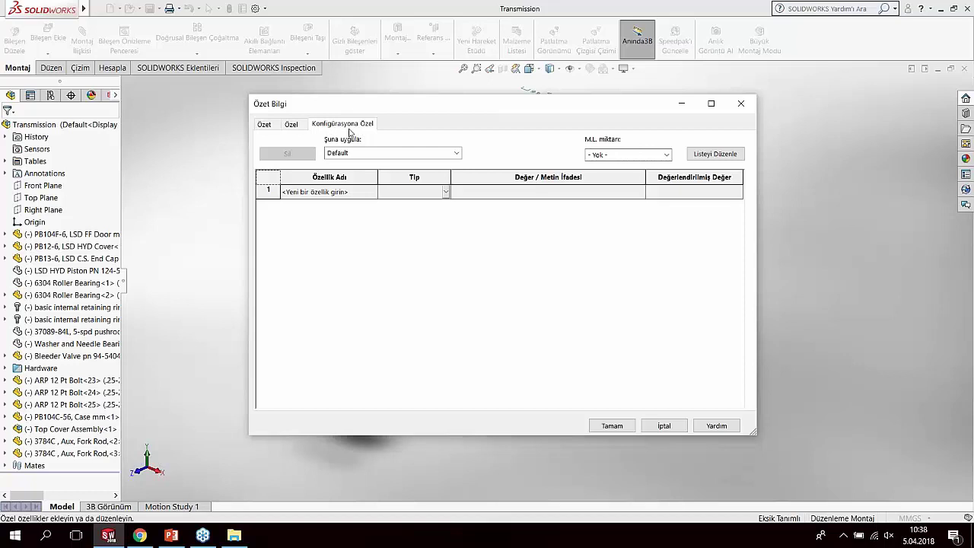
{"action": "left_click", "coordinate": [299, 125]}
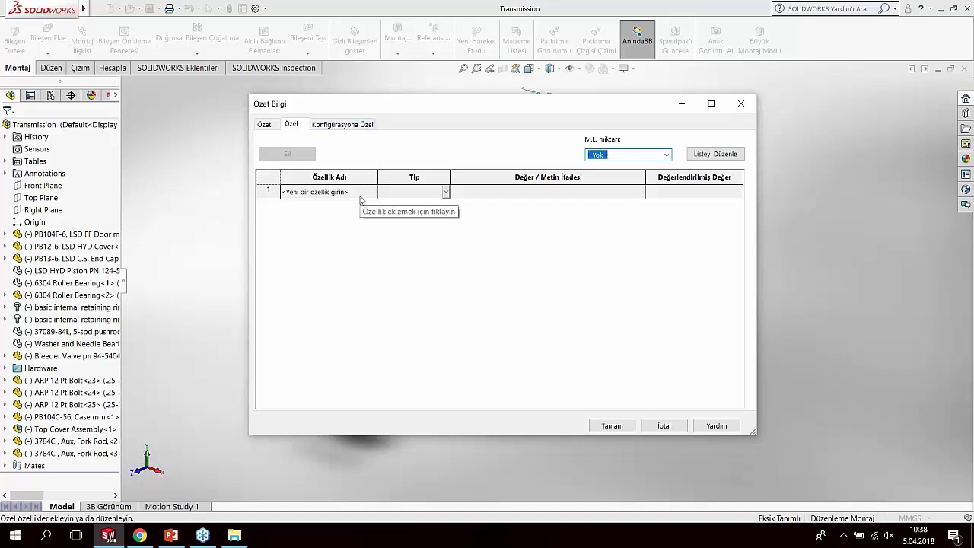
Step: Close the assembly properties and open the ARP 12 Pt Bolt as a separate part
{"action": "left_click", "coordinate": [740, 104]}
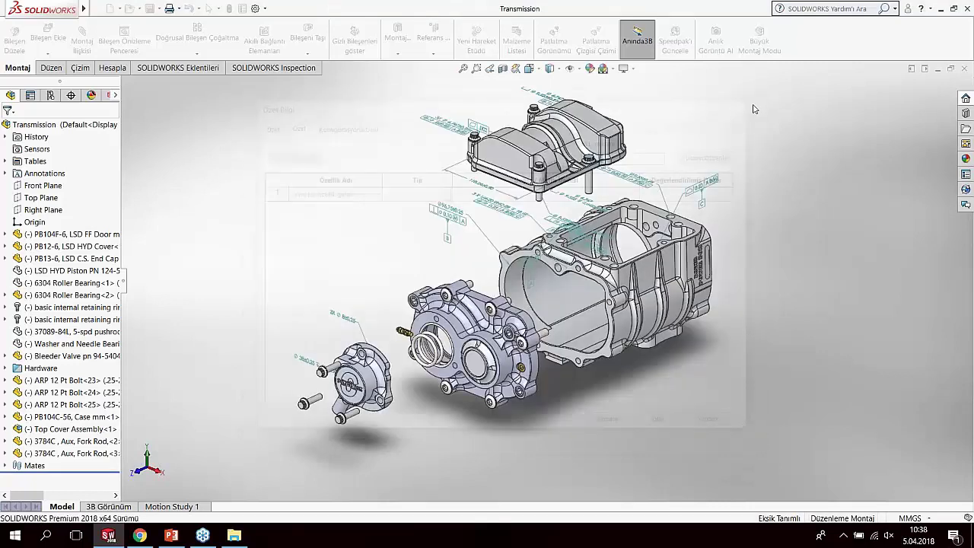
{"action": "scroll", "coordinate": [339, 439], "scroll_direction": "down", "scroll_amount": 2}
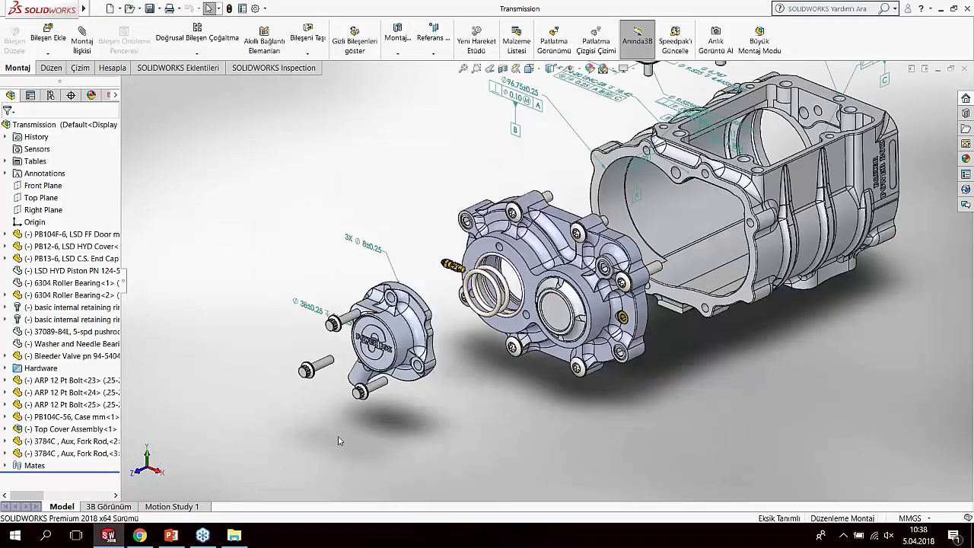
{"action": "scroll", "coordinate": [338, 436], "scroll_direction": "down", "scroll_amount": 2}
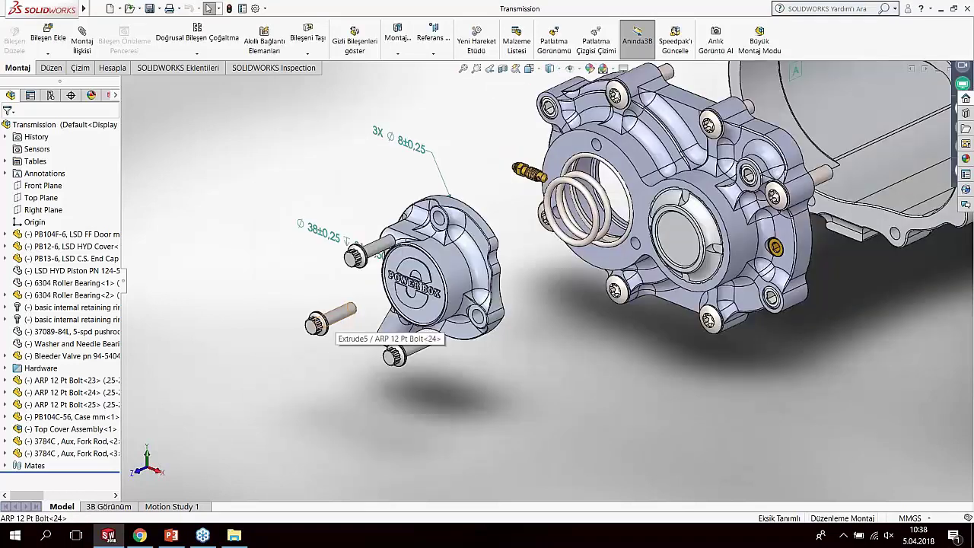
{"action": "right_click", "coordinate": [334, 318]}
{"action": "left_click", "coordinate": [343, 105]}
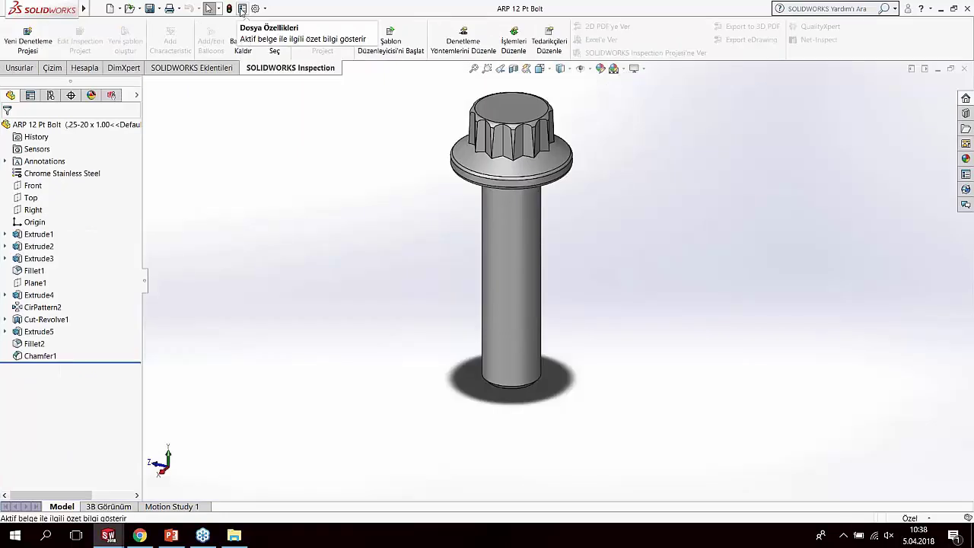
Step: Open the bolt's file properties and enter 'Çizen' as the first custom property name
{"action": "left_click", "coordinate": [242, 9]}
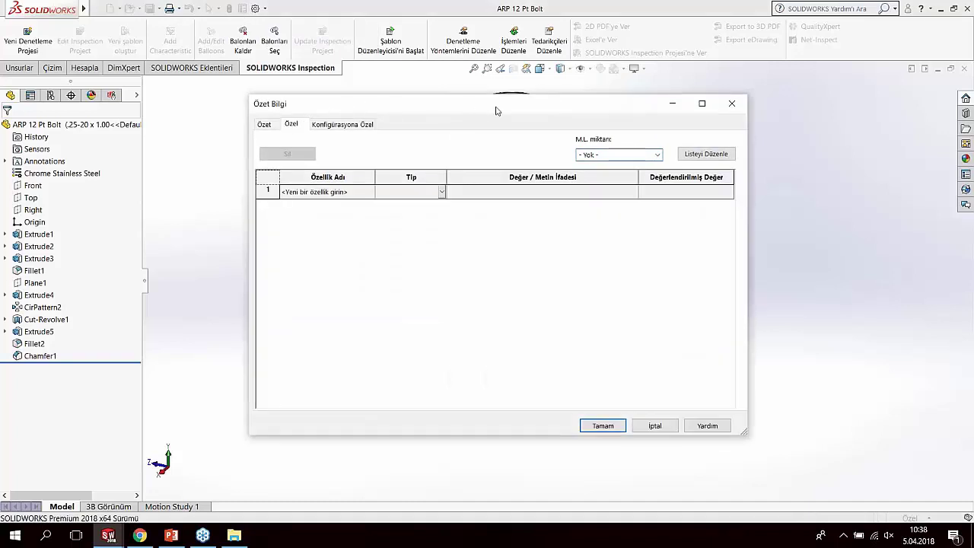
{"action": "left_click_drag", "start_coordinate": [561, 111], "coordinate": [580, 107]}
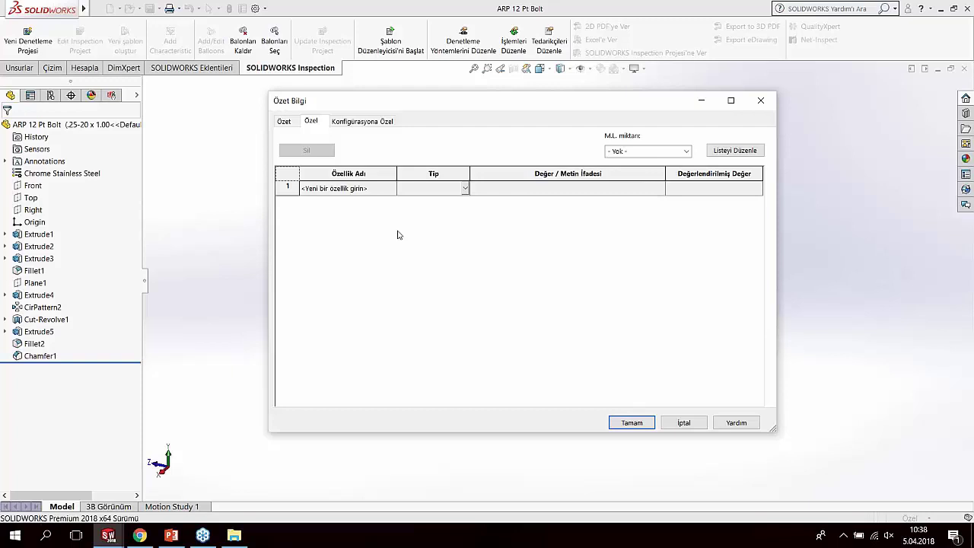
{"action": "mouse_move", "coordinate": [469, 106]}
{"action": "left_mouse_down"}
{"action": "mouse_move", "coordinate": [469, 177]}
{"action": "mouse_move", "coordinate": [482, 97]}
{"action": "left_mouse_up"}
{"action": "left_click", "coordinate": [351, 191]}
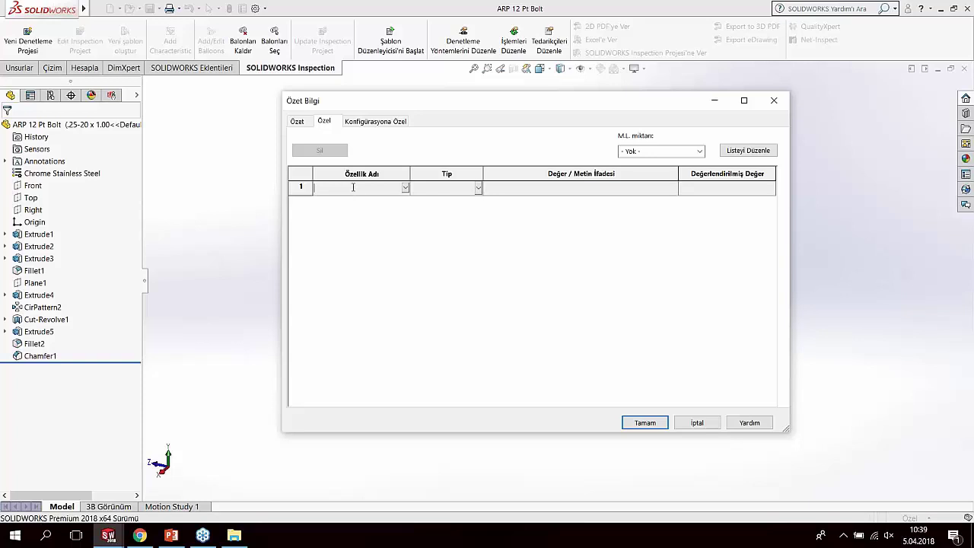
{"action": "type", "text": "Çizen"}
Step: Keep Cizen as a Metin property and enter the drafter's full name as its value
{"action": "left_click", "coordinate": [478, 188]}
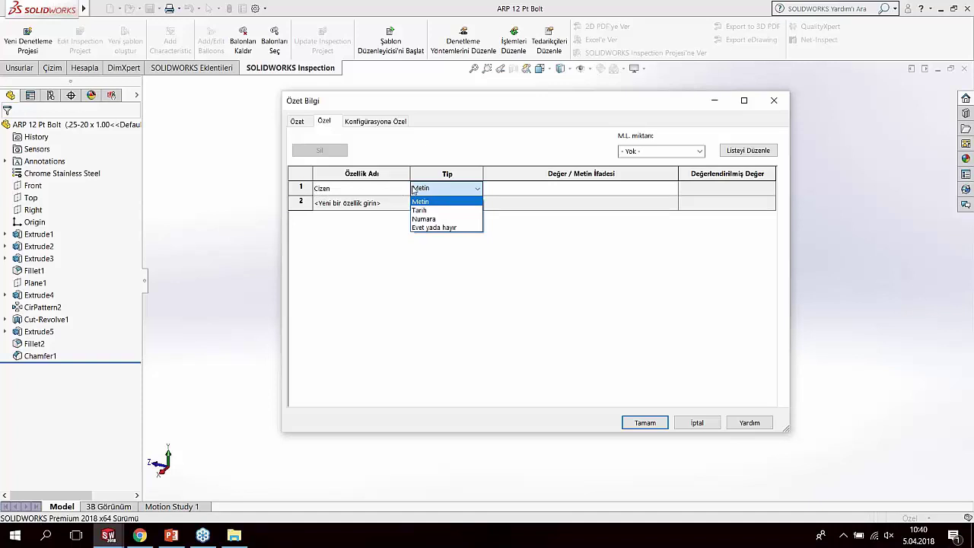
{"action": "left_click", "coordinate": [431, 201]}
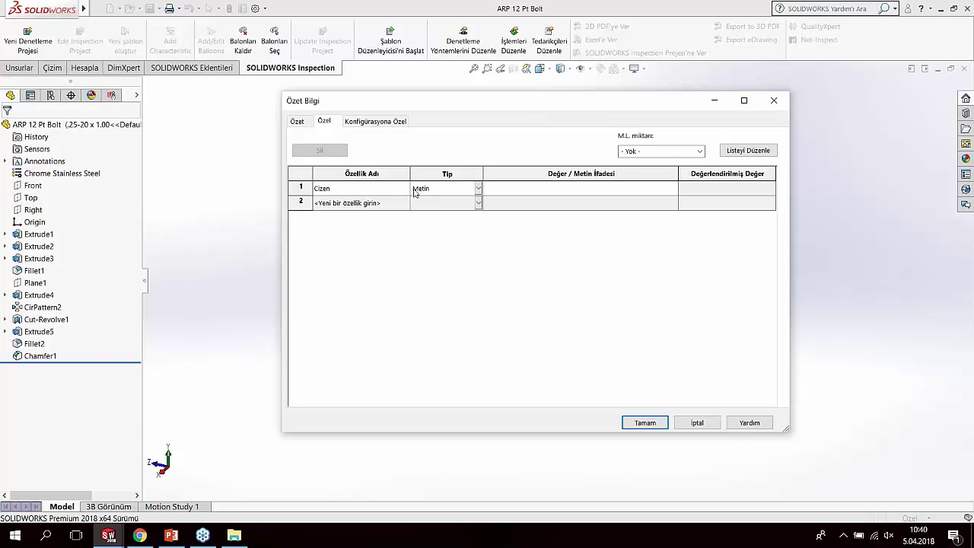
{"action": "left_click", "coordinate": [505, 192]}
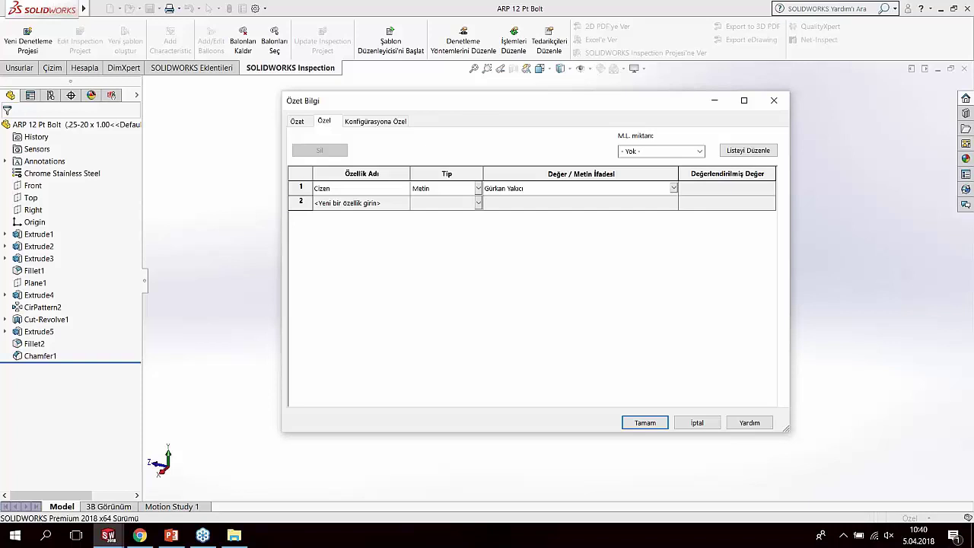
{"action": "left_click", "coordinate": [590, 207]}
Step: Name the second custom property Malzeme and keep its type Metin
{"action": "left_click", "coordinate": [384, 203]}
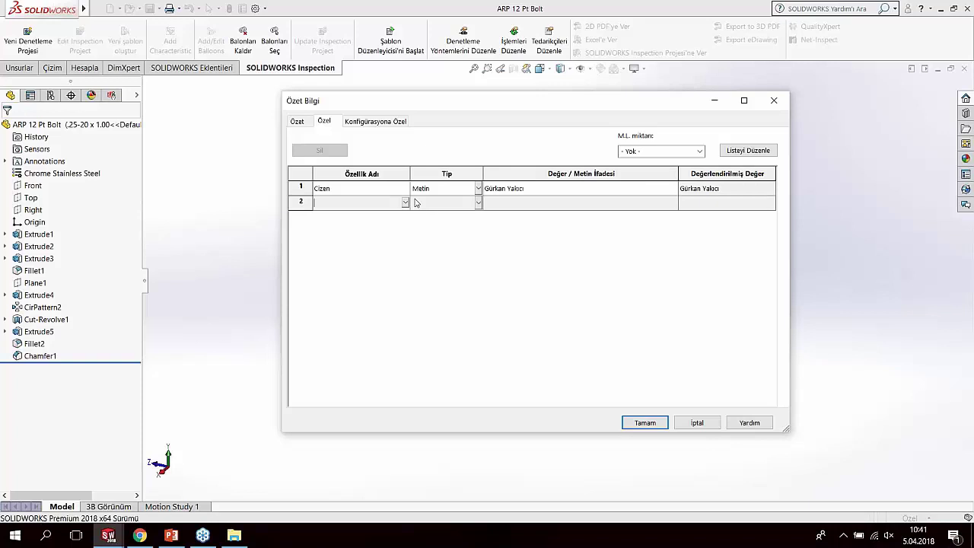
{"action": "type", "text": "Malz"}
{"action": "type", "text": "me"}
{"action": "key", "text": "BackSpace"}
{"action": "key", "text": "BackSpace"}
{"action": "type", "text": "eme"}
{"action": "left_click", "coordinate": [459, 205]}
{"action": "left_click", "coordinate": [443, 216]}
Step: Link the Malzeme value to the bolt's material, SW-Material@ARP 12 Pt Bolt.SLDPRT
{"action": "left_click", "coordinate": [500, 203]}
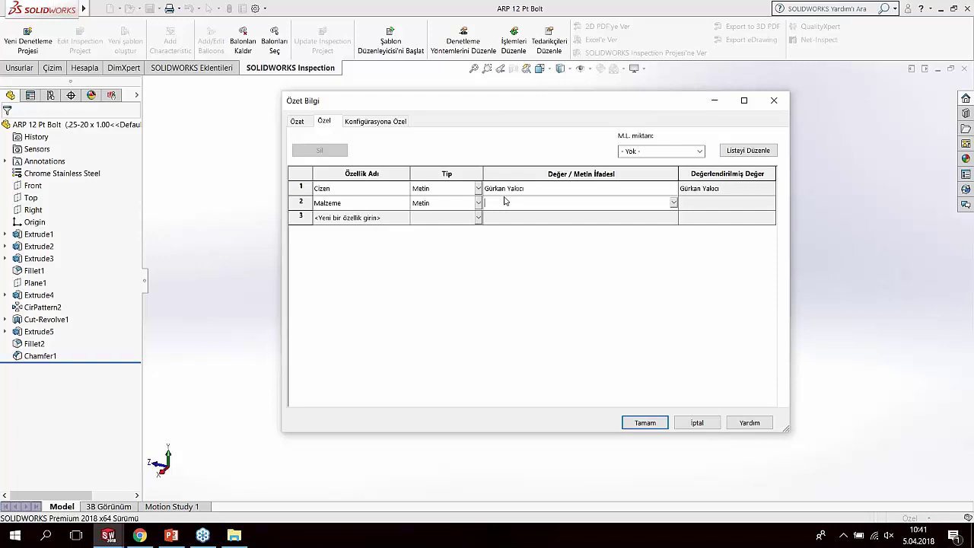
{"action": "left_click", "coordinate": [673, 203]}
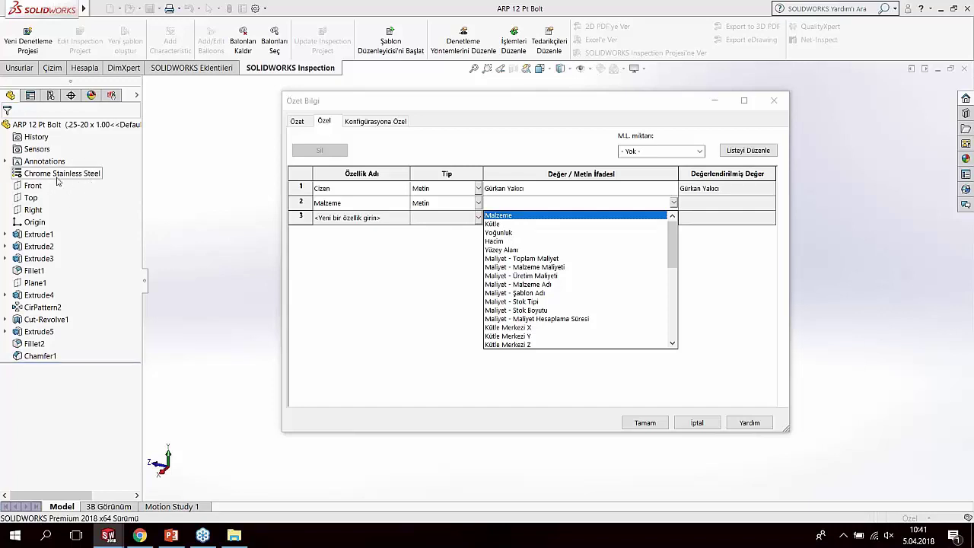
{"action": "left_click", "coordinate": [515, 223]}
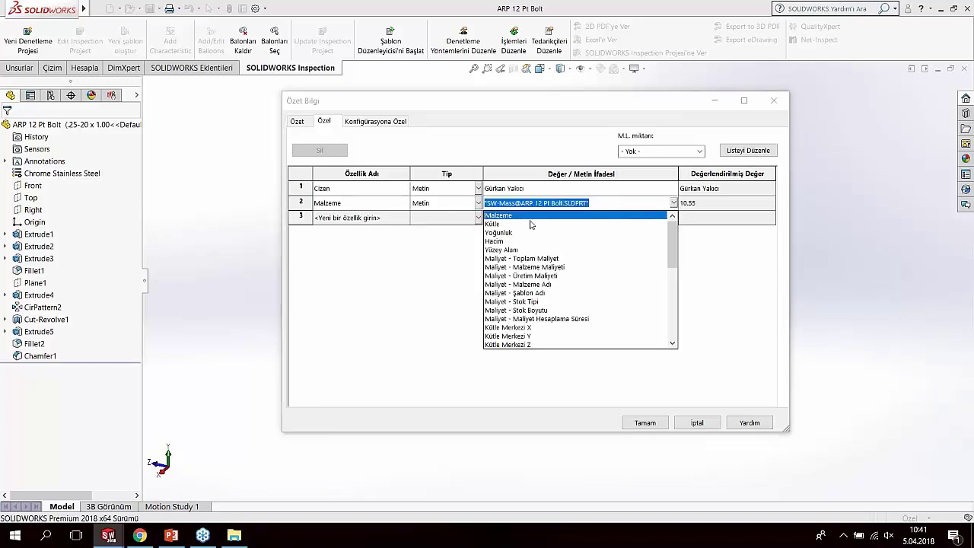
{"action": "left_click", "coordinate": [501, 216]}
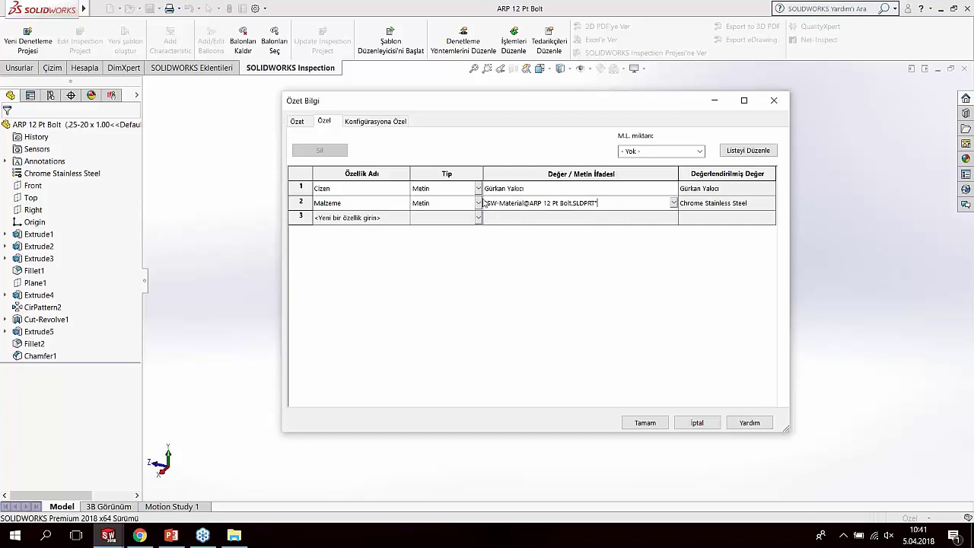
{"action": "left_click_drag", "start_coordinate": [485, 203], "coordinate": [615, 195]}
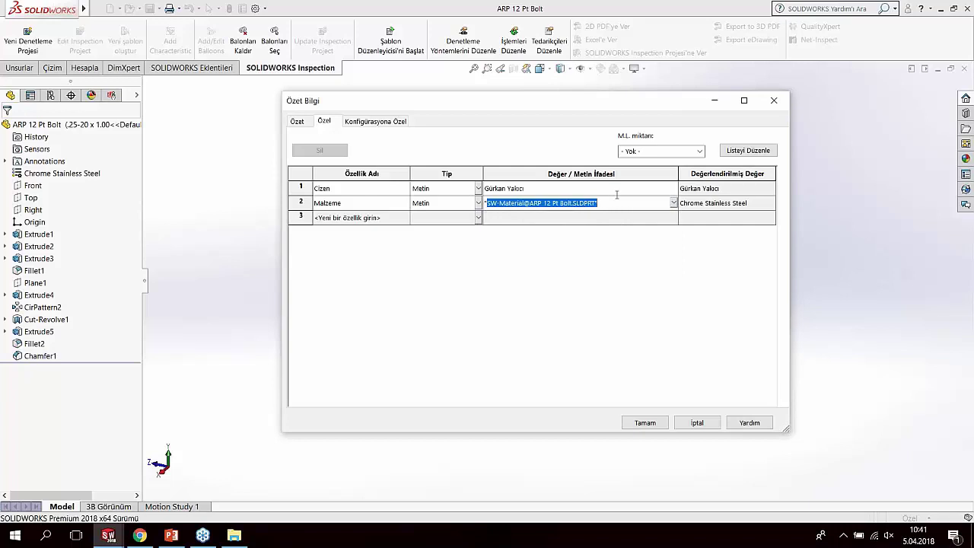
{"action": "key", "text": "ctrl+a"}
Step: Apply the properties, change the bolt's material to Sade Karbon Çeliği, and verify Malzeme shows it
{"action": "left_click", "coordinate": [644, 423]}
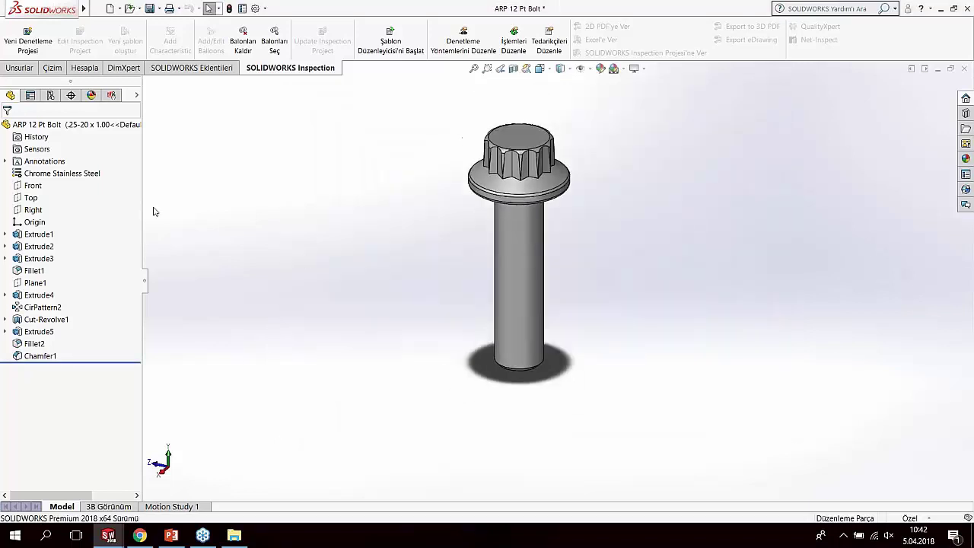
{"action": "right_click", "coordinate": [73, 176]}
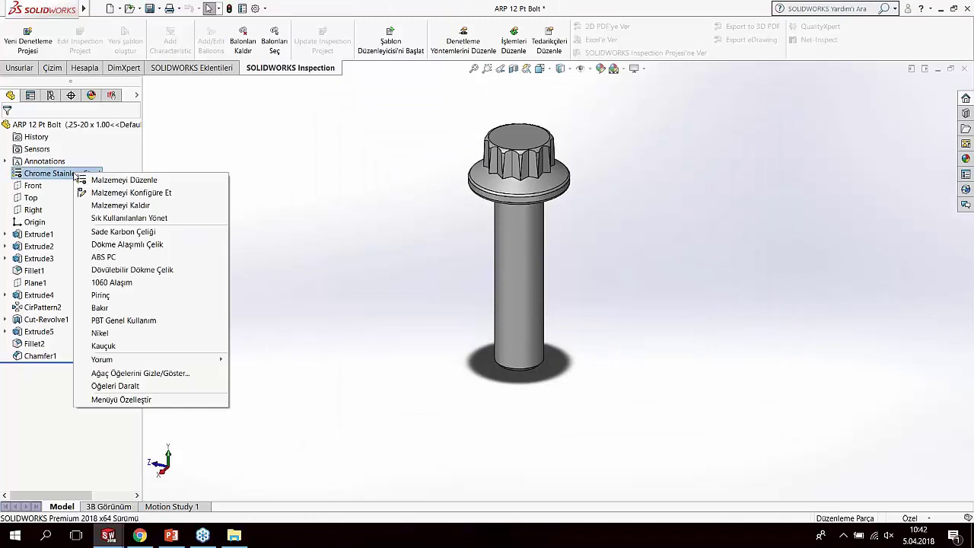
{"action": "left_click", "coordinate": [122, 232]}
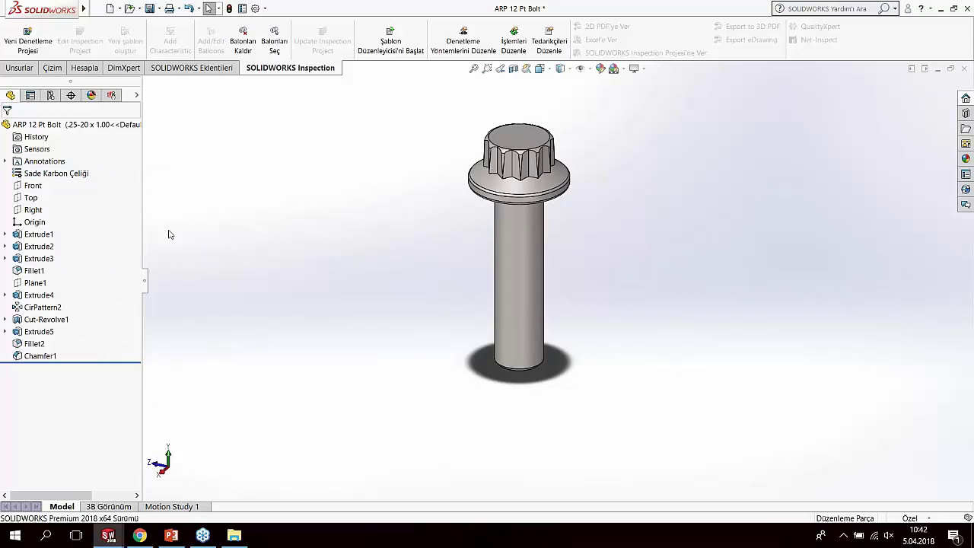
{"action": "left_click", "coordinate": [244, 9]}
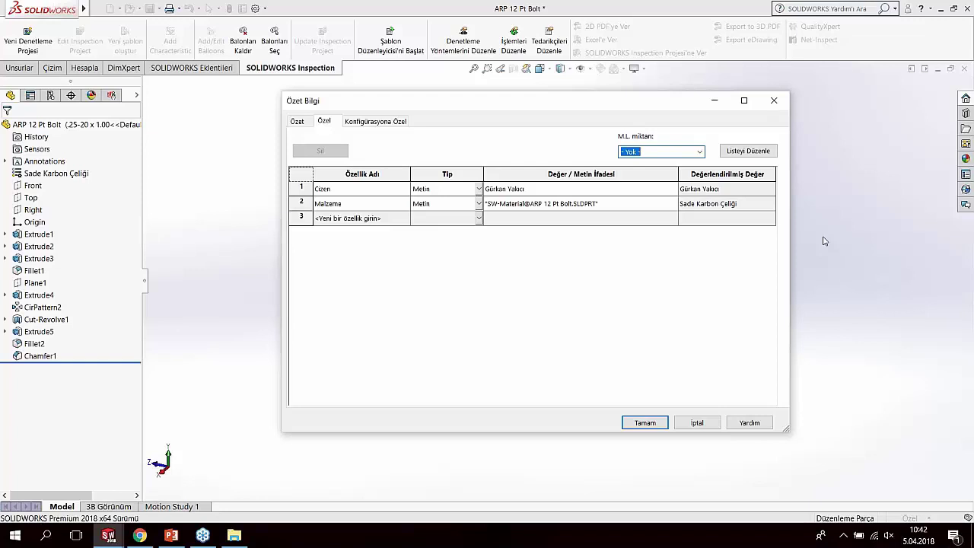
{"action": "left_click", "coordinate": [708, 426]}
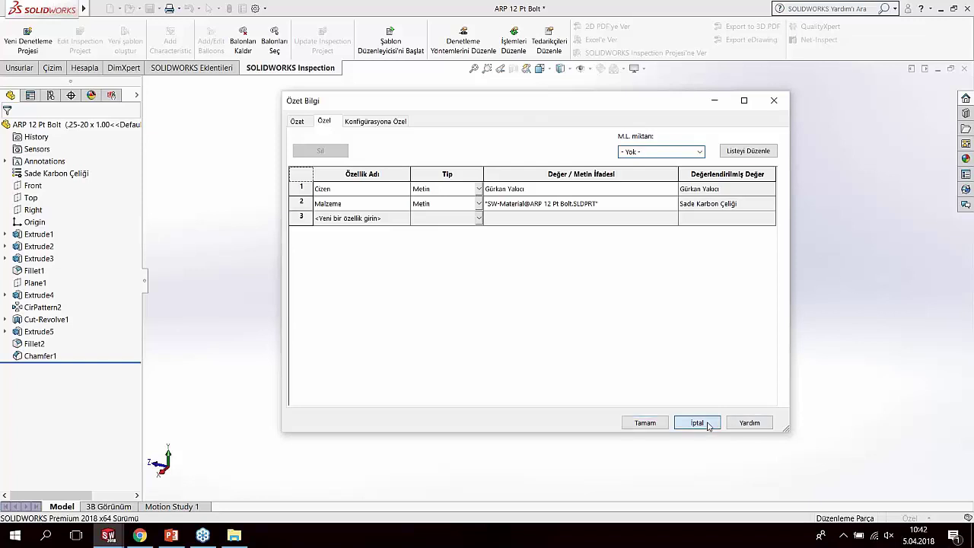
Step: Open the Ana Montaj crank assembly and select its top-level node
{"action": "left_click", "coordinate": [939, 69]}
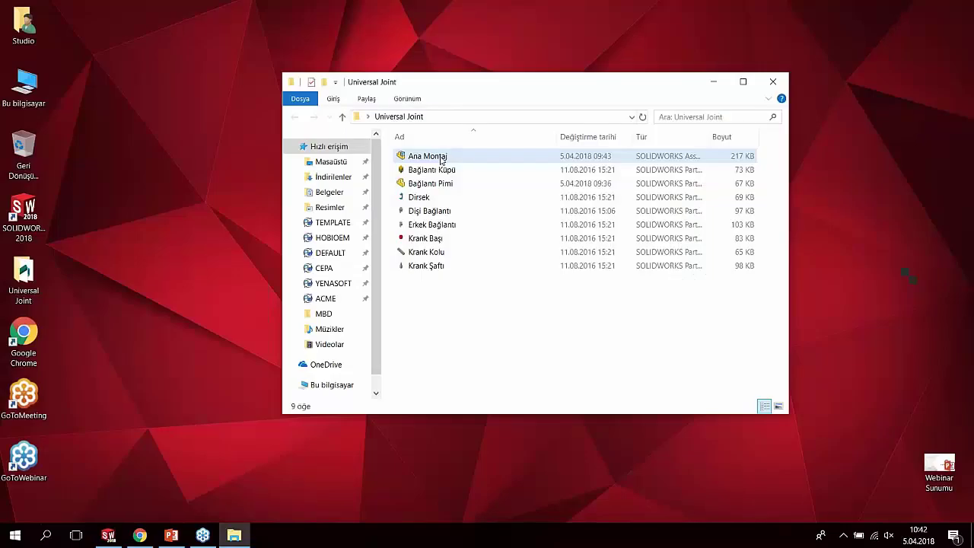
{"action": "double_click", "coordinate": [441, 158]}
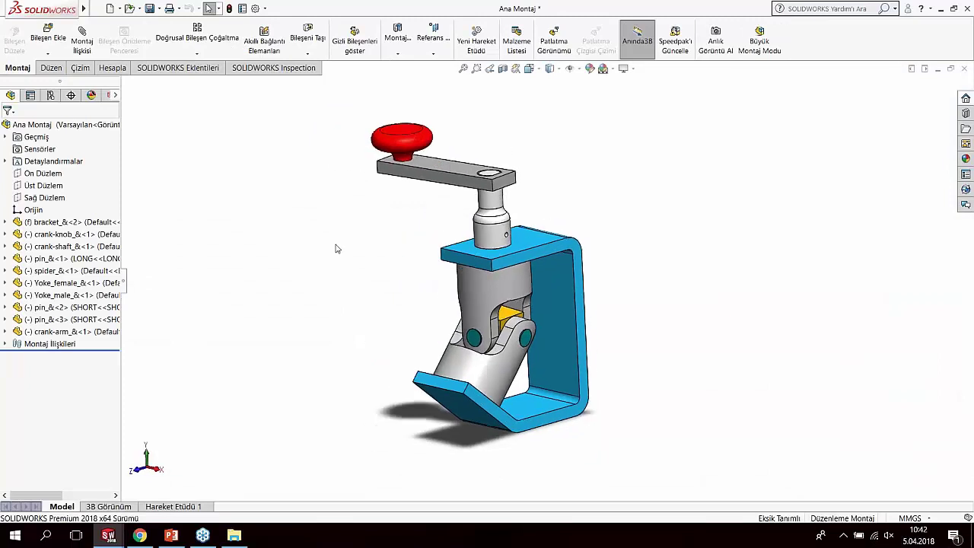
{"action": "left_click", "coordinate": [23, 125]}
{"action": "left_click", "coordinate": [22, 127]}
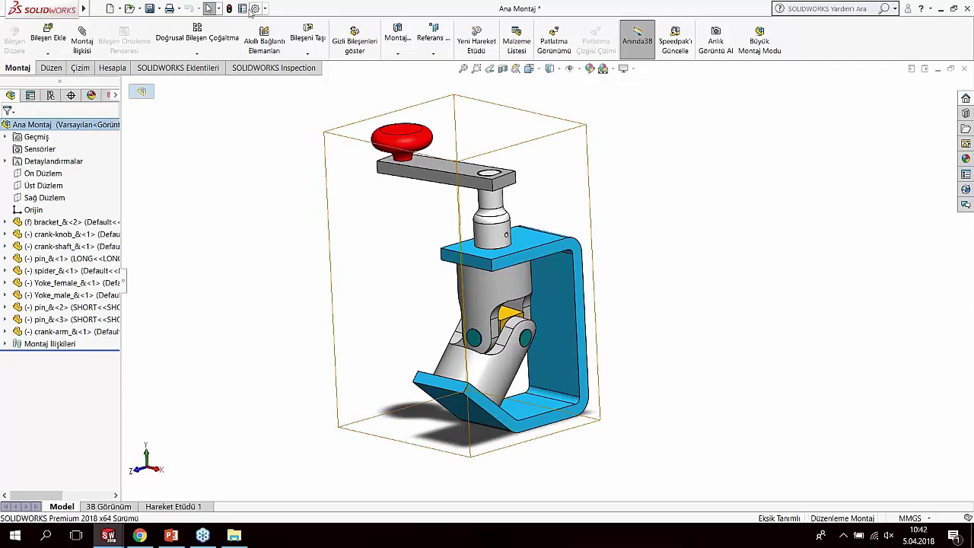
Step: Add a Cizen text property holding the drafter's name to the Ana Montaj assembly
{"action": "left_click", "coordinate": [242, 8]}
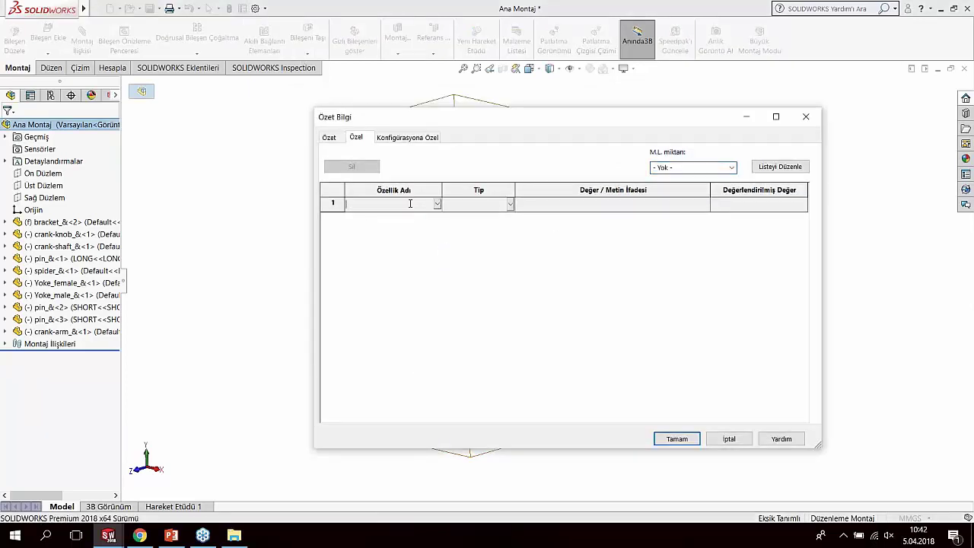
{"action": "type", "text": "cizen"}
{"action": "left_click", "coordinate": [601, 204]}
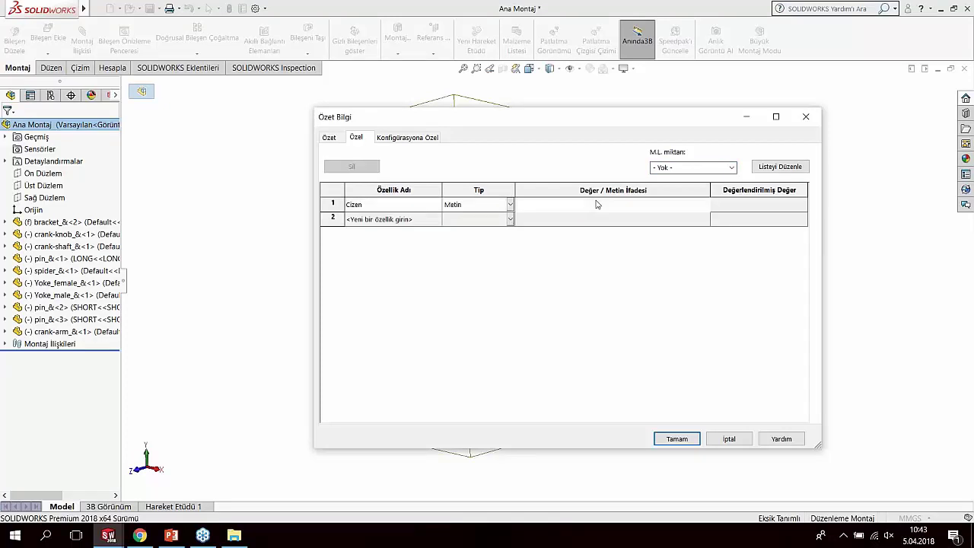
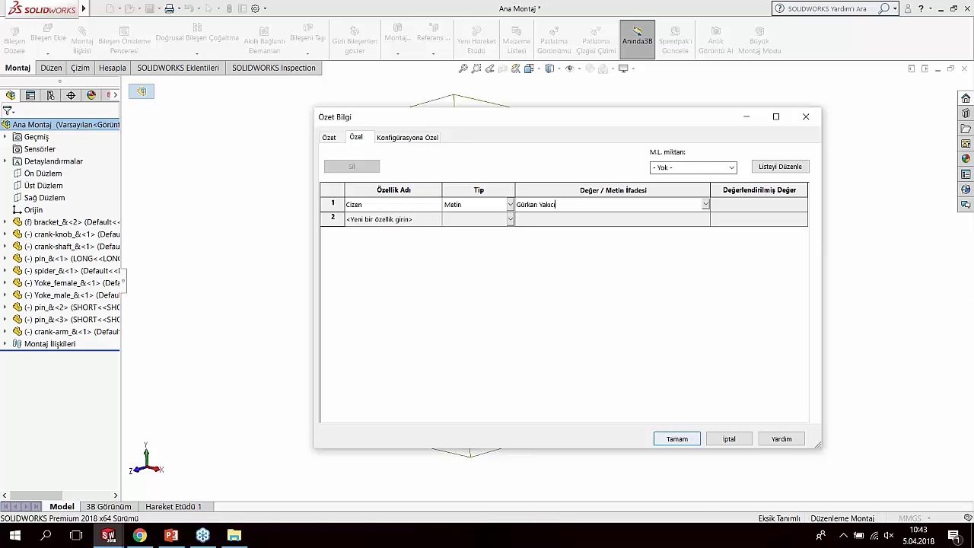
{"action": "left_click", "coordinate": [692, 445]}
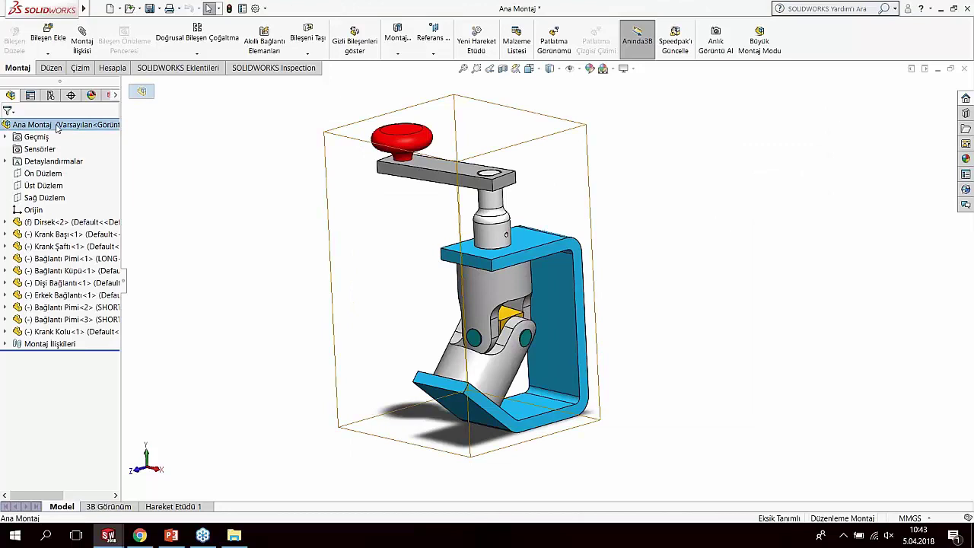
Step: Open the Krank Kolu crank arm as its own part, dismissing the old-version warning
{"action": "left_click", "coordinate": [216, 206]}
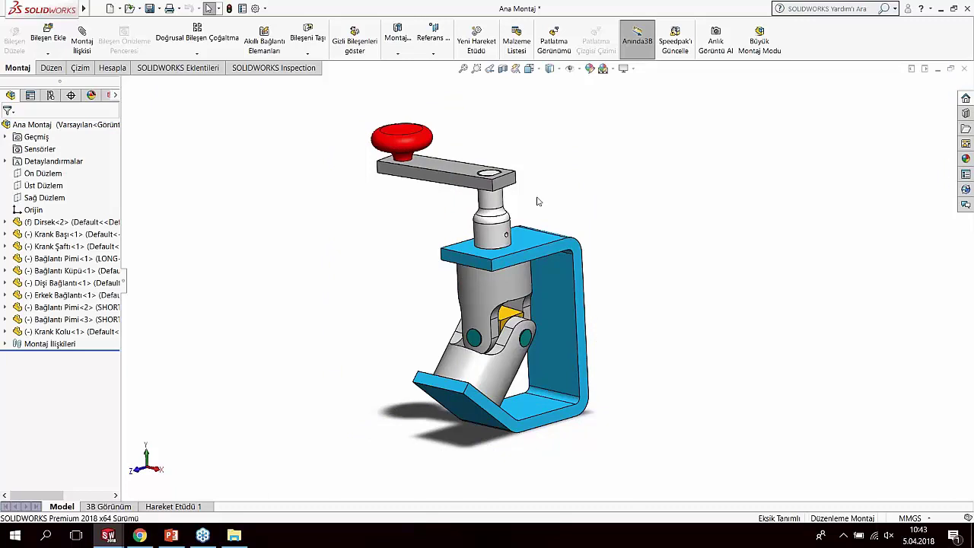
{"action": "mouse_move", "coordinate": [532, 304]}
{"action": "middle_mouse_down"}
{"action": "mouse_move", "coordinate": [541, 310]}
{"action": "mouse_move", "coordinate": [426, 226]}
{"action": "middle_mouse_up"}
{"action": "scroll", "coordinate": [427, 226], "scroll_direction": "down", "scroll_amount": 2}
{"action": "scroll", "coordinate": [419, 171], "scroll_direction": "down", "scroll_amount": 2}
{"action": "scroll", "coordinate": [424, 137], "scroll_direction": "up", "scroll_amount": 1}
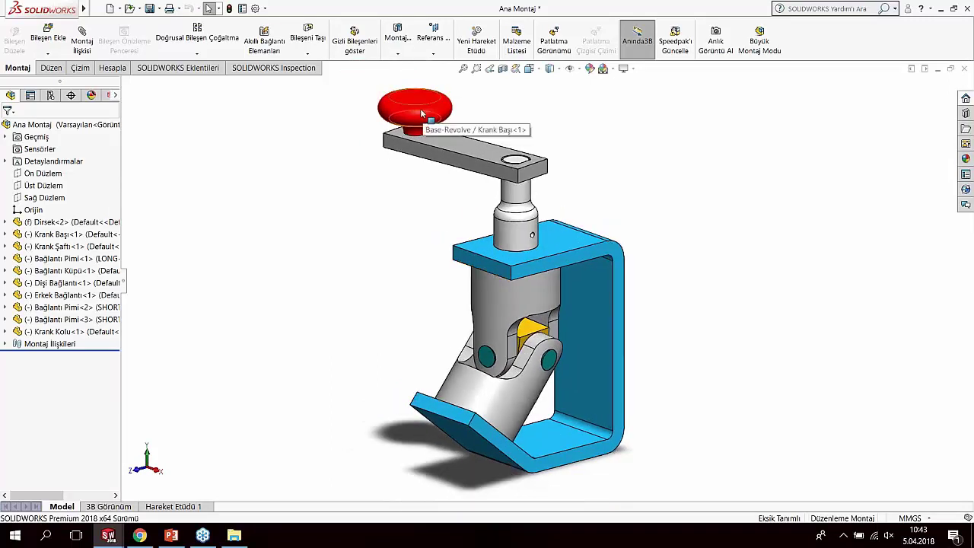
{"action": "left_click", "coordinate": [469, 147]}
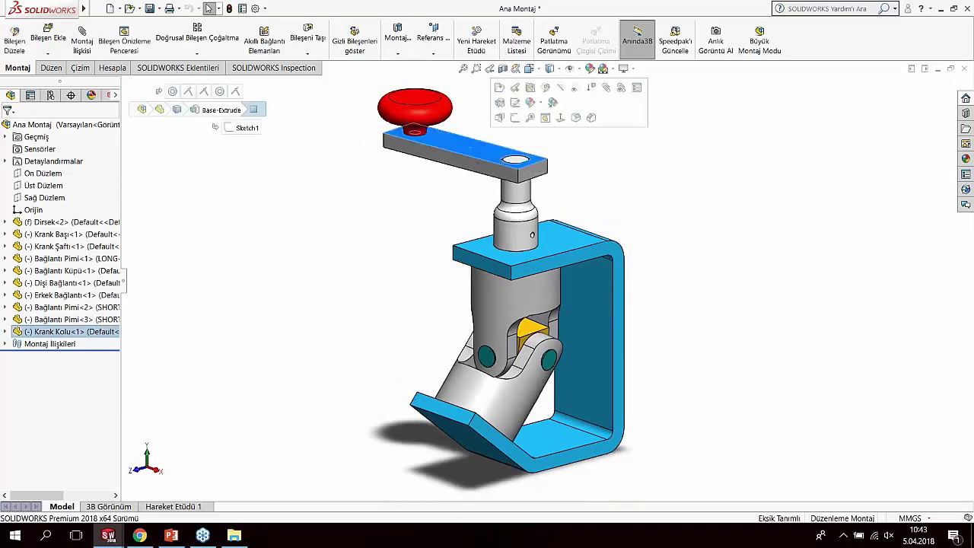
{"action": "right_click", "coordinate": [469, 148]}
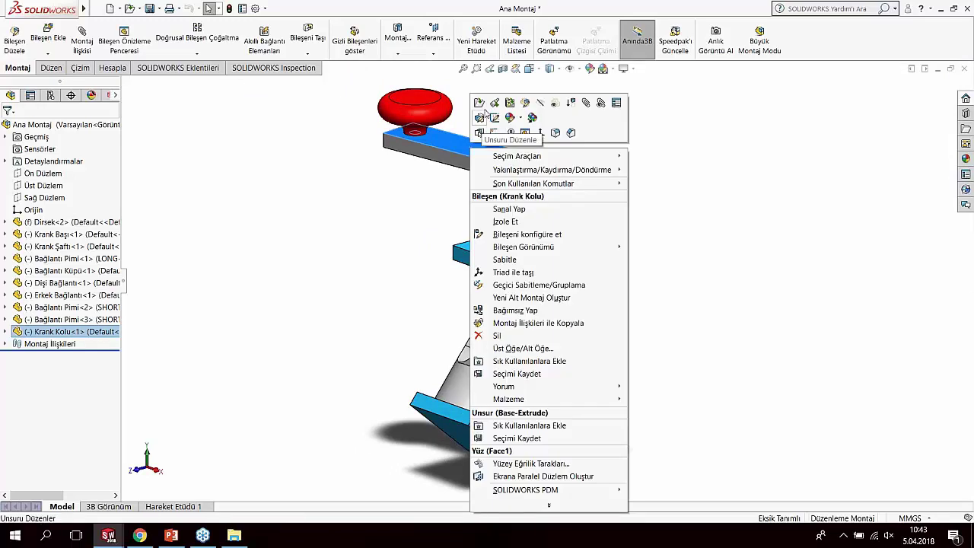
{"action": "left_click", "coordinate": [479, 103]}
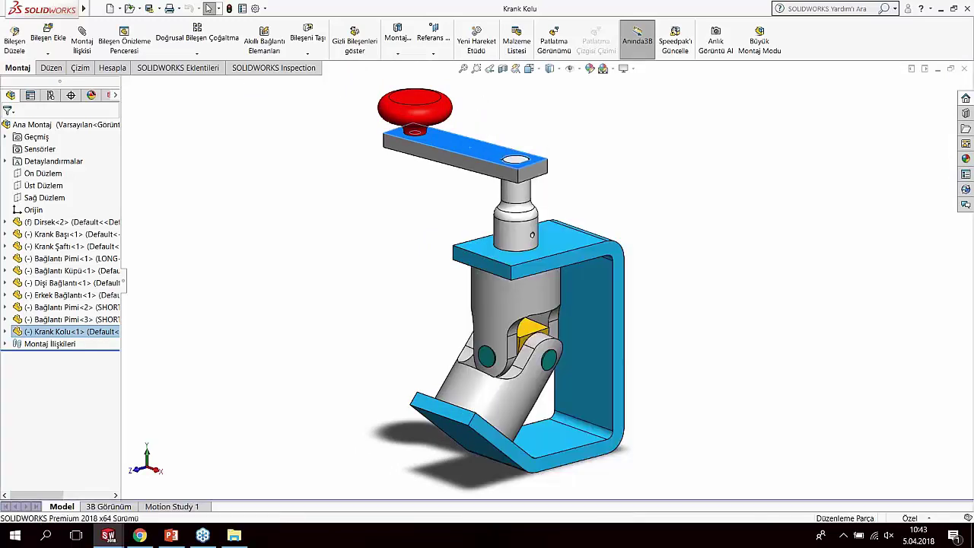
{"action": "left_click", "coordinate": [584, 286]}
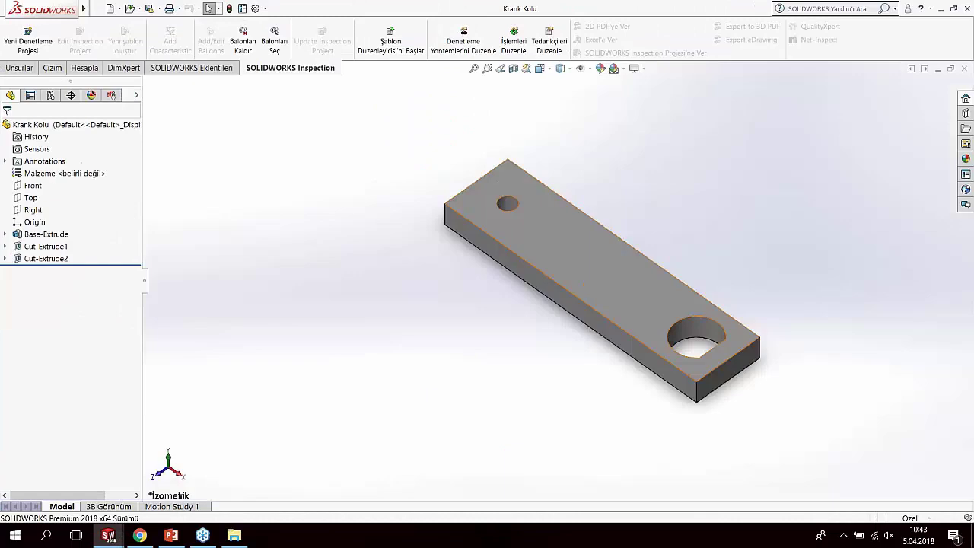
Step: Add a Cizen custom property holding the designer's name to Krank Kolu
{"action": "left_click", "coordinate": [242, 9]}
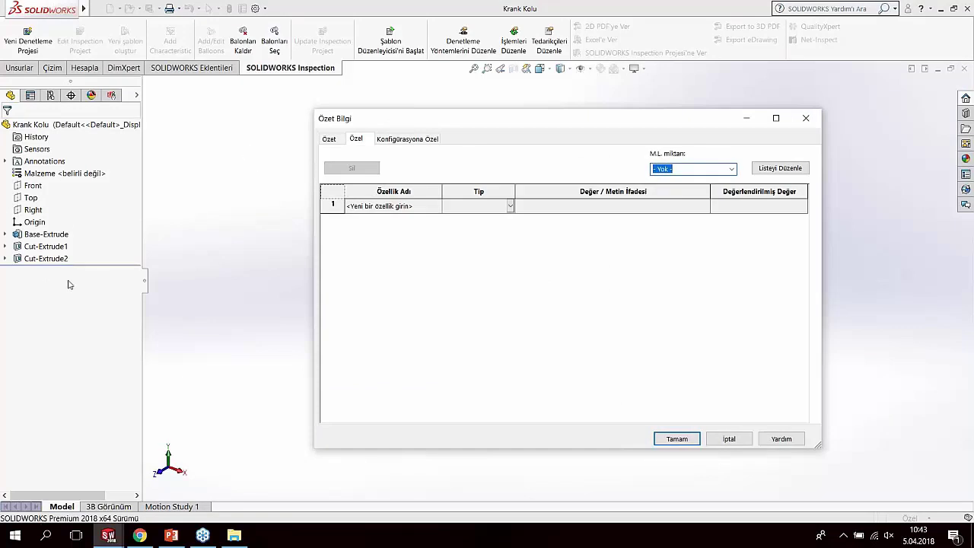
{"action": "left_click", "coordinate": [412, 207]}
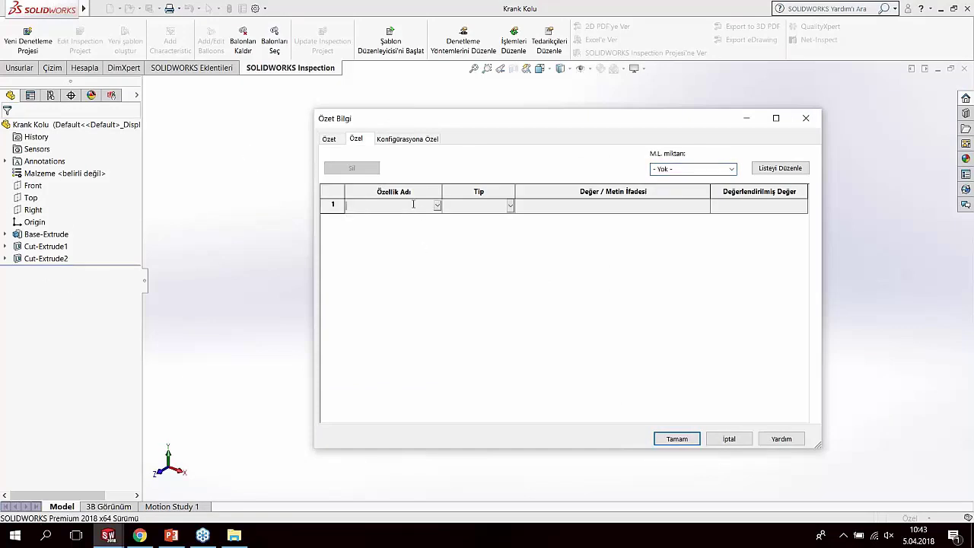
{"action": "type", "text": "cCizen"}
{"action": "left_click", "coordinate": [537, 204]}
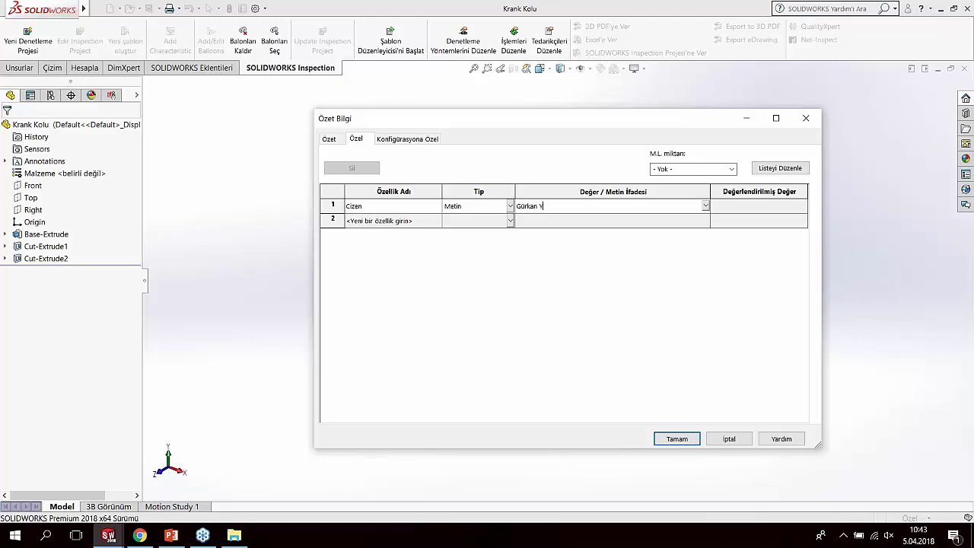
Step: Add a Malzeme property linked to the part's material (SW-Material)
{"action": "left_click", "coordinate": [394, 221]}
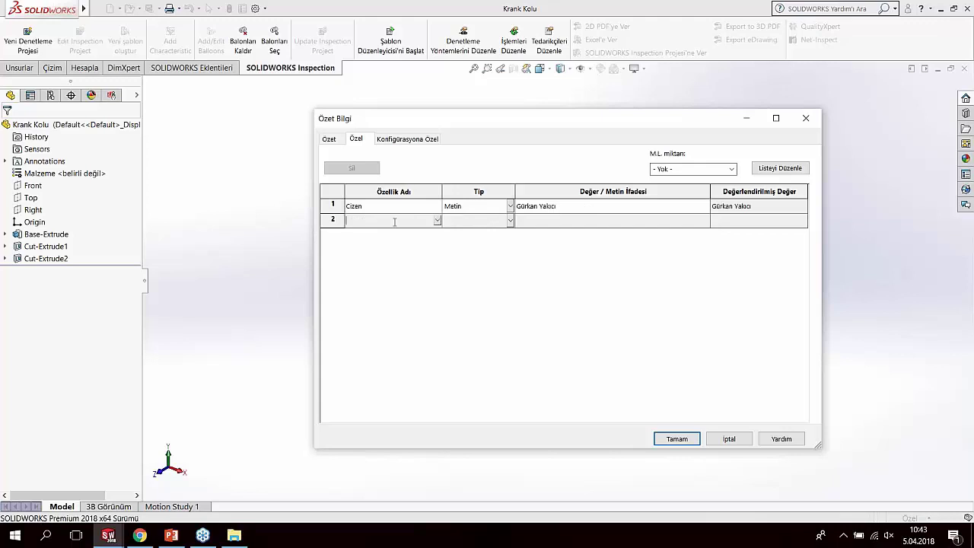
{"action": "type", "text": "Malzeme"}
{"action": "left_click", "coordinate": [705, 222]}
{"action": "left_click", "coordinate": [705, 221]}
{"action": "left_click", "coordinate": [532, 238]}
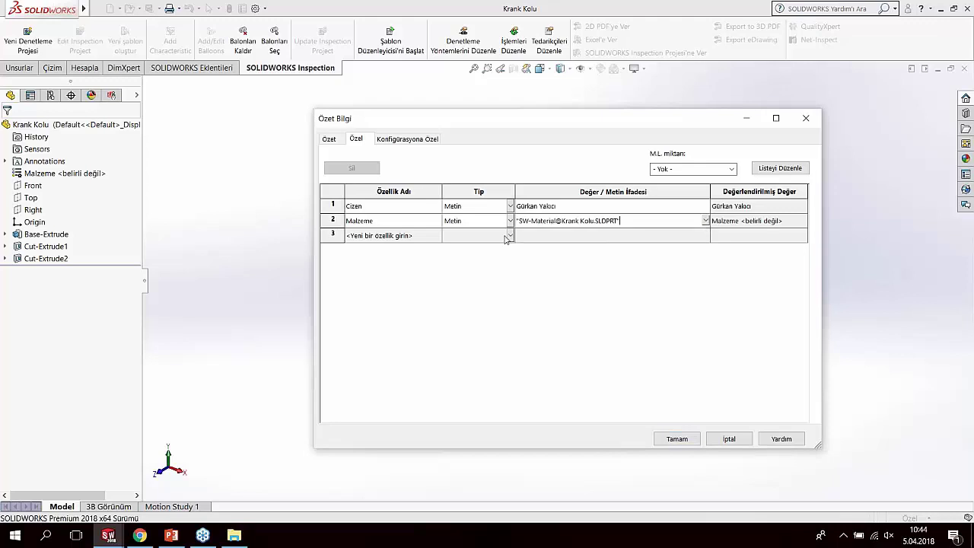
Step: Add an Agirlik property linked to the part's mass (SW-Mass, 8.35) and apply
{"action": "left_click", "coordinate": [412, 235]}
{"action": "type", "text": "Ağırl"}
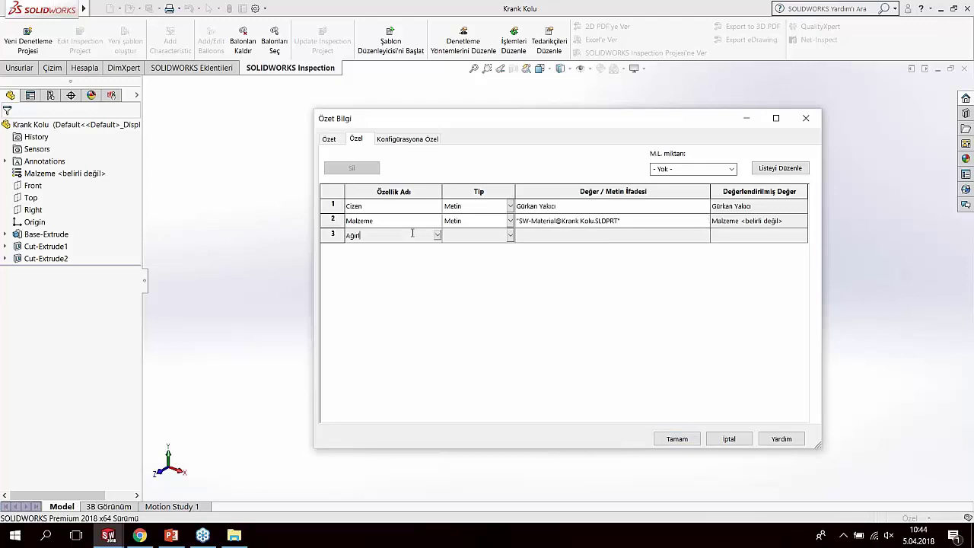
{"action": "key", "text": "BackSpace"}
{"action": "key", "text": "BackSpace"}
{"action": "key", "text": "BackSpace"}
{"action": "key", "text": "BackSpace"}
{"action": "type", "text": "girlik"}
{"action": "left_click", "coordinate": [703, 238]}
{"action": "left_click", "coordinate": [705, 236]}
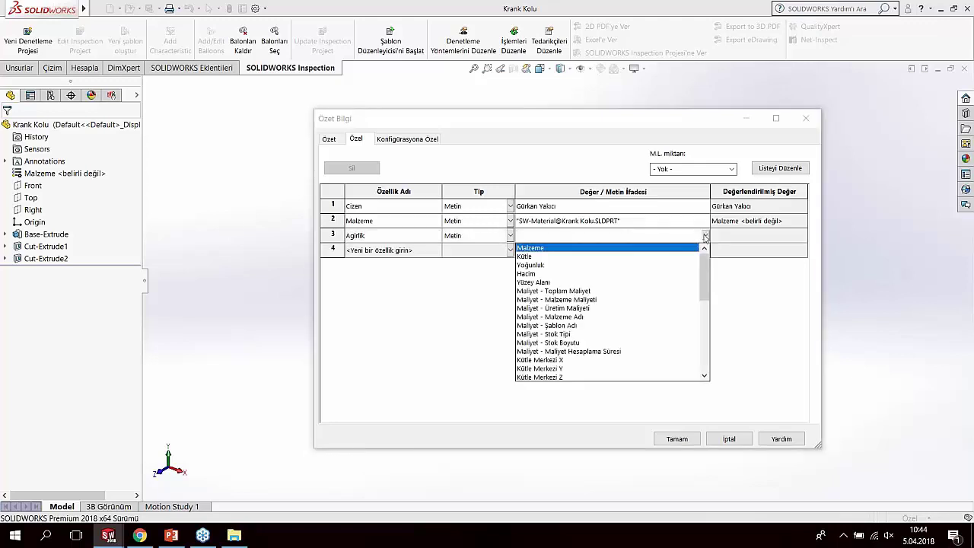
{"action": "left_click", "coordinate": [525, 256]}
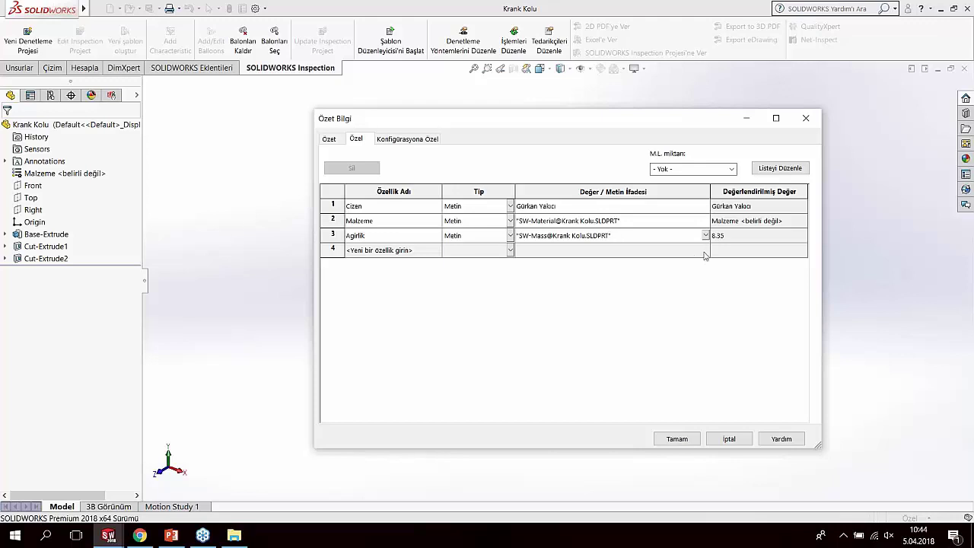
{"action": "left_click", "coordinate": [703, 253]}
{"action": "left_click", "coordinate": [454, 271]}
{"action": "left_click", "coordinate": [677, 440]}
Step: Make a new drawing from the Krank Kolu part on an A3 (DIN) sheet
{"action": "left_click", "coordinate": [119, 9]}
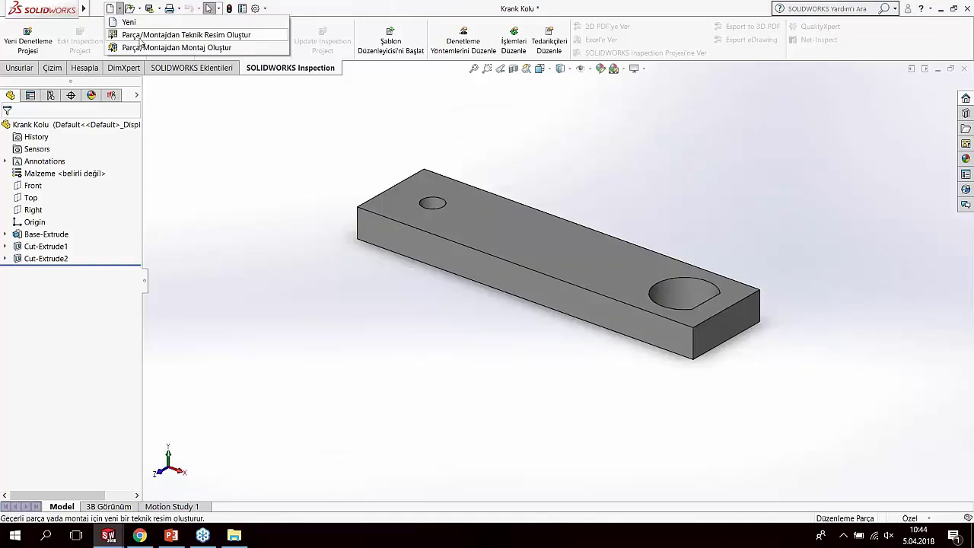
{"action": "left_click", "coordinate": [250, 35]}
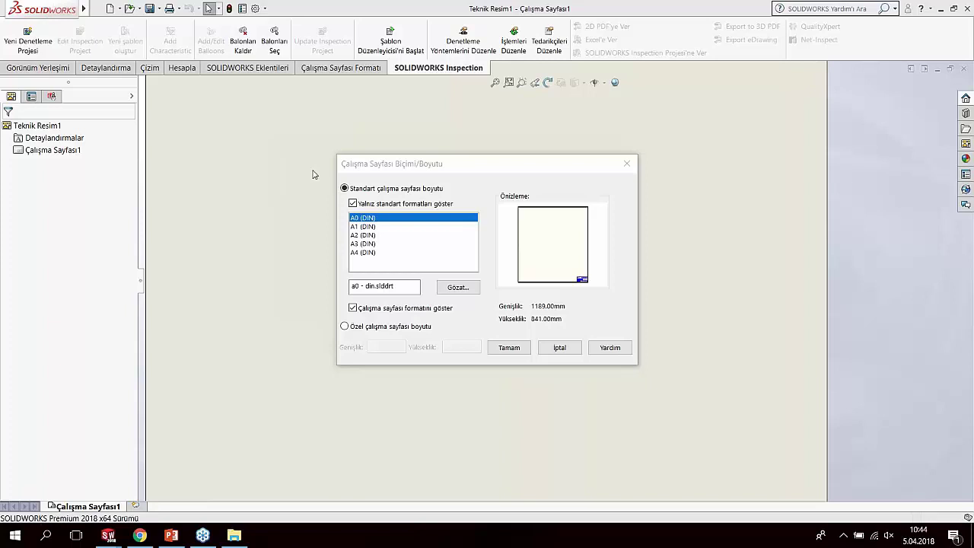
{"action": "left_click", "coordinate": [369, 243]}
{"action": "left_click", "coordinate": [508, 347]}
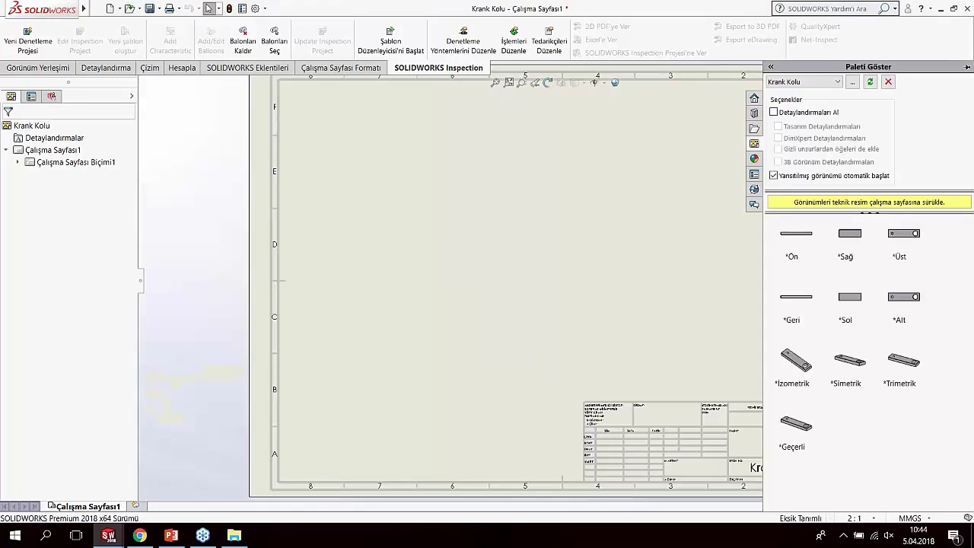
Step: Place the isometric view of Krank Kolu on Çalışma Sayfası1
{"action": "scroll", "coordinate": [742, 310], "scroll_direction": "down", "scroll_amount": 1}
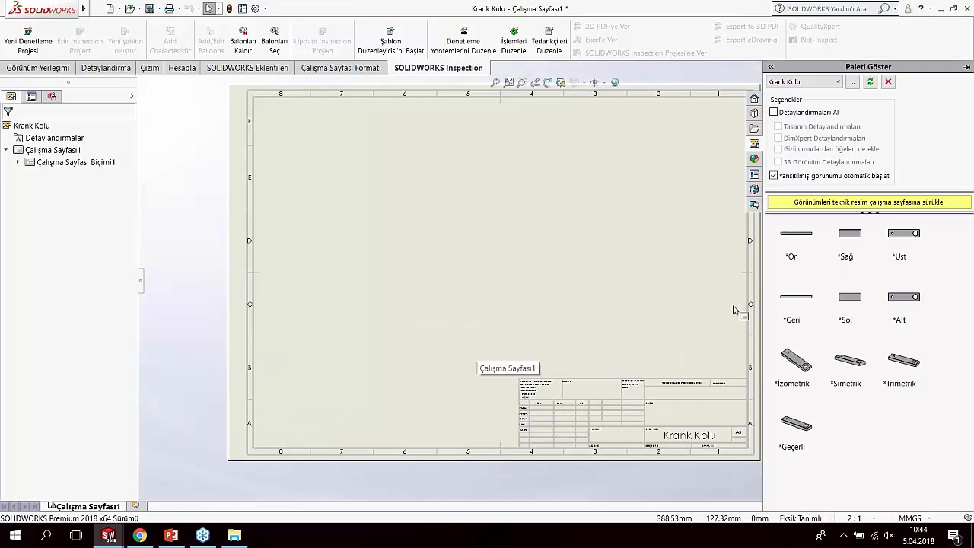
{"action": "mouse_move", "coordinate": [805, 371]}
{"action": "left_mouse_down"}
{"action": "mouse_move", "coordinate": [779, 378]}
{"action": "mouse_move", "coordinate": [489, 236]}
{"action": "mouse_move", "coordinate": [487, 248]}
{"action": "left_mouse_up"}
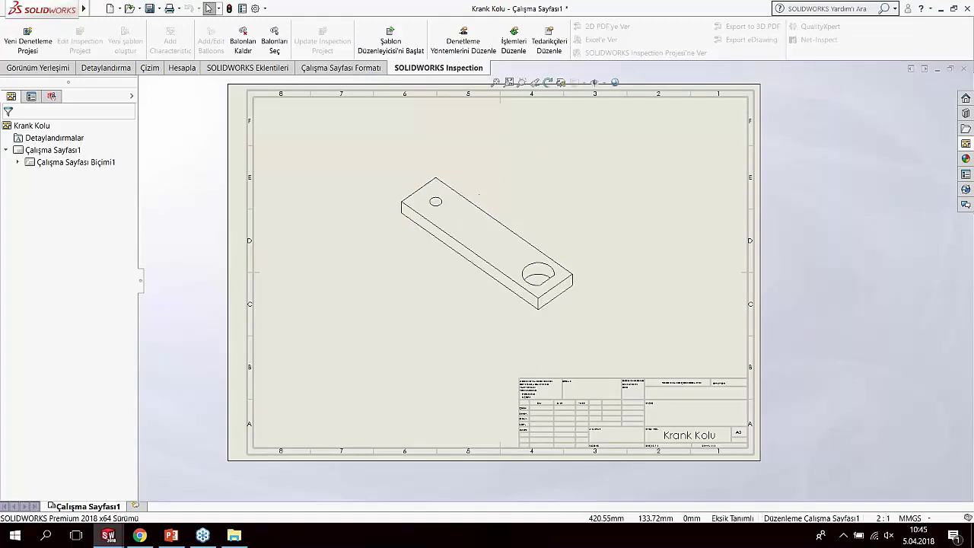
{"action": "left_click", "coordinate": [694, 354]}
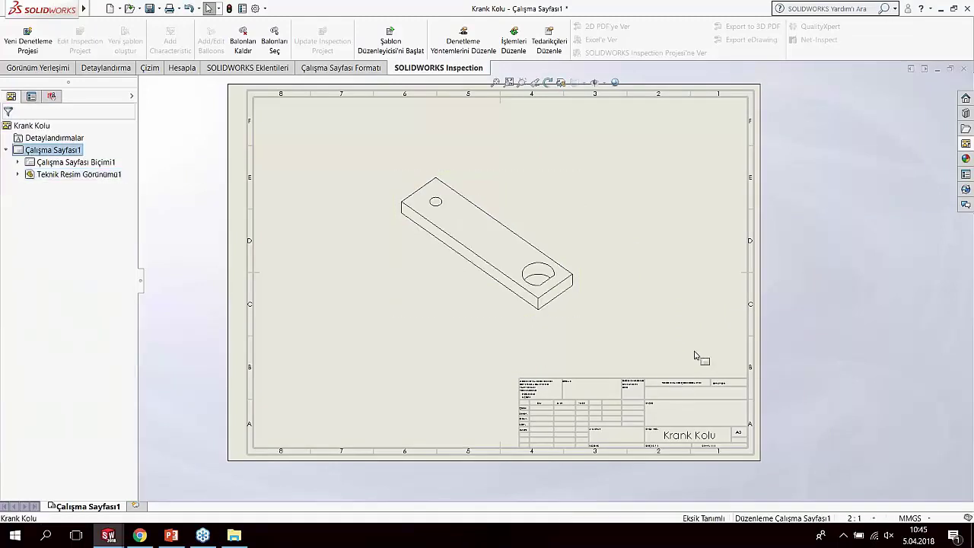
{"action": "scroll", "coordinate": [685, 457], "scroll_direction": "down", "scroll_amount": 1}
{"action": "scroll", "coordinate": [674, 450], "scroll_direction": "down", "scroll_amount": 1}
{"action": "scroll", "coordinate": [646, 431], "scroll_direction": "down", "scroll_amount": 2}
{"action": "scroll", "coordinate": [648, 413], "scroll_direction": "down", "scroll_amount": 1}
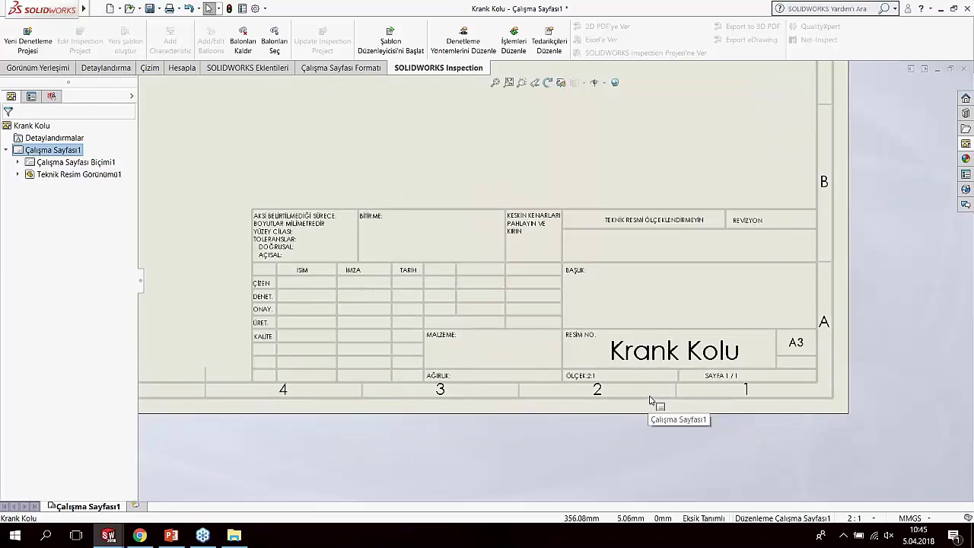
{"action": "scroll", "coordinate": [648, 402], "scroll_direction": "down", "scroll_amount": 1}
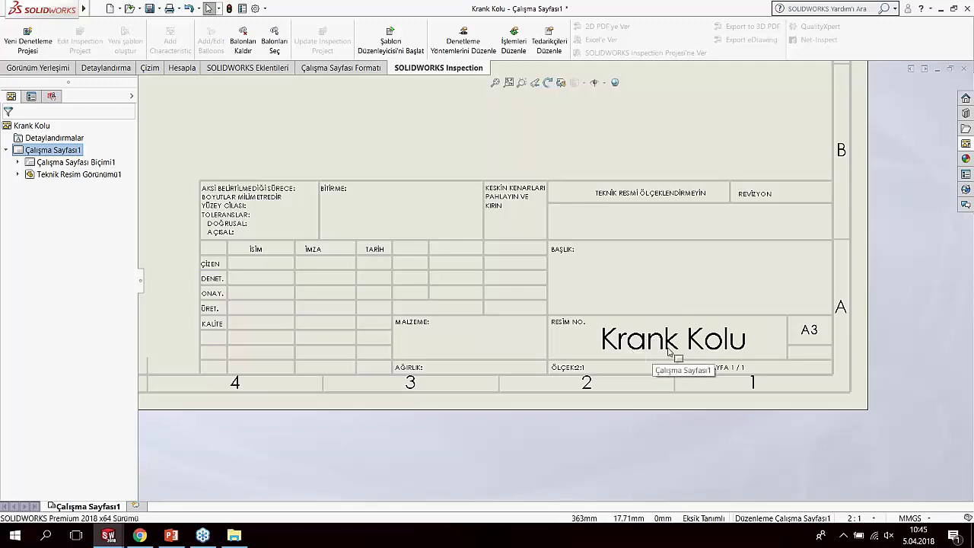
{"action": "scroll", "coordinate": [388, 266], "scroll_direction": "up", "scroll_amount": 2}
{"action": "scroll", "coordinate": [510, 178], "scroll_direction": "up", "scroll_amount": 1}
{"action": "scroll", "coordinate": [509, 178], "scroll_direction": "up", "scroll_amount": 2}
{"action": "scroll", "coordinate": [532, 285], "scroll_direction": "down", "scroll_amount": 1}
{"action": "scroll", "coordinate": [533, 283], "scroll_direction": "down", "scroll_amount": 1}
{"action": "scroll", "coordinate": [531, 280], "scroll_direction": "down", "scroll_amount": 1}
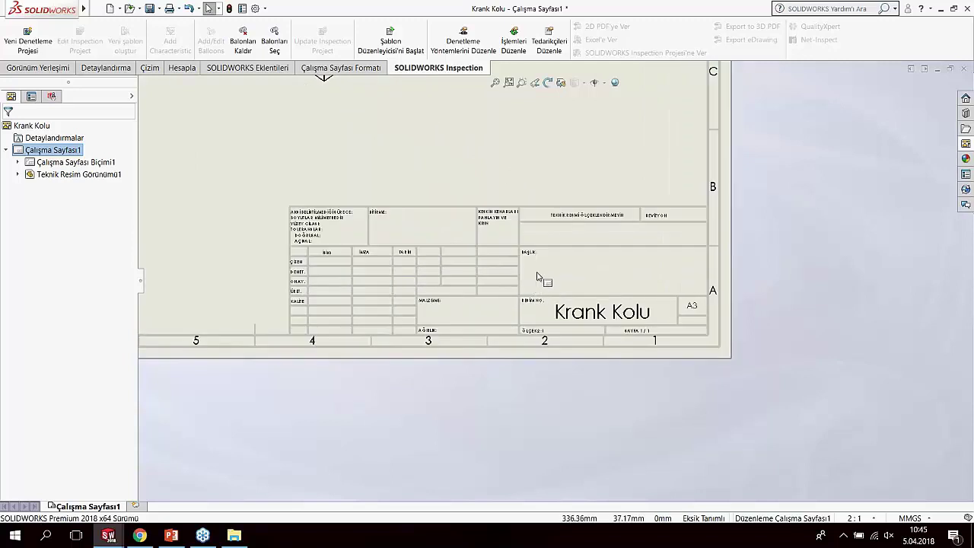
{"action": "right_click", "coordinate": [502, 158]}
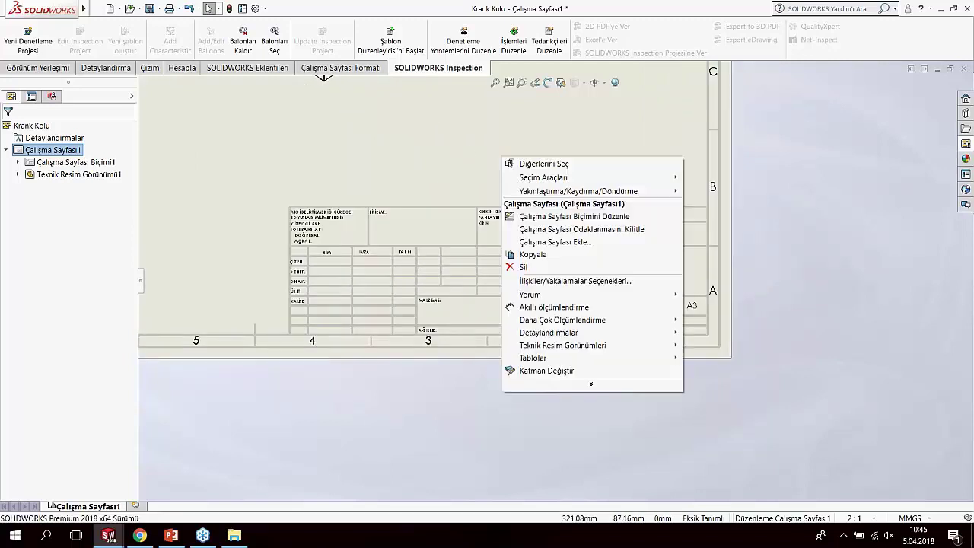
{"action": "left_click", "coordinate": [89, 73]}
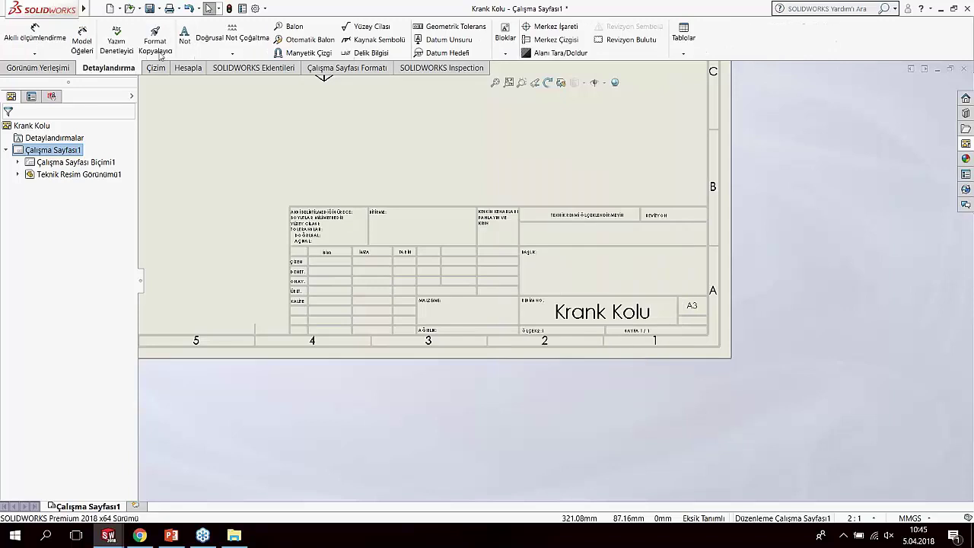
{"action": "left_click", "coordinate": [185, 38]}
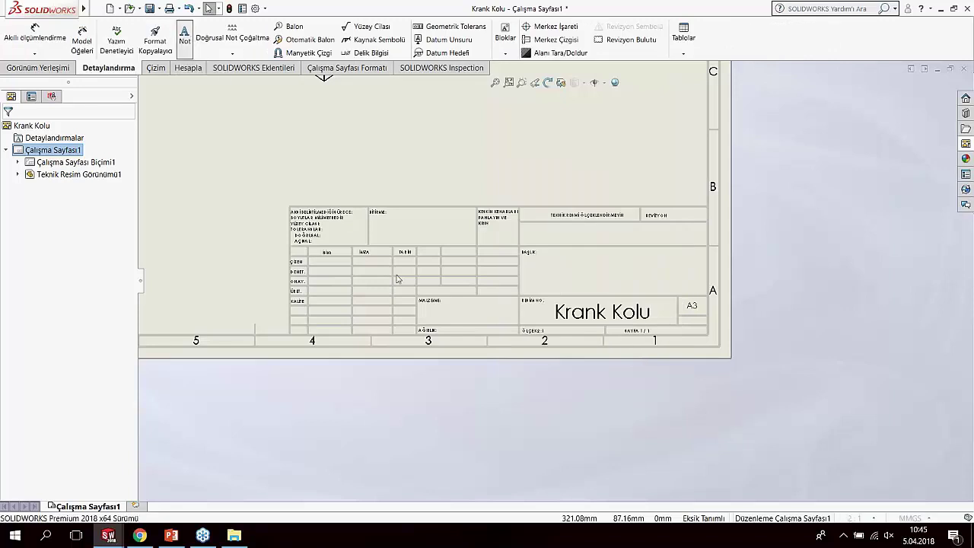
{"action": "scroll", "coordinate": [342, 268], "scroll_direction": "up", "scroll_amount": 3}
{"action": "left_click", "coordinate": [388, 266]}
{"action": "type", "text": "Gürkan"}
{"action": "left_click", "coordinate": [26, 129]}
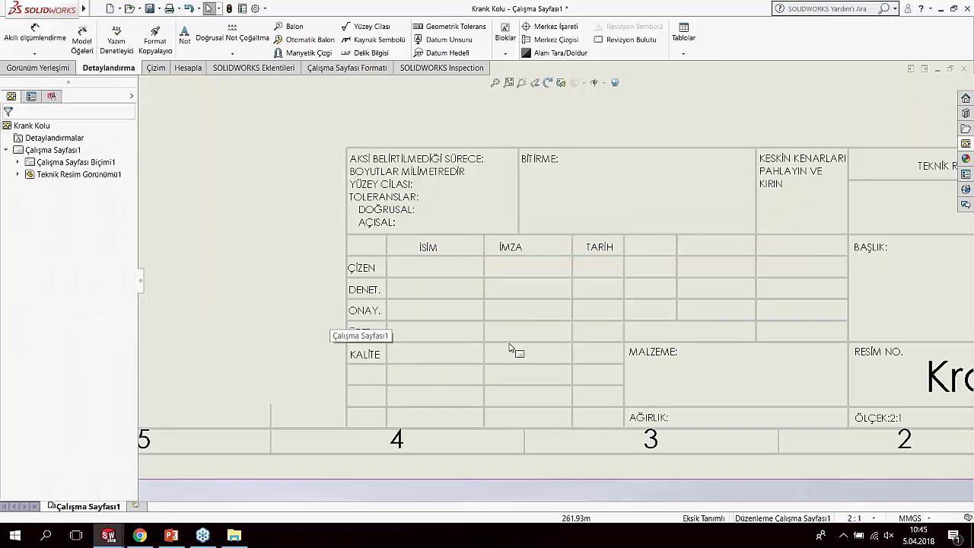
{"action": "scroll", "coordinate": [525, 347], "scroll_direction": "up", "scroll_amount": 3}
{"action": "scroll", "coordinate": [813, 316], "scroll_direction": "down", "scroll_amount": 1}
{"action": "scroll", "coordinate": [812, 314], "scroll_direction": "down", "scroll_amount": 1}
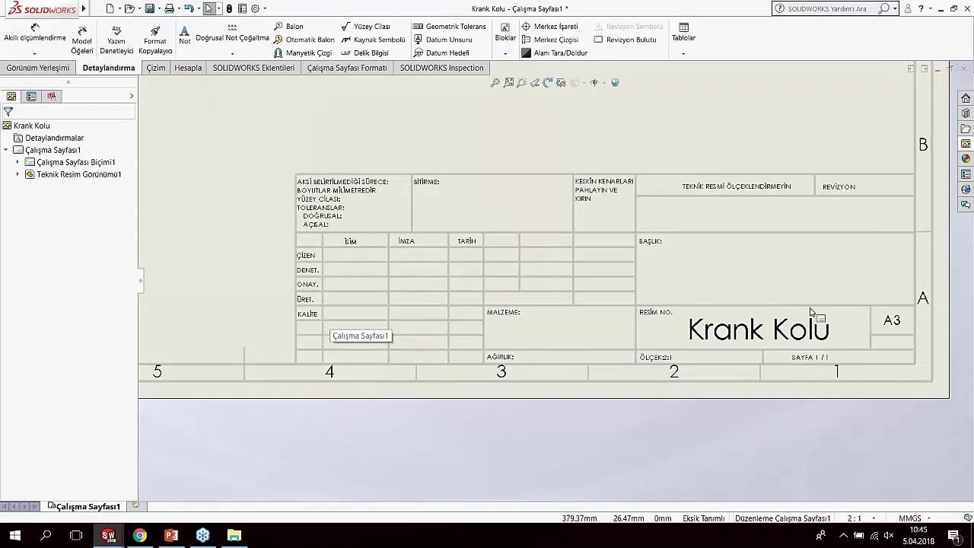
{"action": "left_click", "coordinate": [700, 139]}
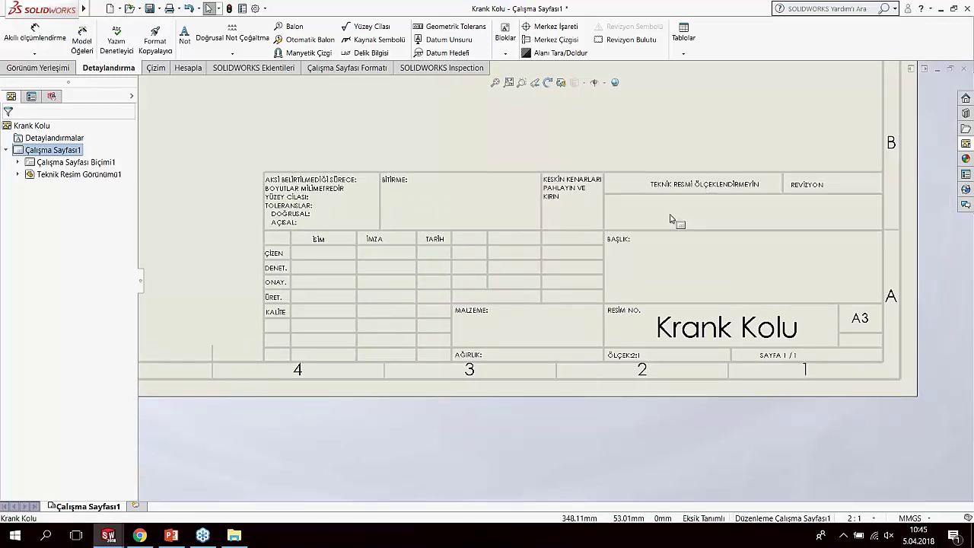
{"action": "scroll", "coordinate": [625, 238], "scroll_direction": "up", "scroll_amount": 2}
{"action": "scroll", "coordinate": [620, 251], "scroll_direction": "up", "scroll_amount": 1}
{"action": "scroll", "coordinate": [608, 282], "scroll_direction": "down", "scroll_amount": 2}
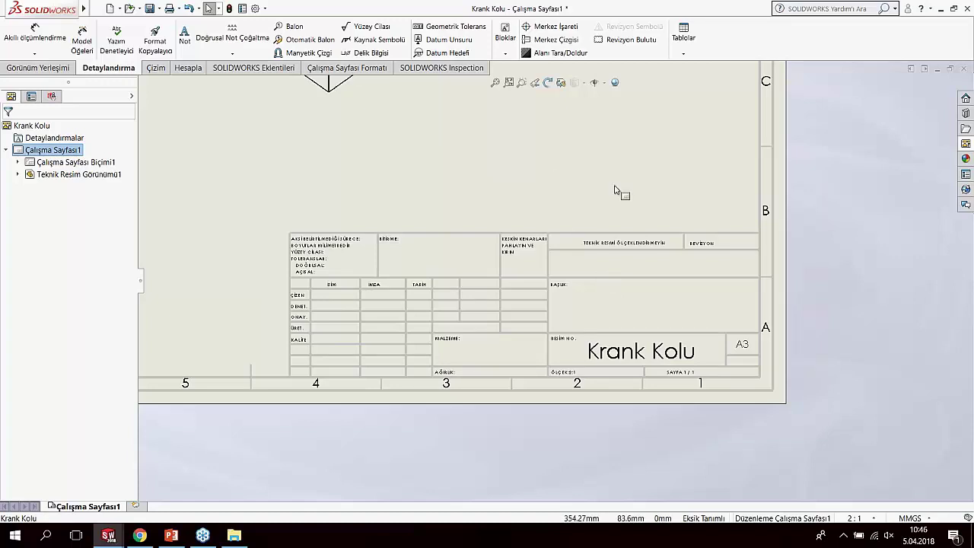
{"action": "scroll", "coordinate": [554, 279], "scroll_direction": "up", "scroll_amount": 3}
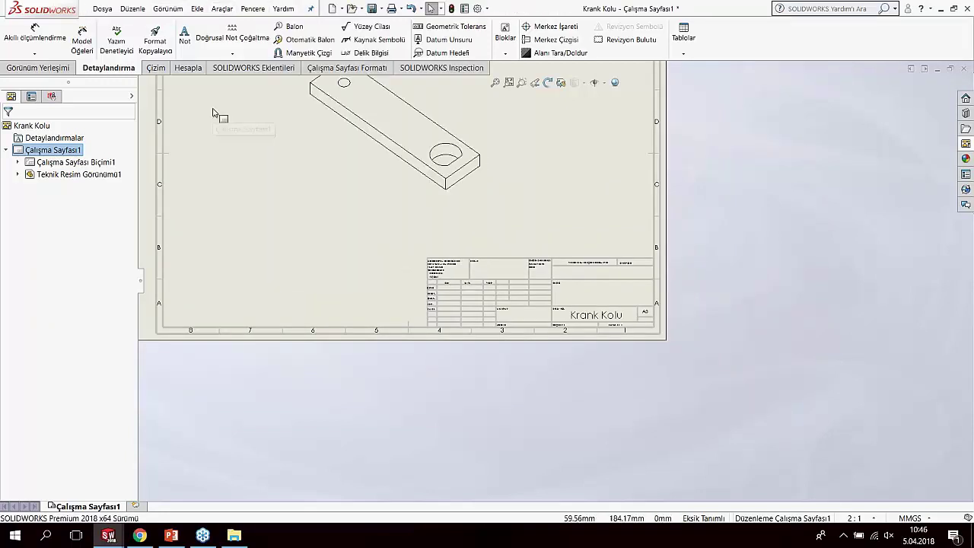
{"action": "key", "text": "f"}
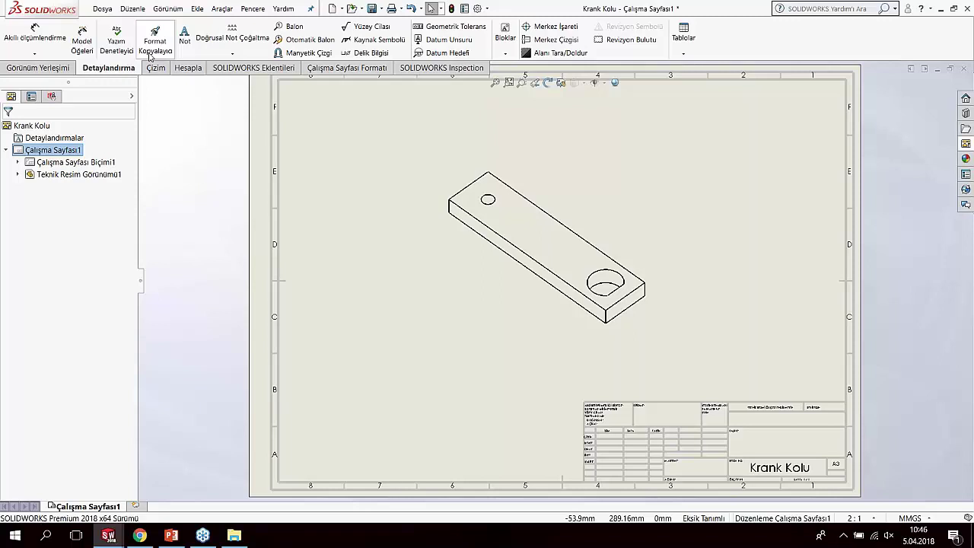
{"action": "left_click", "coordinate": [103, 8]}
{"action": "left_click", "coordinate": [190, 112]}
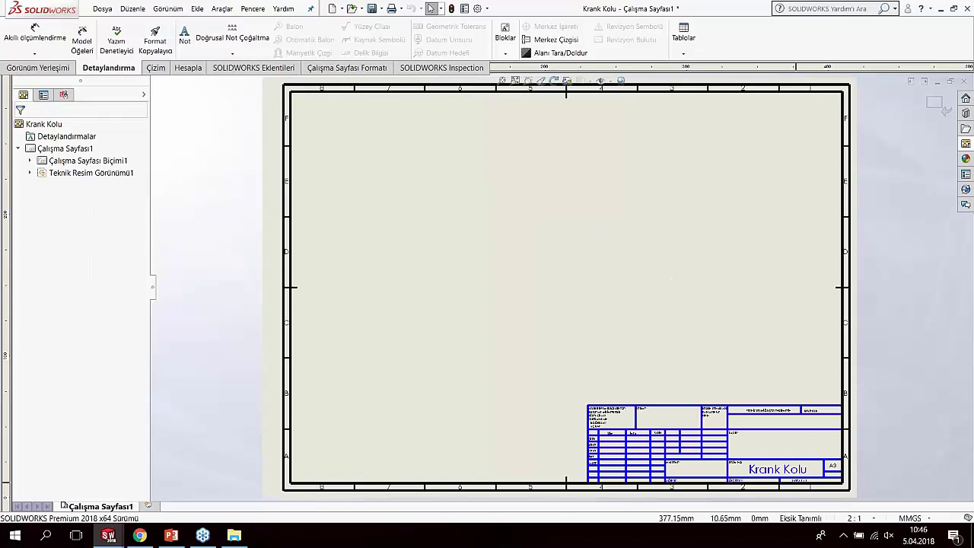
{"action": "scroll", "coordinate": [792, 476], "scroll_direction": "down", "scroll_amount": 2}
{"action": "scroll", "coordinate": [792, 475], "scroll_direction": "down", "scroll_amount": 2}
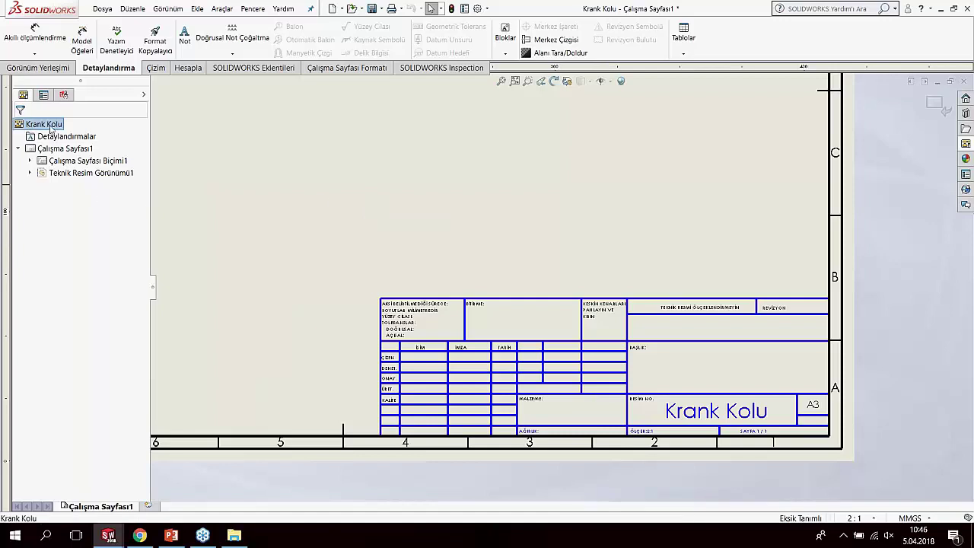
{"action": "left_click", "coordinate": [80, 166]}
{"action": "left_click", "coordinate": [30, 163]}
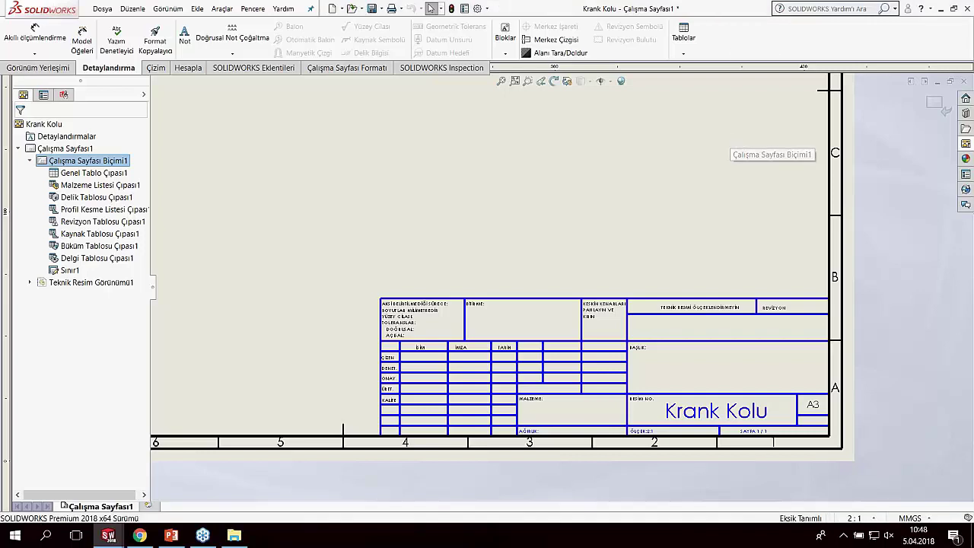
{"action": "key", "text": "z"}
{"action": "key", "text": "z"}
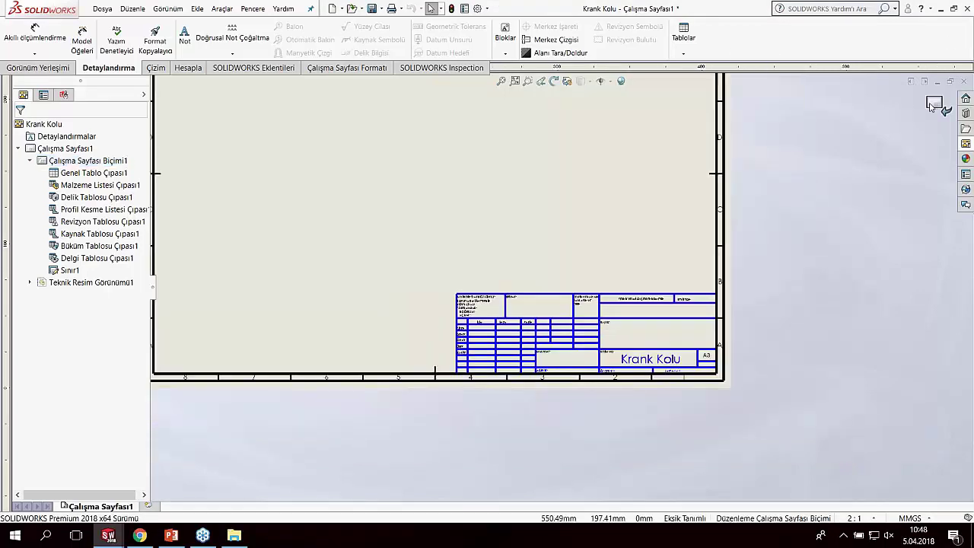
Step: Exit sheet format editing and close the Krank Kolu drawing without saving
{"action": "left_click", "coordinate": [931, 103]}
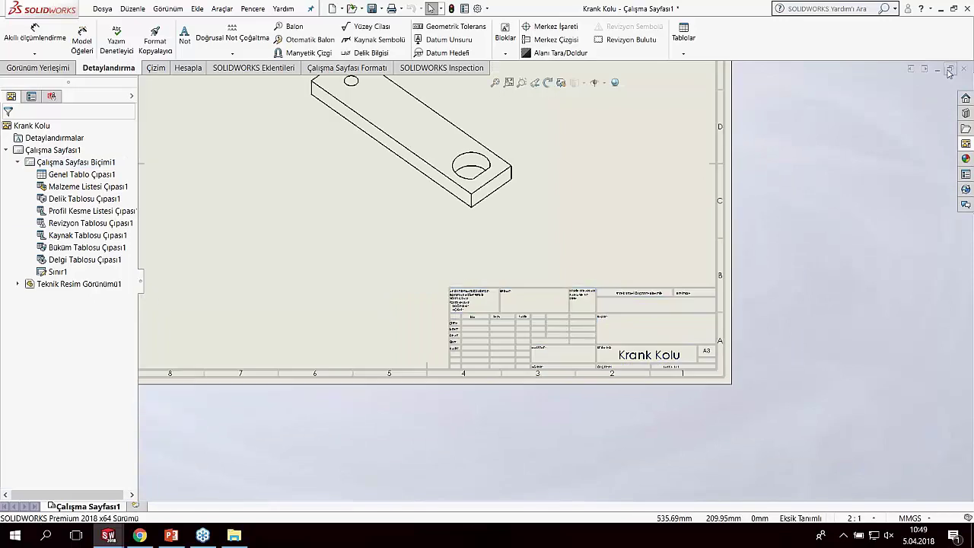
{"action": "left_click", "coordinate": [948, 69]}
{"action": "left_click", "coordinate": [919, 86]}
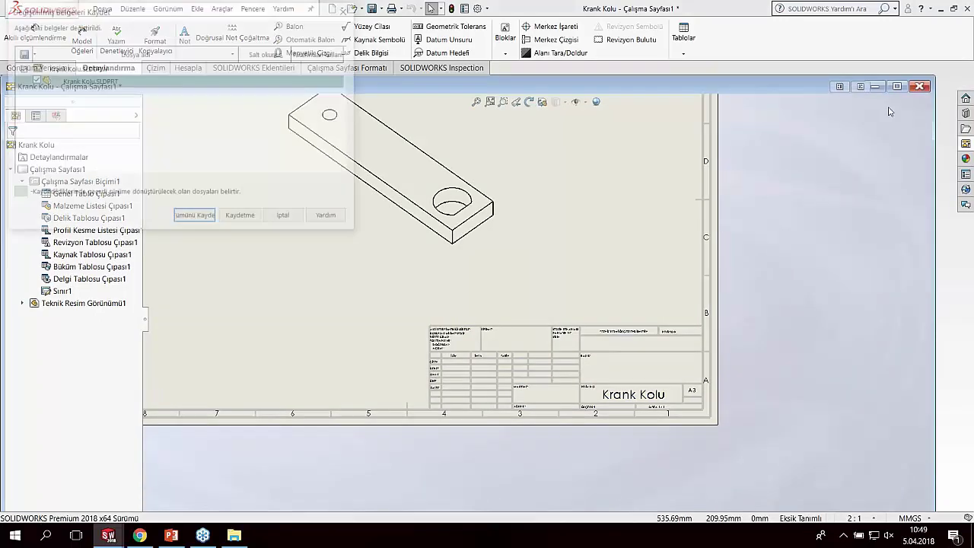
{"action": "left_click", "coordinate": [257, 220]}
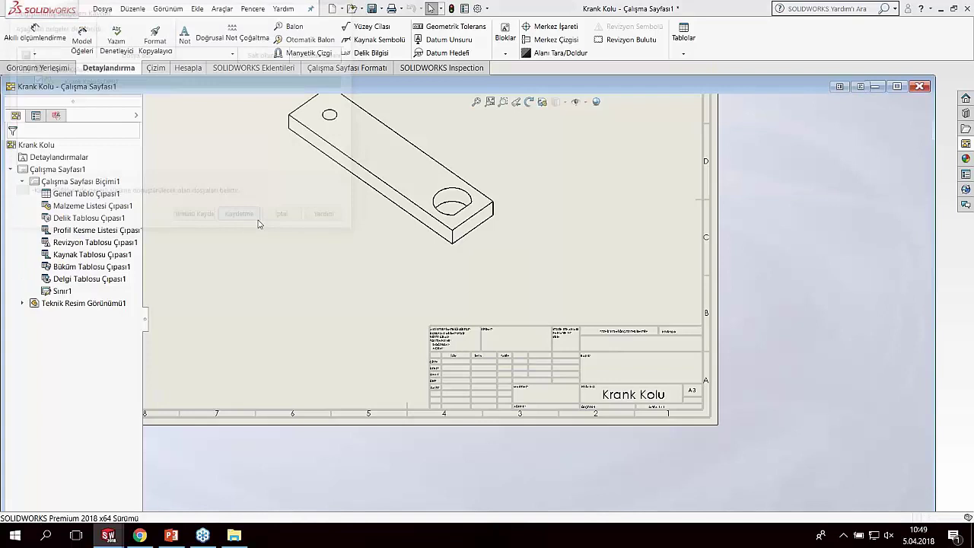
Step: Check the part's custom properties, then start a new A3 (DIN) drawing of Krank Kolu
{"action": "left_click", "coordinate": [470, 11]}
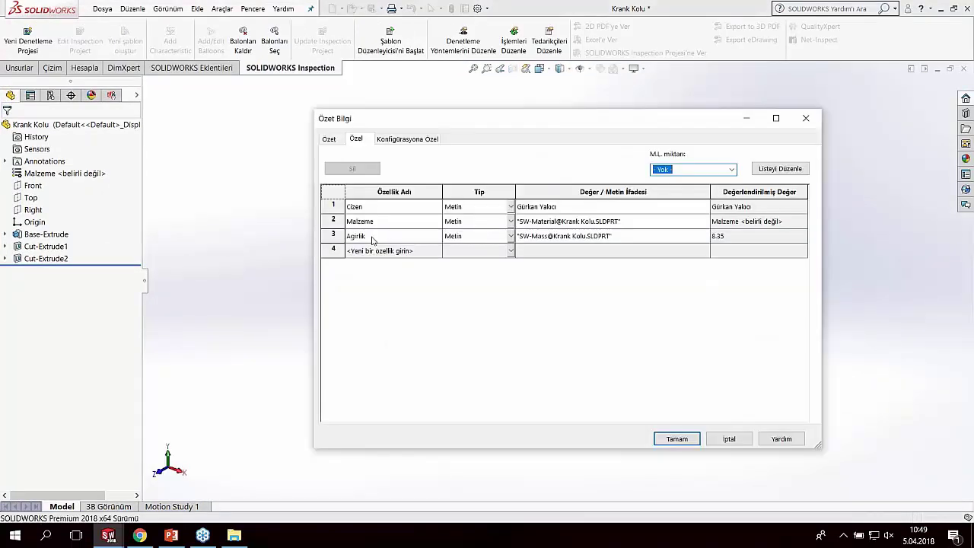
{"action": "left_click", "coordinate": [677, 439]}
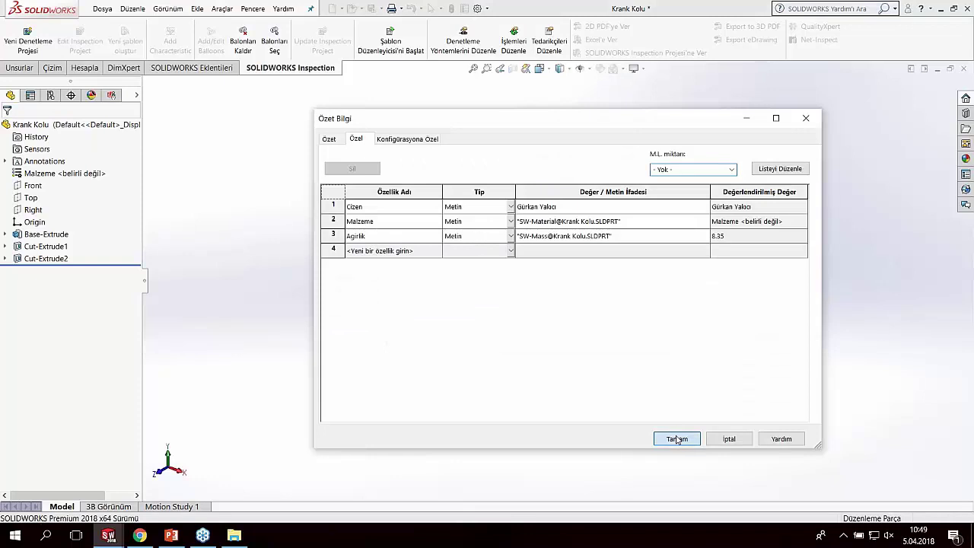
{"action": "left_click", "coordinate": [341, 8]}
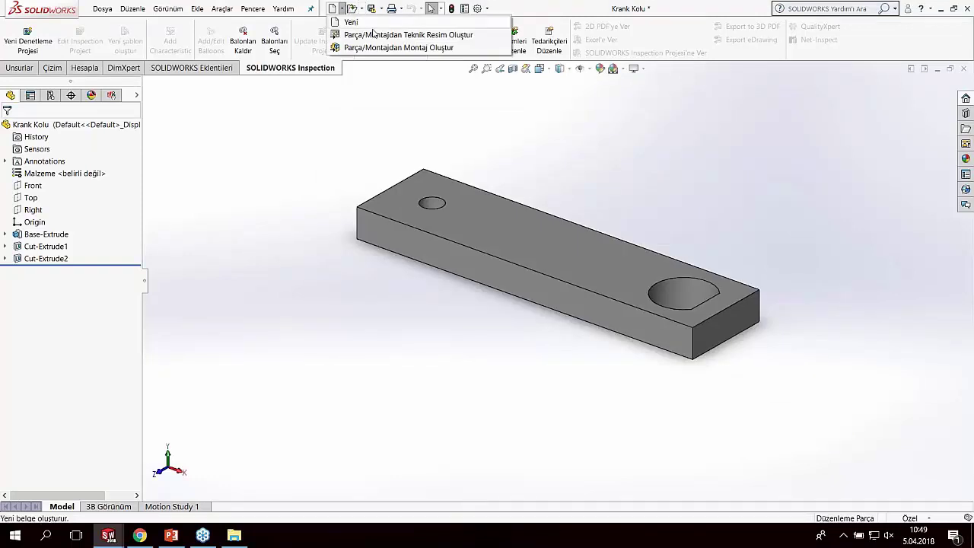
{"action": "left_click", "coordinate": [399, 35]}
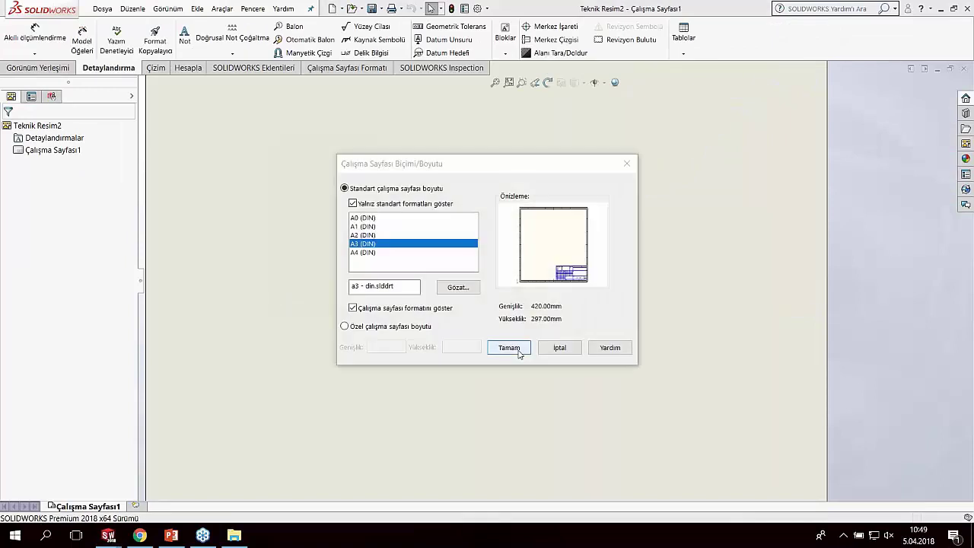
{"action": "left_click", "coordinate": [509, 348]}
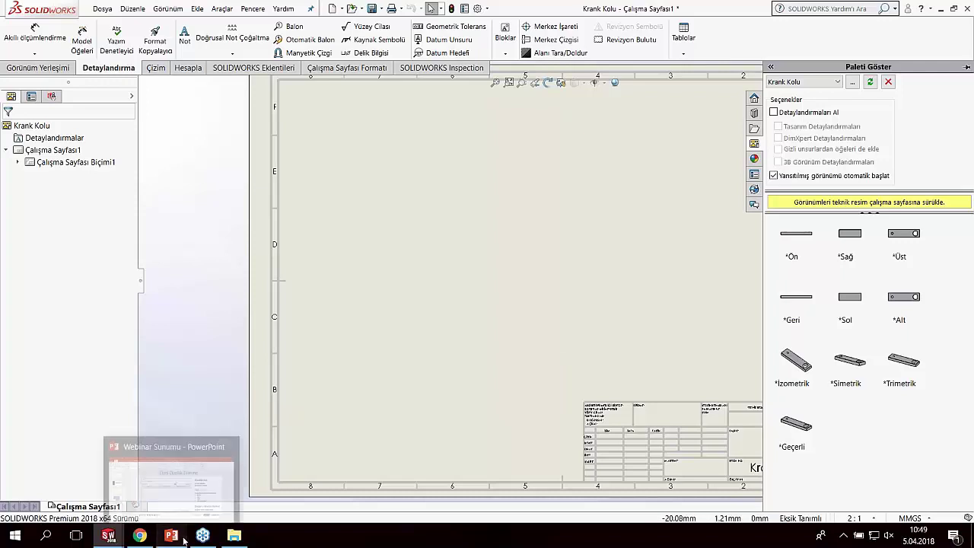
Step: Switch to PowerPoint and show slide 12 comparing Şablon with Çalışma Sayfası Formatı
{"action": "left_click", "coordinate": [184, 538]}
{"action": "scroll", "coordinate": [221, 336], "scroll_direction": "down", "scroll_amount": 1}
{"action": "scroll", "coordinate": [222, 337], "scroll_direction": "down", "scroll_amount": 1}
{"action": "scroll", "coordinate": [222, 336], "scroll_direction": "down", "scroll_amount": 1}
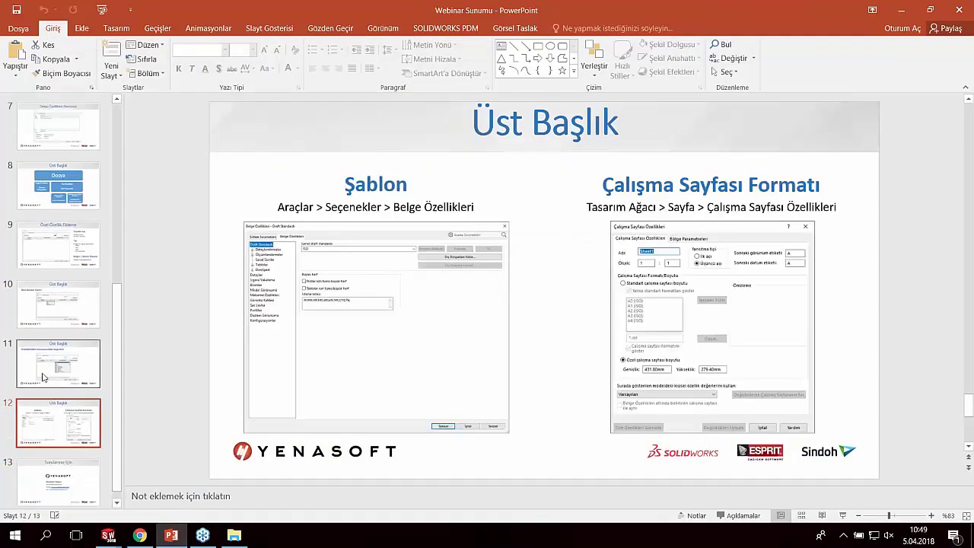
{"action": "left_click", "coordinate": [68, 422]}
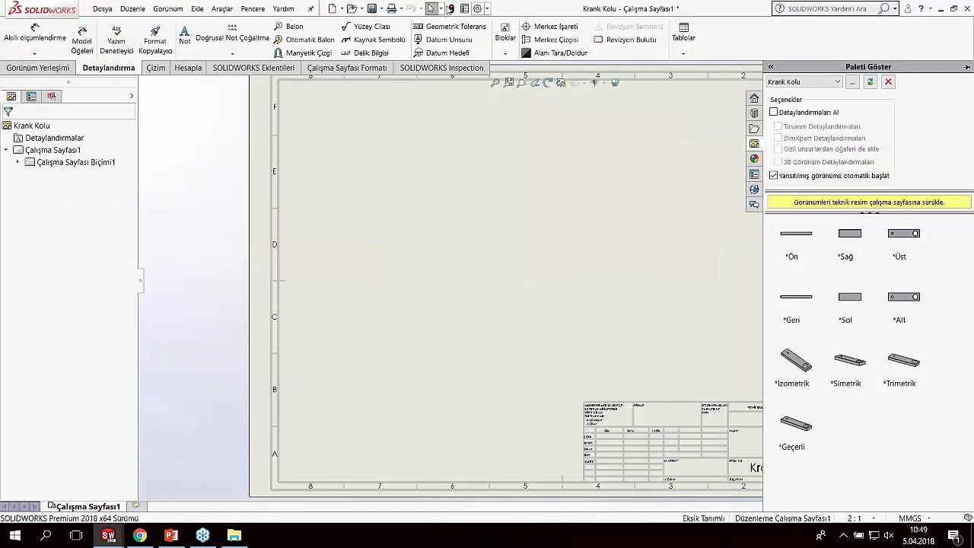
{"action": "left_click", "coordinate": [103, 9]}
{"action": "left_click", "coordinate": [127, 247]}
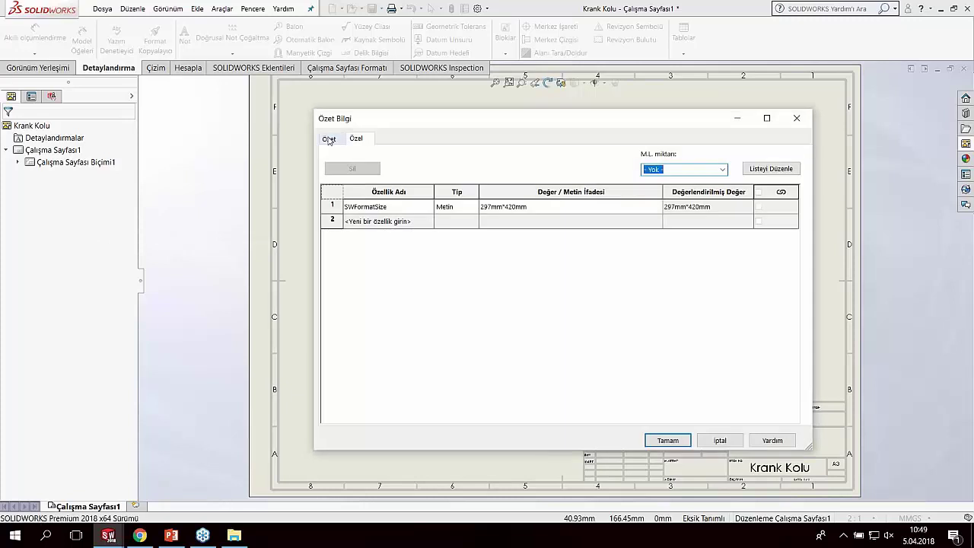
{"action": "left_click", "coordinate": [328, 138]}
{"action": "left_click", "coordinate": [797, 118]}
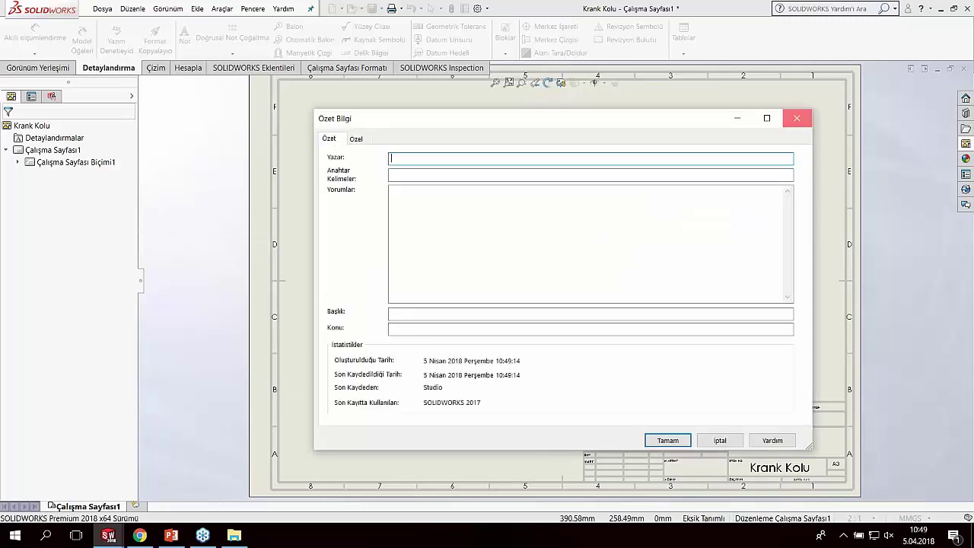
{"action": "left_click", "coordinate": [482, 10]}
{"action": "left_click_drag", "start_coordinate": [327, 17], "coordinate": [618, 96]}
{"action": "left_click", "coordinate": [444, 115]}
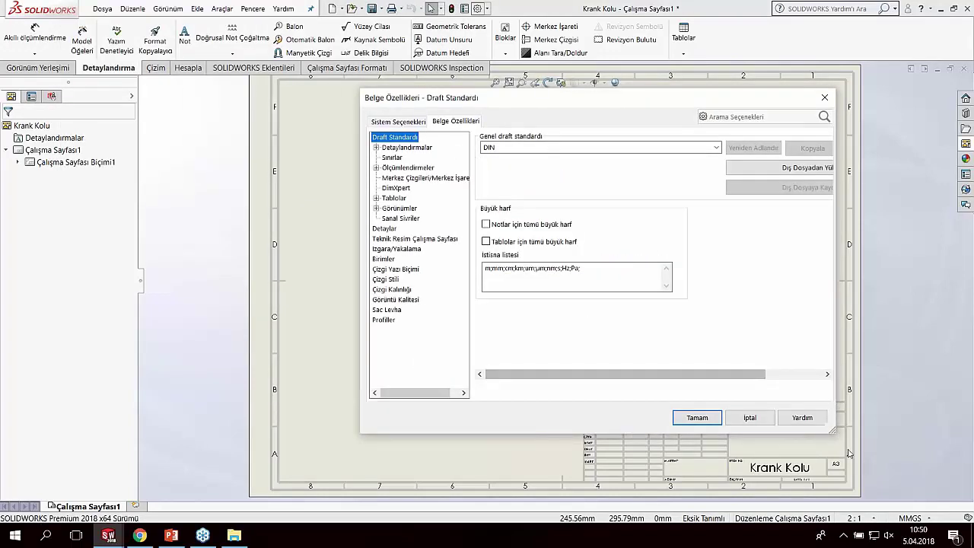
{"action": "left_click_drag", "start_coordinate": [833, 431], "coordinate": [917, 462]}
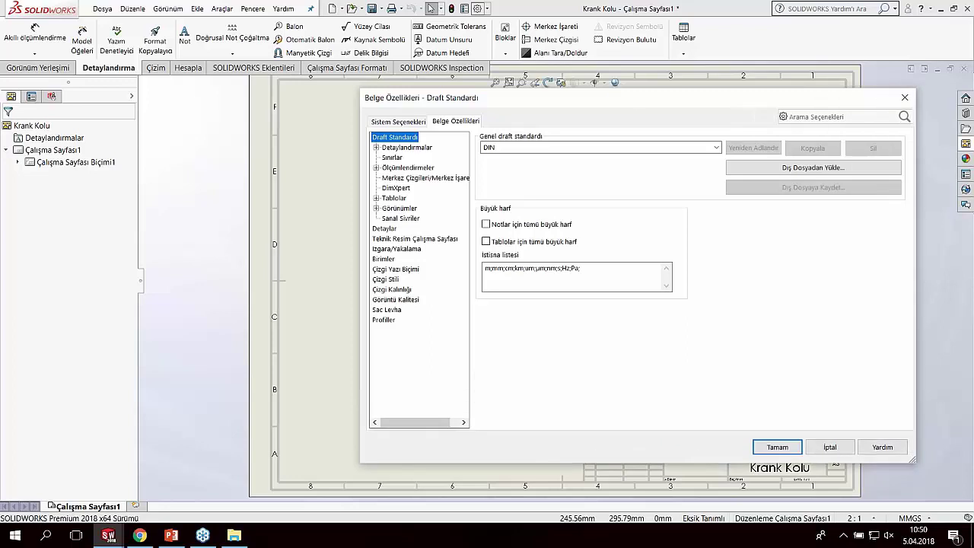
{"action": "left_click_drag", "start_coordinate": [641, 106], "coordinate": [461, 118]}
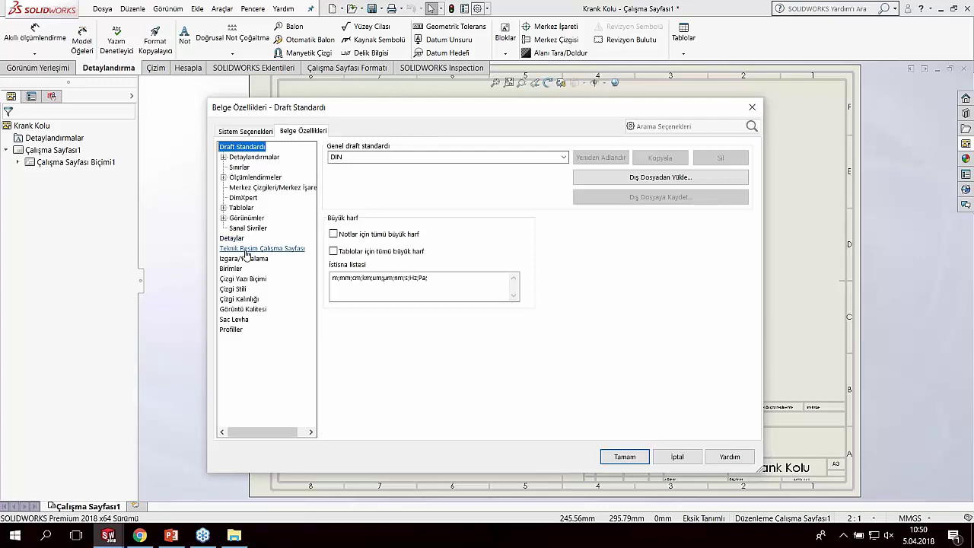
{"action": "left_click", "coordinate": [254, 157]}
{"action": "left_click", "coordinate": [242, 146]}
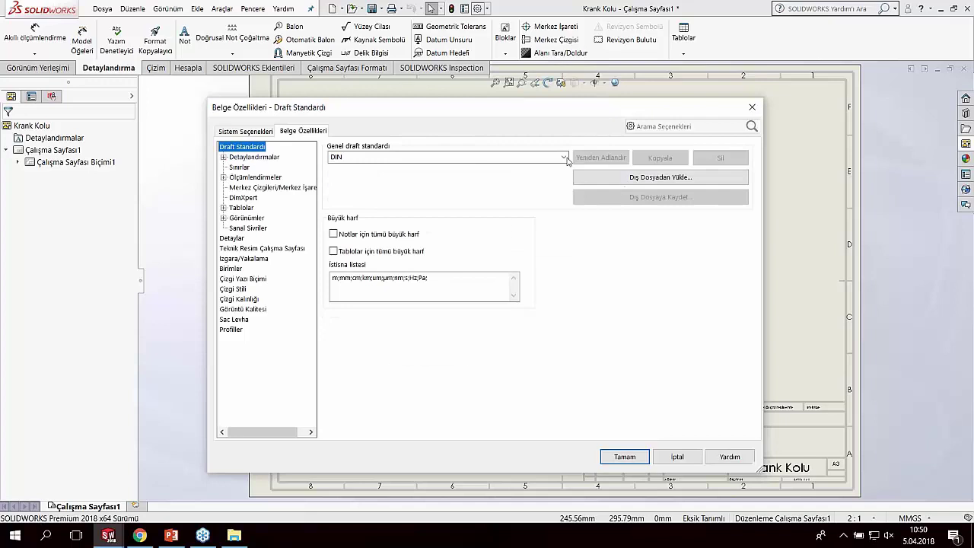
{"action": "left_click", "coordinate": [563, 157]}
{"action": "left_click", "coordinate": [637, 279]}
{"action": "left_click", "coordinate": [239, 167]}
{"action": "left_click", "coordinate": [235, 178]}
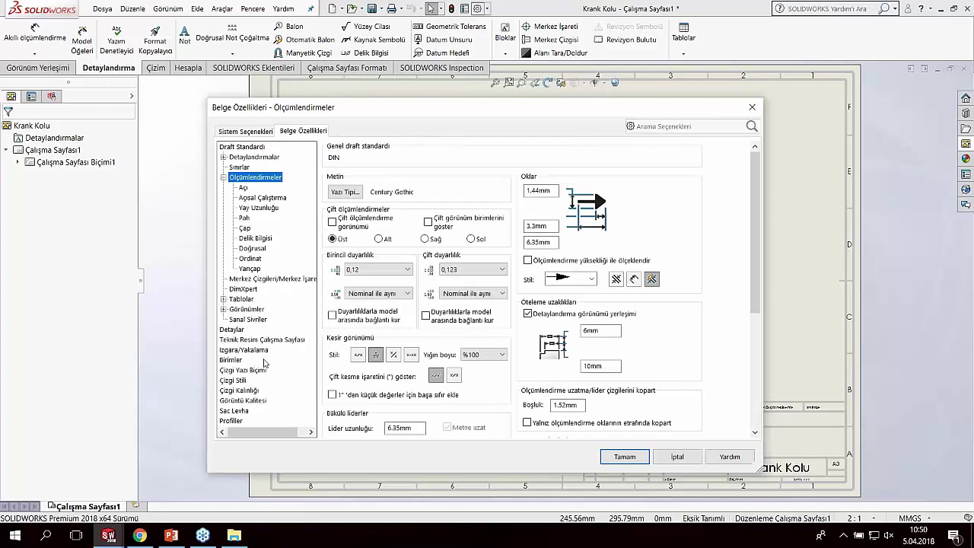
{"action": "left_click", "coordinate": [231, 360]}
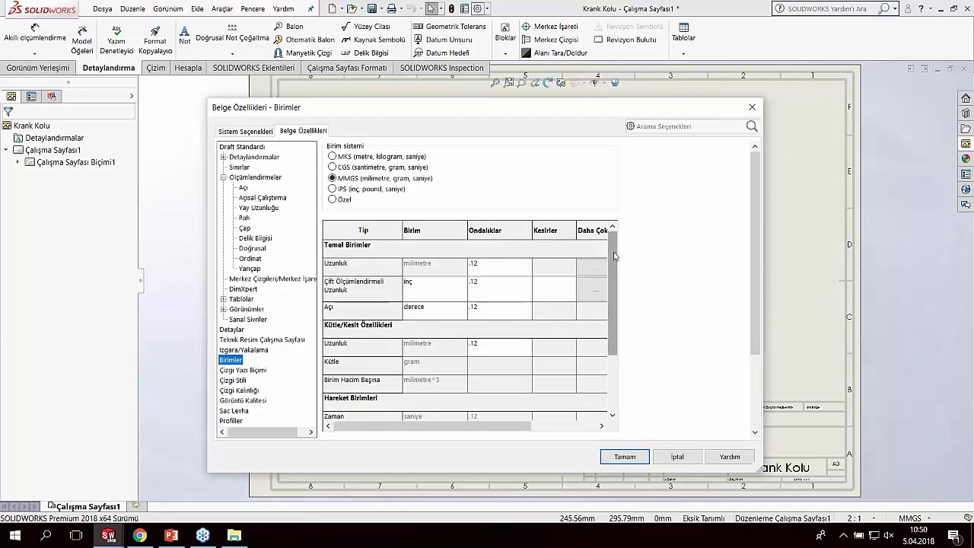
{"action": "scroll", "coordinate": [615, 289], "scroll_direction": "down", "scroll_amount": 1}
{"action": "scroll", "coordinate": [614, 289], "scroll_direction": "up", "scroll_amount": 1}
{"action": "left_click", "coordinate": [242, 370]}
{"action": "left_click", "coordinate": [233, 381]}
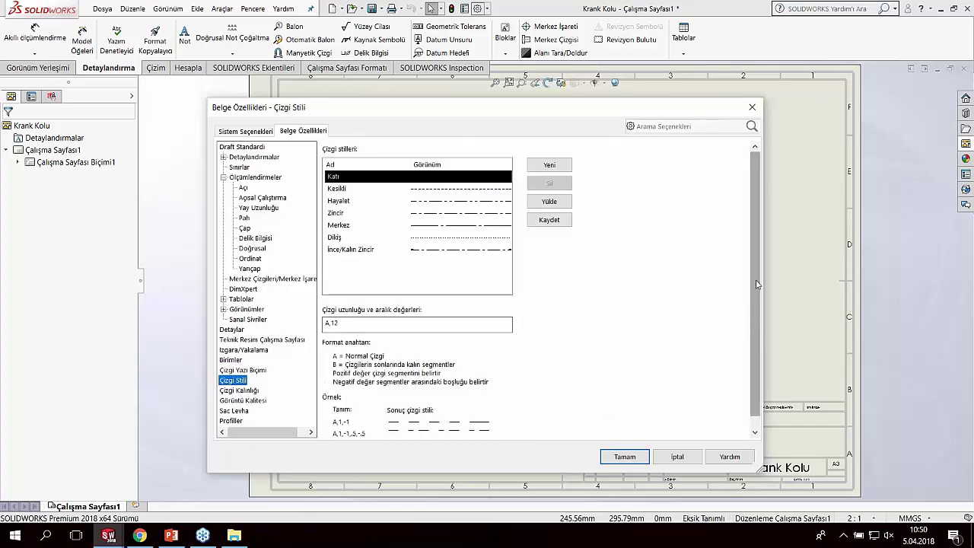
{"action": "left_click", "coordinate": [223, 177]}
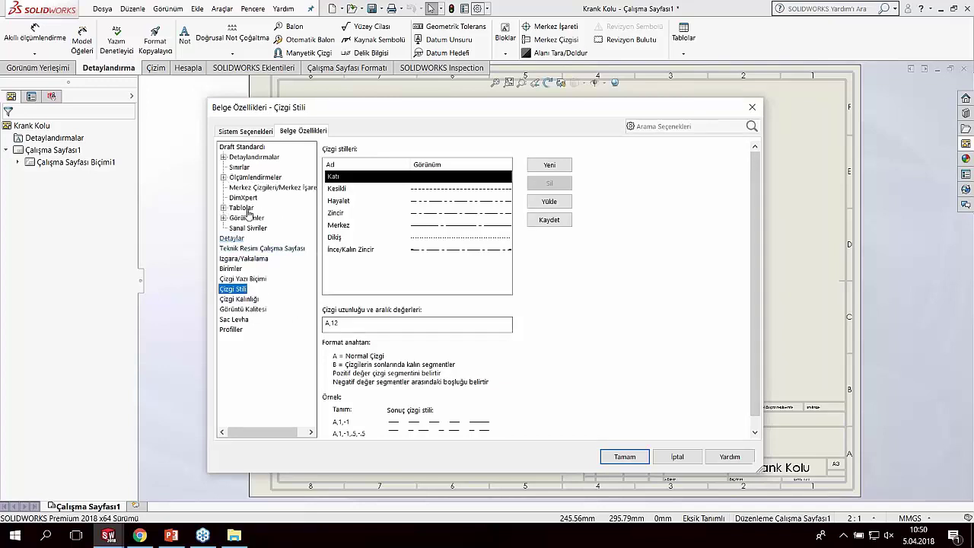
{"action": "left_click", "coordinate": [685, 457]}
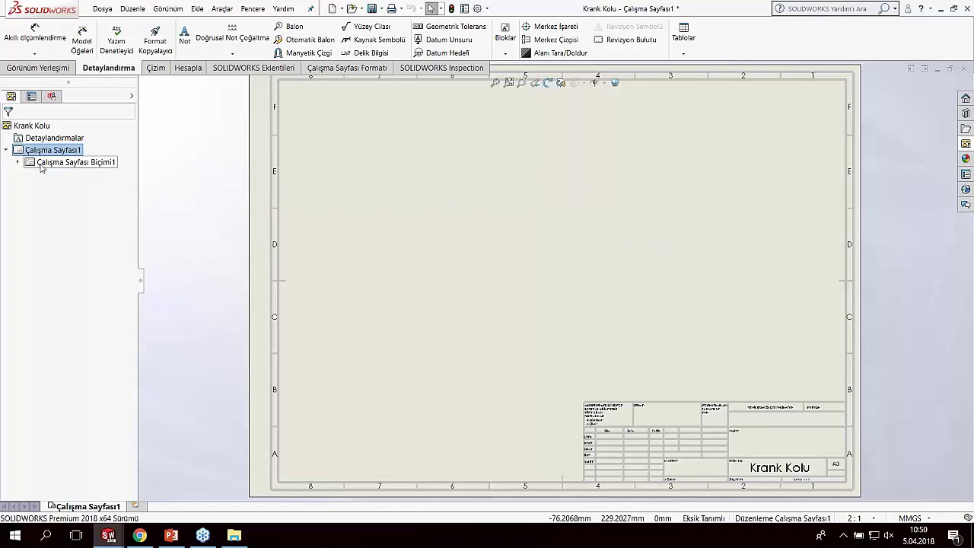
{"action": "left_click", "coordinate": [102, 165]}
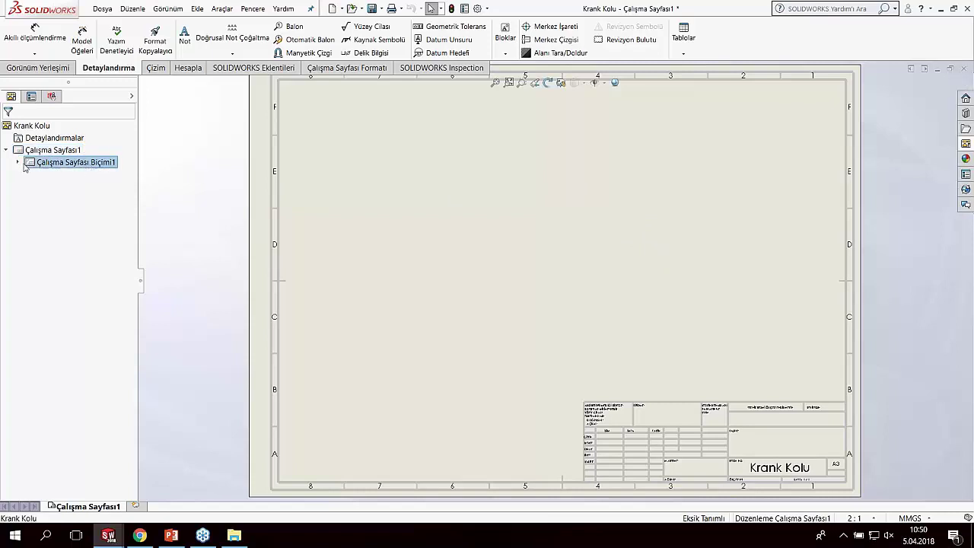
{"action": "left_click", "coordinate": [17, 162]}
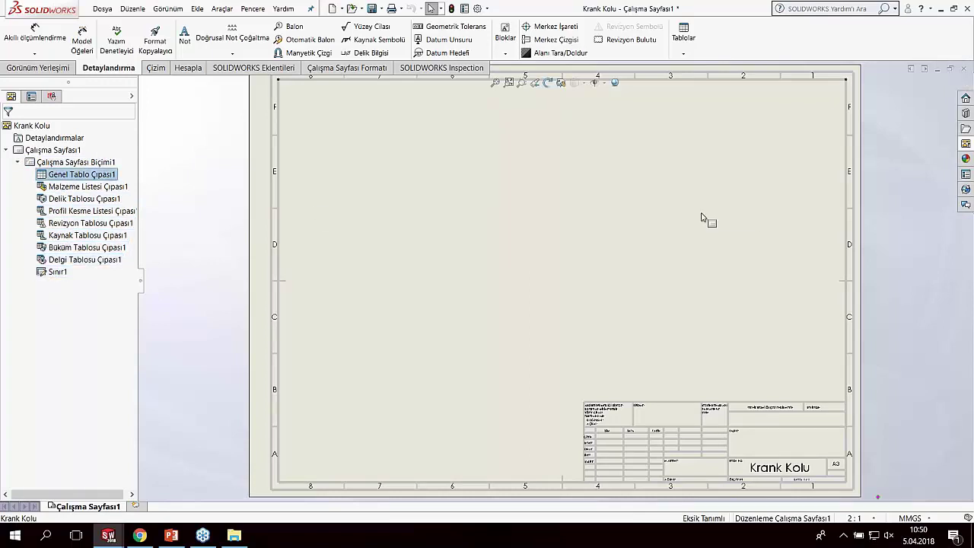
{"action": "right_click", "coordinate": [679, 187]}
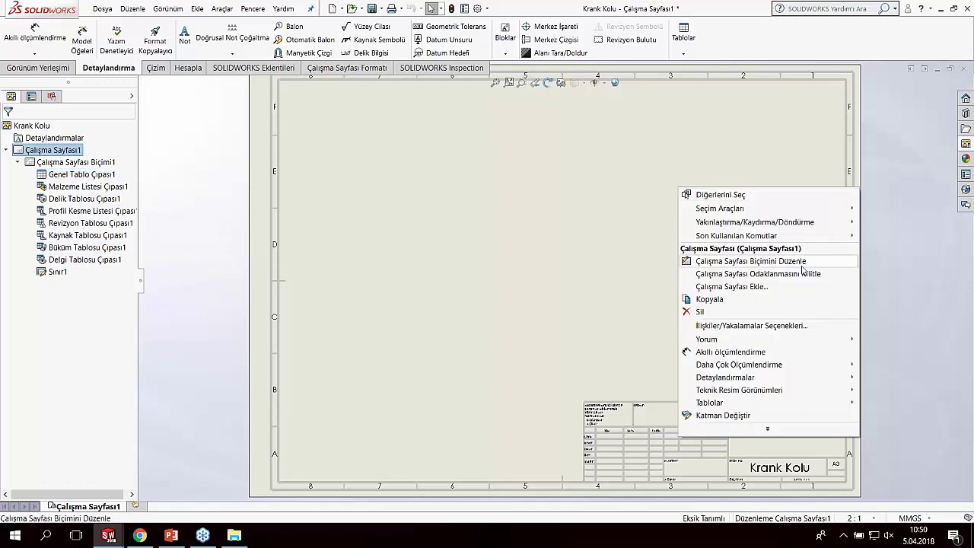
{"action": "left_click", "coordinate": [815, 263]}
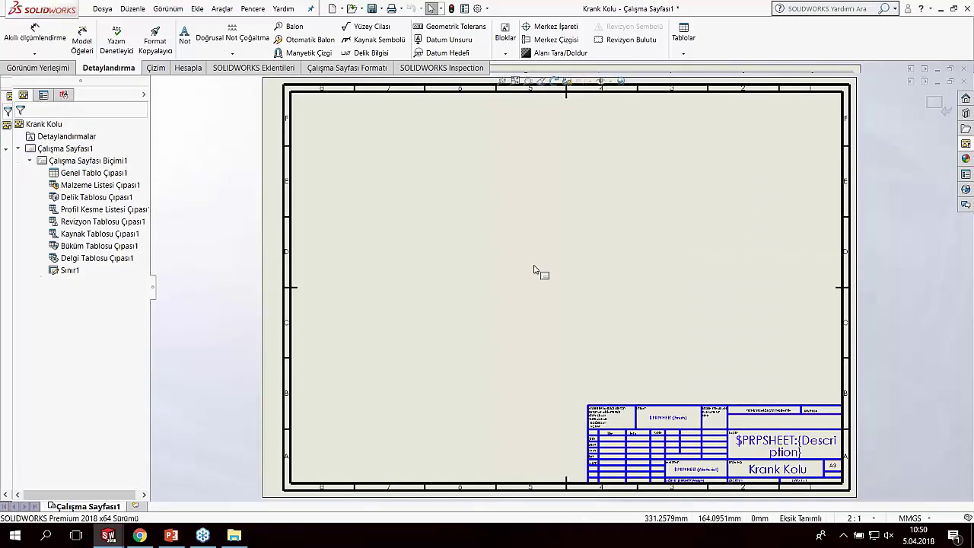
{"action": "left_click", "coordinate": [31, 162]}
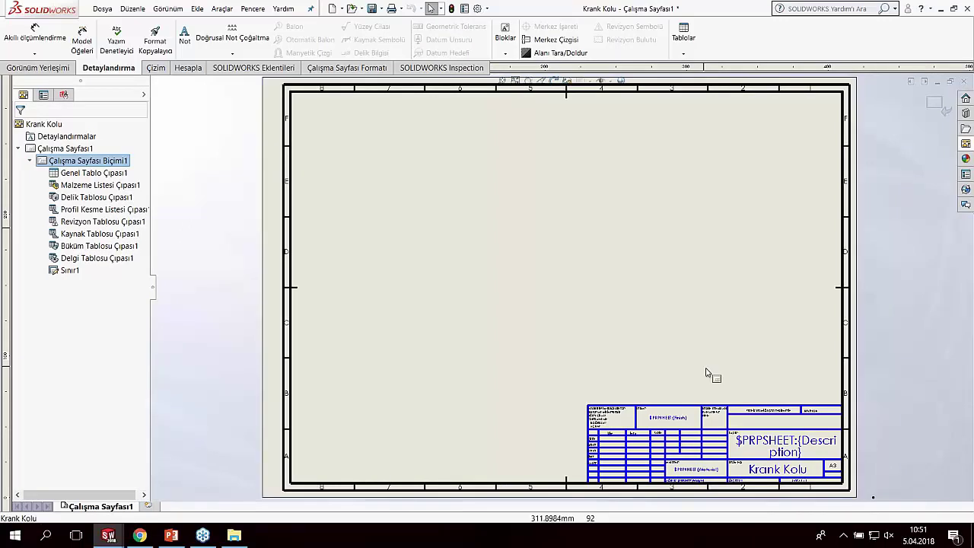
{"action": "left_click", "coordinate": [934, 105]}
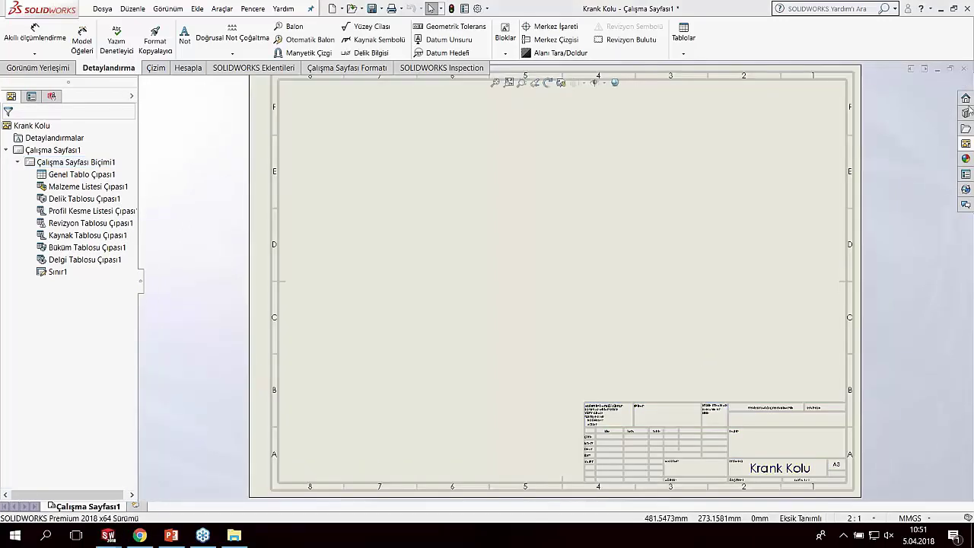
Step: Place the *İzometrik view of Krank Kolu on the A3 sheet as Teknik Resim Görünümü1
{"action": "left_click", "coordinate": [965, 143]}
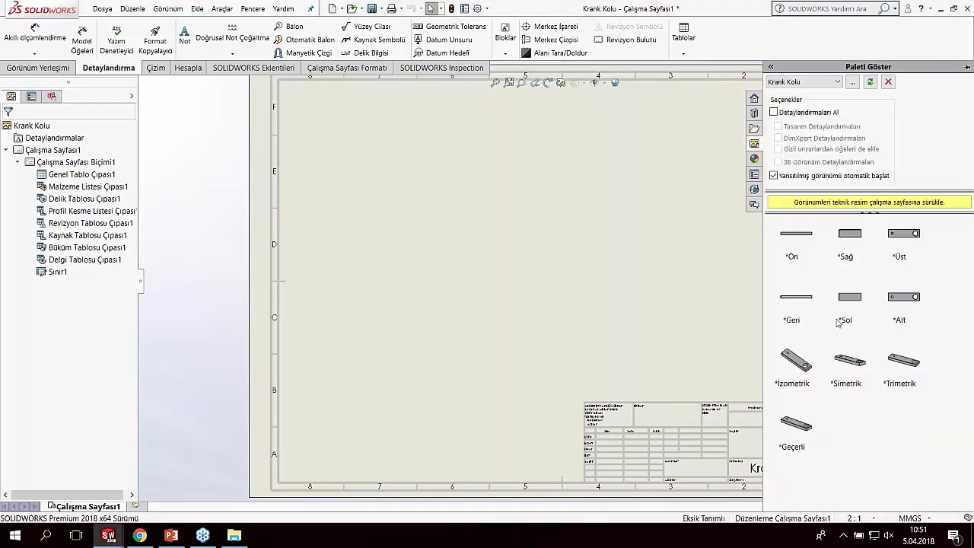
{"action": "left_click_drag", "start_coordinate": [805, 371], "coordinate": [536, 242]}
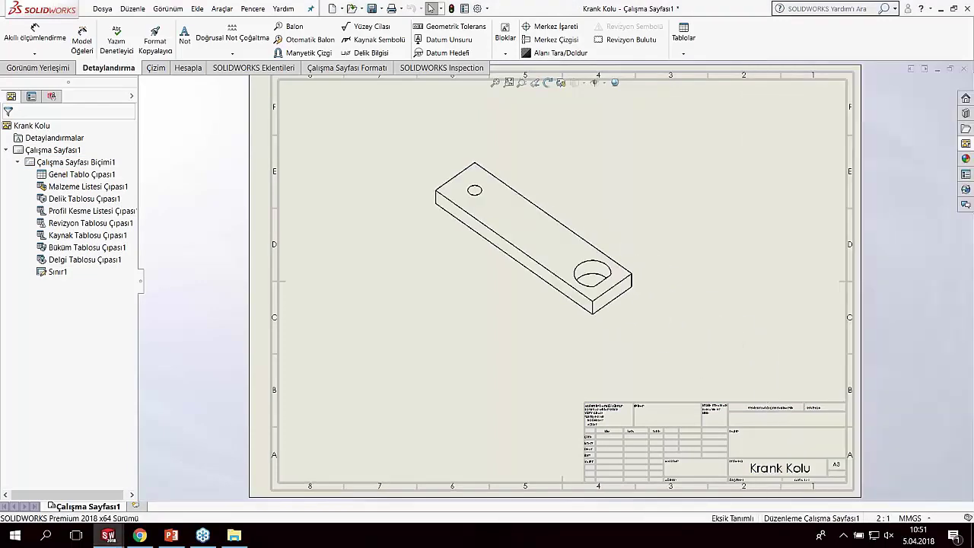
{"action": "left_click", "coordinate": [745, 388]}
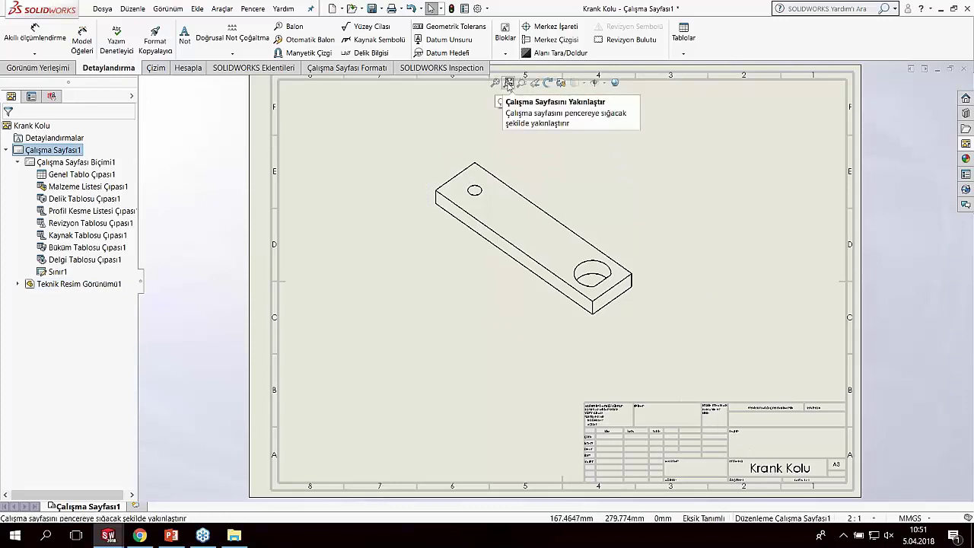
{"action": "scroll", "coordinate": [751, 453], "scroll_direction": "down", "scroll_amount": 2}
{"action": "scroll", "coordinate": [752, 453], "scroll_direction": "down", "scroll_amount": 2}
{"action": "scroll", "coordinate": [450, 274], "scroll_direction": "up", "scroll_amount": 1}
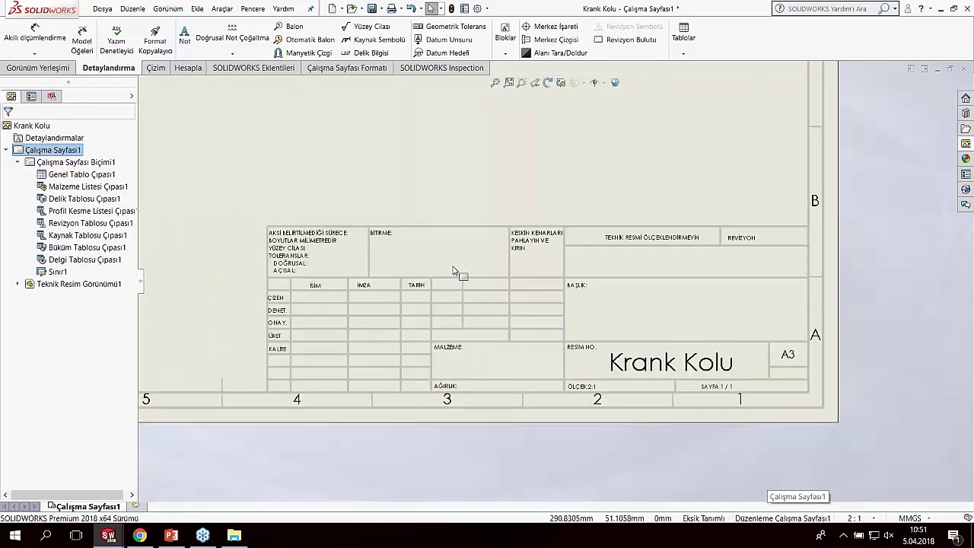
Step: Switch to editing the sheet format and start an empty note above the title block
{"action": "right_click", "coordinate": [602, 146]}
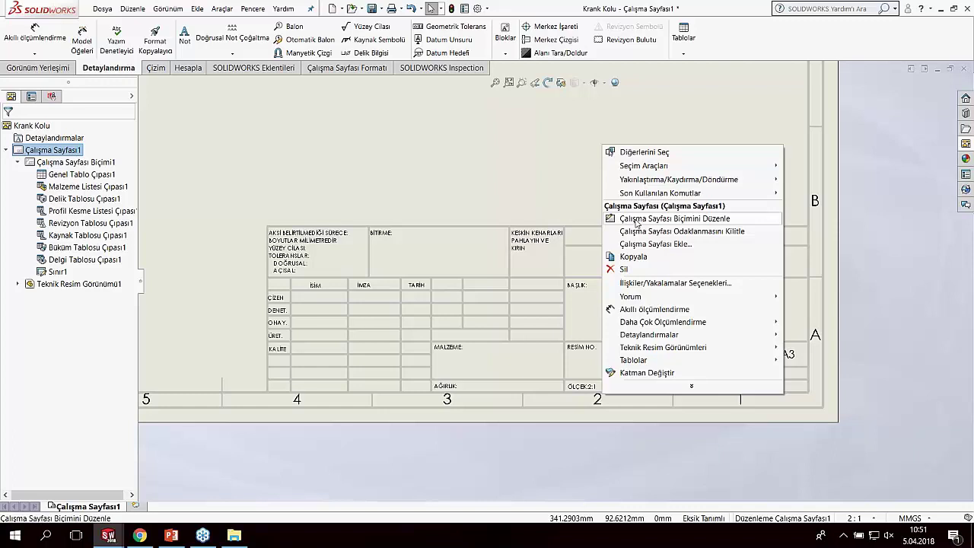
{"action": "left_click", "coordinate": [636, 219]}
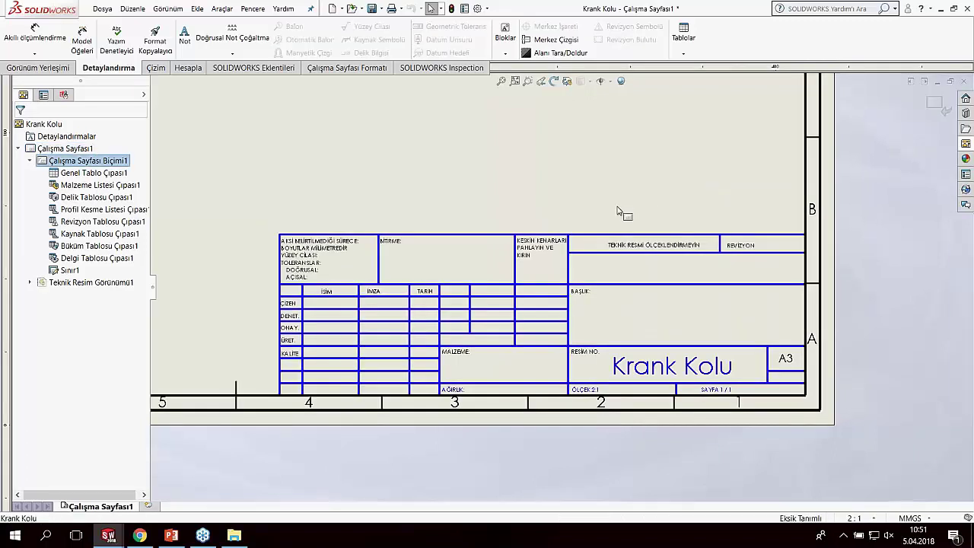
{"action": "scroll", "coordinate": [228, 259], "scroll_direction": "down", "scroll_amount": 1}
{"action": "scroll", "coordinate": [190, 281], "scroll_direction": "down", "scroll_amount": 1}
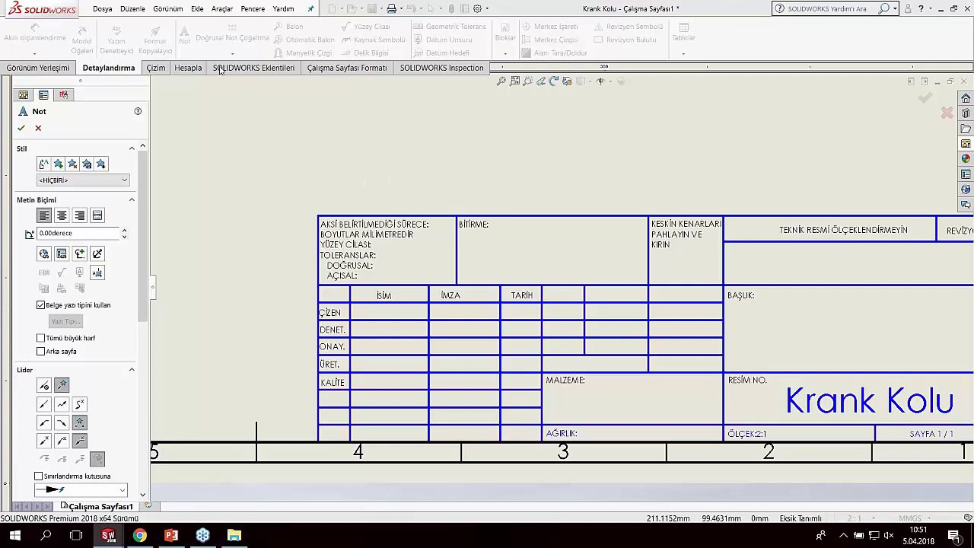
{"action": "type", "text": "XXXXXXX"}
{"action": "left_click", "coordinate": [380, 178]}
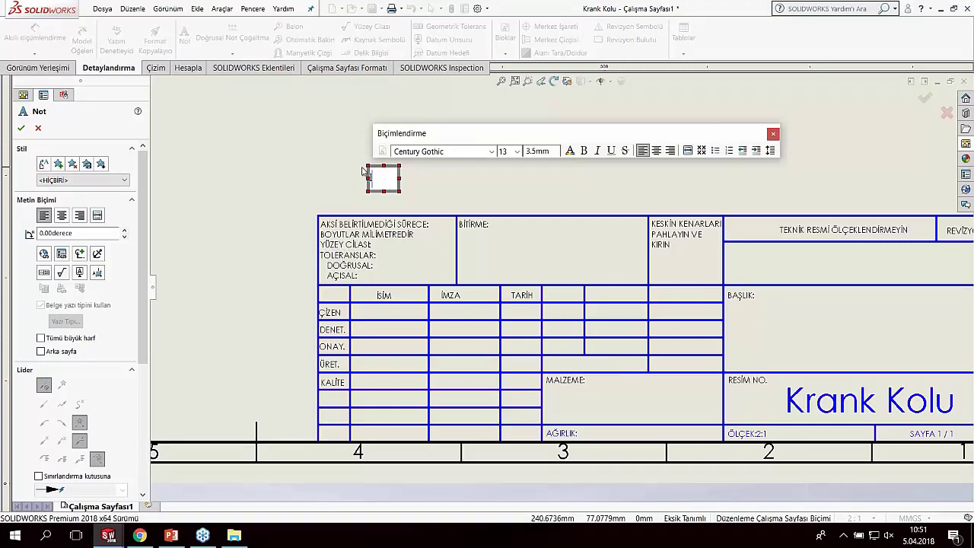
{"action": "type", "text": "Den"}
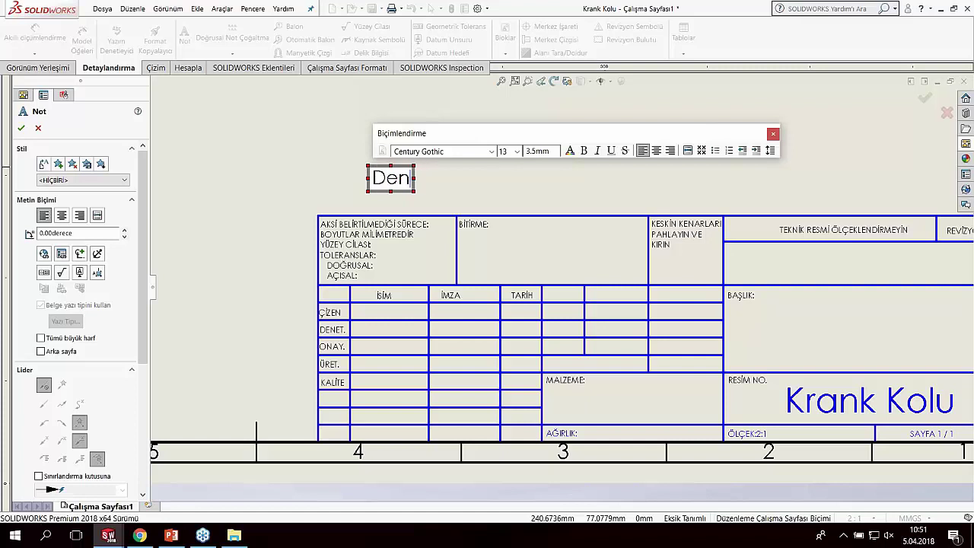
{"action": "type", "text": "eme"}
{"action": "key", "text": "BackSpace"}
{"action": "key", "text": "BackSpace"}
{"action": "key", "text": "BackSpace"}
{"action": "key", "text": "BackSpace"}
{"action": "key", "text": "BackSpace"}
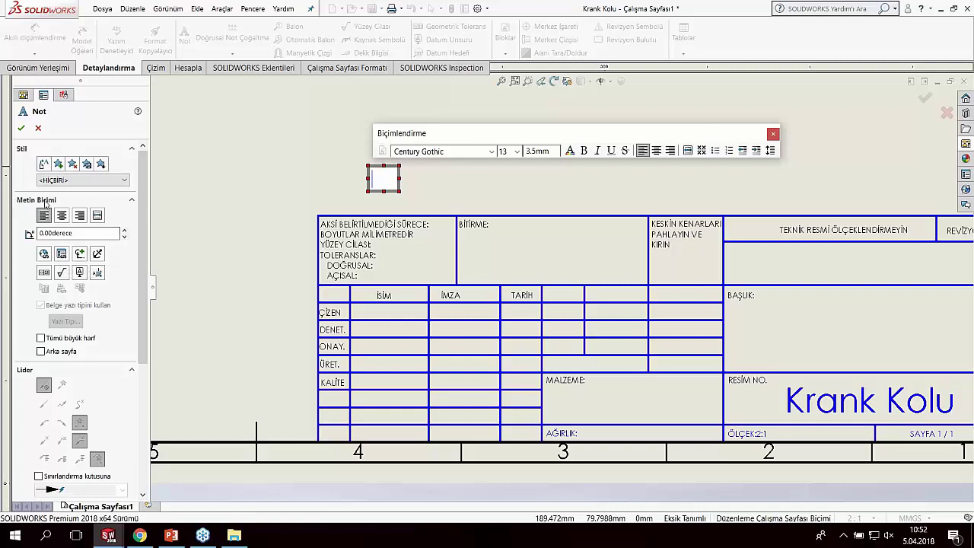
Step: Open Link to Property for the note and take properties from the model in the selected view
{"action": "left_click", "coordinate": [61, 254]}
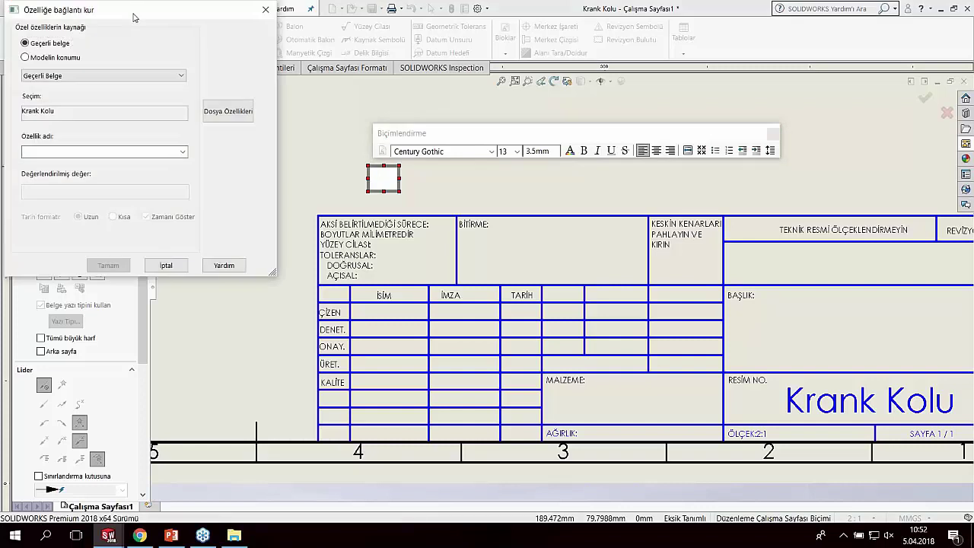
{"action": "mouse_move", "coordinate": [134, 18]}
{"action": "left_mouse_down"}
{"action": "mouse_move", "coordinate": [308, 197]}
{"action": "mouse_move", "coordinate": [654, 114]}
{"action": "left_mouse_up"}
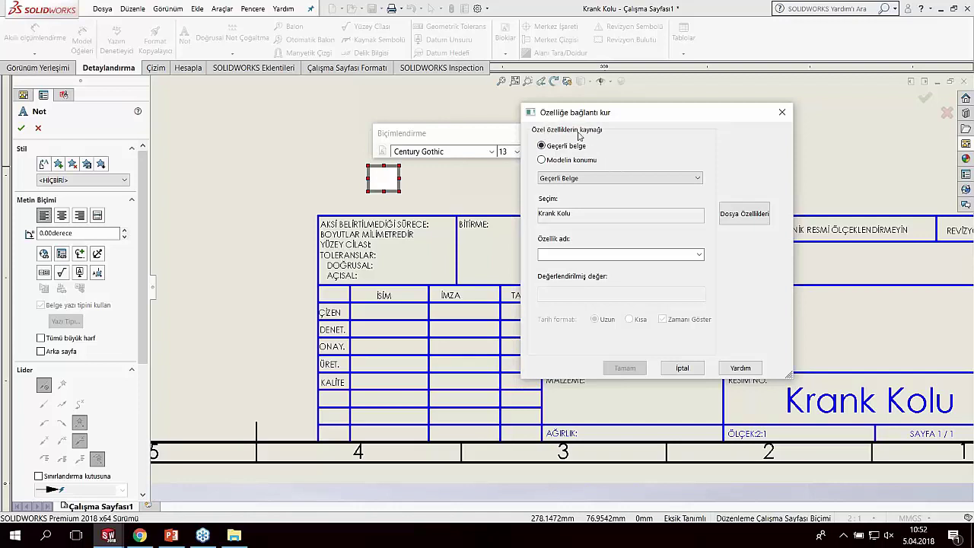
{"action": "left_click", "coordinate": [542, 161]}
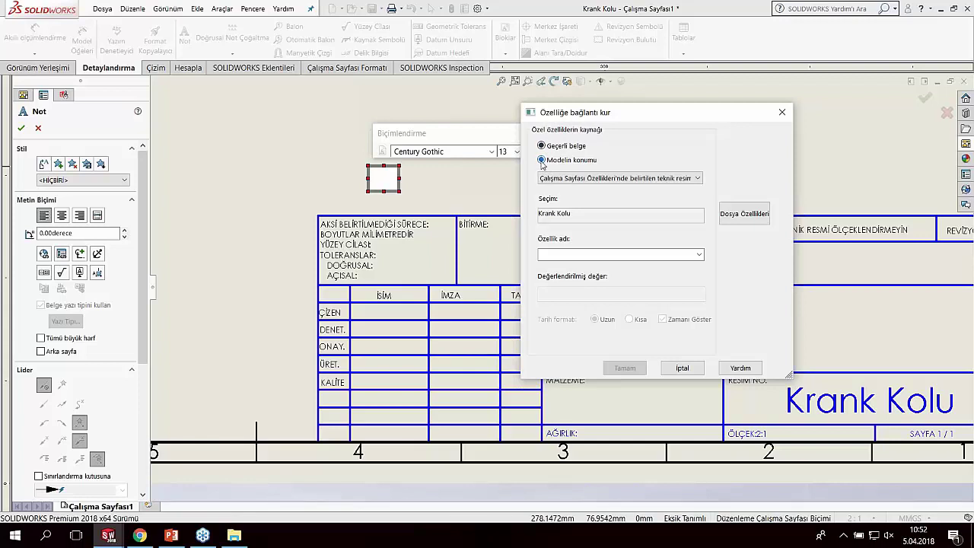
{"action": "left_click", "coordinate": [695, 180]}
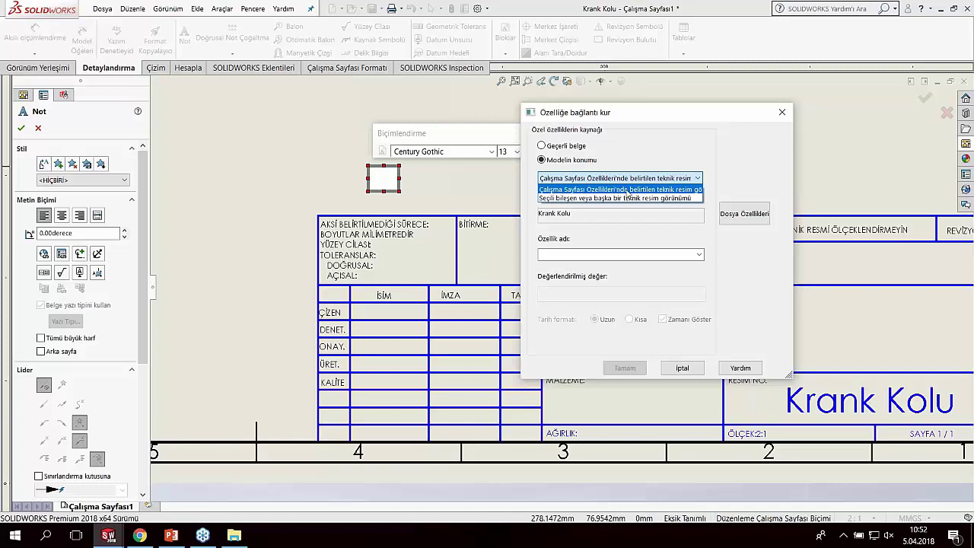
{"action": "left_click", "coordinate": [689, 182]}
{"action": "left_click", "coordinate": [688, 181]}
{"action": "left_click", "coordinate": [561, 199]}
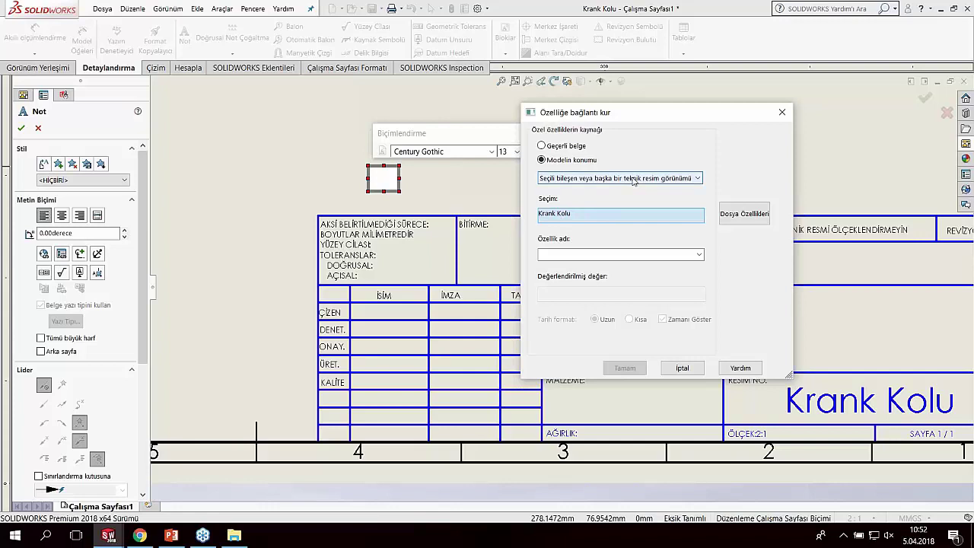
Step: Link the note to the Çizen property and confirm, so it displays the drafter's name
{"action": "left_click", "coordinate": [698, 255]}
{"action": "left_click", "coordinate": [620, 178]}
{"action": "left_click", "coordinate": [595, 191]}
{"action": "left_click", "coordinate": [698, 255]}
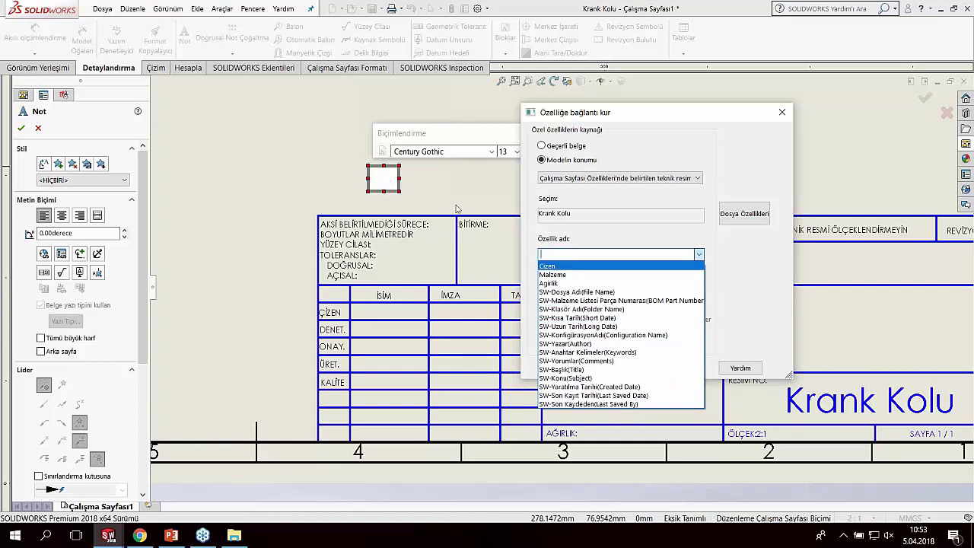
{"action": "left_click", "coordinate": [549, 267]}
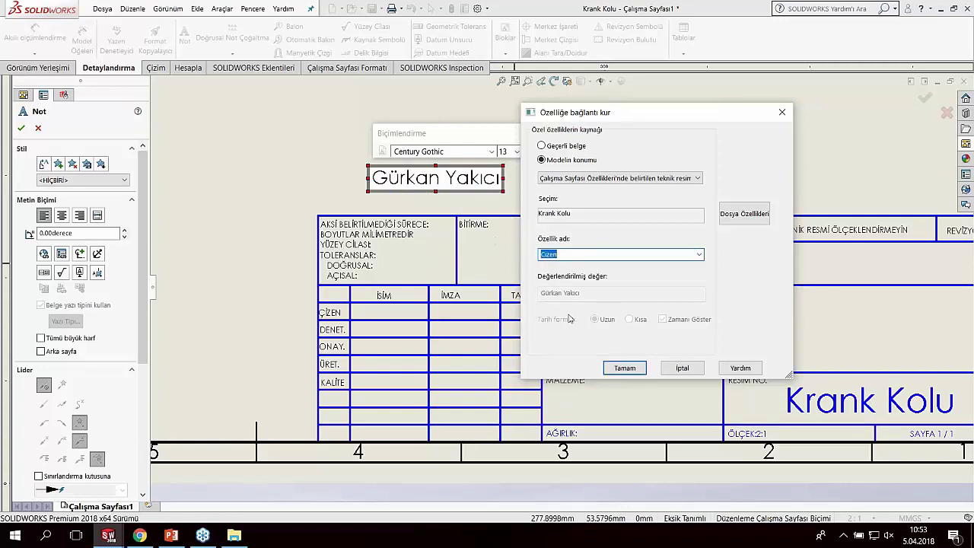
{"action": "left_click", "coordinate": [636, 370]}
{"action": "left_click", "coordinate": [636, 369]}
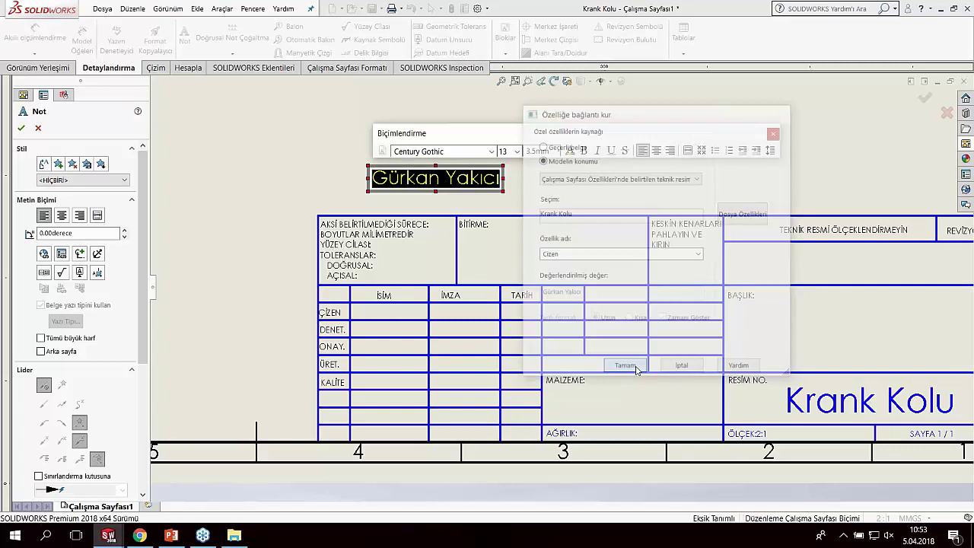
Step: Copy the drafter note's property code $PRPSHEET:"Cizen" from its text-editing window
{"action": "key", "text": "Escape"}
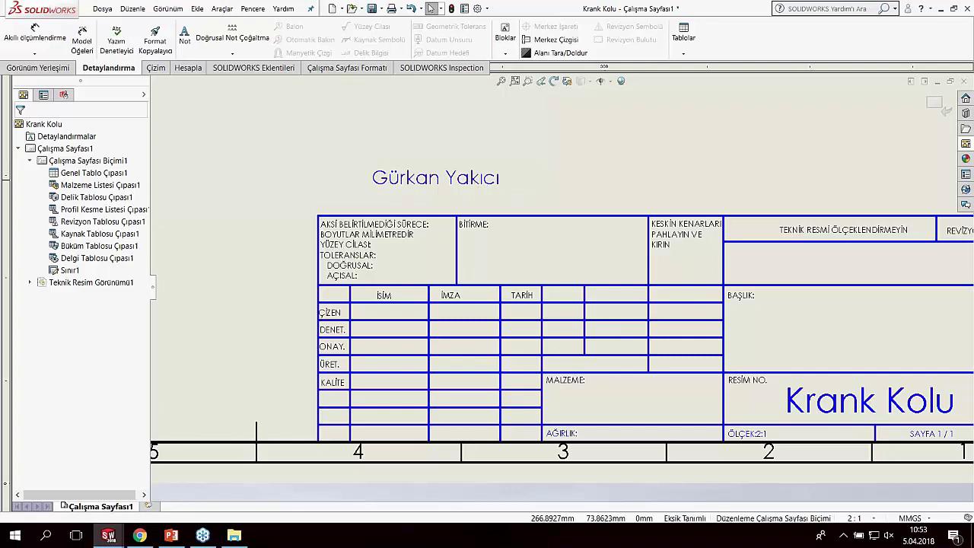
{"action": "left_click", "coordinate": [468, 182]}
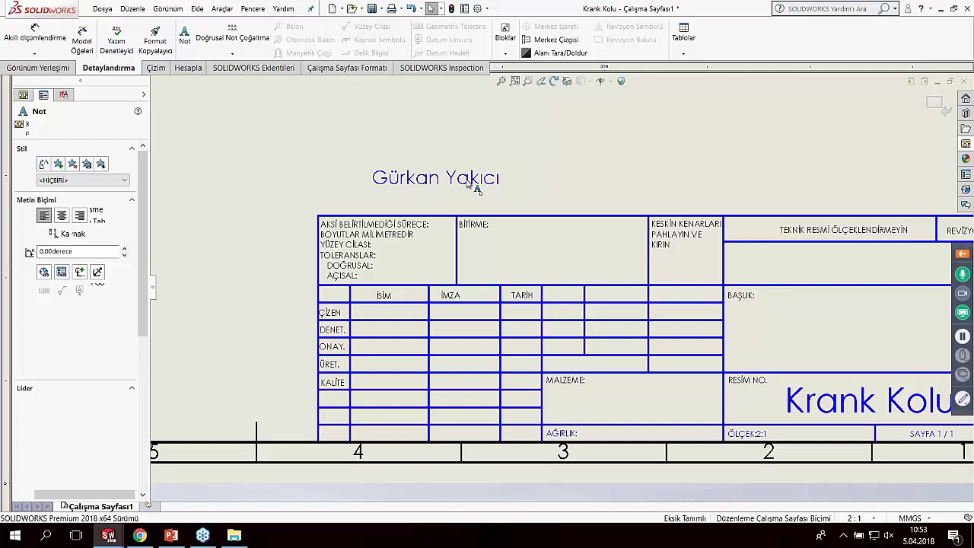
{"action": "right_click", "coordinate": [467, 183]}
{"action": "left_click", "coordinate": [525, 329]}
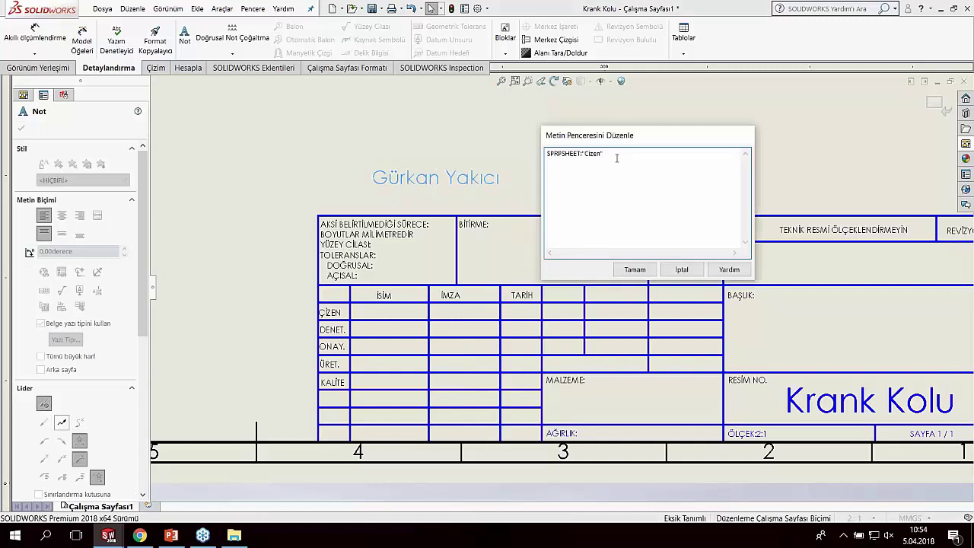
{"action": "triple_click", "coordinate": [614, 157]}
{"action": "left_click", "coordinate": [627, 155]}
{"action": "left_click_drag", "start_coordinate": [619, 161], "coordinate": [544, 149]}
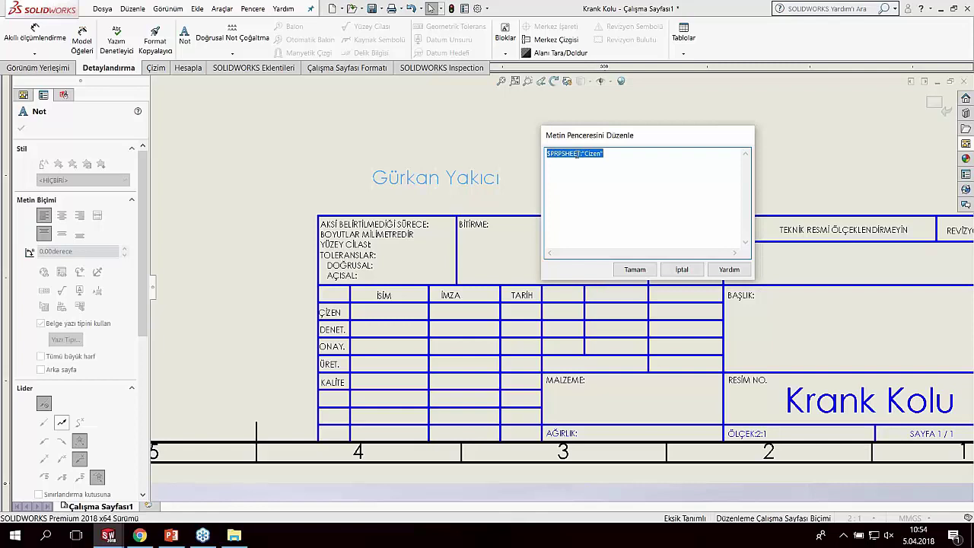
{"action": "right_click", "coordinate": [573, 154]}
{"action": "left_click", "coordinate": [635, 269]}
{"action": "left_click", "coordinate": [634, 270]}
Step: Place a second, empty note to the right of the drafter's name
{"action": "left_click", "coordinate": [574, 168]}
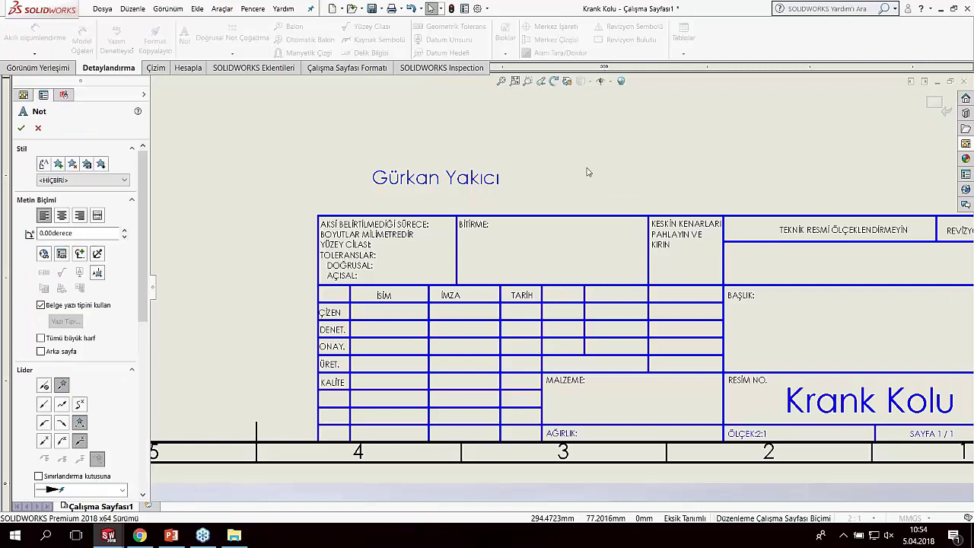
{"action": "left_click", "coordinate": [607, 181]}
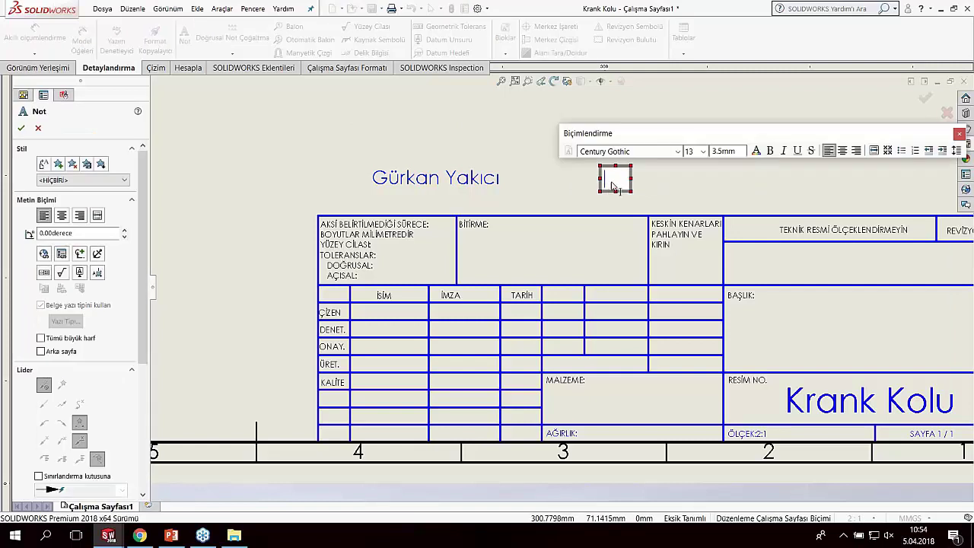
{"action": "right_click", "coordinate": [611, 188]}
Step: Paste the copied Cizen property code into the new note
{"action": "left_click", "coordinate": [609, 187]}
{"action": "right_click", "coordinate": [609, 183]}
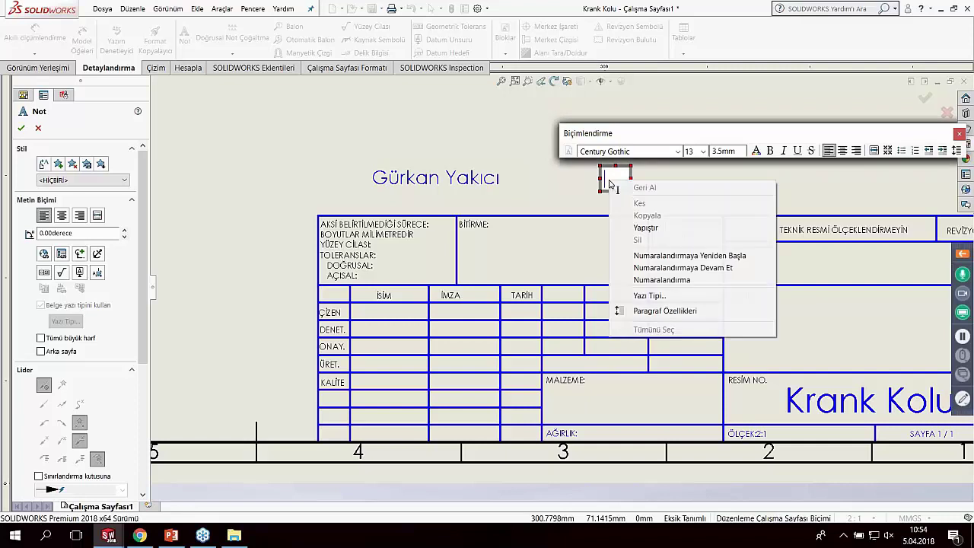
{"action": "left_click", "coordinate": [644, 228]}
{"action": "left_click", "coordinate": [633, 205]}
{"action": "key", "text": "Escape"}
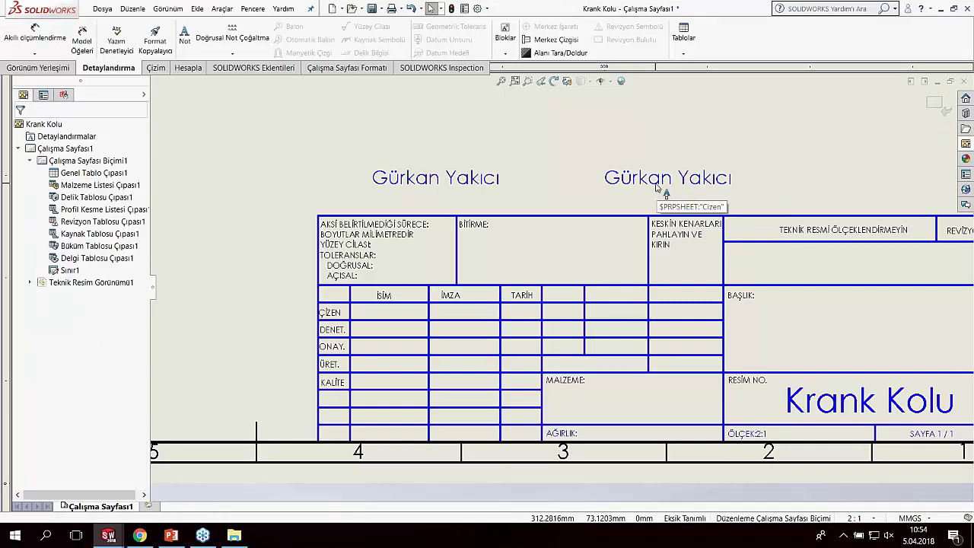
Step: Change the right-hand note's code from Cizen to Malzeme, showing Malzeme <belirli değil>
{"action": "left_click", "coordinate": [651, 182]}
{"action": "right_click", "coordinate": [657, 178]}
{"action": "left_click", "coordinate": [718, 391]}
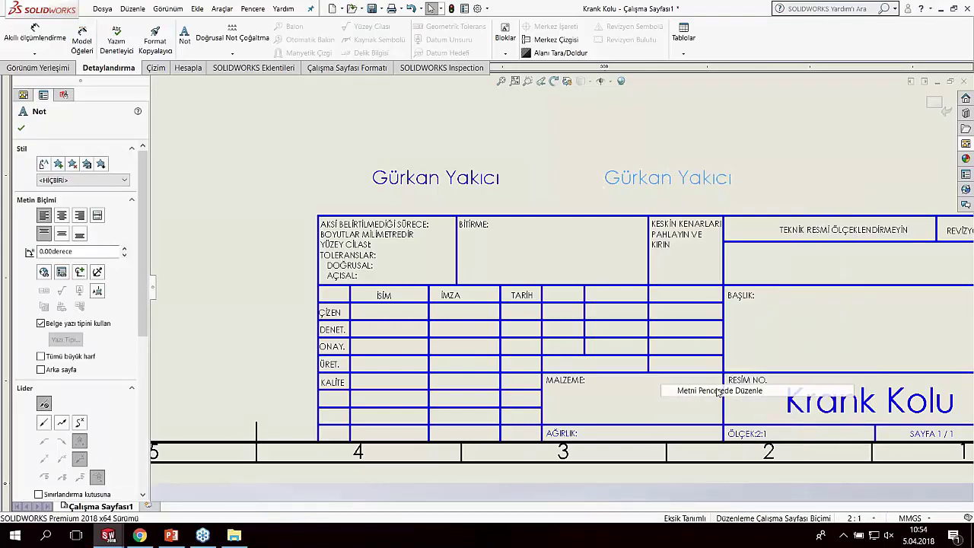
{"action": "left_click_drag", "start_coordinate": [635, 139], "coordinate": [692, 261]}
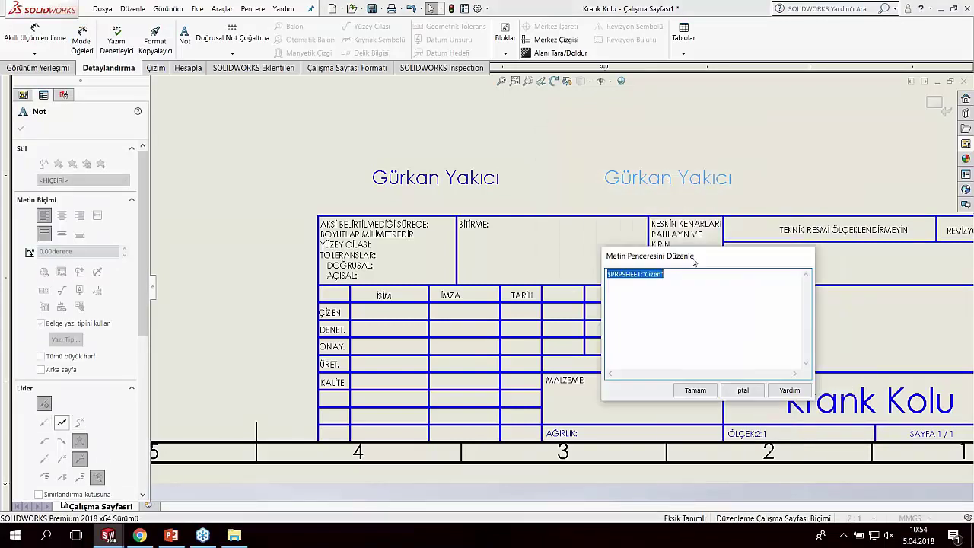
{"action": "left_click", "coordinate": [678, 282]}
{"action": "key", "text": "BackSpace"}
{"action": "key", "text": "BackSpace"}
{"action": "key", "text": "BackSpace"}
{"action": "key", "text": "BackSpace"}
{"action": "key", "text": "BackSpace"}
{"action": "key", "text": "BackSpace"}
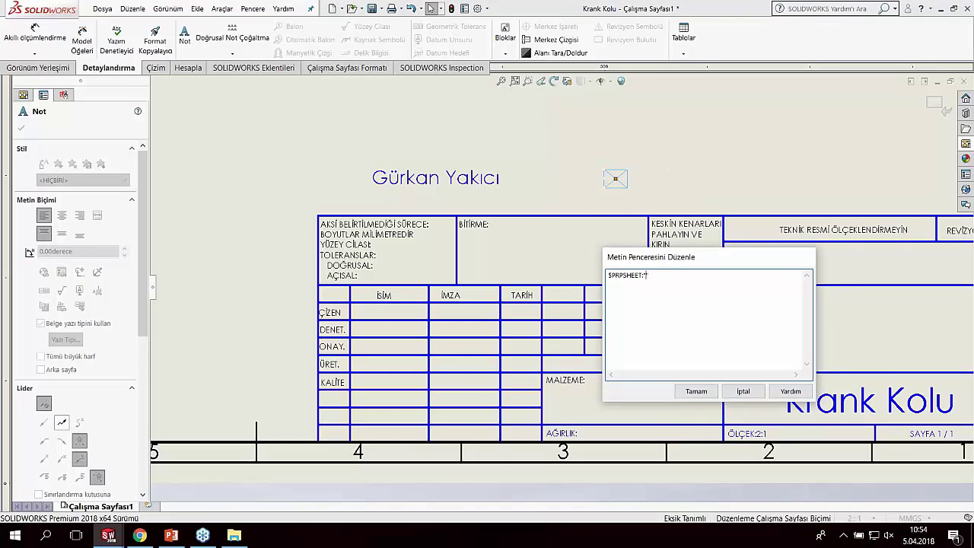
{"action": "type", "text": "Malzeme\""}
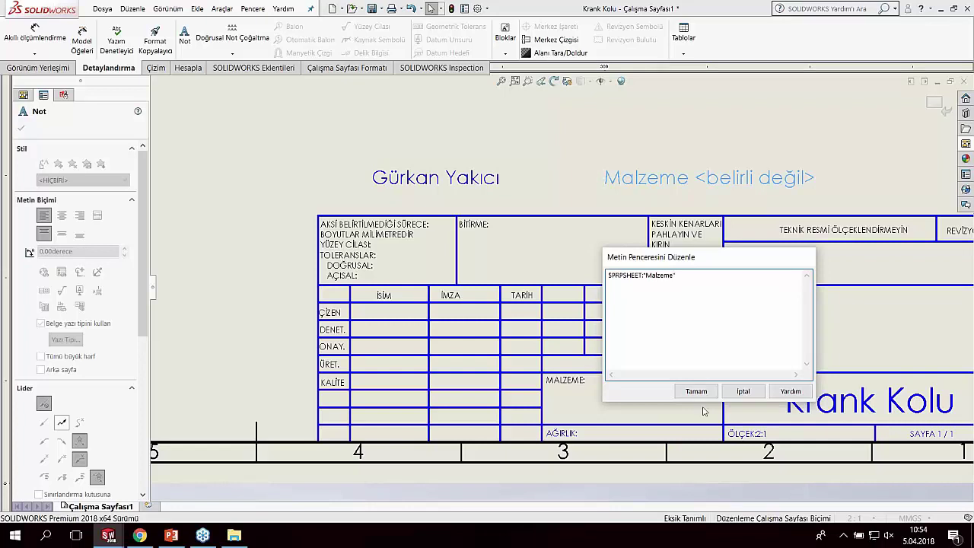
{"action": "left_click", "coordinate": [696, 391]}
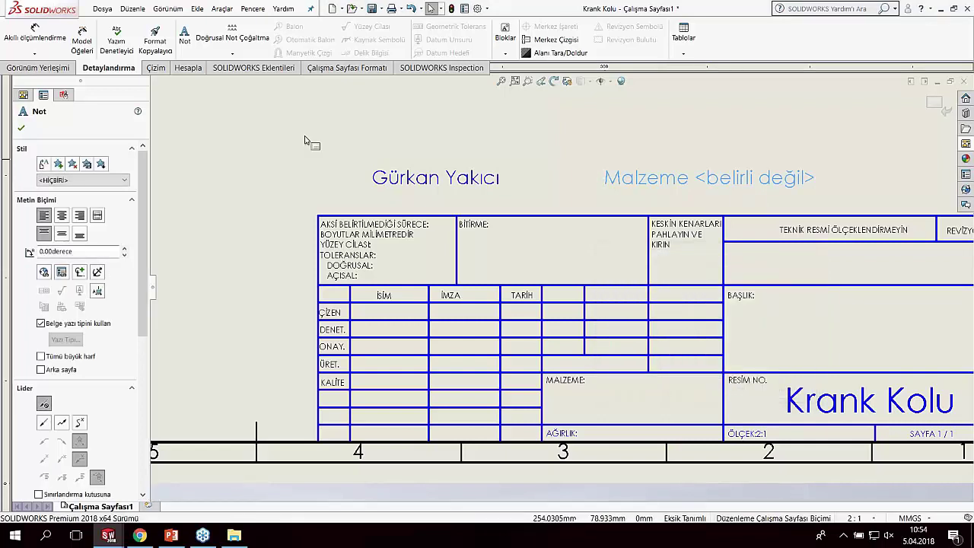
{"action": "left_click", "coordinate": [21, 128]}
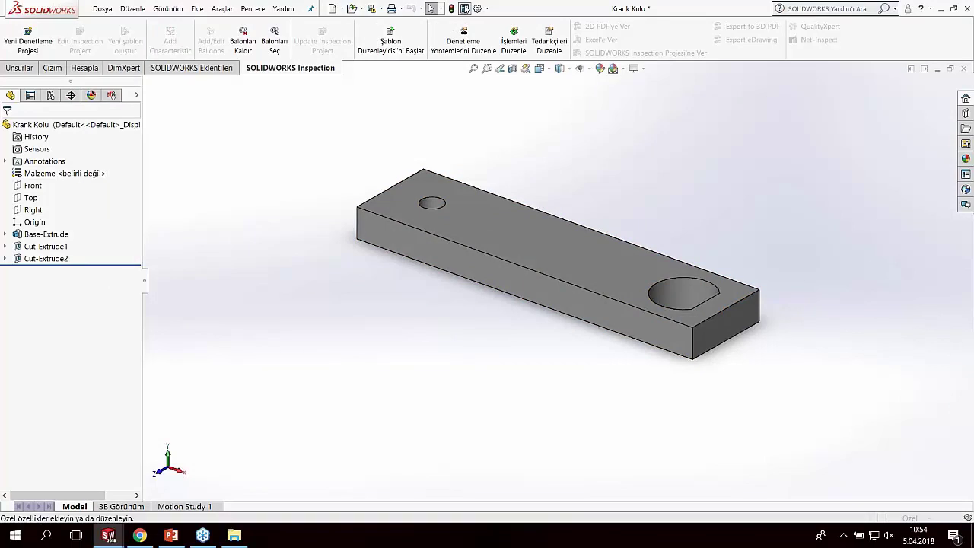
Step: Close the custom properties and set the Krank Kolu part's material to 1060 Alaşım
{"action": "left_click", "coordinate": [465, 9]}
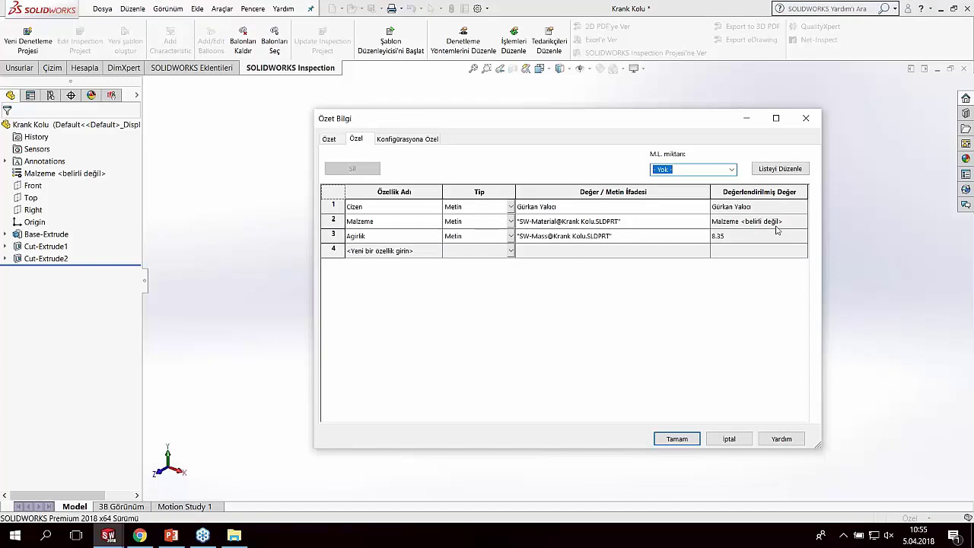
{"action": "left_click", "coordinate": [683, 441]}
{"action": "left_click", "coordinate": [683, 440]}
{"action": "right_click", "coordinate": [57, 173]}
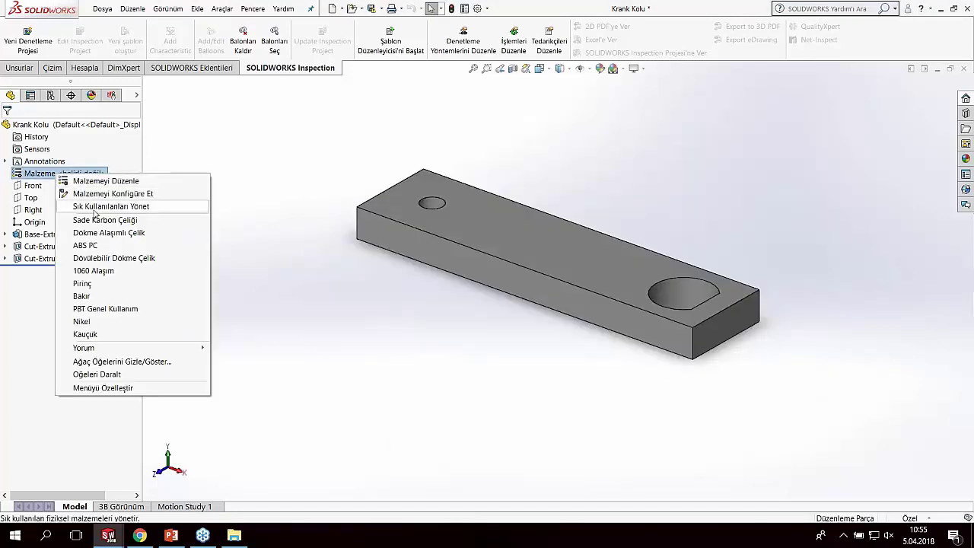
{"action": "left_click", "coordinate": [100, 273]}
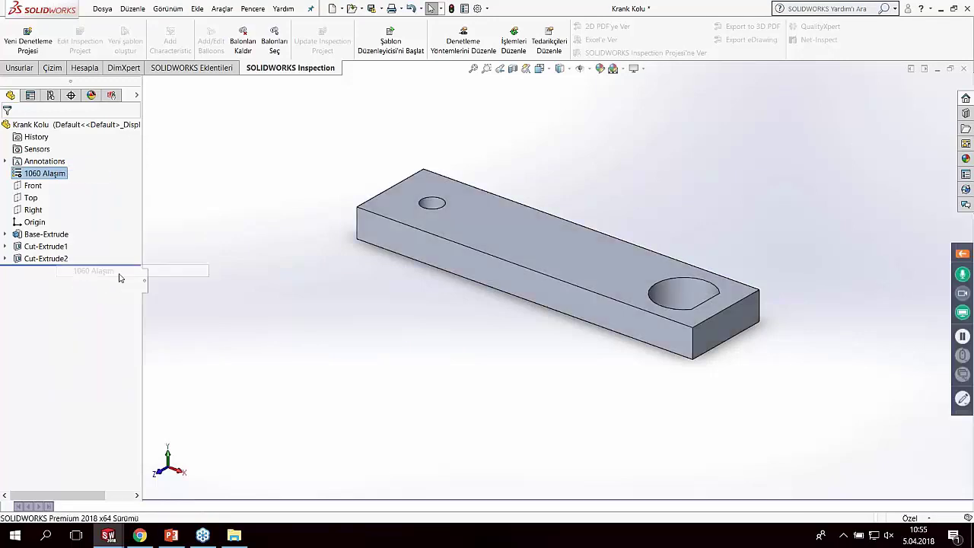
{"action": "left_click", "coordinate": [466, 44]}
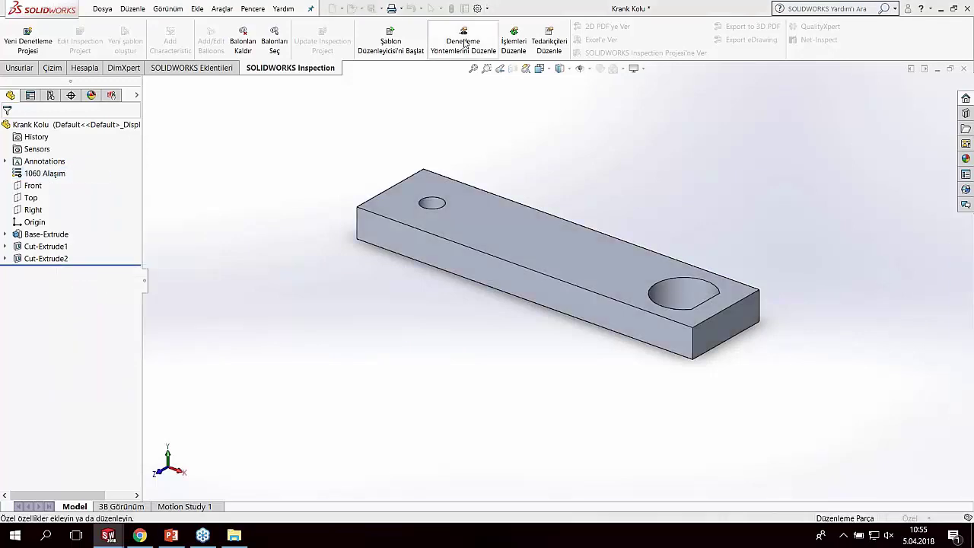
Step: Return to the Krank Kolu drawing and nudge the 1060 Alaşım note up and left
{"action": "left_click", "coordinate": [677, 441]}
{"action": "key", "text": "ctrl+Tab"}
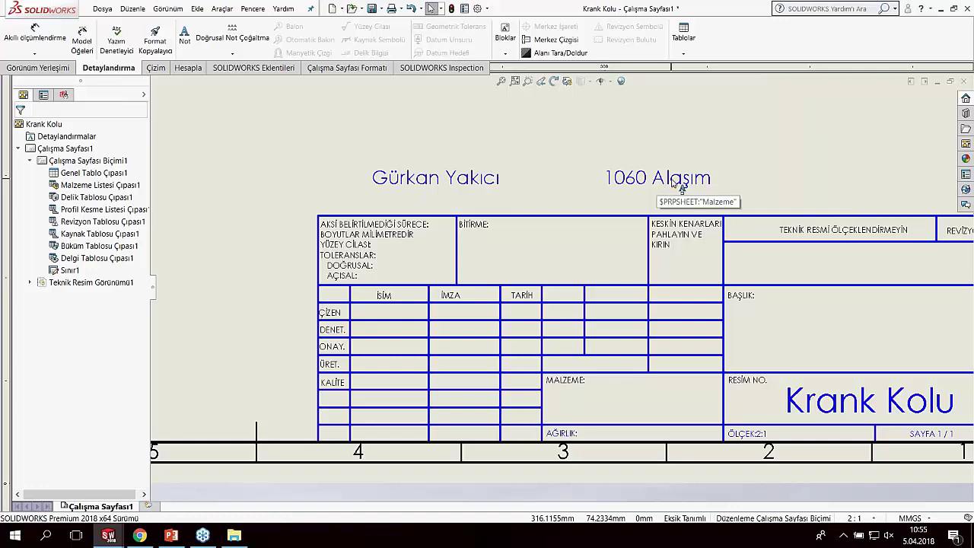
{"action": "left_click_drag", "start_coordinate": [673, 187], "coordinate": [625, 179]}
{"action": "key", "text": "Escape"}
Step: Give the drafter-name note an 8 pt font instead of the document font and move it into ÇİZEN
{"action": "left_click", "coordinate": [482, 180]}
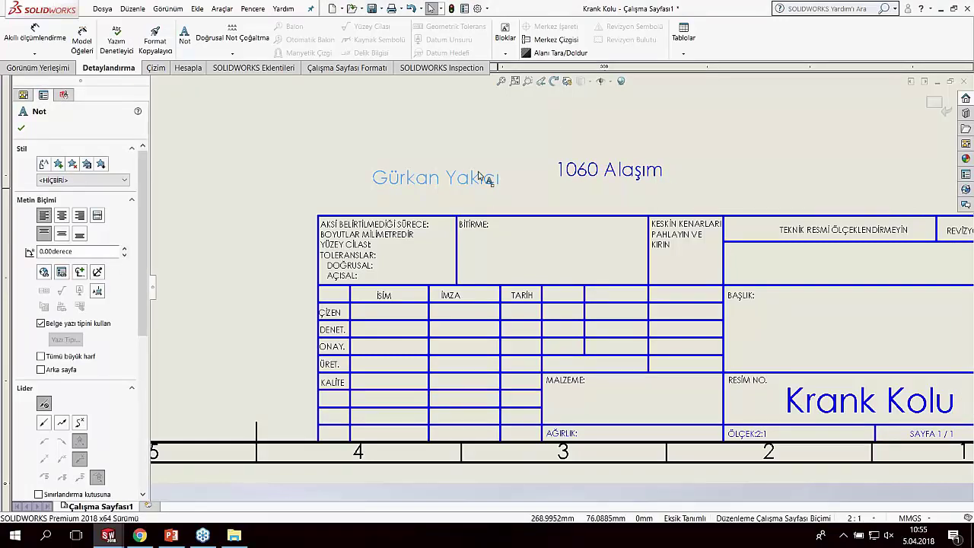
{"action": "scroll", "coordinate": [43, 266], "scroll_direction": "down", "scroll_amount": 2}
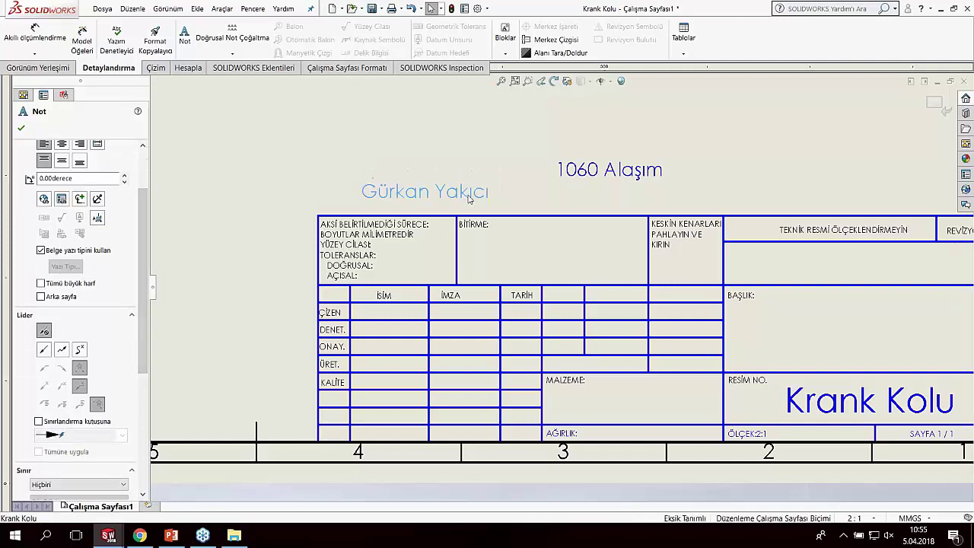
{"action": "left_click_drag", "start_coordinate": [485, 176], "coordinate": [446, 174]}
{"action": "left_click", "coordinate": [49, 253]}
{"action": "left_click", "coordinate": [65, 266]}
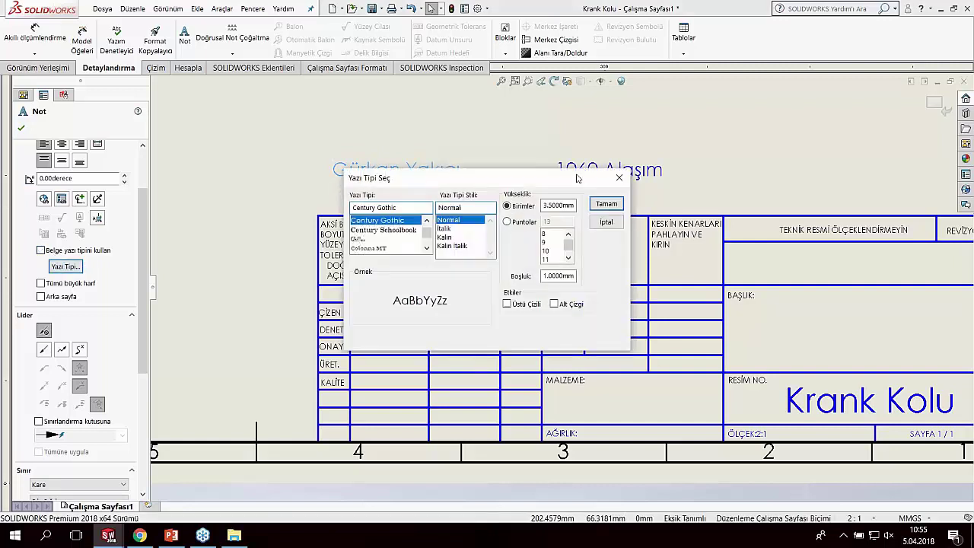
{"action": "left_click_drag", "start_coordinate": [588, 184], "coordinate": [577, 228]}
{"action": "left_click", "coordinate": [495, 266]}
{"action": "left_click", "coordinate": [537, 278]}
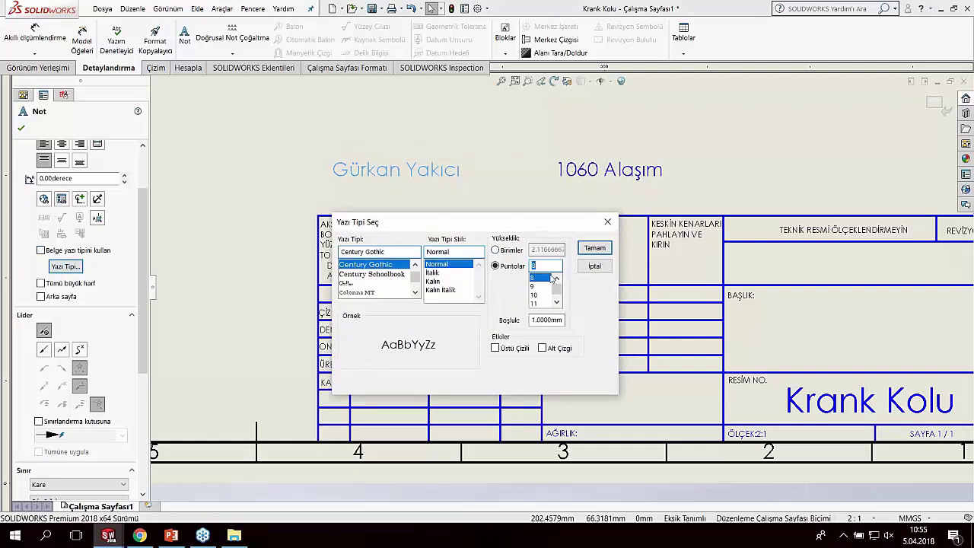
{"action": "left_click", "coordinate": [595, 247]}
{"action": "left_click_drag", "start_coordinate": [398, 182], "coordinate": [417, 316]}
{"action": "key", "text": "Escape"}
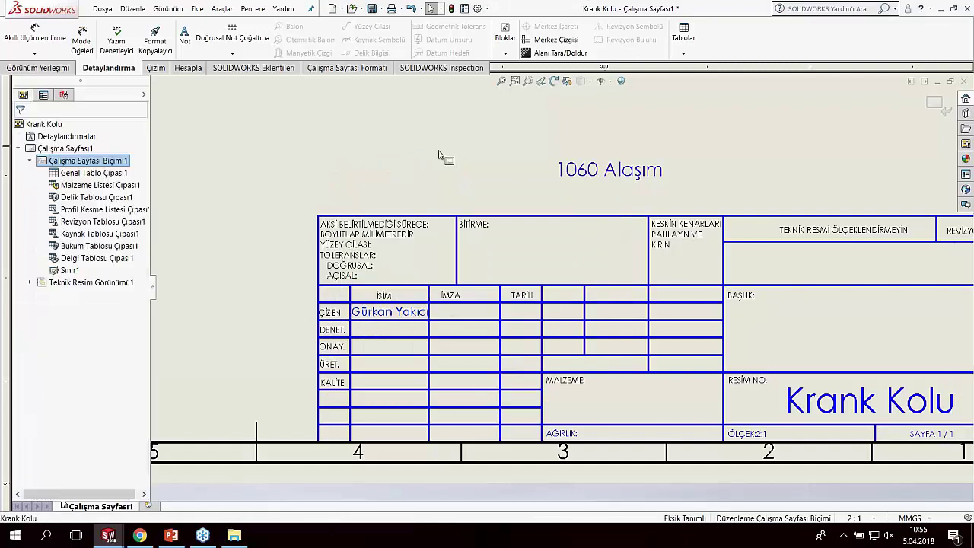
Step: Move the 1060 Alaşım note into the MALZEME cell
{"action": "scroll", "coordinate": [564, 248], "scroll_direction": "up", "scroll_amount": 1}
{"action": "scroll", "coordinate": [565, 248], "scroll_direction": "up", "scroll_amount": 1}
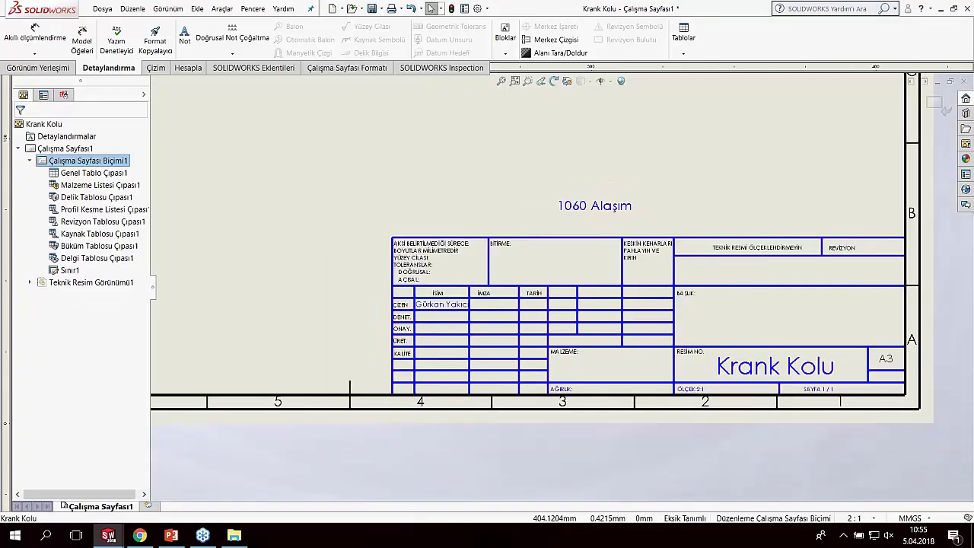
{"action": "scroll", "coordinate": [564, 248], "scroll_direction": "down", "scroll_amount": 1}
{"action": "left_click_drag", "start_coordinate": [536, 171], "coordinate": [557, 369]}
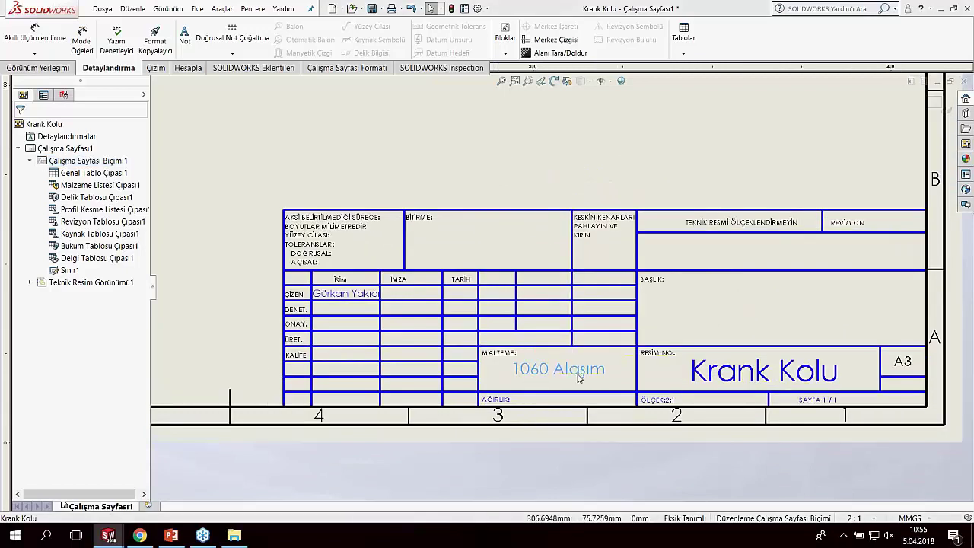
{"action": "left_click", "coordinate": [550, 165]}
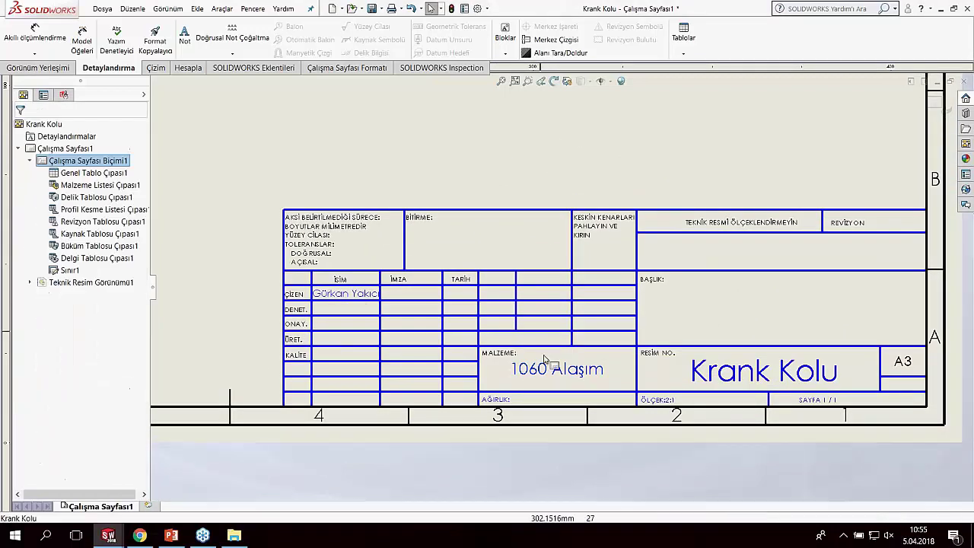
{"action": "scroll", "coordinate": [467, 373], "scroll_direction": "down", "scroll_amount": 1}
{"action": "scroll", "coordinate": [467, 373], "scroll_direction": "down", "scroll_amount": 1}
{"action": "scroll", "coordinate": [468, 373], "scroll_direction": "down", "scroll_amount": 1}
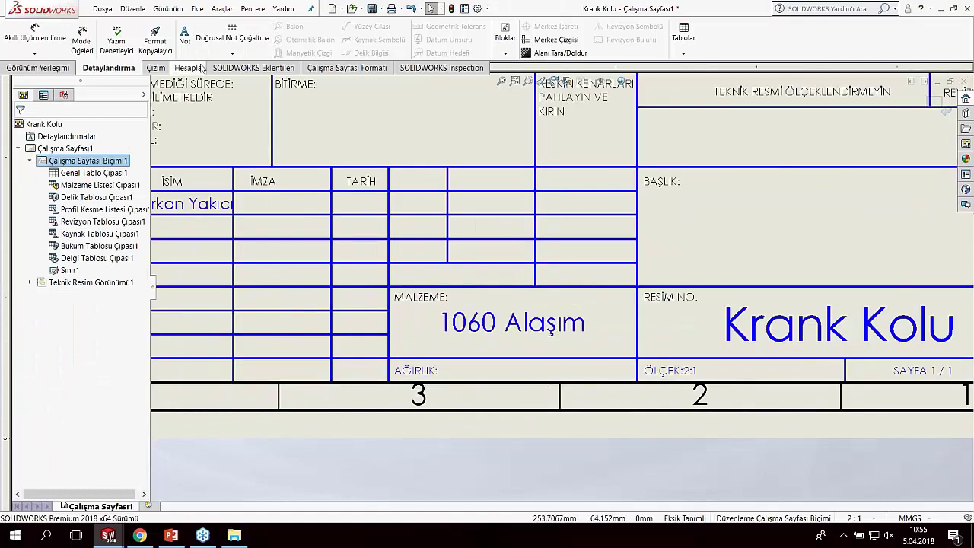
Step: Add a note beside AĞIRLIK linked to the model's Ağırlık property, showing 22.55
{"action": "left_click", "coordinate": [450, 372]}
{"action": "left_click", "coordinate": [96, 255]}
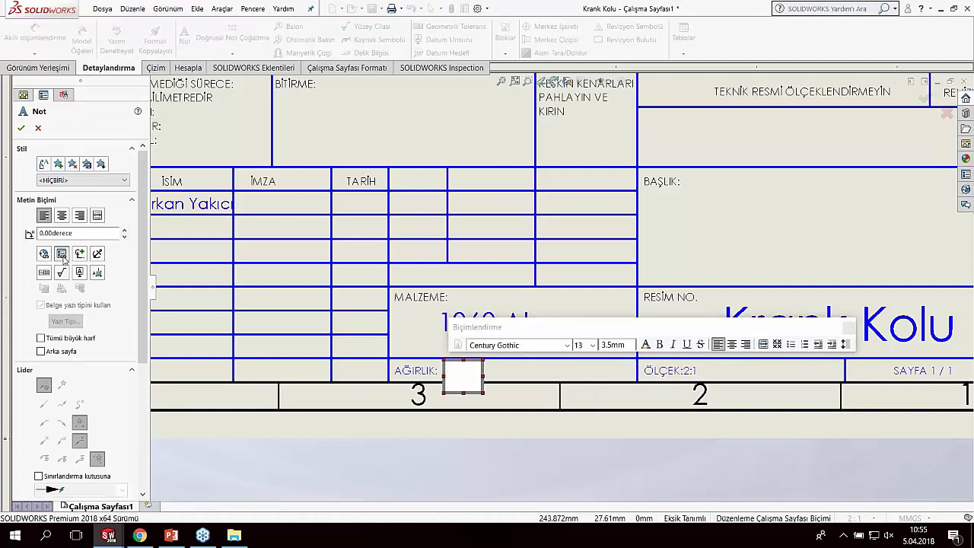
{"action": "left_click", "coordinate": [541, 160]}
{"action": "left_click", "coordinate": [699, 254]}
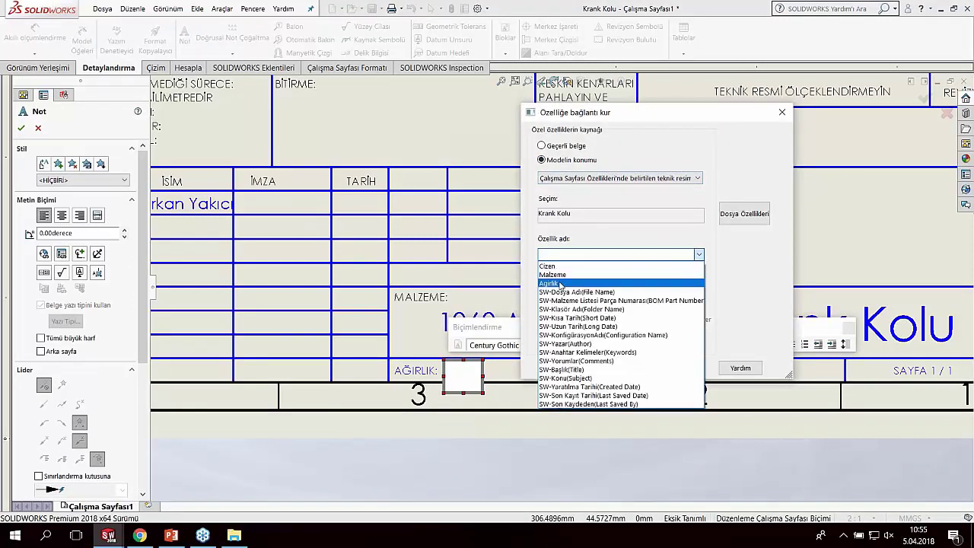
{"action": "left_click", "coordinate": [560, 284]}
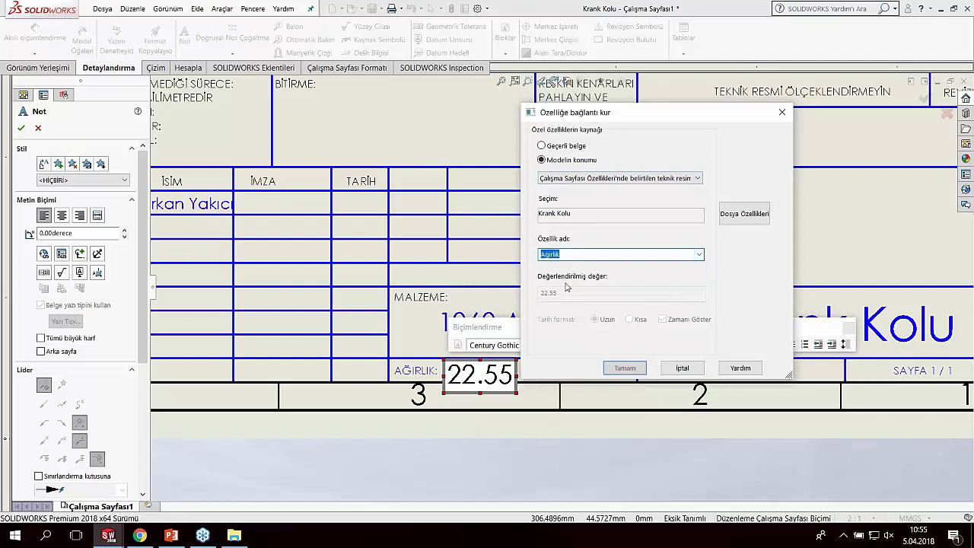
{"action": "left_click", "coordinate": [637, 368]}
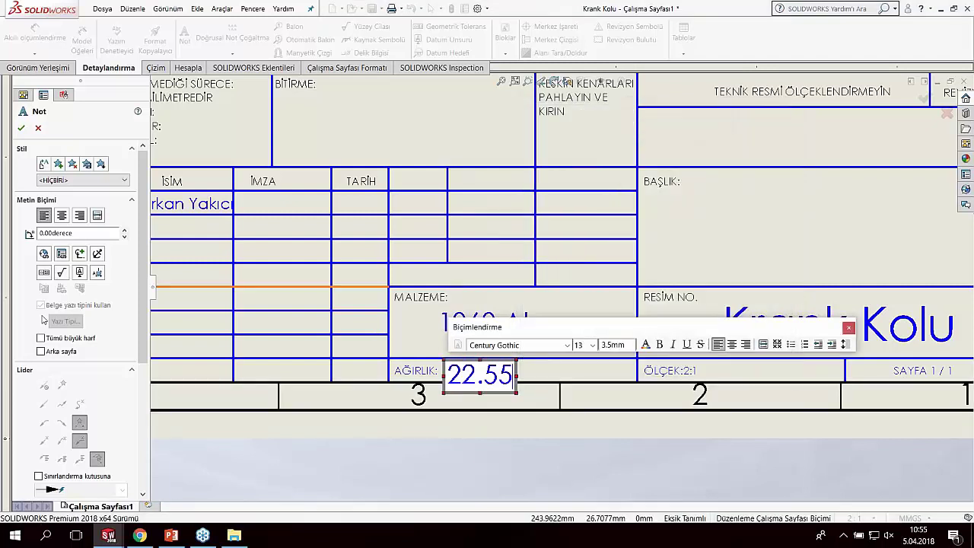
{"action": "left_click", "coordinate": [561, 373]}
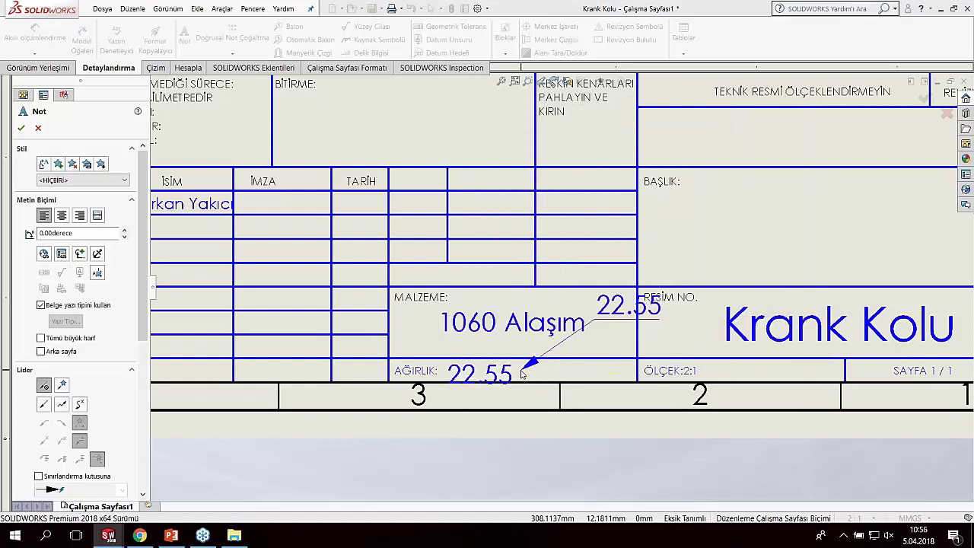
{"action": "key", "text": "Escape"}
Step: Set the 22.55 weight note to an 8 pt font instead of the document font
{"action": "left_click", "coordinate": [479, 373]}
{"action": "left_click", "coordinate": [62, 271]}
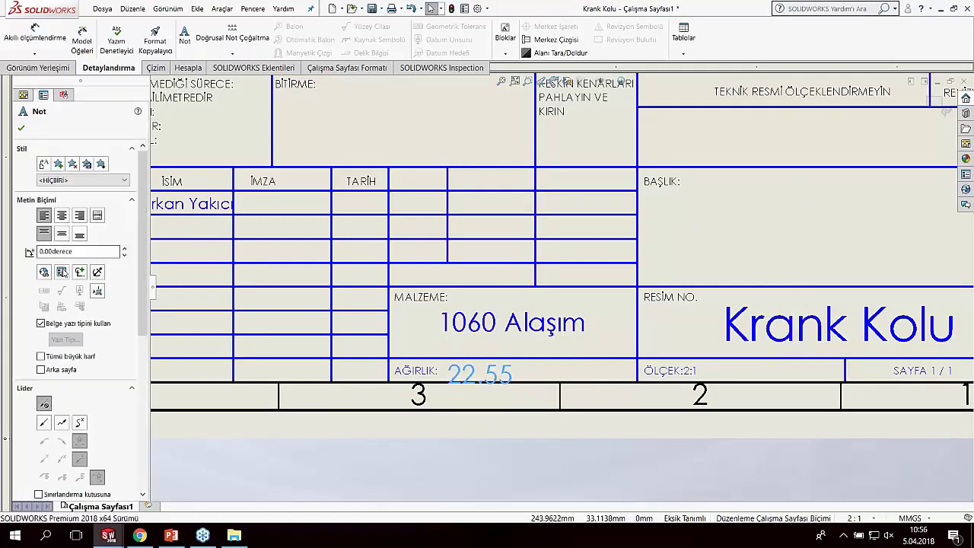
{"action": "left_click", "coordinate": [683, 368]}
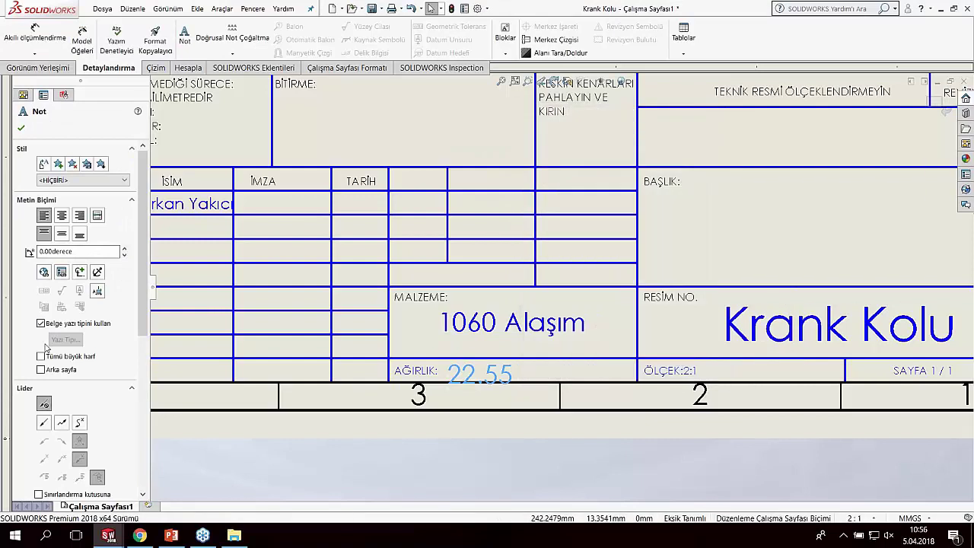
{"action": "left_click", "coordinate": [40, 323]}
{"action": "left_click", "coordinate": [66, 339]}
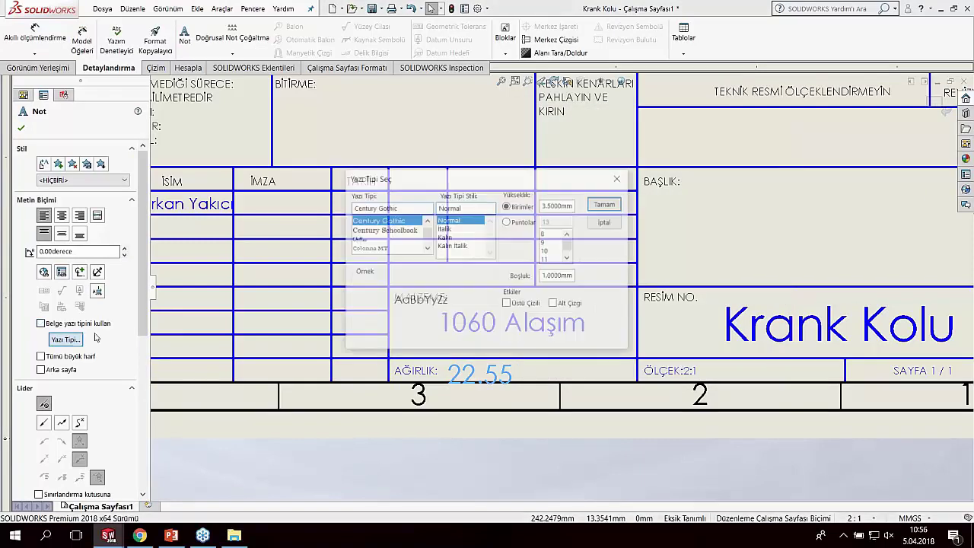
{"action": "left_click", "coordinate": [522, 222]}
{"action": "left_click", "coordinate": [545, 233]}
{"action": "left_click", "coordinate": [604, 205]}
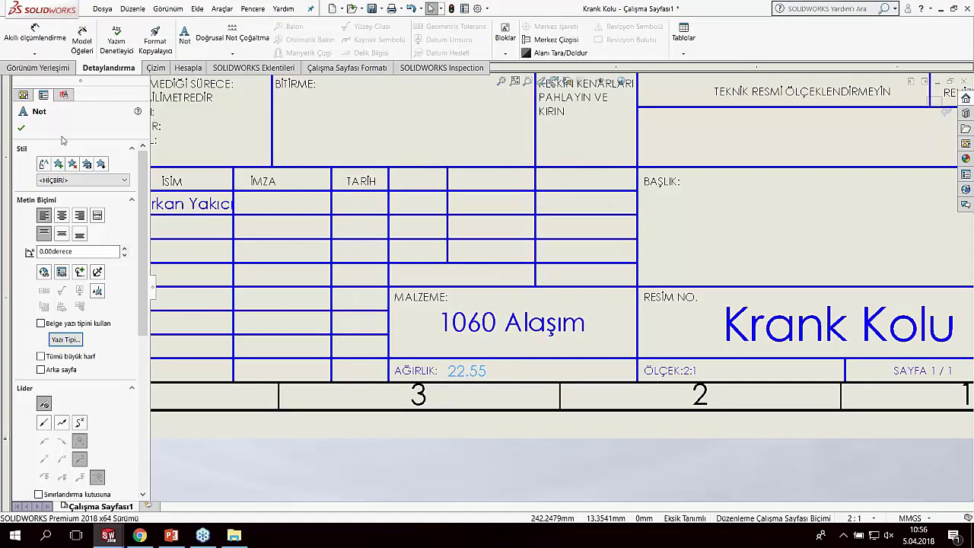
{"action": "left_click", "coordinate": [21, 128]}
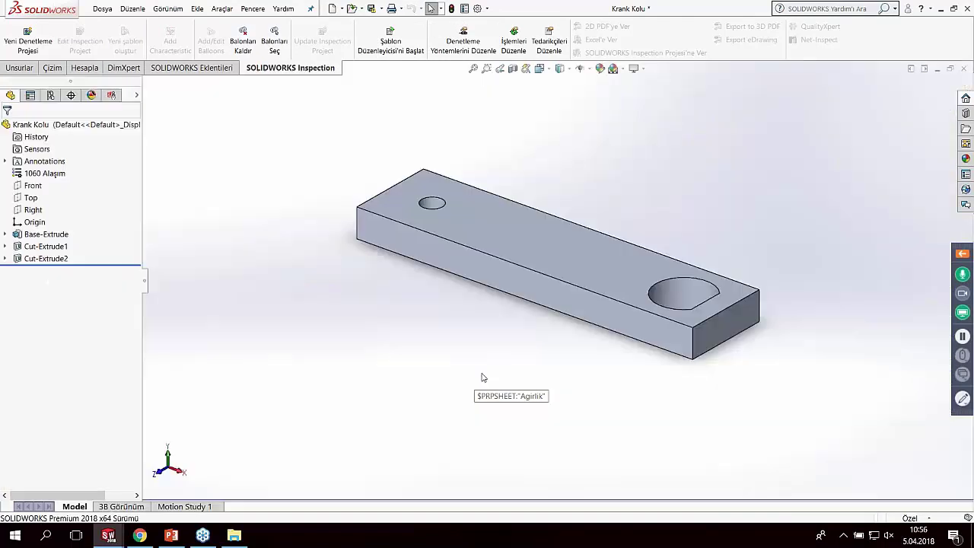
Step: Maximize the Krank Kolu drawing, return to Edit Sheet and zoom to see the whole sheet
{"action": "left_click", "coordinate": [938, 69]}
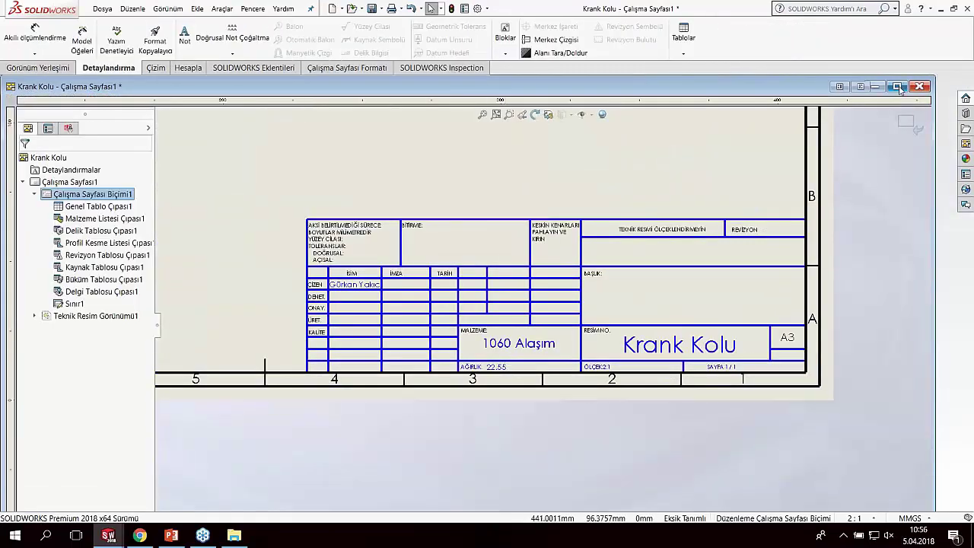
{"action": "left_click", "coordinate": [897, 87]}
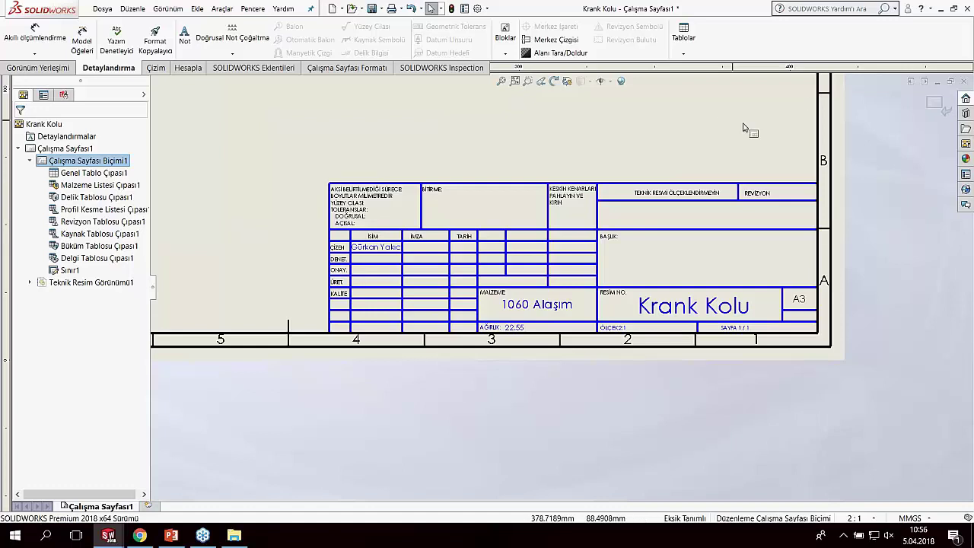
{"action": "left_click", "coordinate": [940, 105]}
{"action": "scroll", "coordinate": [528, 144], "scroll_direction": "up", "scroll_amount": 2}
{"action": "scroll", "coordinate": [494, 151], "scroll_direction": "up", "scroll_amount": 2}
{"action": "scroll", "coordinate": [493, 156], "scroll_direction": "down", "scroll_amount": 1}
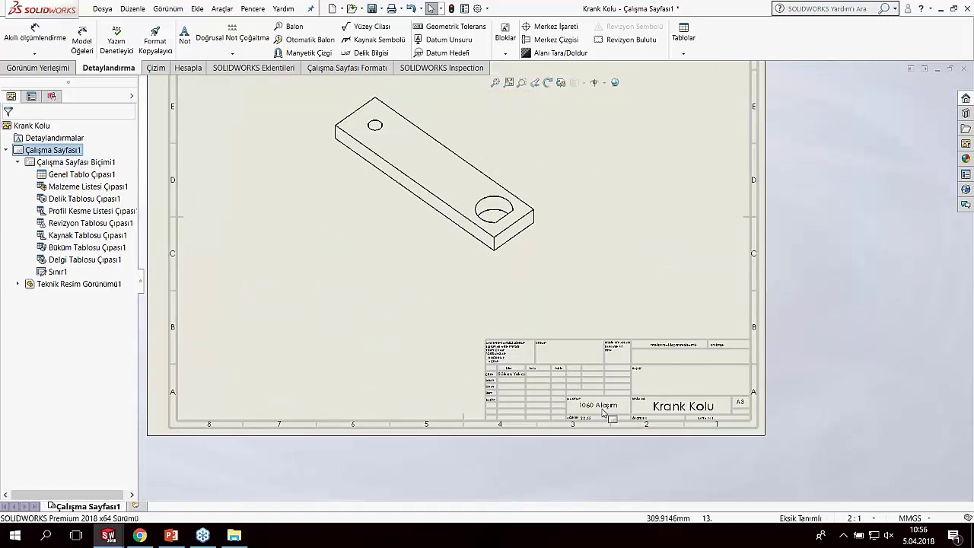
{"action": "scroll", "coordinate": [605, 414], "scroll_direction": "down", "scroll_amount": 2}
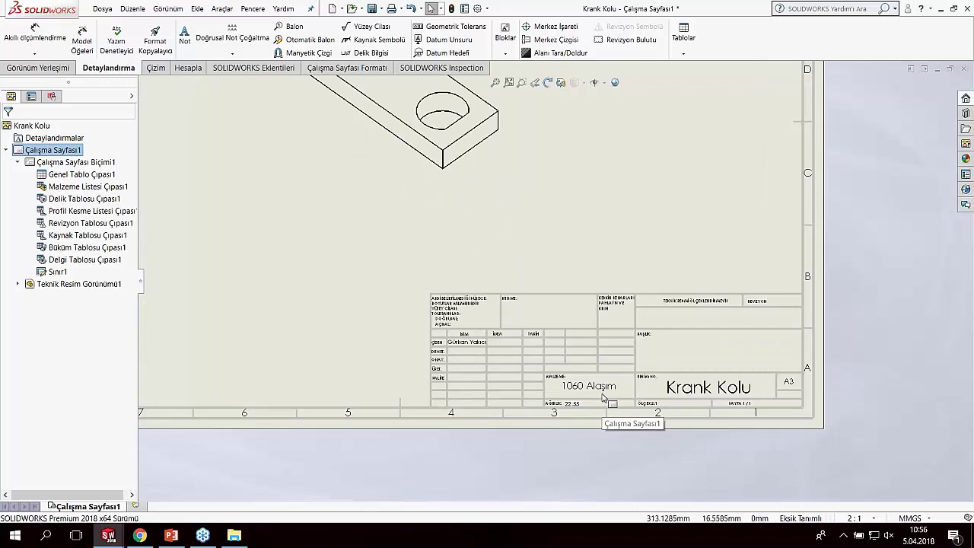
{"action": "scroll", "coordinate": [543, 222], "scroll_direction": "up", "scroll_amount": 2}
{"action": "scroll", "coordinate": [424, 127], "scroll_direction": "up", "scroll_amount": 1}
{"action": "scroll", "coordinate": [457, 152], "scroll_direction": "up", "scroll_amount": 1}
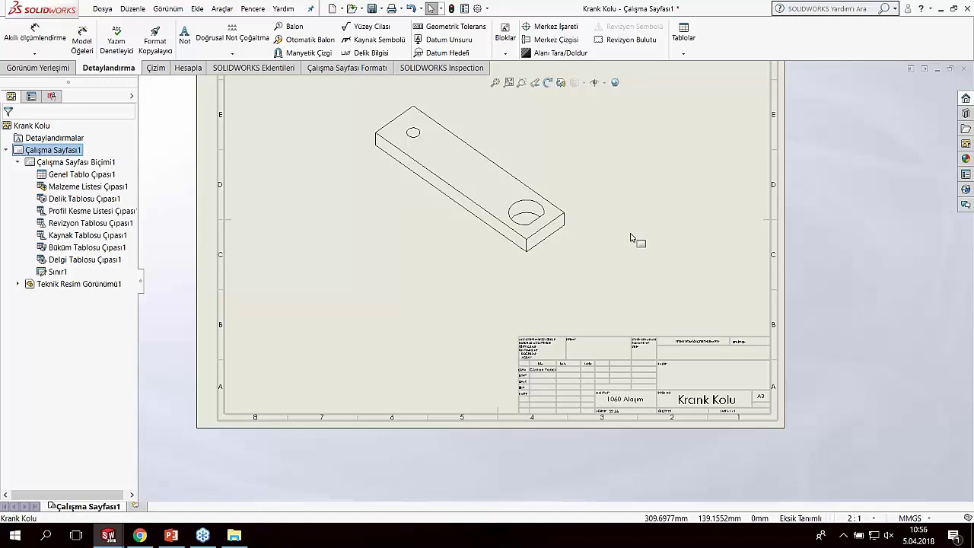
Step: Collapse the sheet's contents in the FeatureManager tree
{"action": "left_click", "coordinate": [38, 126]}
{"action": "left_click", "coordinate": [6, 149]}
{"action": "left_click", "coordinate": [46, 150]}
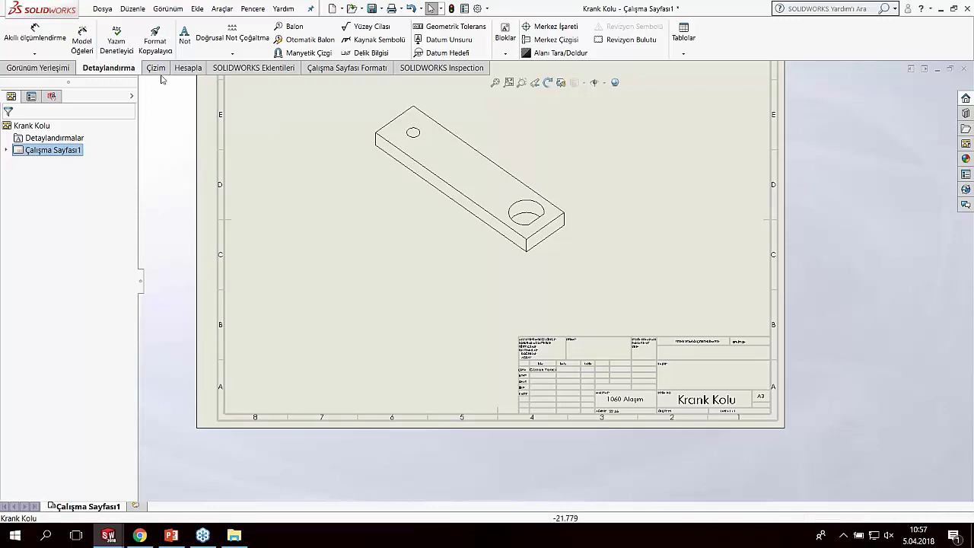
{"action": "left_click", "coordinate": [103, 8]}
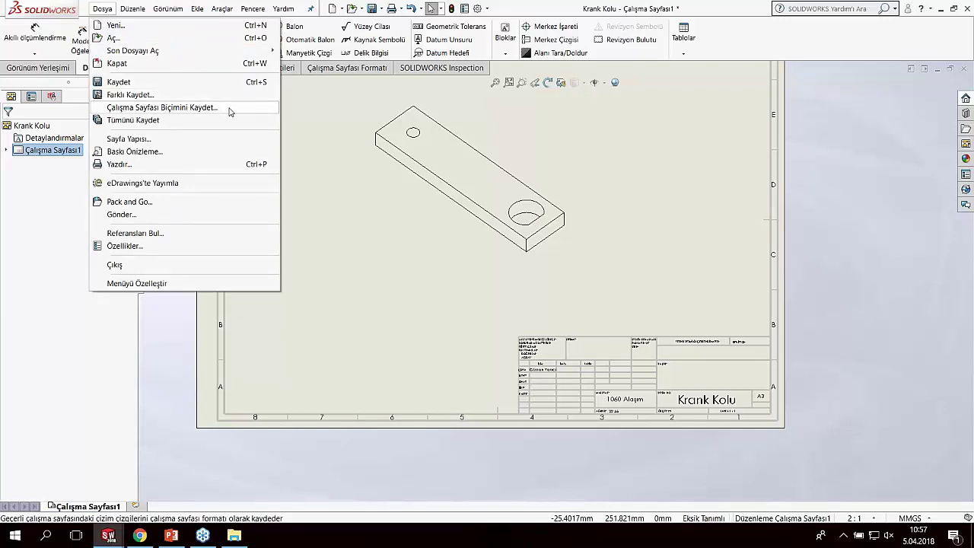
Step: Save the sheet format as 'Teknik Resim Anteti' in the sheetformat folder, replacing 'a3 - din'
{"action": "left_click", "coordinate": [231, 111]}
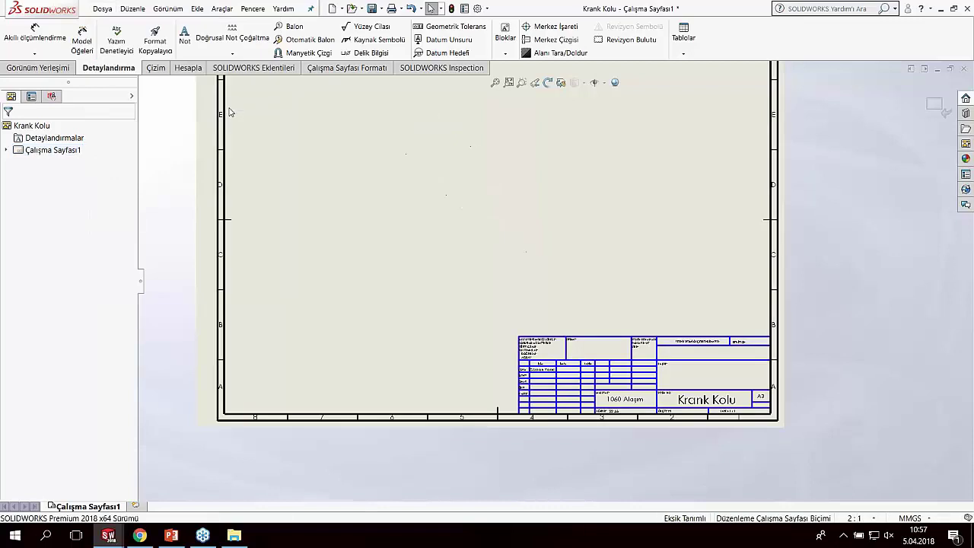
{"action": "mouse_move", "coordinate": [346, 228]}
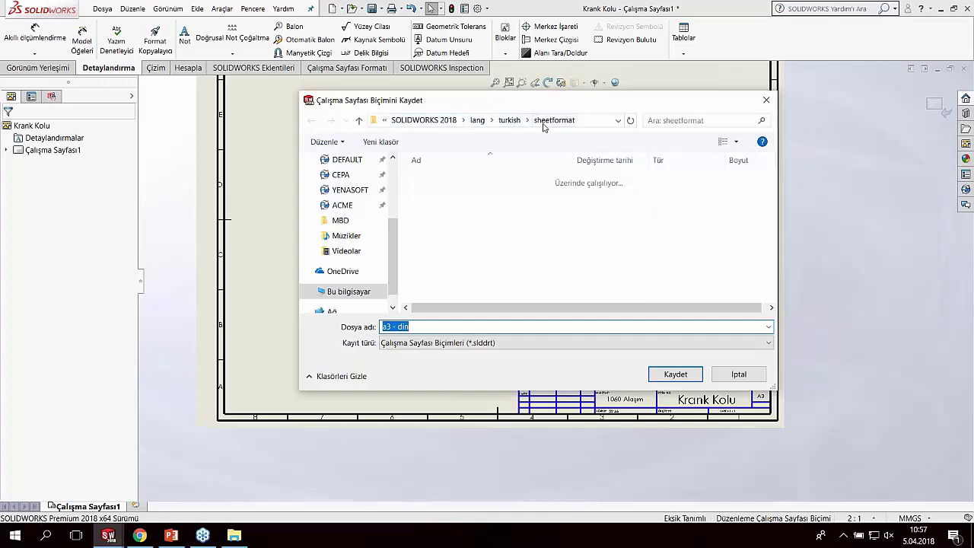
{"action": "left_click", "coordinate": [584, 126]}
{"action": "left_click", "coordinate": [609, 120]}
{"action": "left_click", "coordinate": [467, 211]}
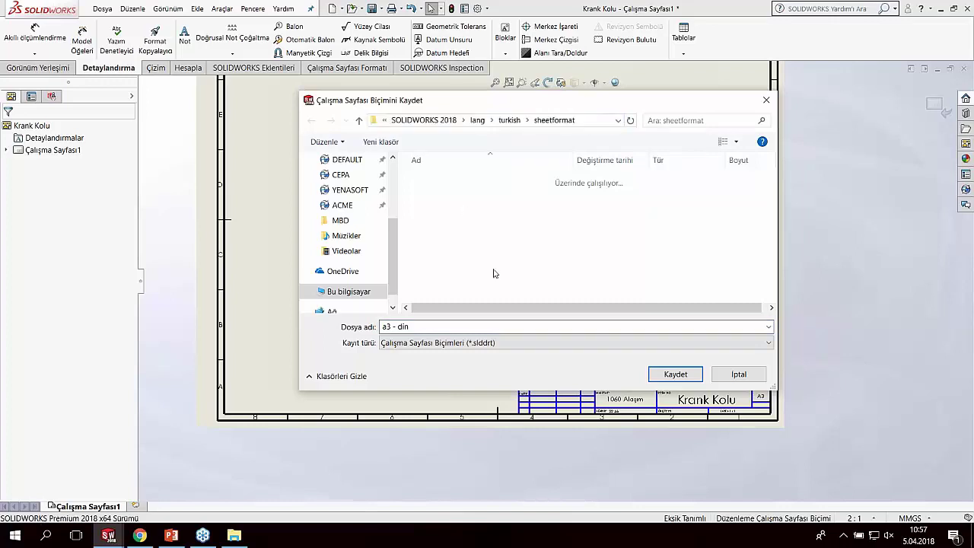
{"action": "left_click_drag", "start_coordinate": [594, 101], "coordinate": [592, 108]}
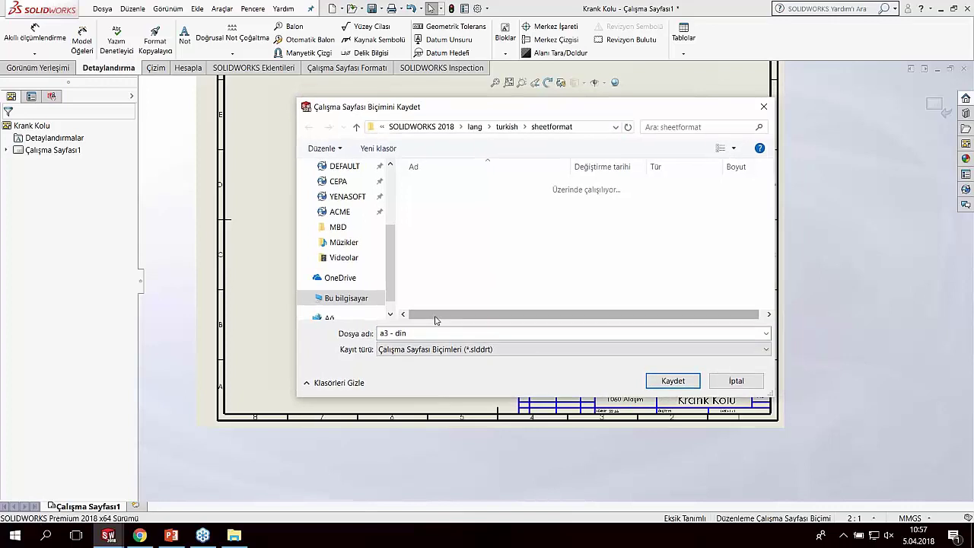
{"action": "left_click", "coordinate": [418, 335]}
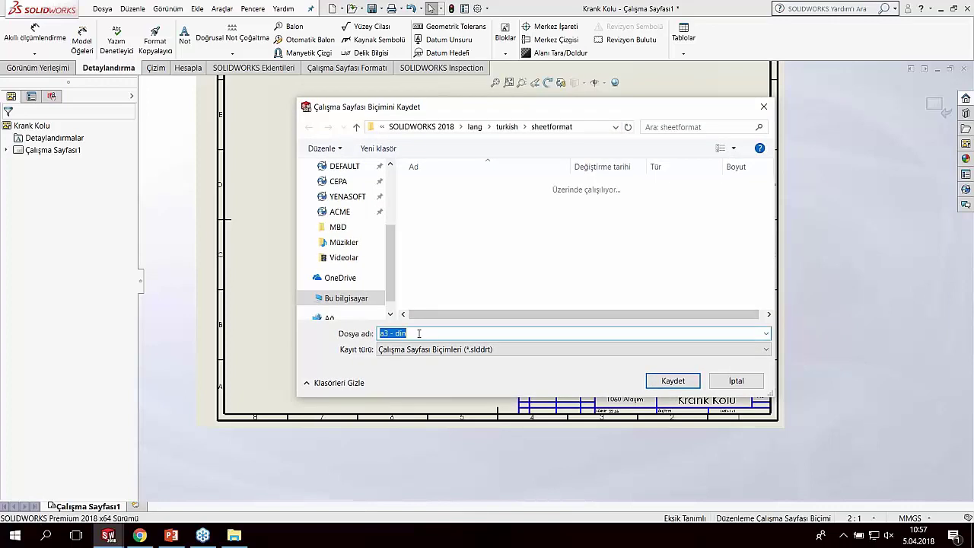
{"action": "type", "text": "Teknik Resim Anteti"}
{"action": "left_click", "coordinate": [673, 382]}
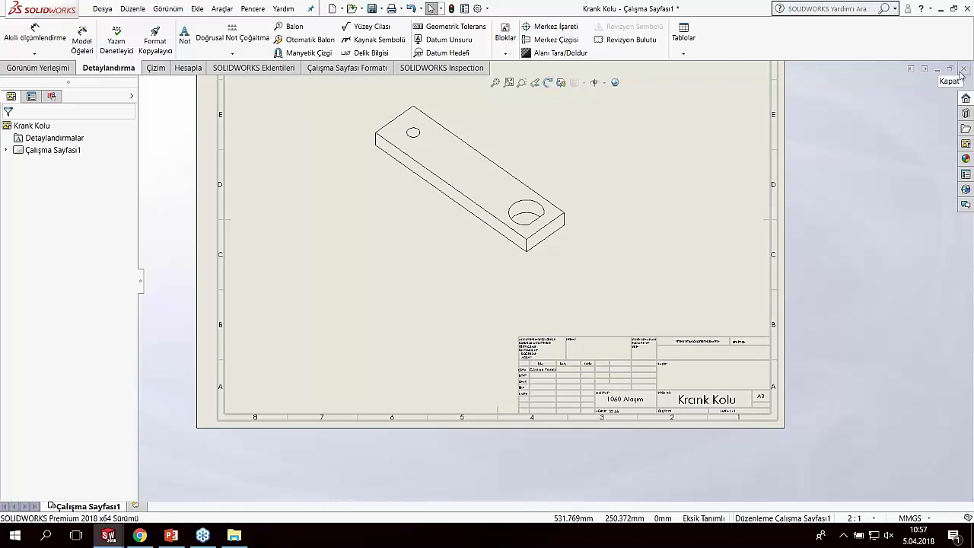
Step: Close the Krank Kolu drawing without saving and open the Dirsek part from Ana Montaj
{"action": "left_click", "coordinate": [963, 71]}
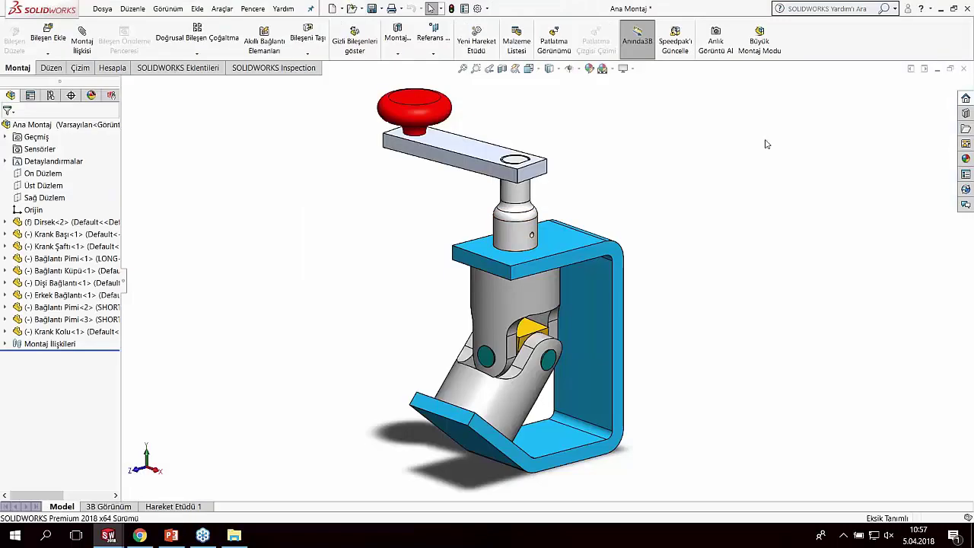
{"action": "mouse_move", "coordinate": [680, 287]}
{"action": "middle_mouse_down"}
{"action": "mouse_move", "coordinate": [663, 265]}
{"action": "mouse_move", "coordinate": [684, 266]}
{"action": "middle_mouse_up"}
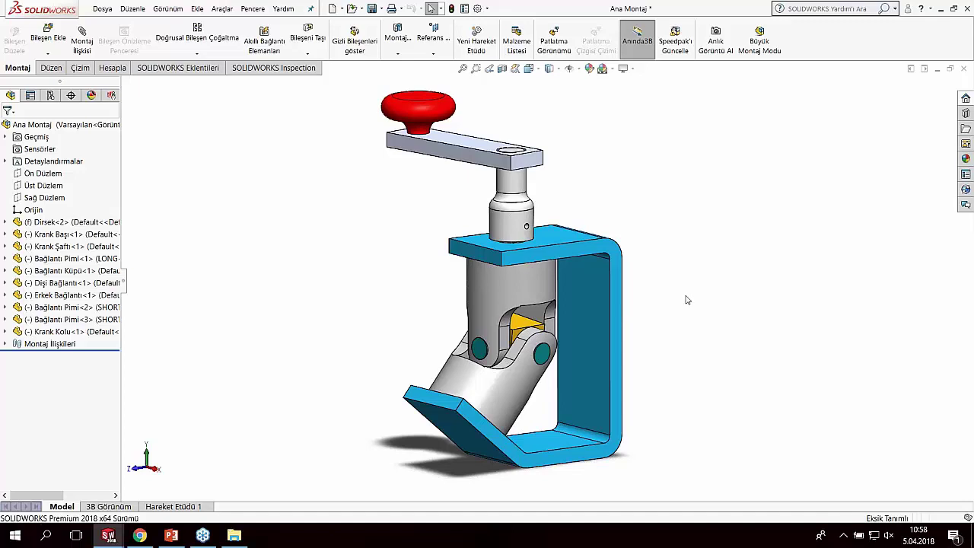
{"action": "left_click", "coordinate": [590, 312]}
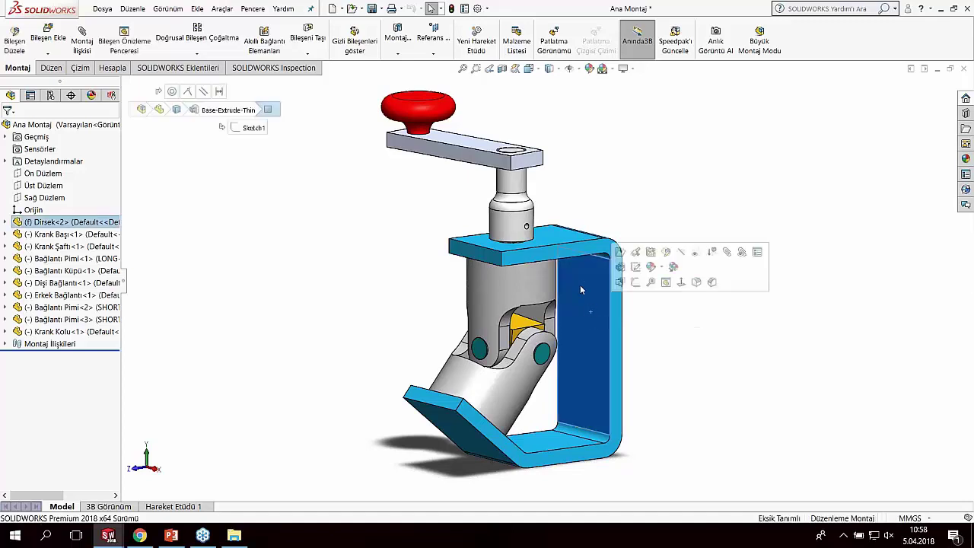
{"action": "right_click", "coordinate": [575, 249]}
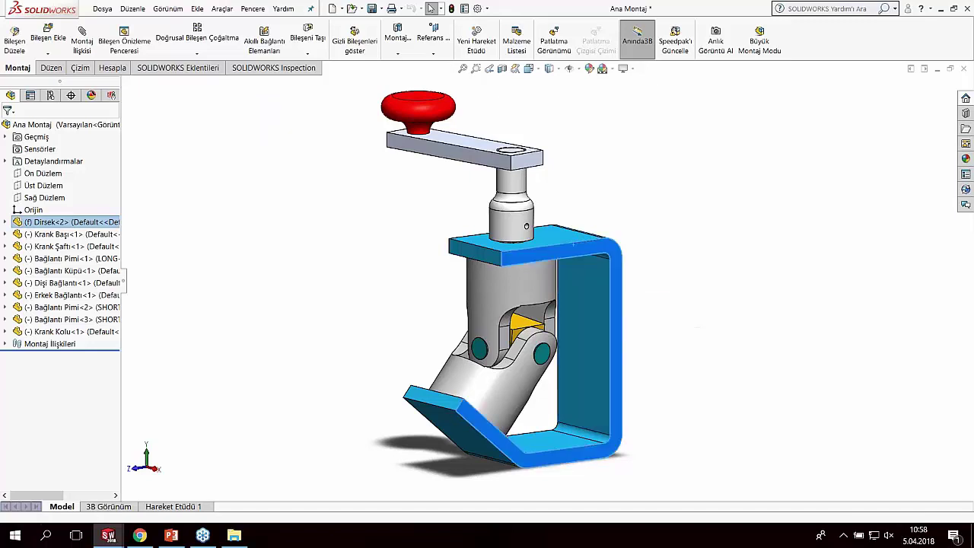
{"action": "left_click", "coordinate": [594, 156]}
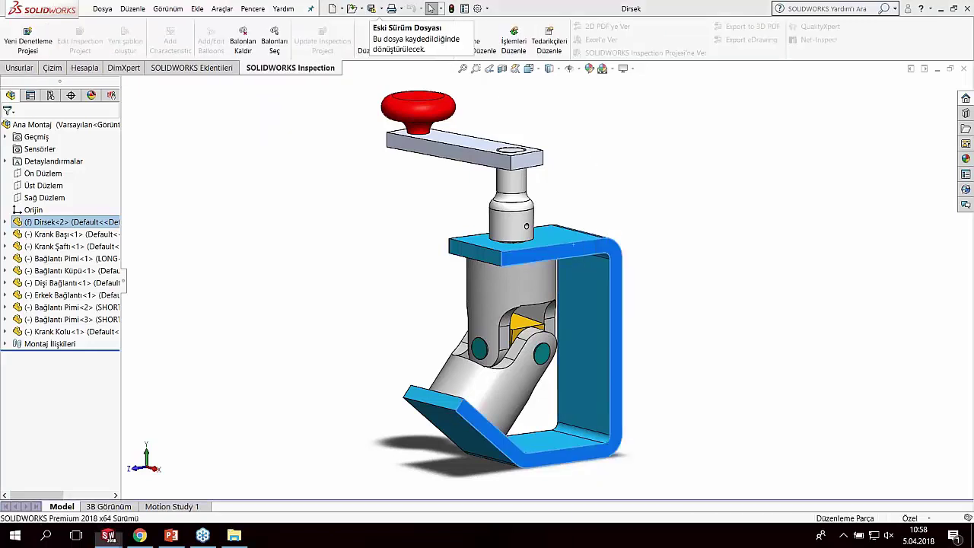
Step: Add custom properties named Çizen and Malzeme to the Dirsek part
{"action": "left_click", "coordinate": [563, 284]}
{"action": "left_click", "coordinate": [463, 7]}
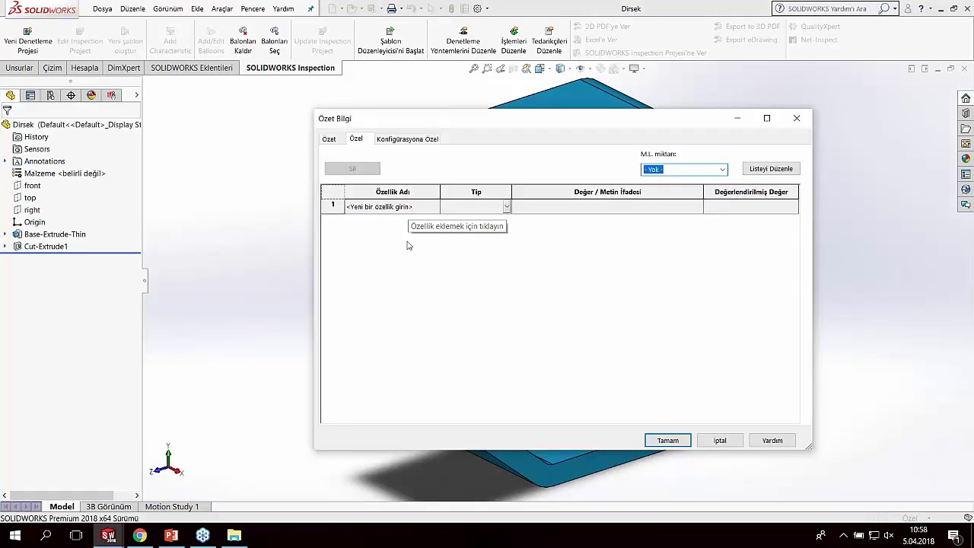
{"action": "left_click", "coordinate": [411, 209]}
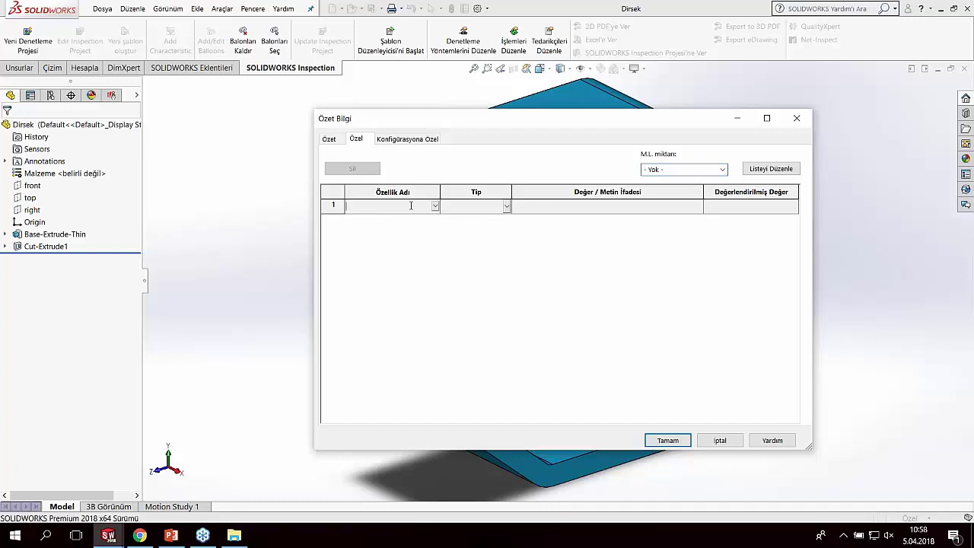
{"action": "type", "text": "Çizen"}
{"action": "key", "text": "Return"}
{"action": "type", "text": "Malzeme"}
Step: Set the Çizen value to Yenasoft and show the value choices for Malzeme
{"action": "left_click", "coordinate": [624, 207]}
{"action": "type", "text": "Gürkan"}
{"action": "key", "text": "Return"}
{"action": "type", "text": "Y"}
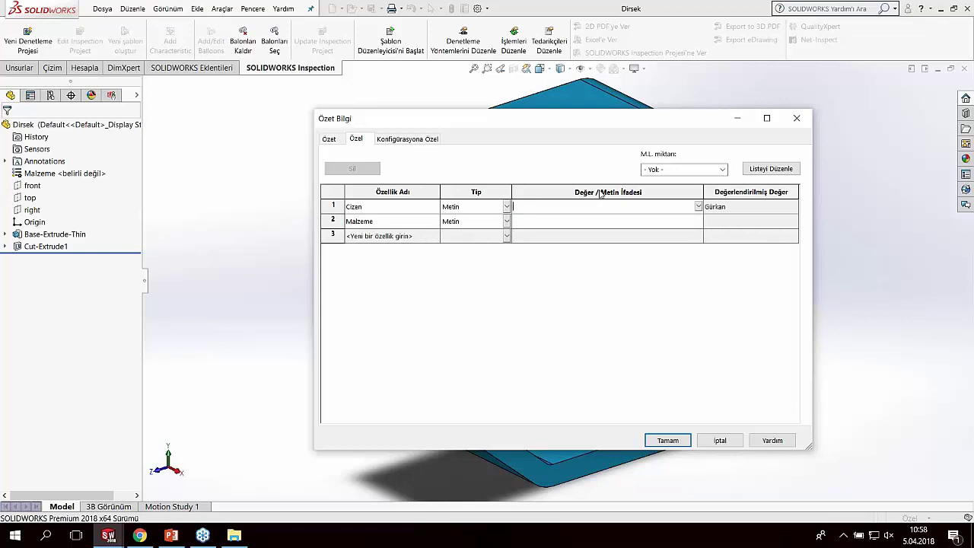
{"action": "type", "text": "Yenasoft"}
{"action": "left_click", "coordinate": [529, 224]}
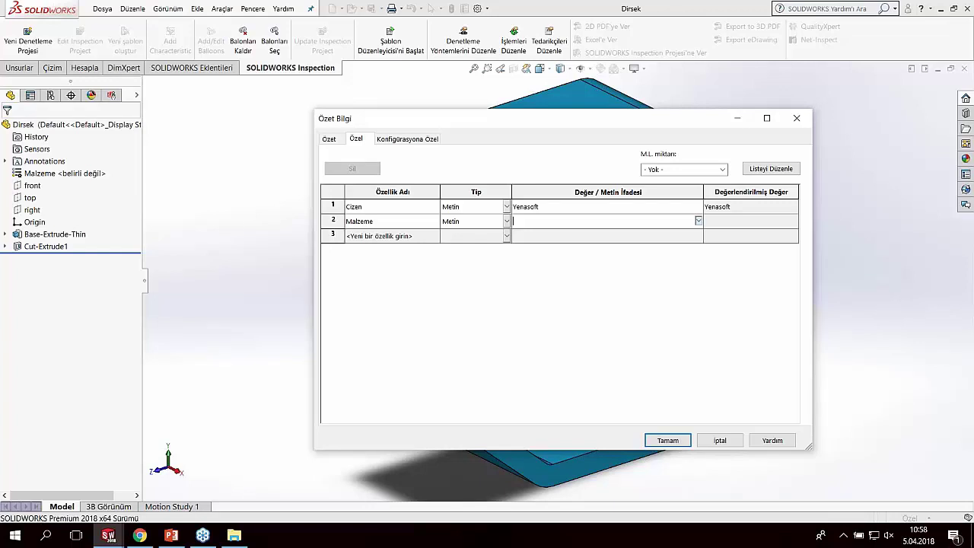
{"action": "left_click", "coordinate": [698, 220]}
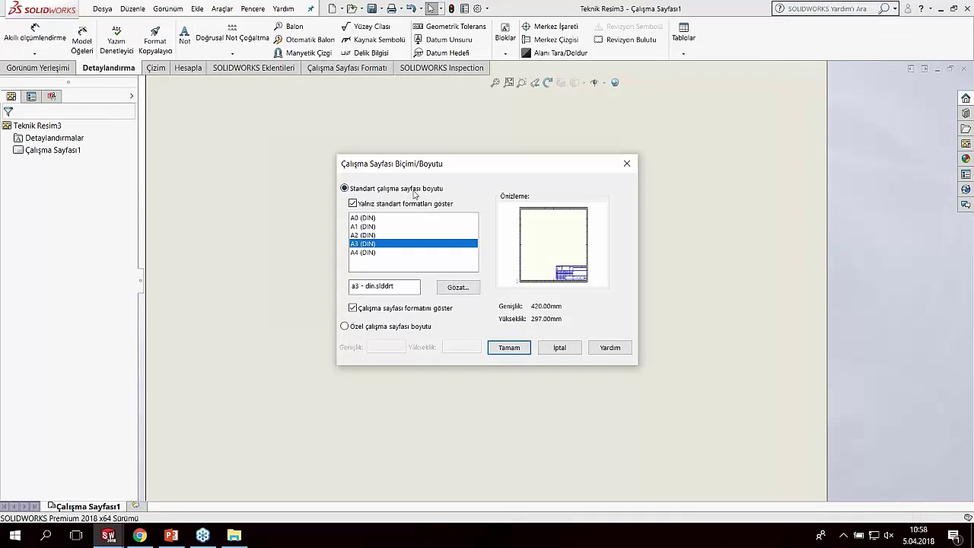
Step: Apply Teknik Resim Anteti.slddrt as the new drawing's sheet format
{"action": "left_click", "coordinate": [472, 294]}
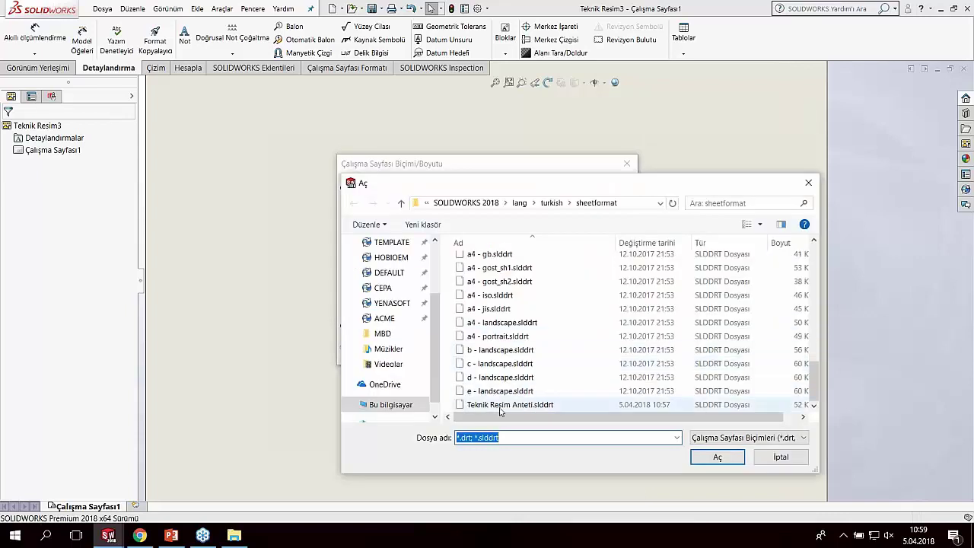
{"action": "mouse_move", "coordinate": [509, 405]}
{"action": "left_click", "coordinate": [488, 405]}
{"action": "left_click", "coordinate": [716, 457]}
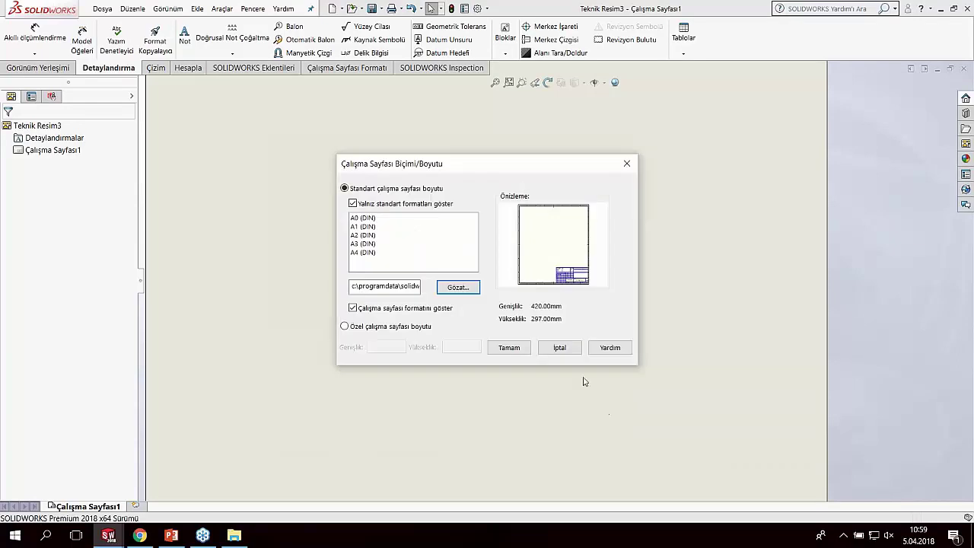
{"action": "left_click", "coordinate": [518, 352]}
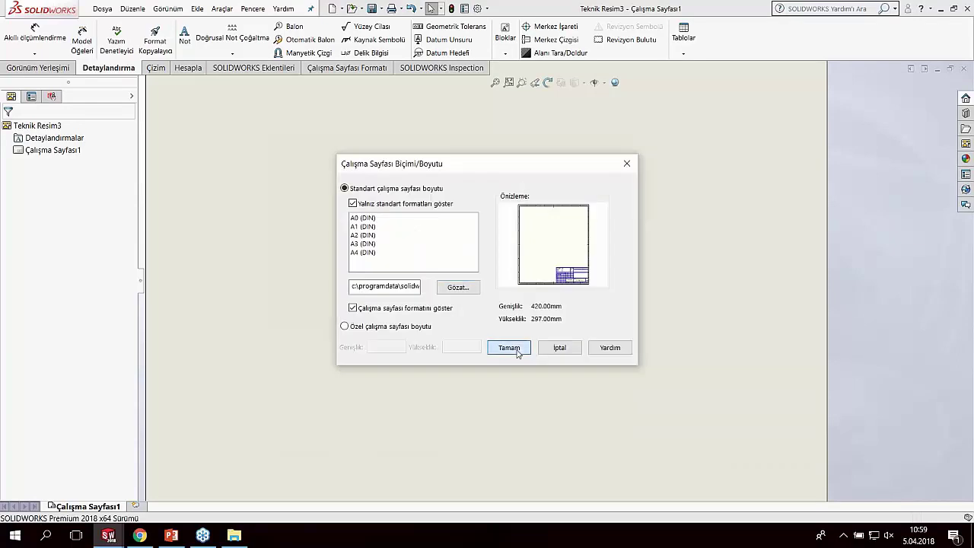
{"action": "scroll", "coordinate": [528, 333], "scroll_direction": "down", "scroll_amount": 3}
{"action": "scroll", "coordinate": [667, 356], "scroll_direction": "down", "scroll_amount": 2}
{"action": "scroll", "coordinate": [670, 366], "scroll_direction": "down", "scroll_amount": 1}
{"action": "scroll", "coordinate": [655, 358], "scroll_direction": "up", "scroll_amount": 1}
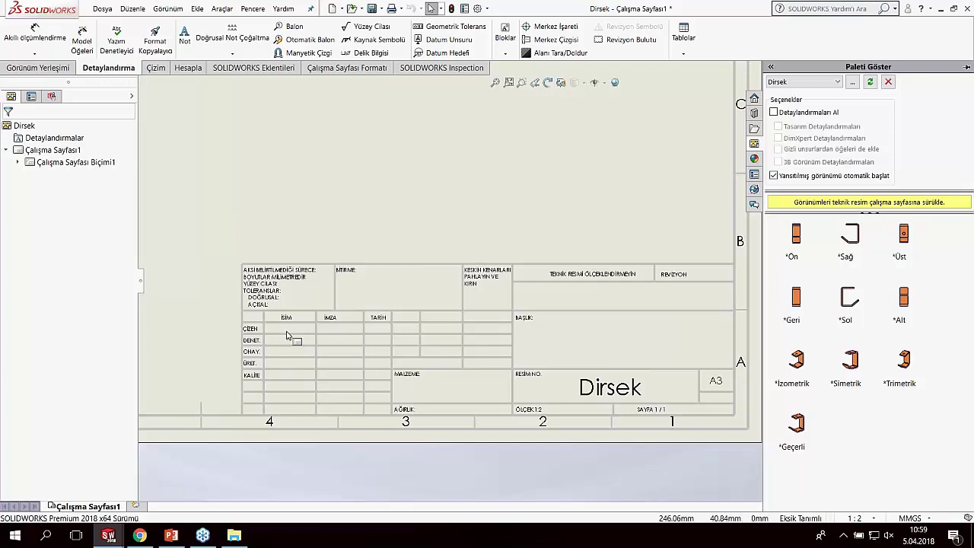
Step: Switch the sheet into sheet format editing and zoom around the title block
{"action": "right_click", "coordinate": [363, 196]}
{"action": "left_click", "coordinate": [369, 270]}
{"action": "scroll", "coordinate": [366, 310], "scroll_direction": "down", "scroll_amount": 3}
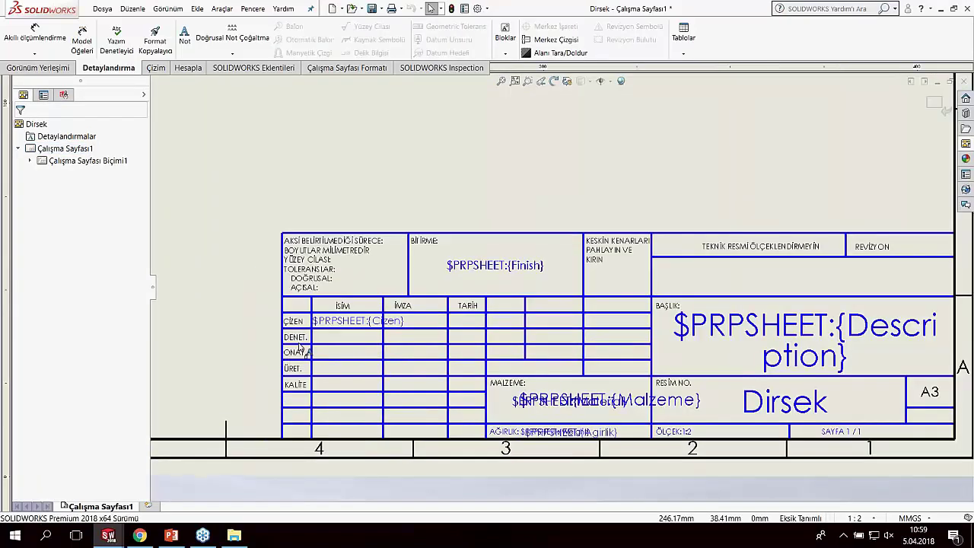
{"action": "scroll", "coordinate": [547, 274], "scroll_direction": "up", "scroll_amount": 1}
{"action": "scroll", "coordinate": [563, 289], "scroll_direction": "up", "scroll_amount": 2}
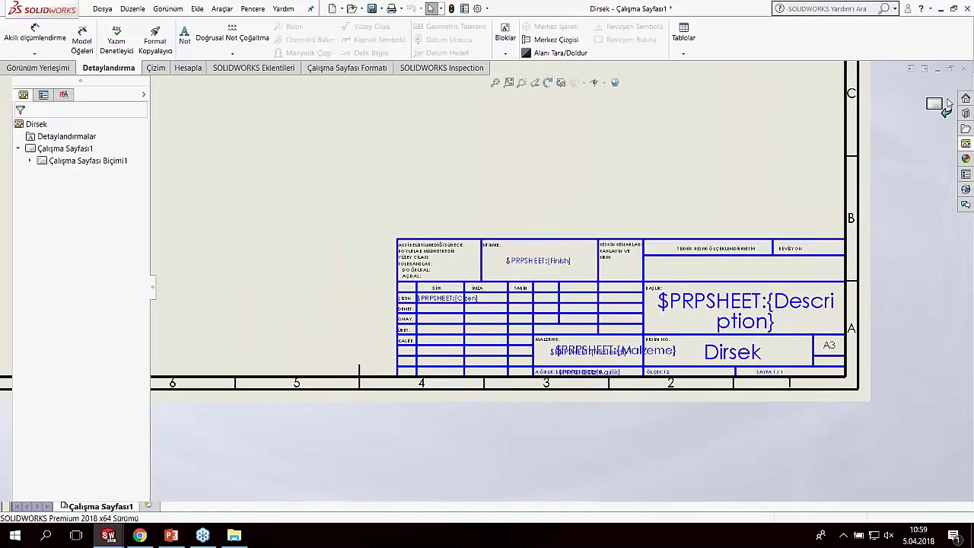
{"action": "scroll", "coordinate": [461, 315], "scroll_direction": "up", "scroll_amount": 1}
{"action": "scroll", "coordinate": [459, 306], "scroll_direction": "up", "scroll_amount": 1}
{"action": "scroll", "coordinate": [468, 228], "scroll_direction": "up", "scroll_amount": 1}
{"action": "scroll", "coordinate": [477, 138], "scroll_direction": "down", "scroll_amount": 1}
{"action": "scroll", "coordinate": [487, 142], "scroll_direction": "down", "scroll_amount": 1}
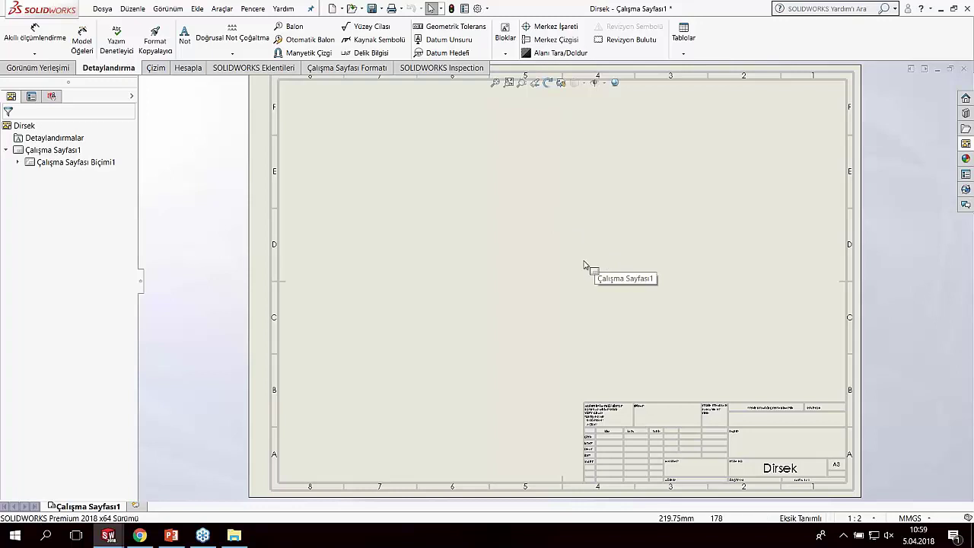
Step: Place a Simetrik view of Dirsek from the View Palette and confirm it
{"action": "left_click", "coordinate": [965, 143]}
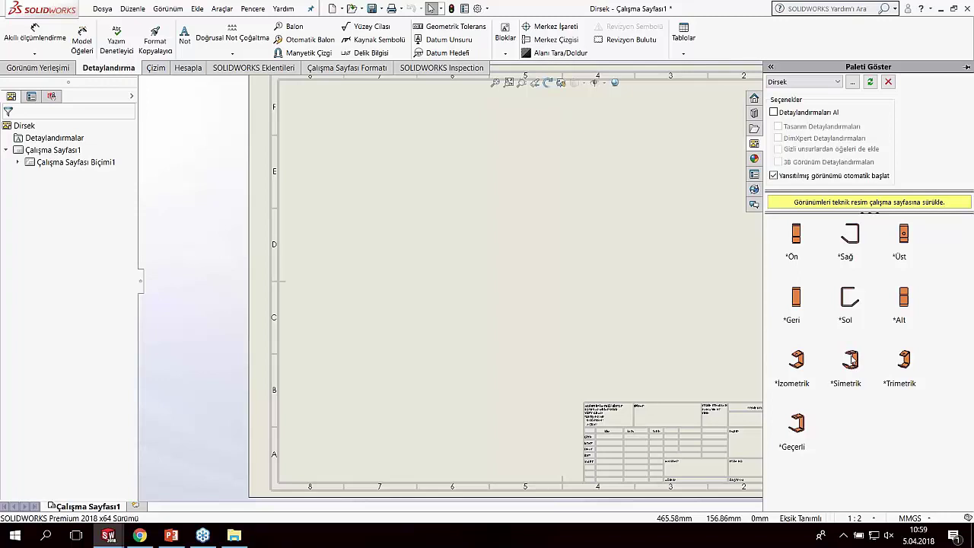
{"action": "left_click_drag", "start_coordinate": [852, 360], "coordinate": [567, 229]}
{"action": "scroll", "coordinate": [776, 390], "scroll_direction": "down", "scroll_amount": 3}
{"action": "scroll", "coordinate": [712, 498], "scroll_direction": "down", "scroll_amount": 2}
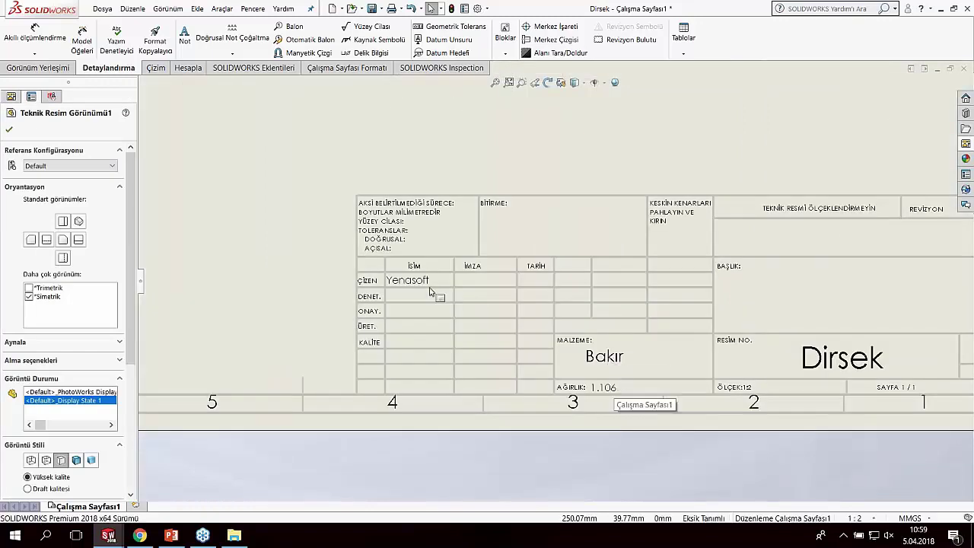
{"action": "left_click", "coordinate": [9, 129]}
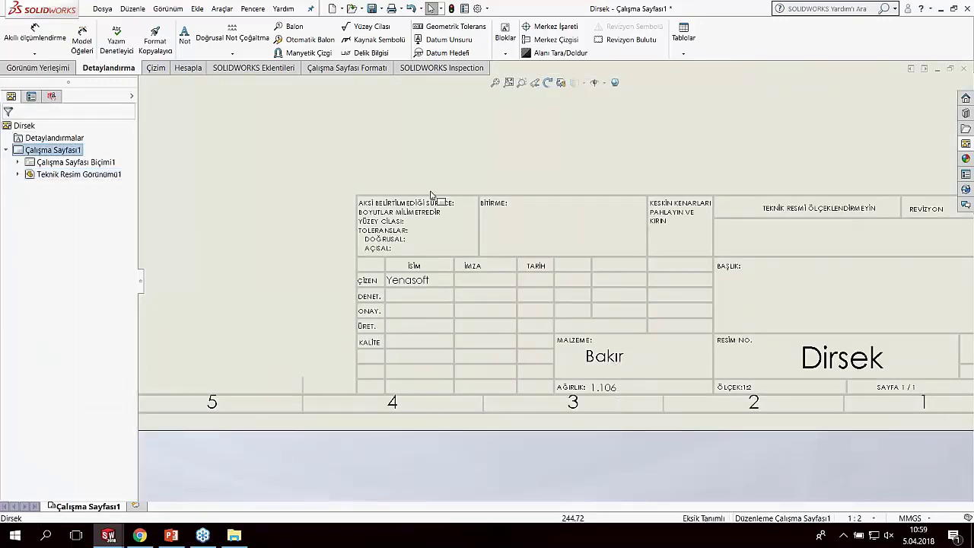
{"action": "left_click", "coordinate": [599, 217]}
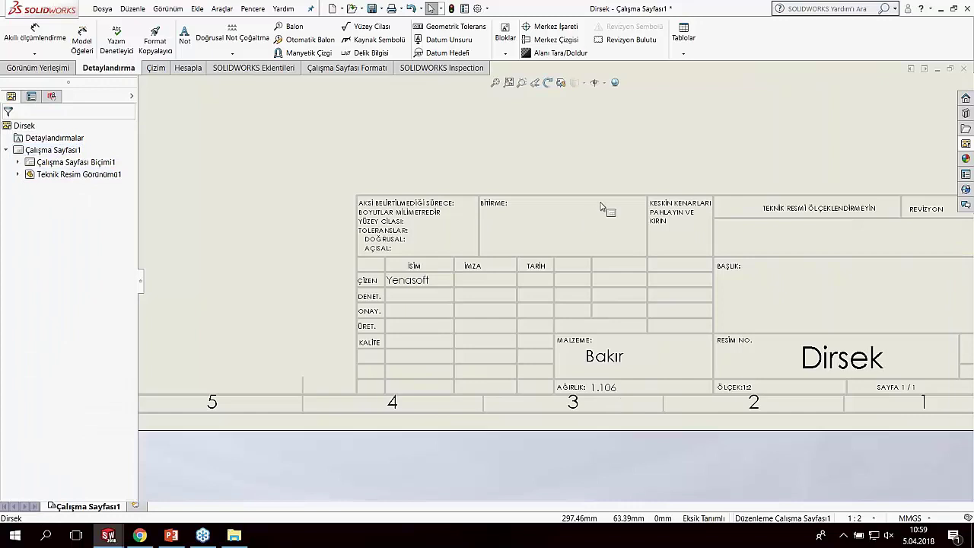
Step: Enter sheet format editing and check the ÖLÇEK scale note without changing it
{"action": "right_click", "coordinate": [644, 132]}
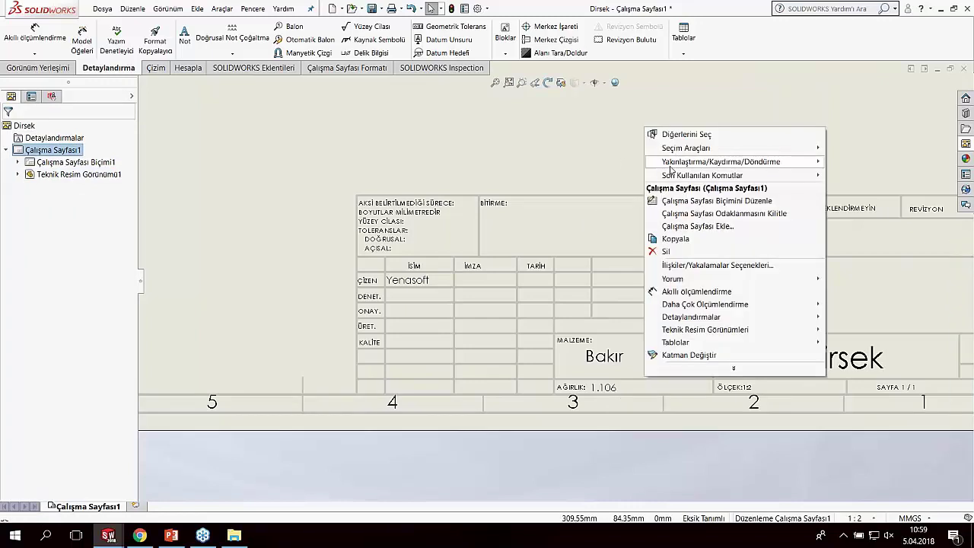
{"action": "left_click", "coordinate": [691, 201]}
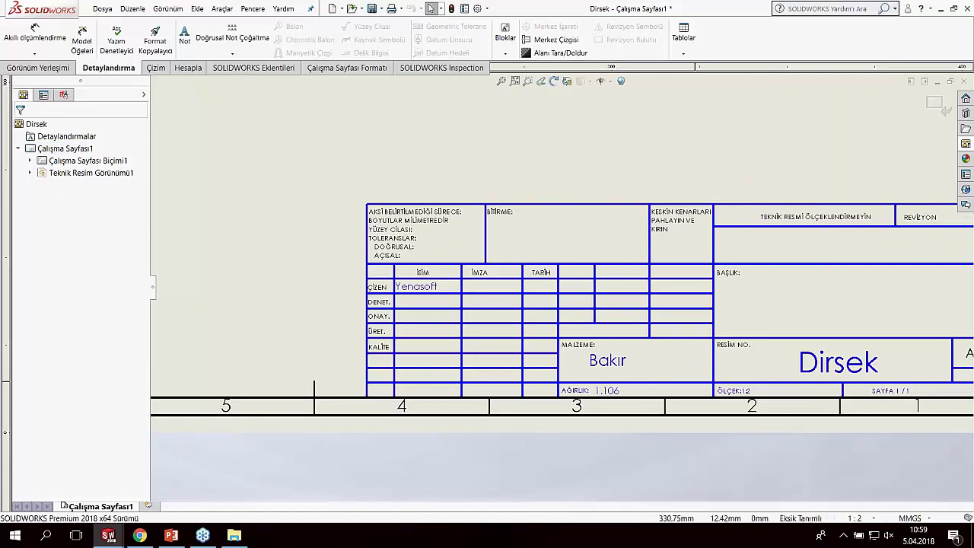
{"action": "scroll", "coordinate": [594, 396], "scroll_direction": "up", "scroll_amount": 1}
{"action": "scroll", "coordinate": [594, 367], "scroll_direction": "down", "scroll_amount": 3}
{"action": "left_click", "coordinate": [595, 365]}
{"action": "left_click", "coordinate": [629, 448]}
{"action": "scroll", "coordinate": [567, 297], "scroll_direction": "up", "scroll_amount": 4}
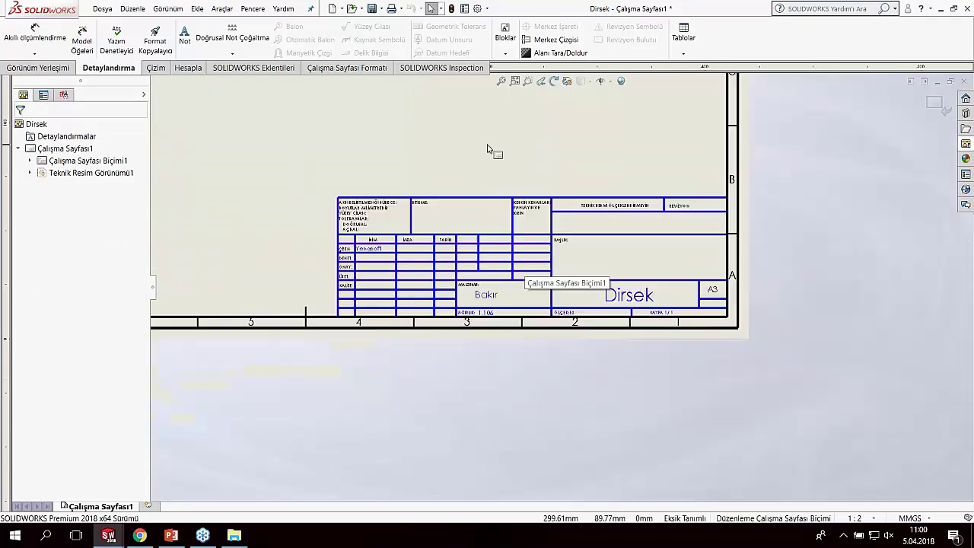
Step: Place a new note and list property names in its Link to Property dialog
{"action": "left_click", "coordinate": [184, 34]}
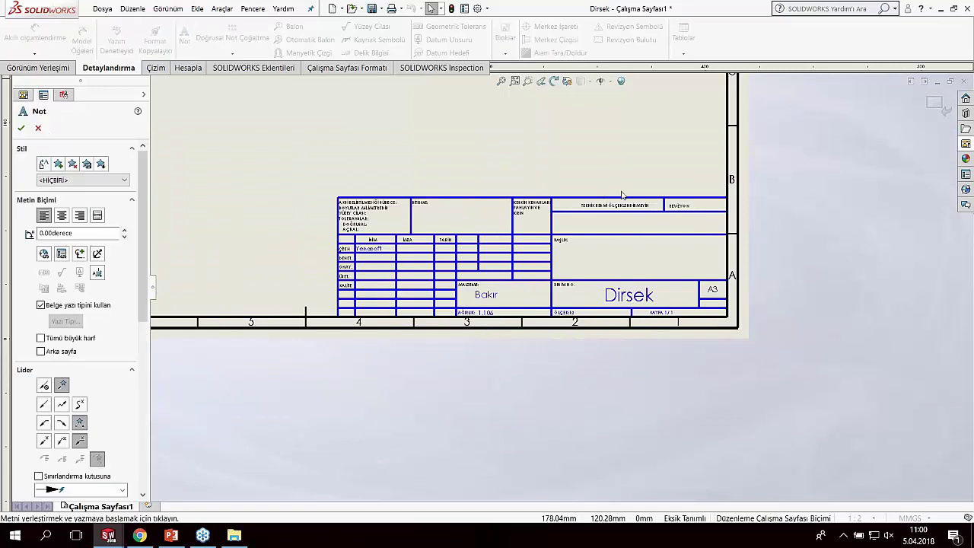
{"action": "left_click", "coordinate": [620, 164]}
{"action": "left_click_drag", "start_coordinate": [625, 116], "coordinate": [713, 148]}
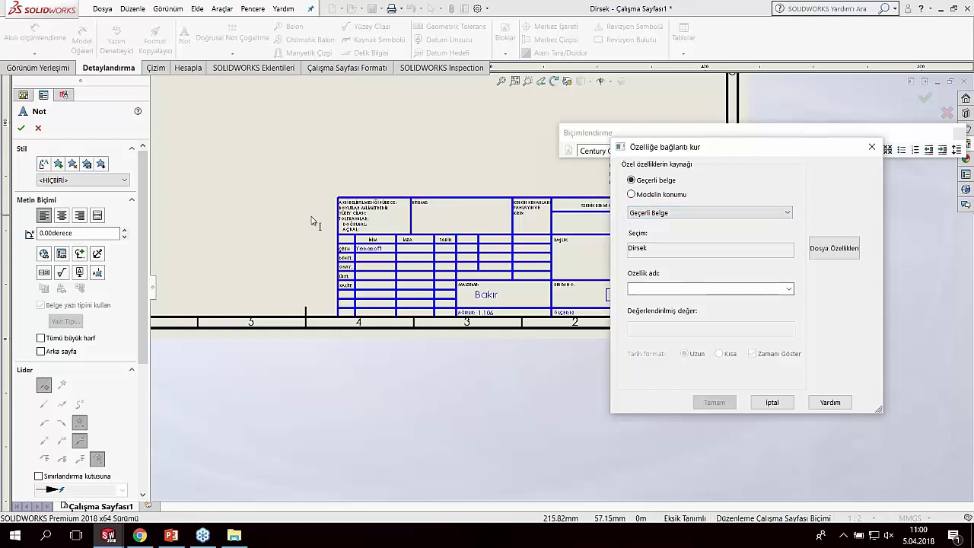
{"action": "left_click", "coordinate": [790, 290]}
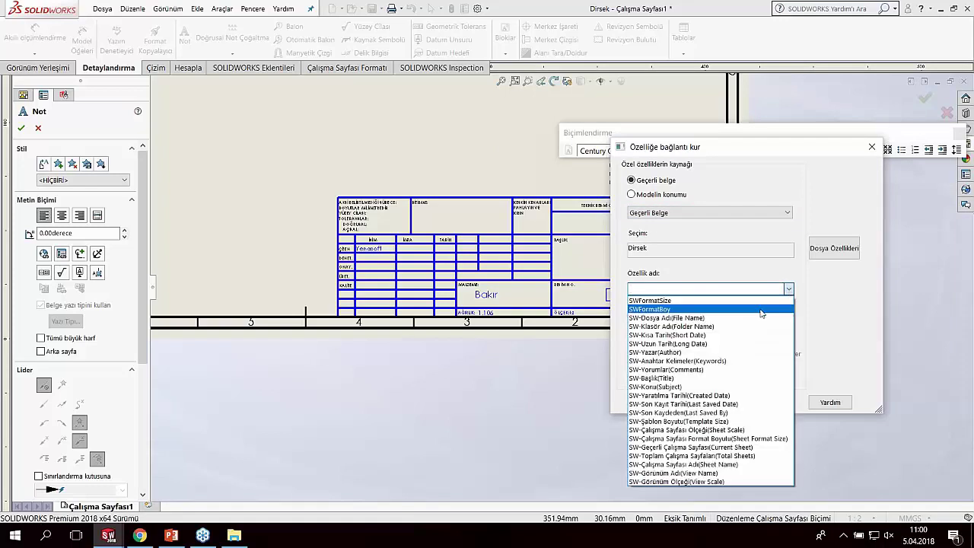
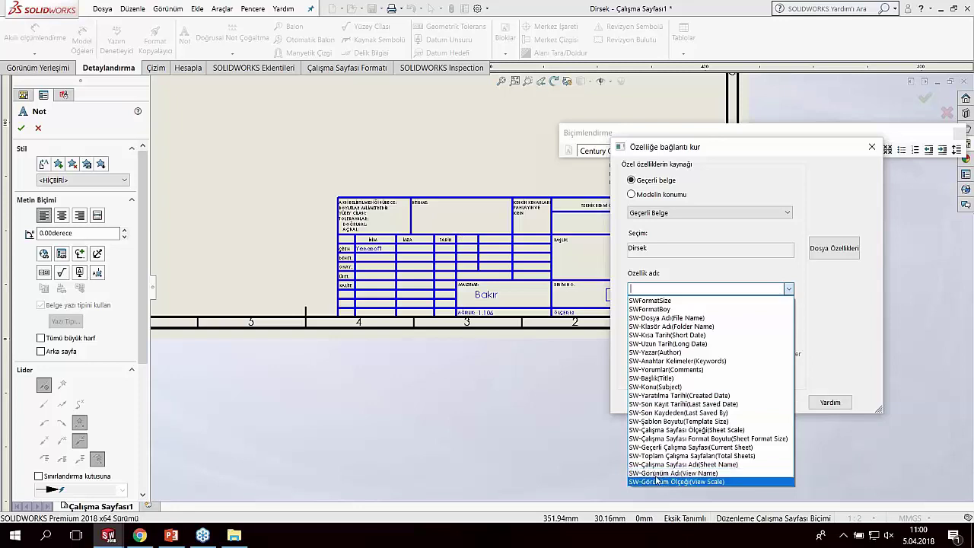
Step: Link the new title-block note to the View Scale property and finish the note
{"action": "left_click", "coordinate": [685, 482]}
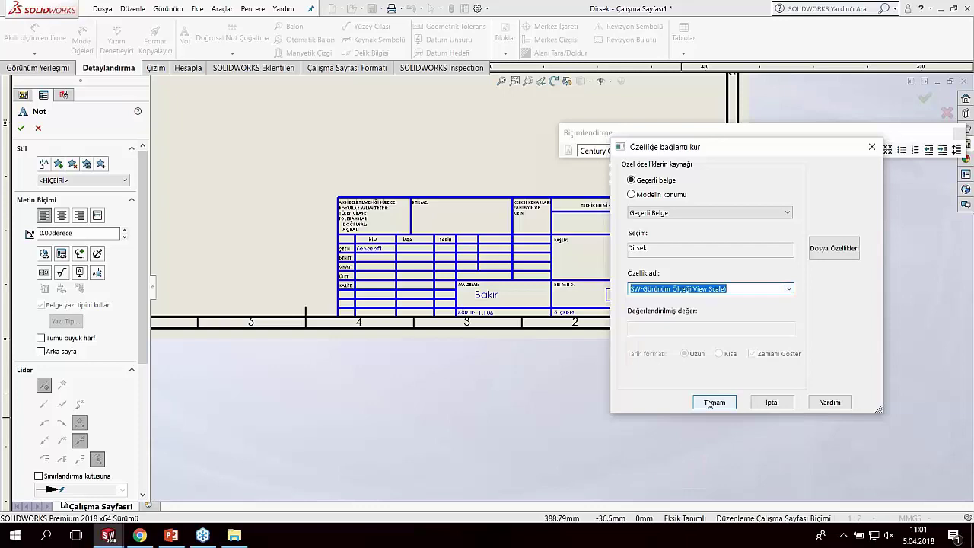
{"action": "left_click", "coordinate": [708, 403]}
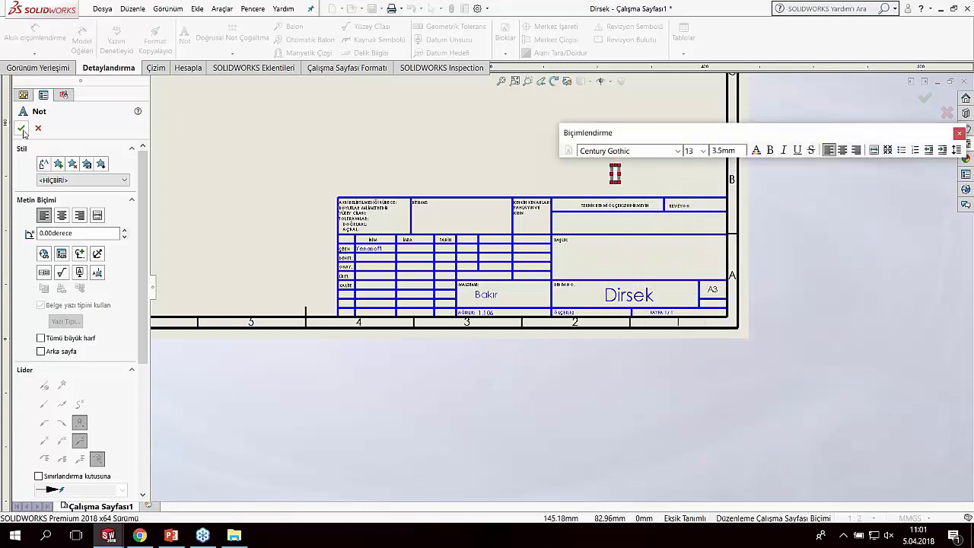
{"action": "left_click", "coordinate": [21, 129]}
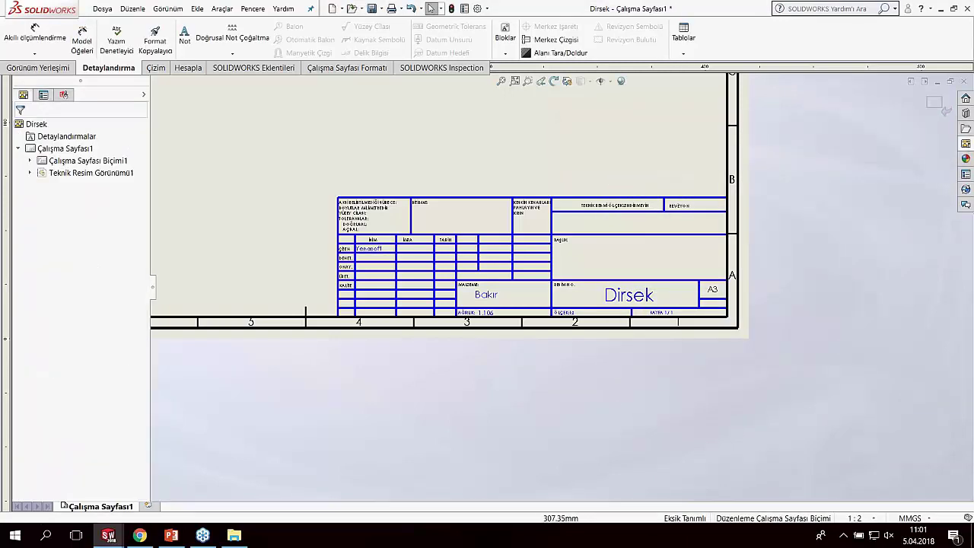
Step: Zoom in to confirm the scale field reads ÖLÇEK:1:2, then exit sheet-format editing
{"action": "scroll", "coordinate": [594, 322], "scroll_direction": "down", "scroll_amount": 1}
{"action": "scroll", "coordinate": [594, 322], "scroll_direction": "down", "scroll_amount": 2}
{"action": "scroll", "coordinate": [593, 322], "scroll_direction": "down", "scroll_amount": 1}
{"action": "scroll", "coordinate": [594, 322], "scroll_direction": "down", "scroll_amount": 1}
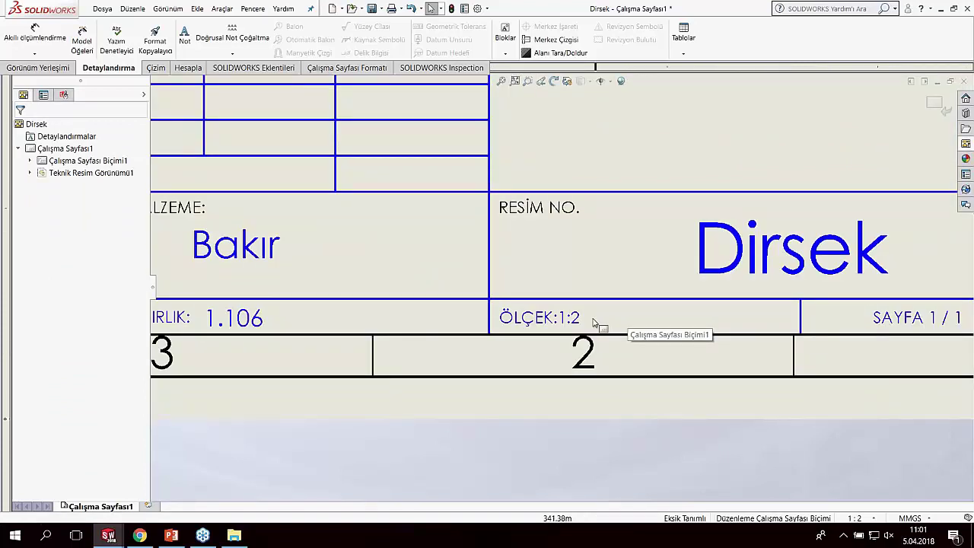
{"action": "scroll", "coordinate": [593, 321], "scroll_direction": "down", "scroll_amount": 1}
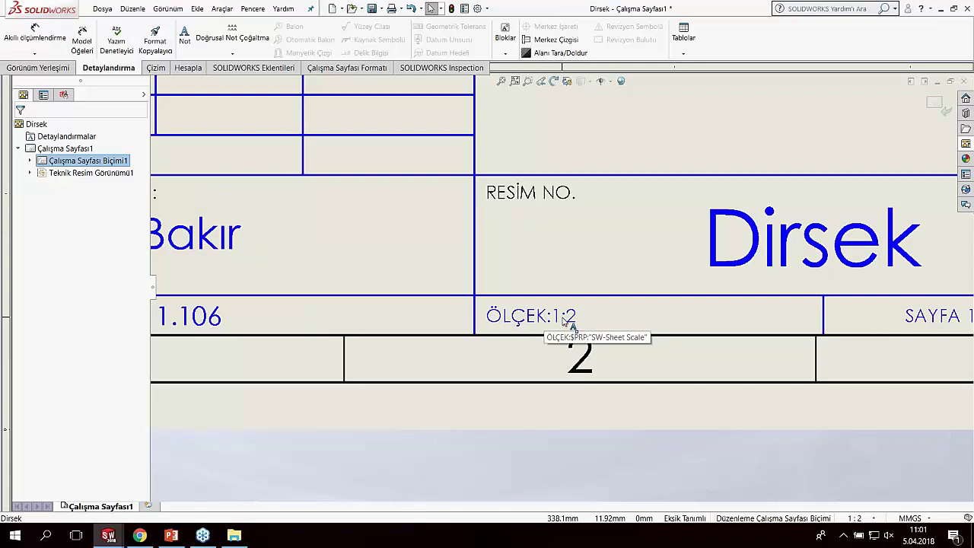
{"action": "scroll", "coordinate": [563, 321], "scroll_direction": "up", "scroll_amount": 3}
{"action": "scroll", "coordinate": [563, 321], "scroll_direction": "up", "scroll_amount": 2}
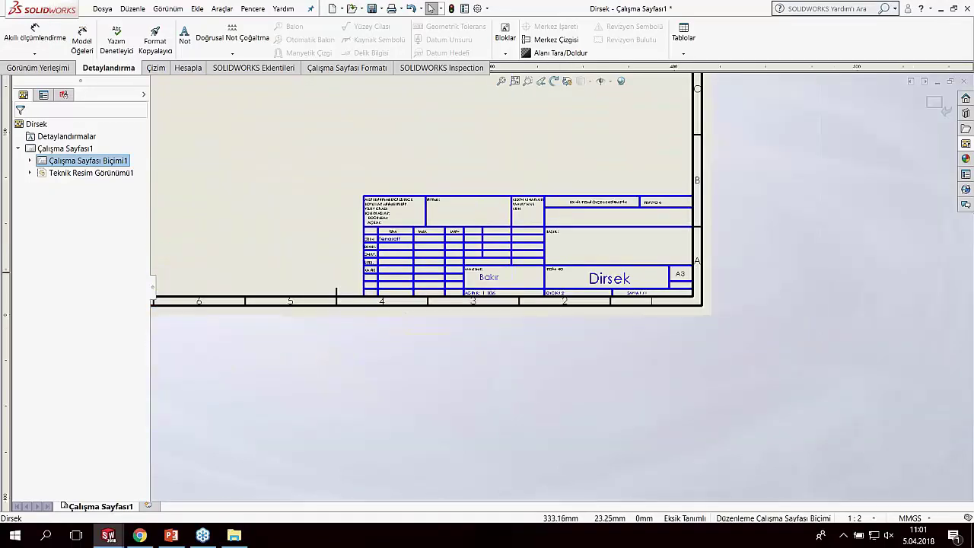
{"action": "left_click", "coordinate": [940, 107]}
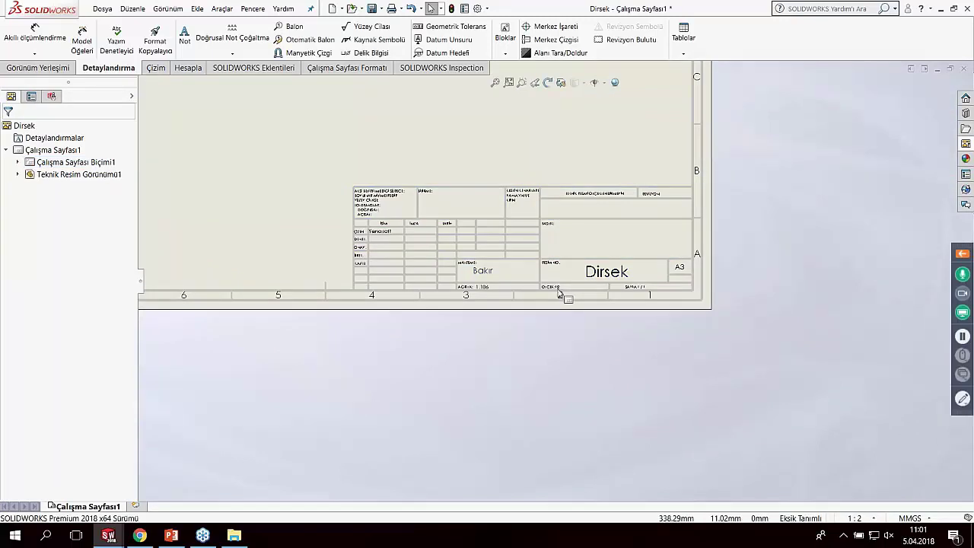
Step: Change the sheet scale to 1:1 in the sheet properties and apply it
{"action": "right_click", "coordinate": [532, 152]}
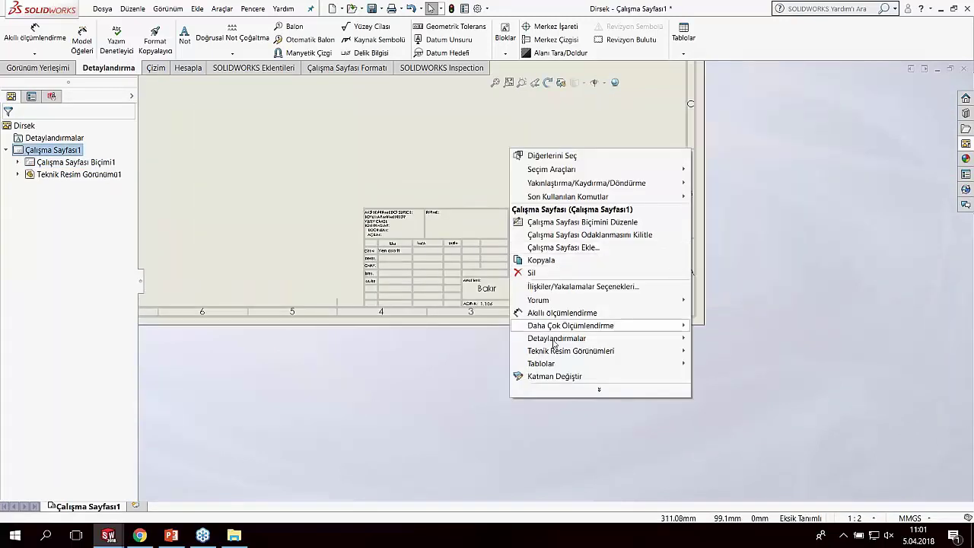
{"action": "left_click", "coordinate": [542, 298]}
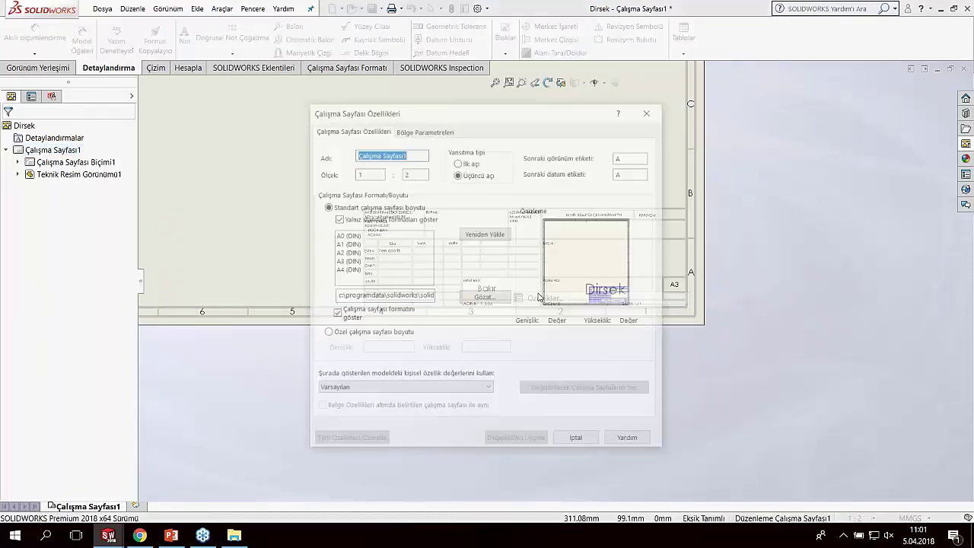
{"action": "type", "text": "1"}
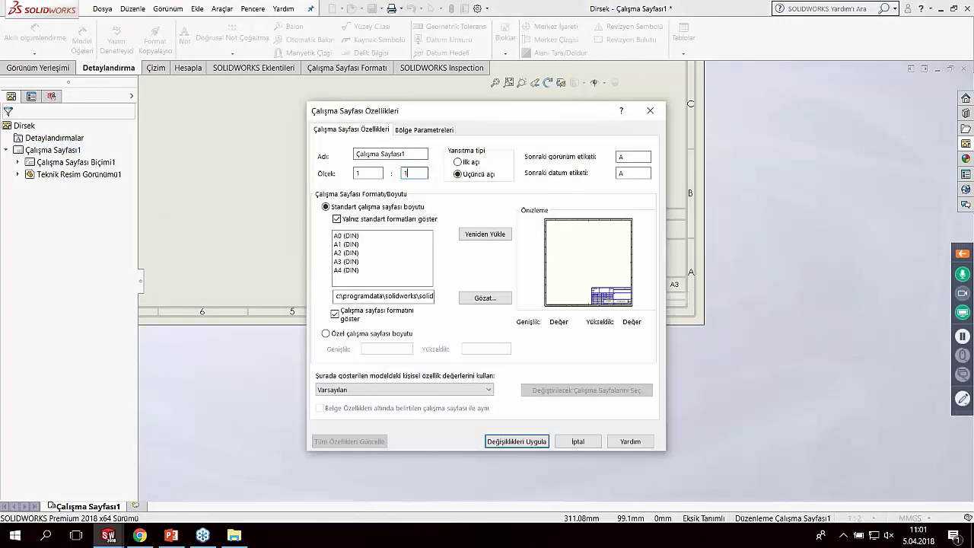
{"action": "left_click", "coordinate": [516, 442]}
Step: Zoom in to check the title block reads ÖLÇEK:1:1, then restore the drawing window
{"action": "scroll", "coordinate": [559, 308], "scroll_direction": "down", "scroll_amount": 2}
{"action": "scroll", "coordinate": [559, 308], "scroll_direction": "down", "scroll_amount": 2}
{"action": "scroll", "coordinate": [559, 308], "scroll_direction": "down", "scroll_amount": 2}
{"action": "scroll", "coordinate": [559, 308], "scroll_direction": "down", "scroll_amount": 1}
{"action": "scroll", "coordinate": [559, 309], "scroll_direction": "down", "scroll_amount": 2}
{"action": "scroll", "coordinate": [559, 308], "scroll_direction": "down", "scroll_amount": 1}
{"action": "scroll", "coordinate": [559, 308], "scroll_direction": "down", "scroll_amount": 1}
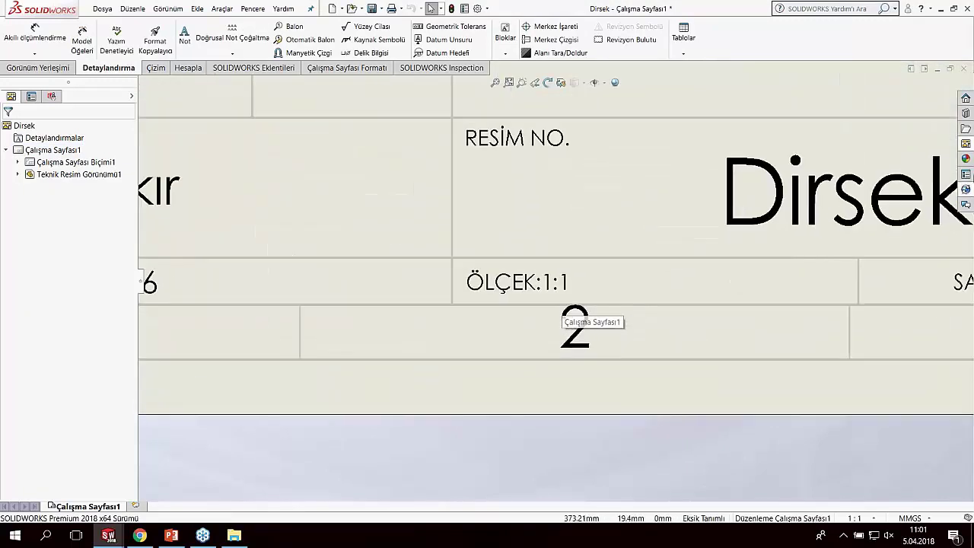
{"action": "scroll", "coordinate": [574, 300], "scroll_direction": "up", "scroll_amount": 2}
{"action": "scroll", "coordinate": [572, 294], "scroll_direction": "up", "scroll_amount": 1}
{"action": "scroll", "coordinate": [567, 293], "scroll_direction": "up", "scroll_amount": 1}
{"action": "scroll", "coordinate": [561, 278], "scroll_direction": "up", "scroll_amount": 2}
{"action": "scroll", "coordinate": [561, 266], "scroll_direction": "up", "scroll_amount": 2}
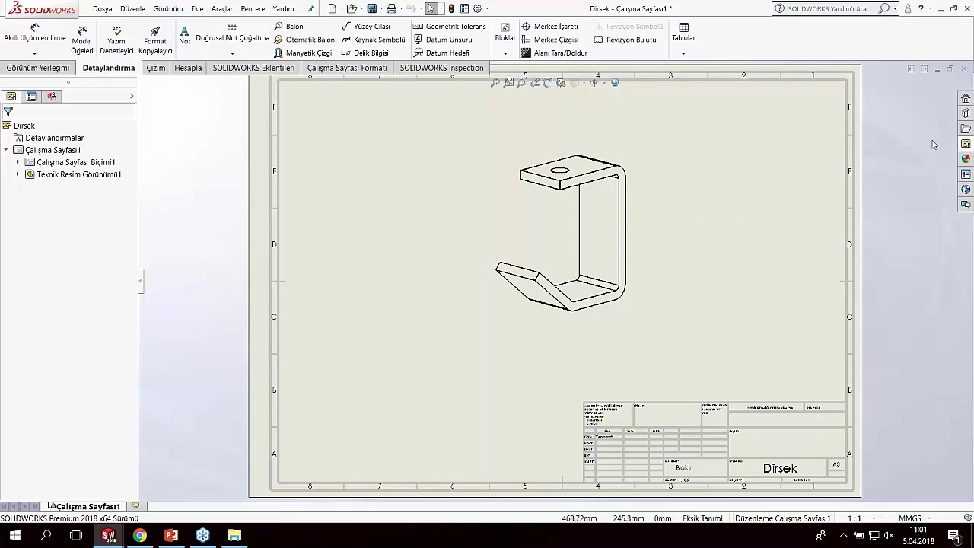
{"action": "left_click", "coordinate": [938, 70]}
Step: Maximize the Dirsek part window and look at its File Properties without changing anything
{"action": "left_click", "coordinate": [918, 85]}
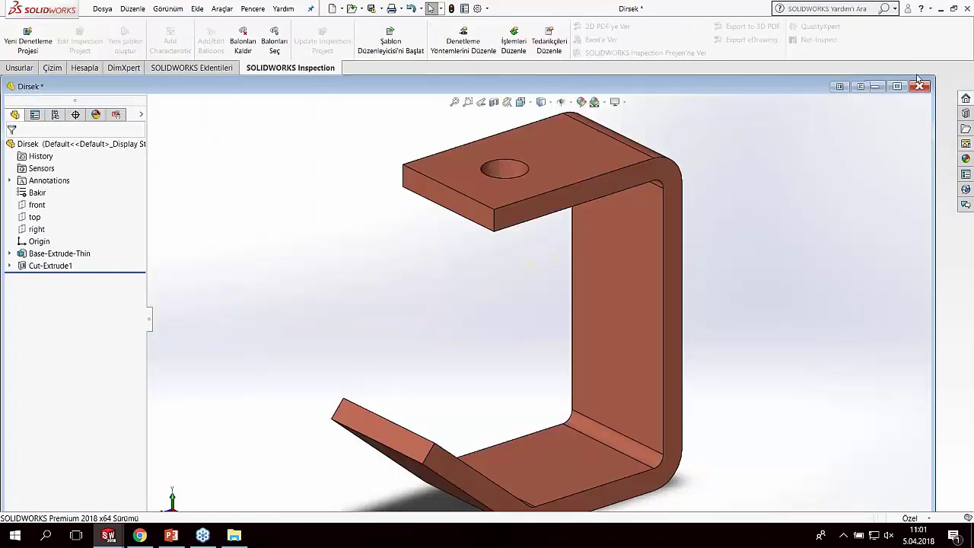
{"action": "left_click", "coordinate": [896, 86]}
{"action": "left_click", "coordinate": [466, 8]}
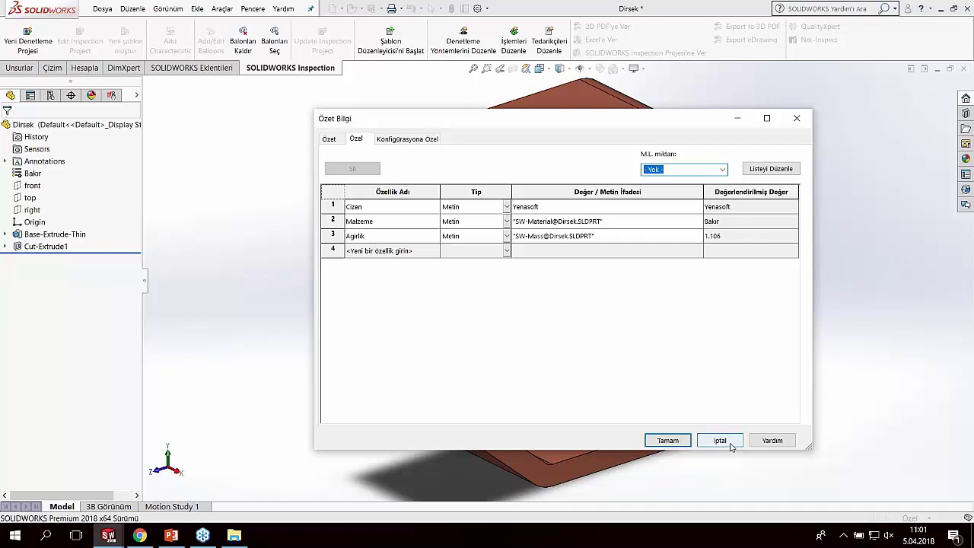
{"action": "left_click", "coordinate": [728, 445]}
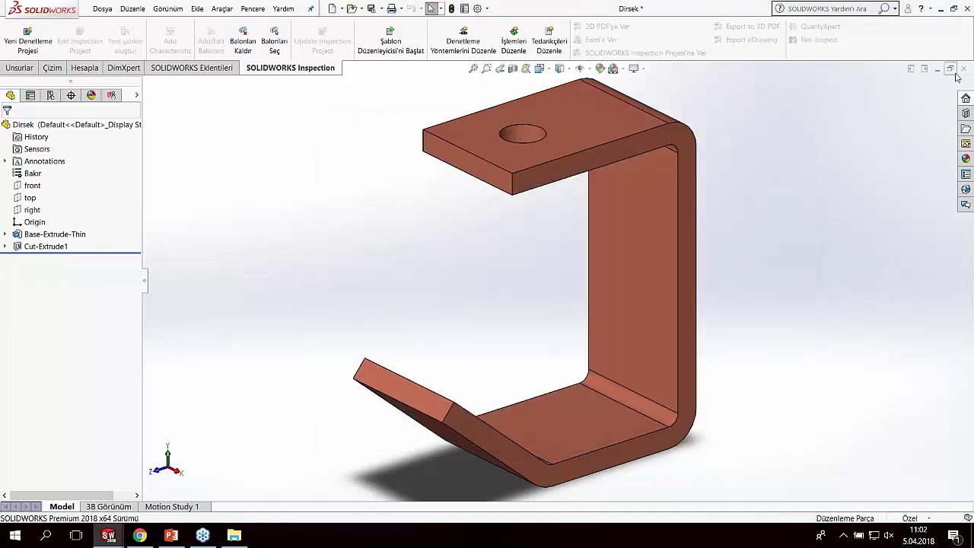
Step: Close the Dirsek part, the assembly, ARP 12 Pt Bolt and Krank Kolu without saving
{"action": "left_click", "coordinate": [962, 68]}
{"action": "left_click", "coordinate": [511, 268]}
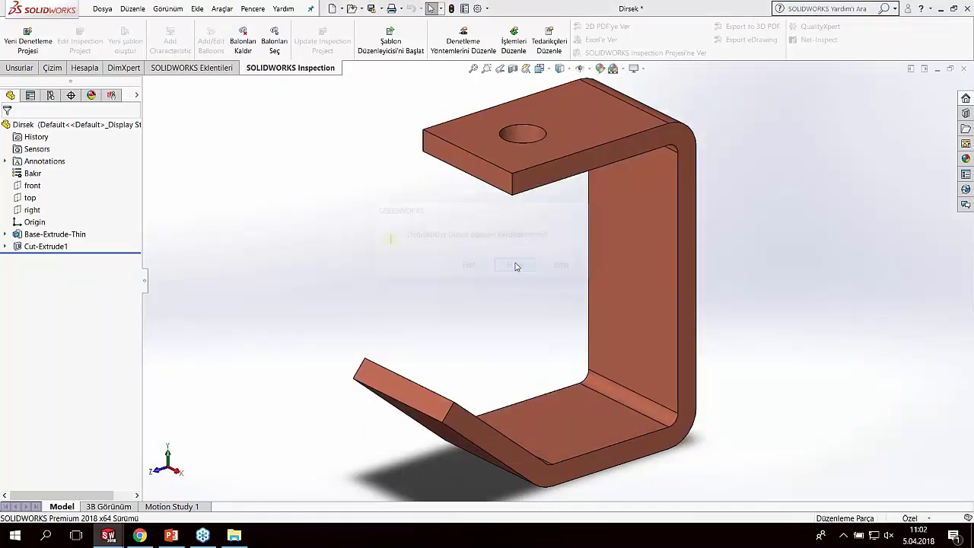
{"action": "left_click", "coordinate": [581, 292]}
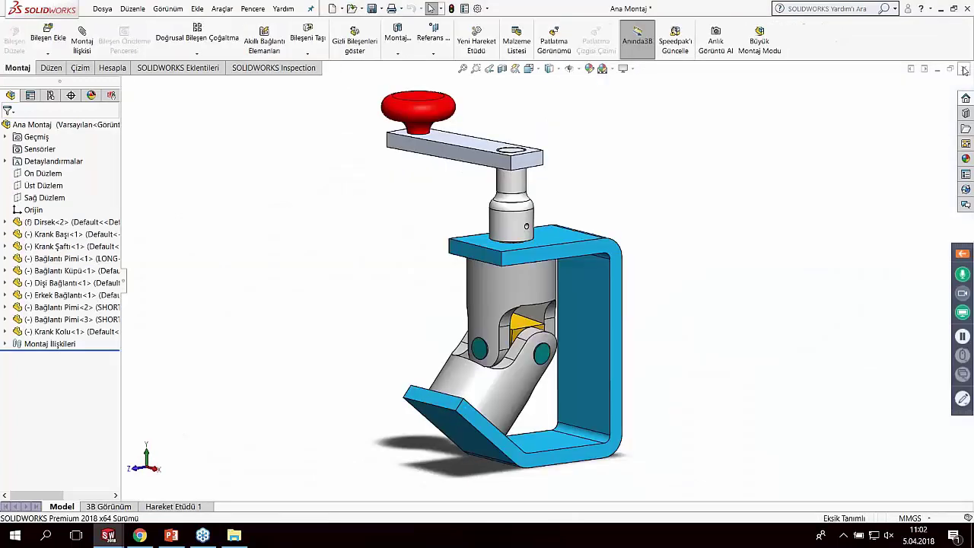
{"action": "left_click", "coordinate": [963, 69]}
{"action": "key", "text": "Return"}
{"action": "left_click", "coordinate": [963, 68]}
{"action": "left_click", "coordinate": [449, 284]}
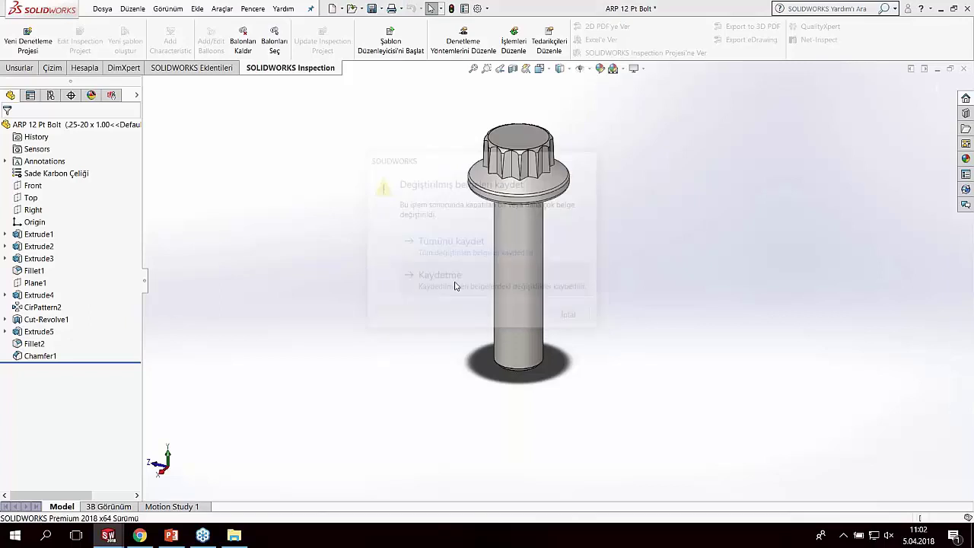
{"action": "left_click", "coordinate": [963, 68]}
{"action": "left_click", "coordinate": [533, 281]}
Step: Close the Dirsek drawing without saving and start a new blank part
{"action": "left_click", "coordinate": [966, 70]}
{"action": "left_click", "coordinate": [242, 219]}
{"action": "left_click", "coordinate": [247, 9]}
{"action": "left_click", "coordinate": [266, 314]}
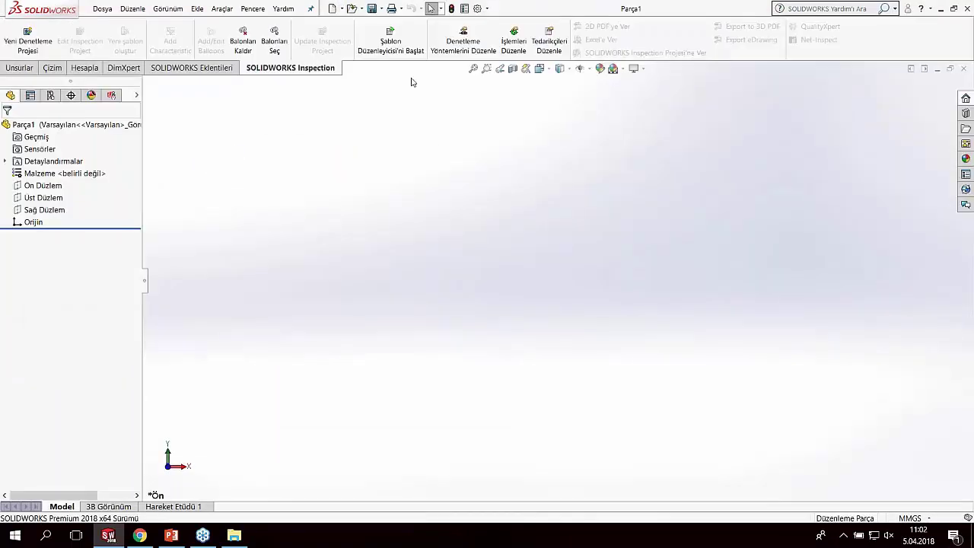
Step: Add custom properties Çizen as text and Malzeme linked to SW-Material
{"action": "left_click", "coordinate": [463, 9]}
{"action": "type", "text": "Çizen"}
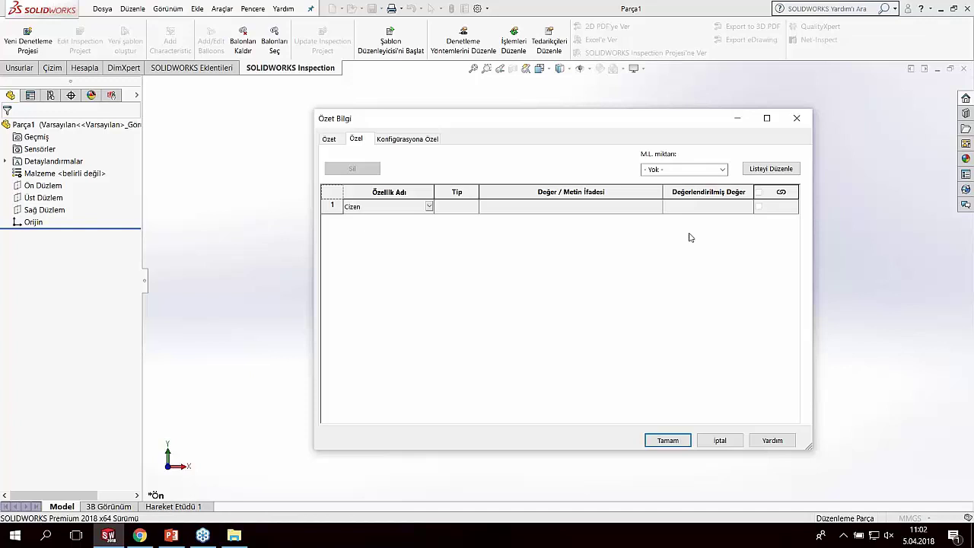
{"action": "key", "text": "Return"}
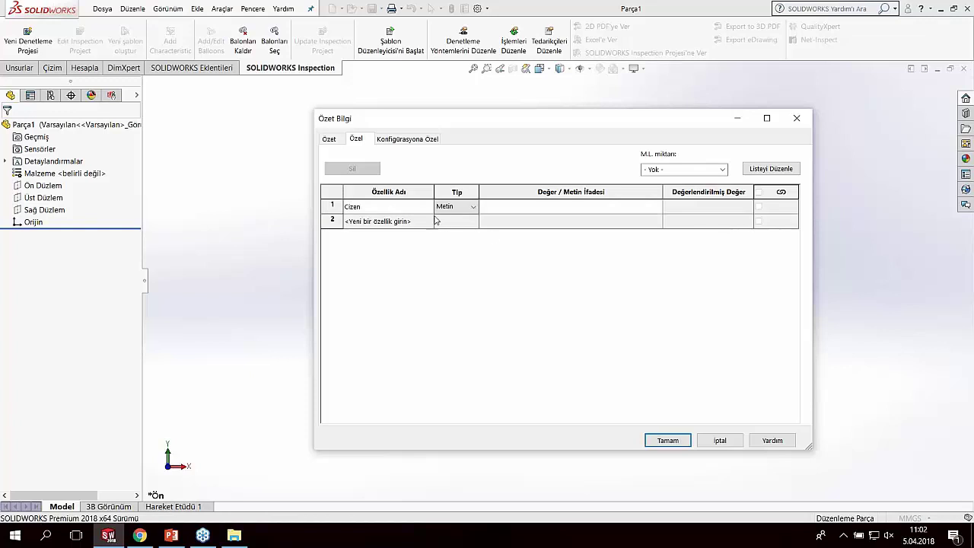
{"action": "left_click", "coordinate": [409, 221]}
{"action": "type", "text": "Malz"}
{"action": "key", "text": "Delete"}
{"action": "key", "text": "Return"}
Step: Add the Agirlik custom property linked to SW-Mass and save the properties
{"action": "left_click", "coordinate": [407, 237]}
{"action": "type", "text": "Agirlik"}
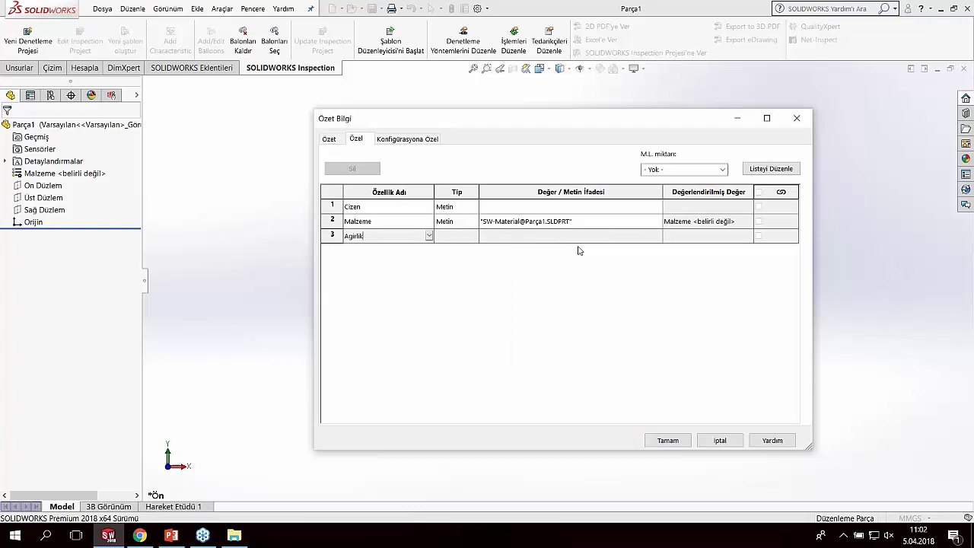
{"action": "left_click", "coordinate": [633, 241]}
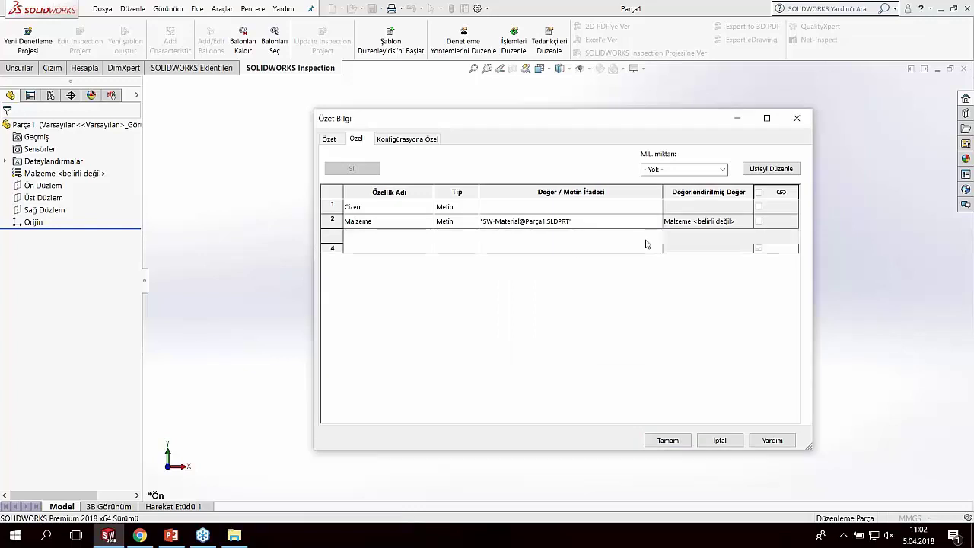
{"action": "left_click", "coordinate": [657, 236]}
{"action": "left_click", "coordinate": [489, 262]}
{"action": "left_click", "coordinate": [708, 215]}
{"action": "left_click", "coordinate": [668, 444]}
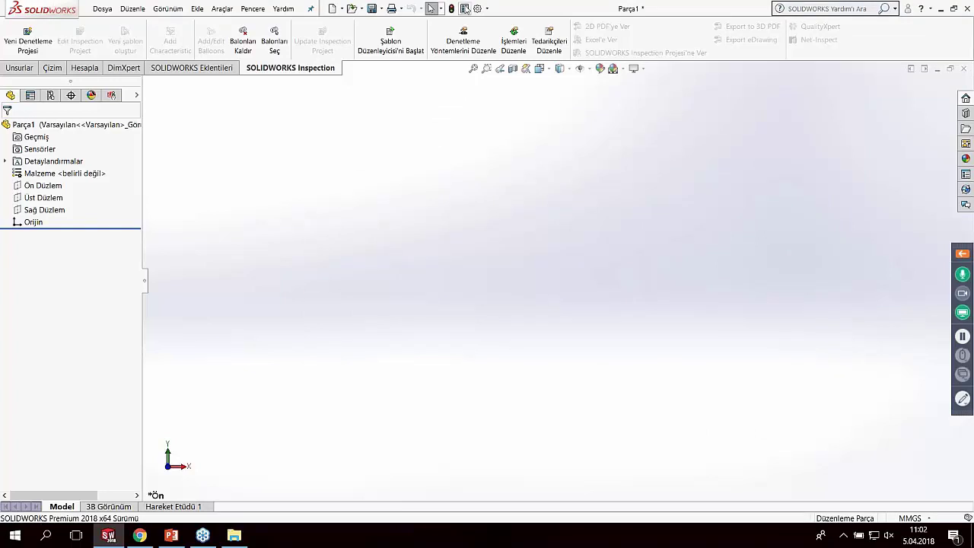
Step: Save the part as the Yenasoft.prtdot part template
{"action": "left_click", "coordinate": [464, 9]}
{"action": "left_click", "coordinate": [800, 120]}
{"action": "left_click", "coordinate": [102, 9]}
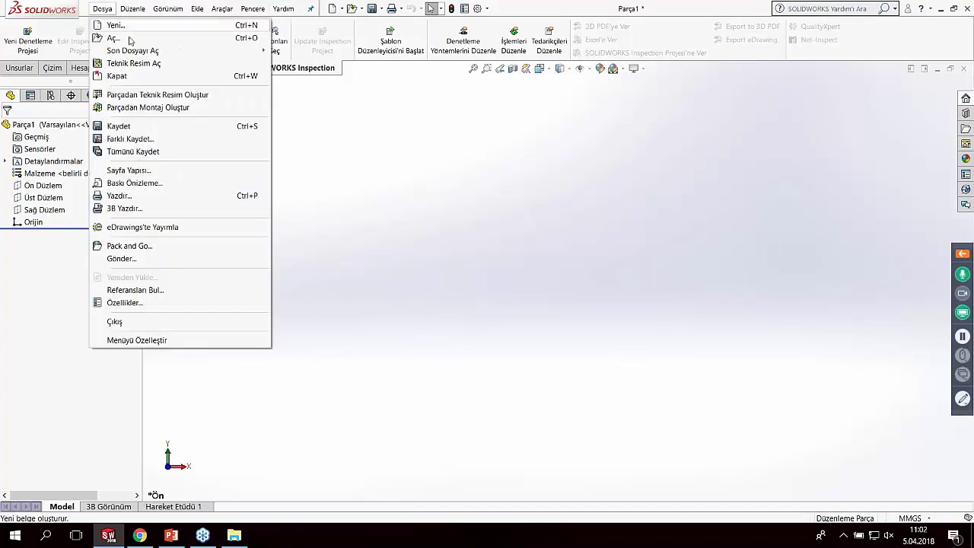
{"action": "left_click", "coordinate": [129, 139]}
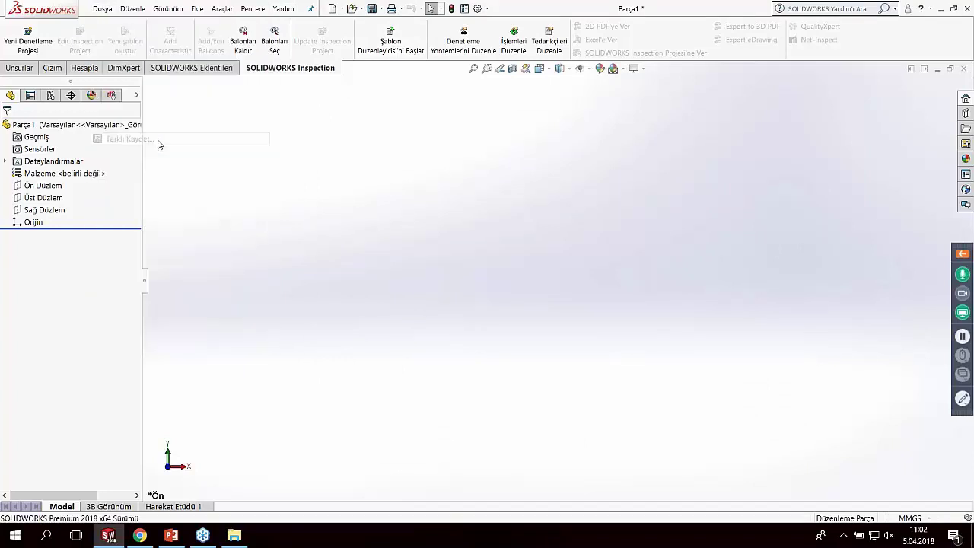
{"action": "left_click", "coordinate": [403, 287]}
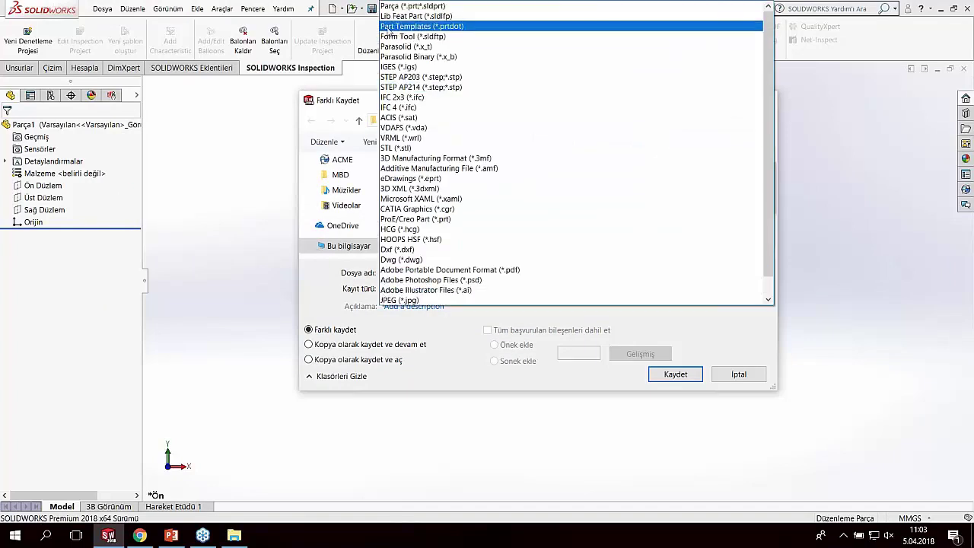
{"action": "left_click", "coordinate": [402, 27]}
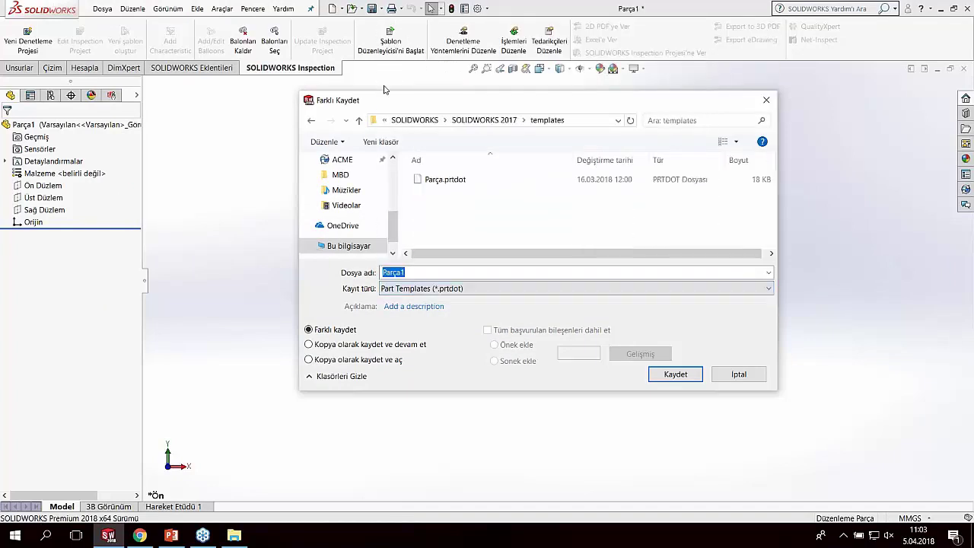
{"action": "left_click", "coordinate": [420, 274]}
{"action": "double_click", "coordinate": [413, 272]}
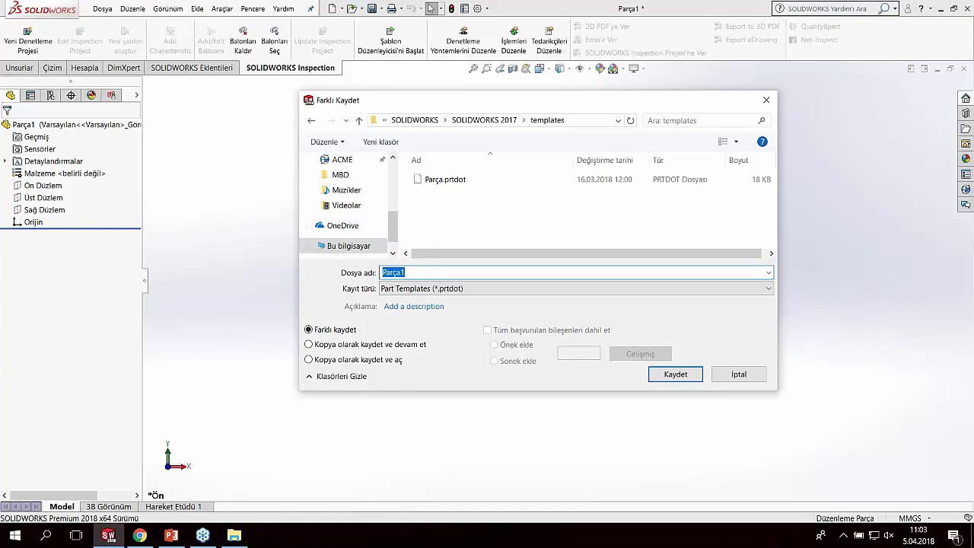
{"action": "type", "text": "Yenasoft"}
{"action": "left_click", "coordinate": [692, 377]}
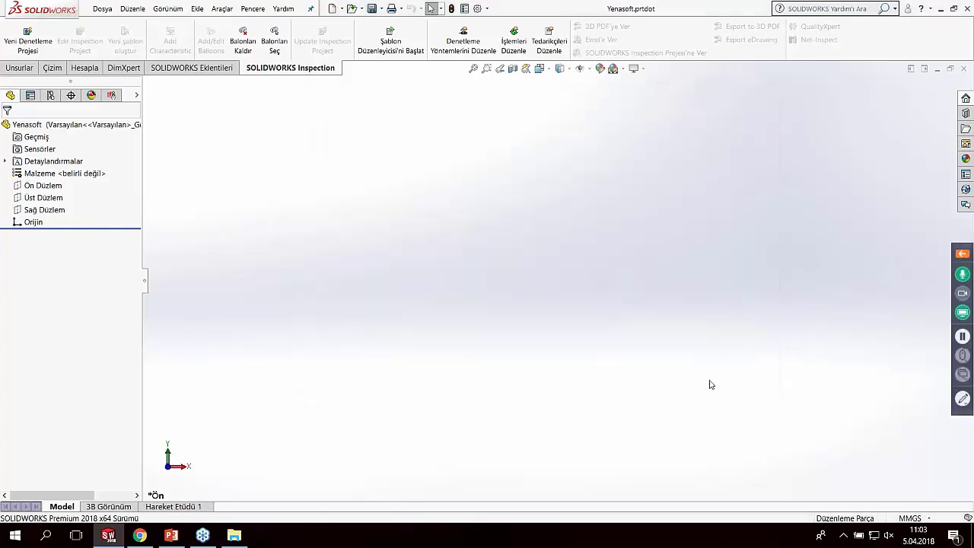
Step: Recheck the template's custom properties and close the Yenasoft.prtdot document
{"action": "left_click", "coordinate": [462, 9]}
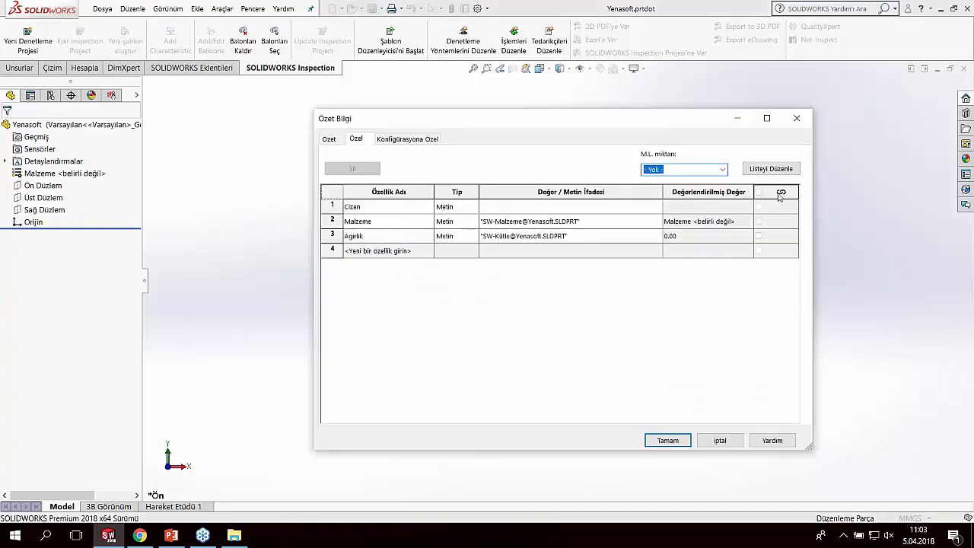
{"action": "left_click", "coordinate": [804, 122]}
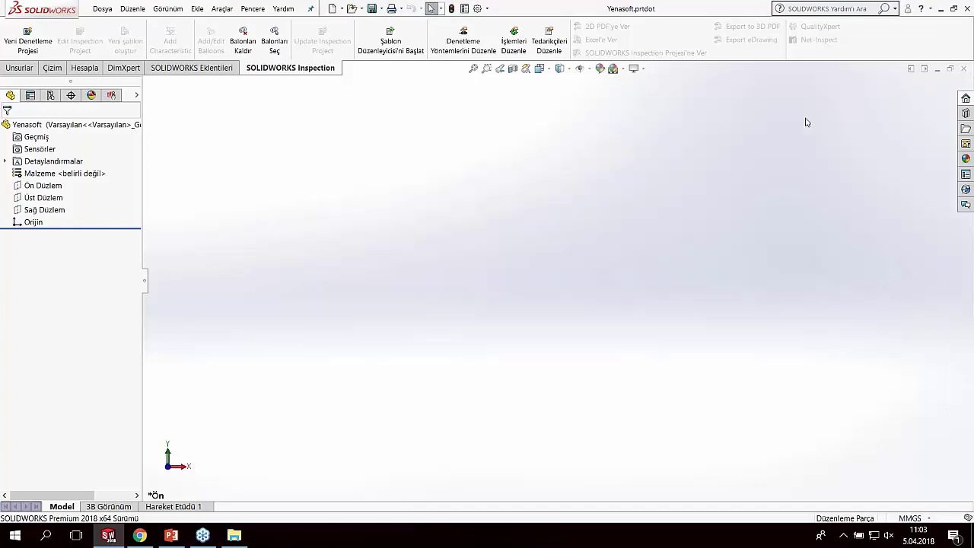
{"action": "left_click", "coordinate": [964, 70]}
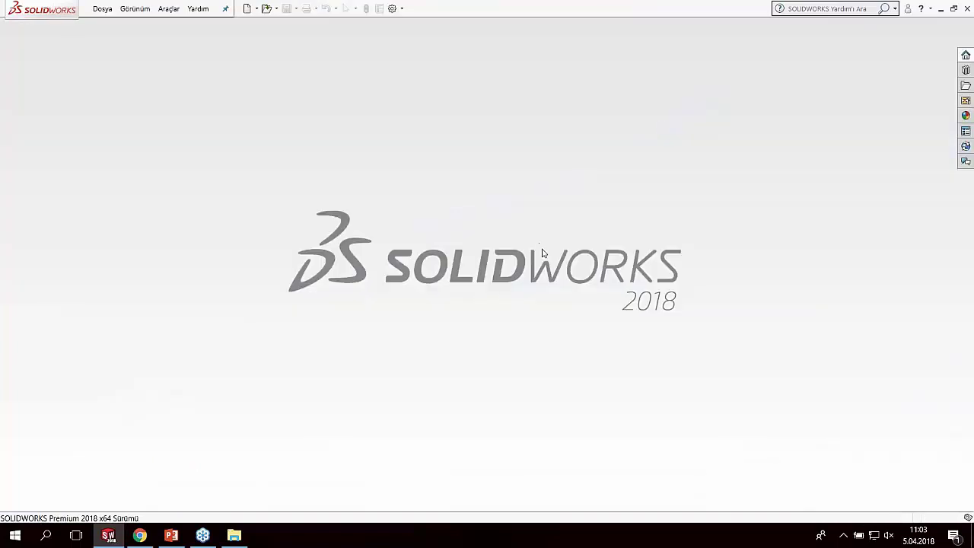
Step: Create Parça2 from the Yenasoft template in the Advanced New dialog and select Üst Düzlem
{"action": "left_click", "coordinate": [247, 8]}
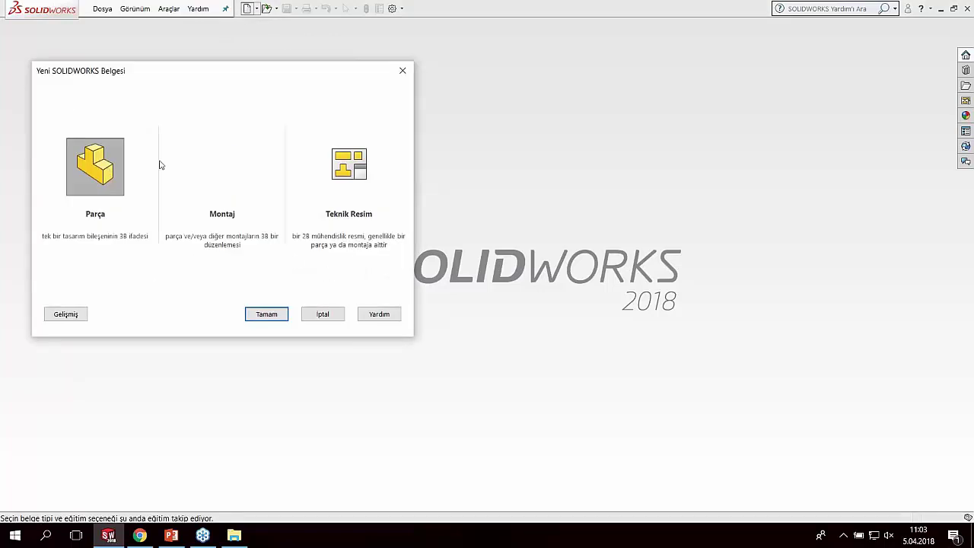
{"action": "left_click", "coordinate": [79, 316]}
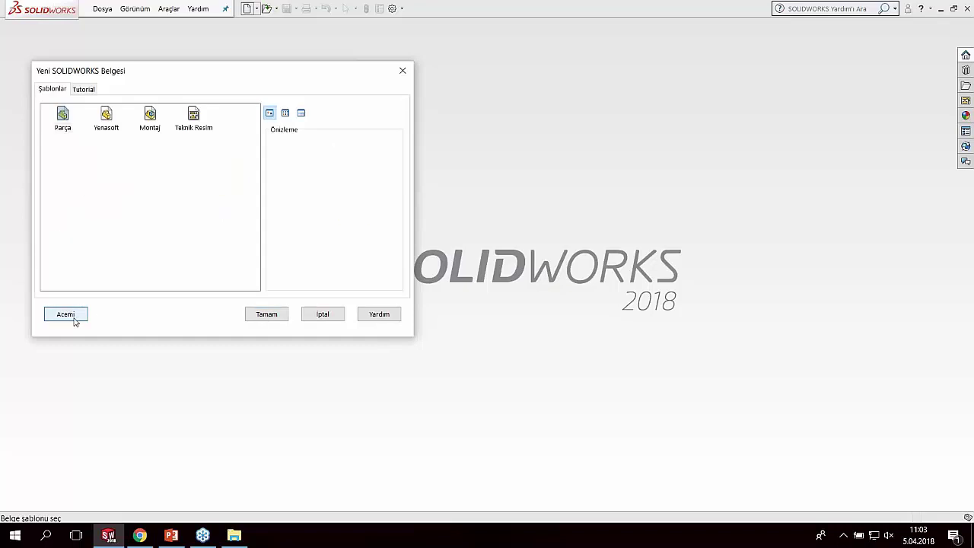
{"action": "left_click", "coordinate": [110, 122]}
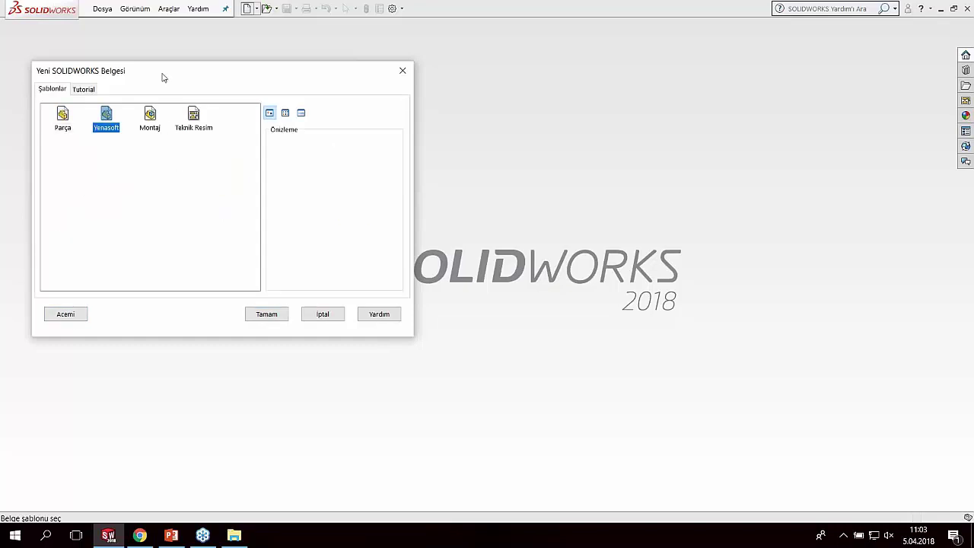
{"action": "left_click_drag", "start_coordinate": [173, 73], "coordinate": [181, 79]}
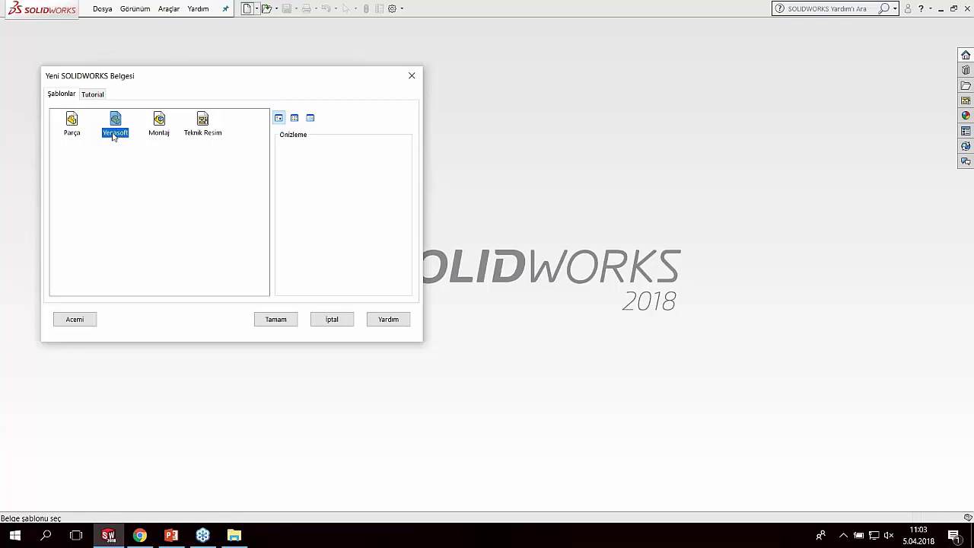
{"action": "left_click", "coordinate": [275, 320]}
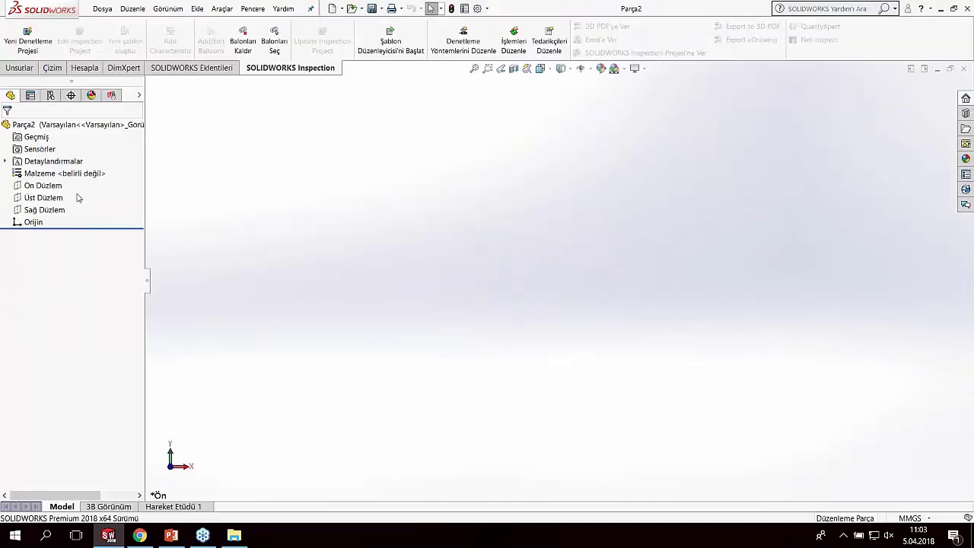
{"action": "left_click", "coordinate": [48, 198]}
Step: Sketch a circle centred on the origin of Üst Düzlem with a 100 mm diameter
{"action": "left_click", "coordinate": [56, 180]}
{"action": "left_click", "coordinate": [120, 26]}
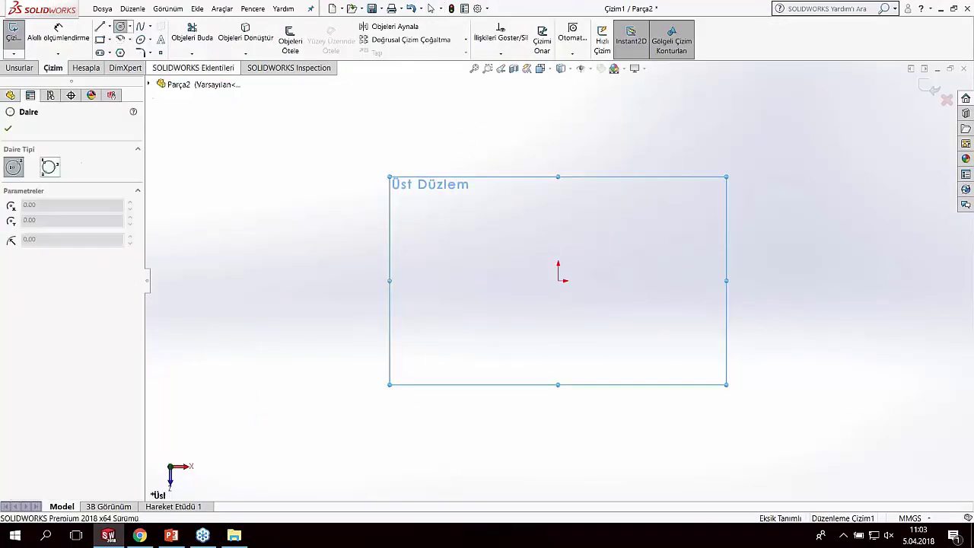
{"action": "left_click", "coordinate": [560, 280]}
{"action": "left_click", "coordinate": [631, 327]}
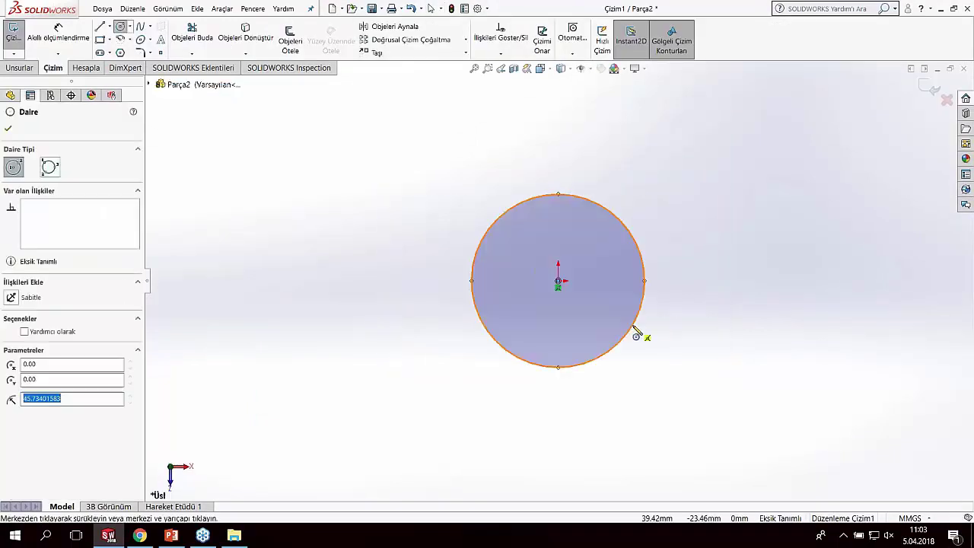
{"action": "left_click", "coordinate": [58, 34]}
{"action": "left_click", "coordinate": [646, 282]}
{"action": "left_click", "coordinate": [709, 285]}
{"action": "left_click", "coordinate": [702, 280]}
{"action": "type", "text": "100"}
{"action": "key", "text": "Return"}
Step: Extrude the circle 10 mm into a solid disc
{"action": "left_click", "coordinate": [20, 68]}
{"action": "left_click", "coordinate": [29, 38]}
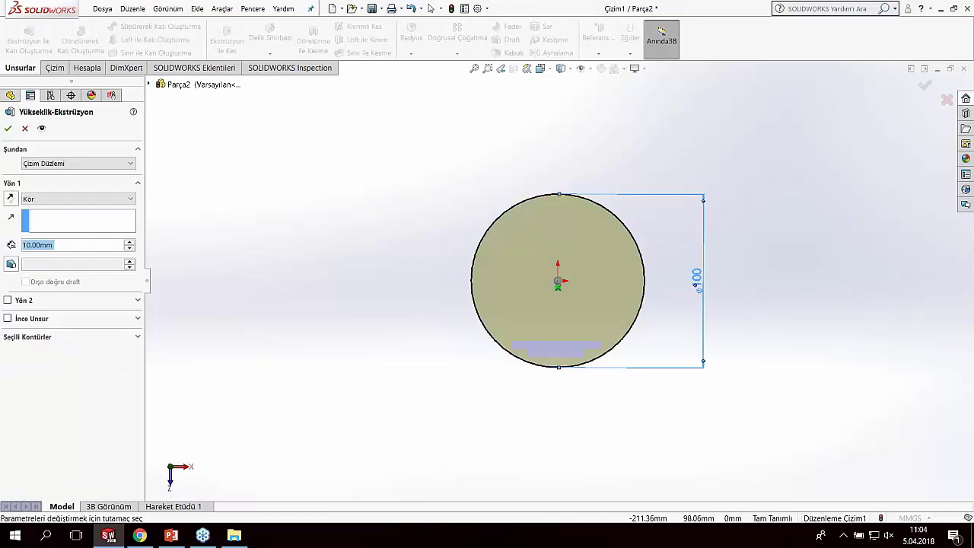
{"action": "left_click", "coordinate": [7, 127]}
Step: Make the part Dökme Alaşımlı Çelik and check Malzeme and Agirlik 573.34 in its properties
{"action": "right_click", "coordinate": [39, 173]}
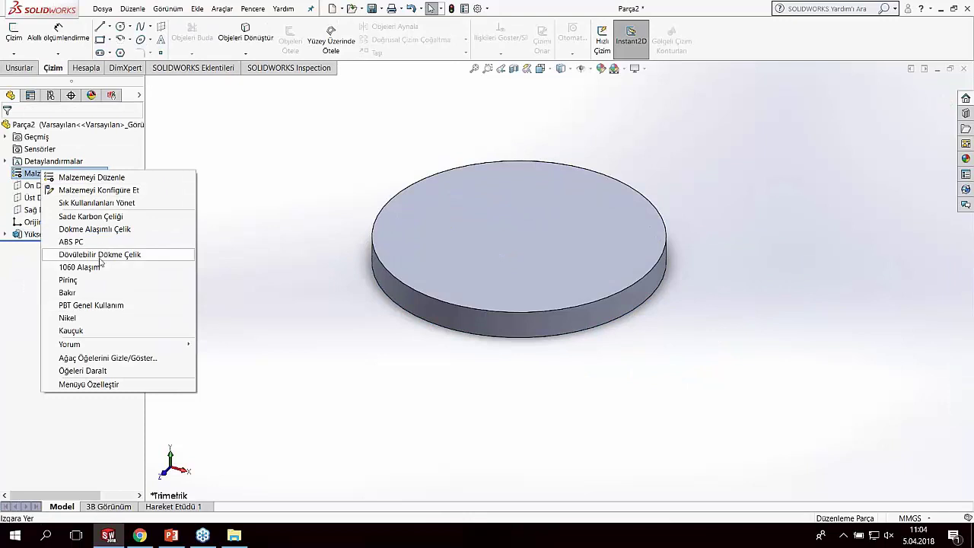
{"action": "left_click", "coordinate": [100, 231]}
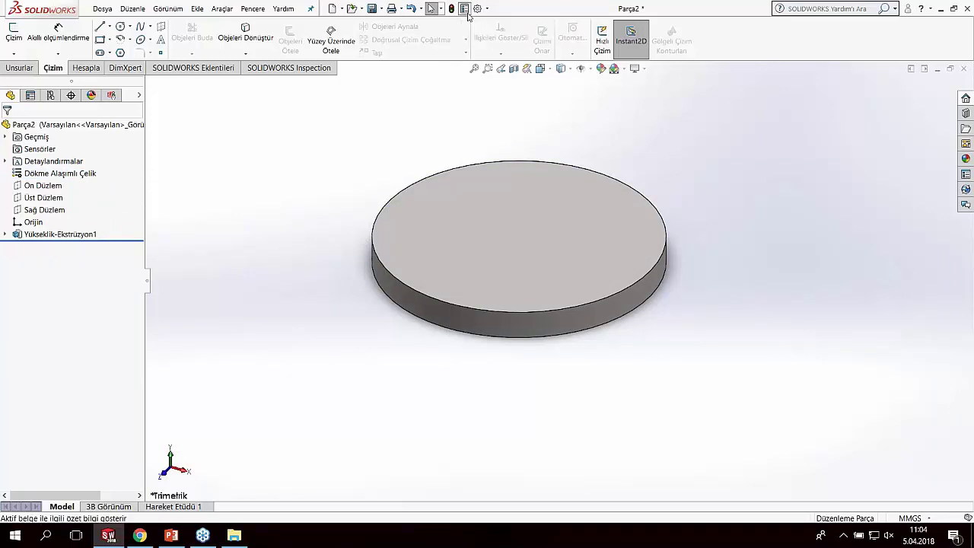
{"action": "left_click", "coordinate": [467, 13]}
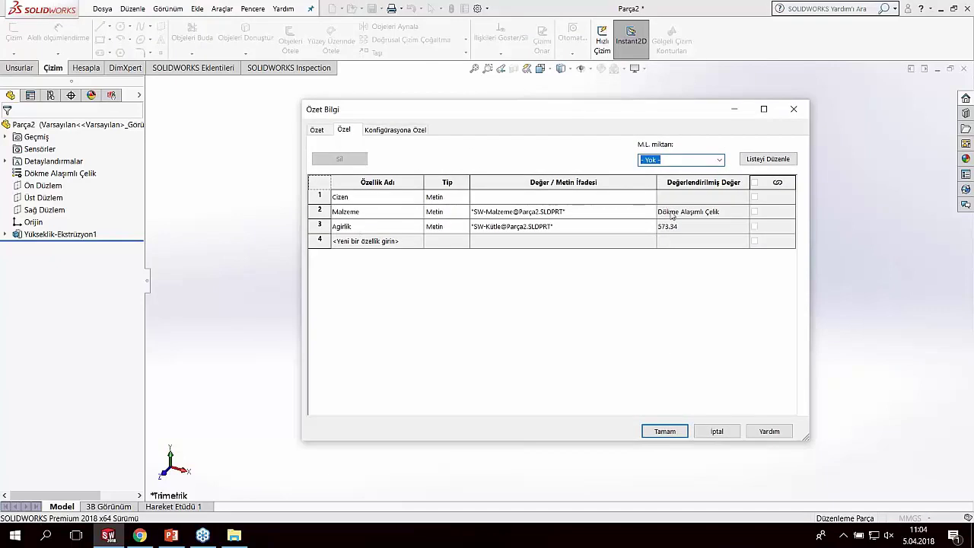
{"action": "left_click", "coordinate": [662, 439]}
Step: Save Parça2 to the desktop (Masaüstü)
{"action": "left_click", "coordinate": [371, 9]}
{"action": "left_click", "coordinate": [347, 187]}
{"action": "left_click", "coordinate": [676, 379]}
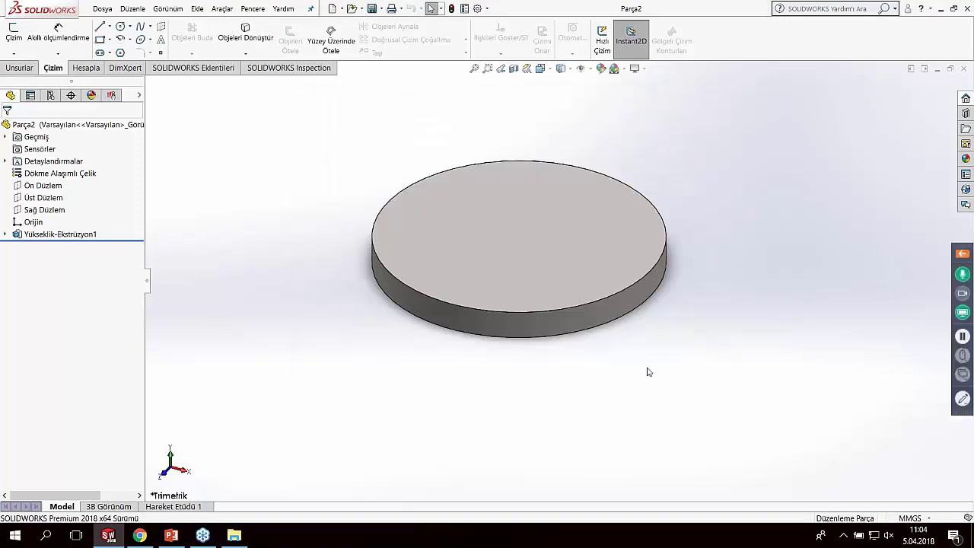
{"action": "left_click", "coordinate": [341, 8]}
Step: Make a Parça2 drawing on the Teknik Resim Anteti.slddrt sheet format and place its *Alt view
{"action": "left_click", "coordinate": [368, 36]}
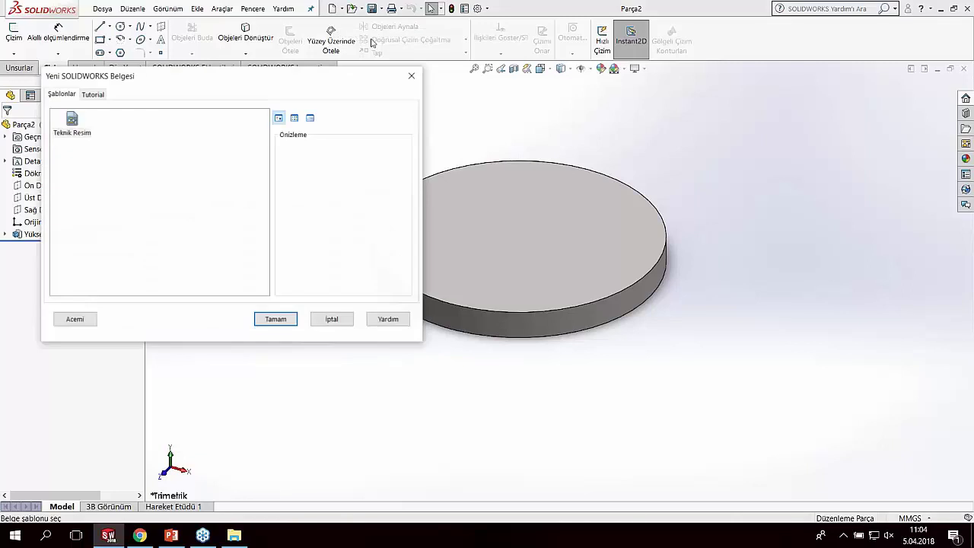
{"action": "left_click_drag", "start_coordinate": [207, 81], "coordinate": [322, 93]}
{"action": "left_click", "coordinate": [394, 332]}
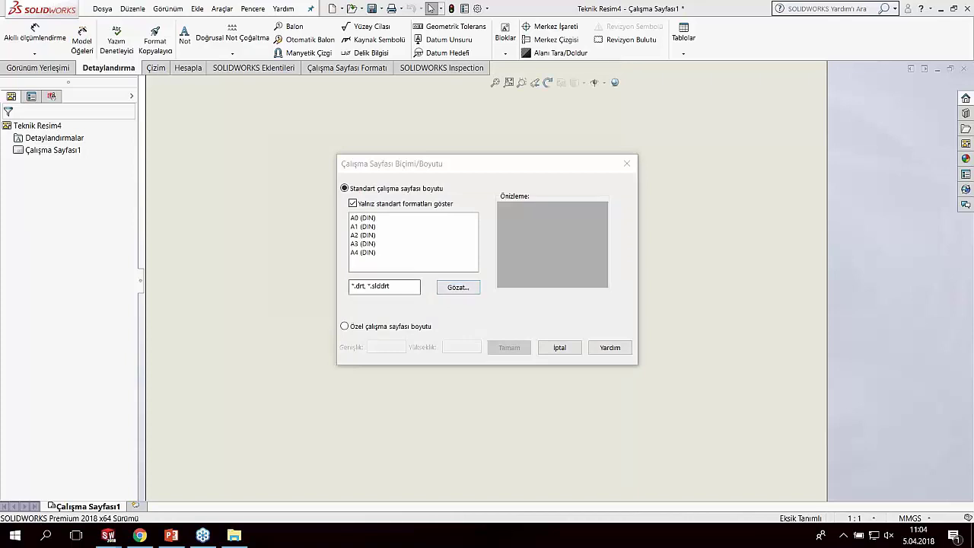
{"action": "left_click", "coordinate": [466, 292]}
{"action": "left_click_drag", "start_coordinate": [813, 335], "coordinate": [813, 397]}
{"action": "left_click", "coordinate": [509, 404]}
{"action": "left_click", "coordinate": [716, 459]}
{"action": "left_click", "coordinate": [509, 347]}
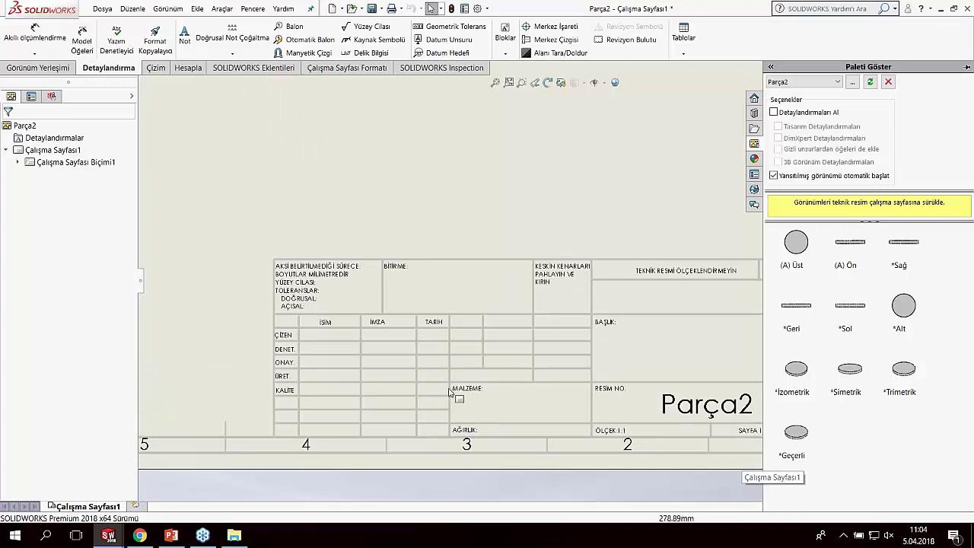
{"action": "left_click_drag", "start_coordinate": [903, 309], "coordinate": [510, 84]}
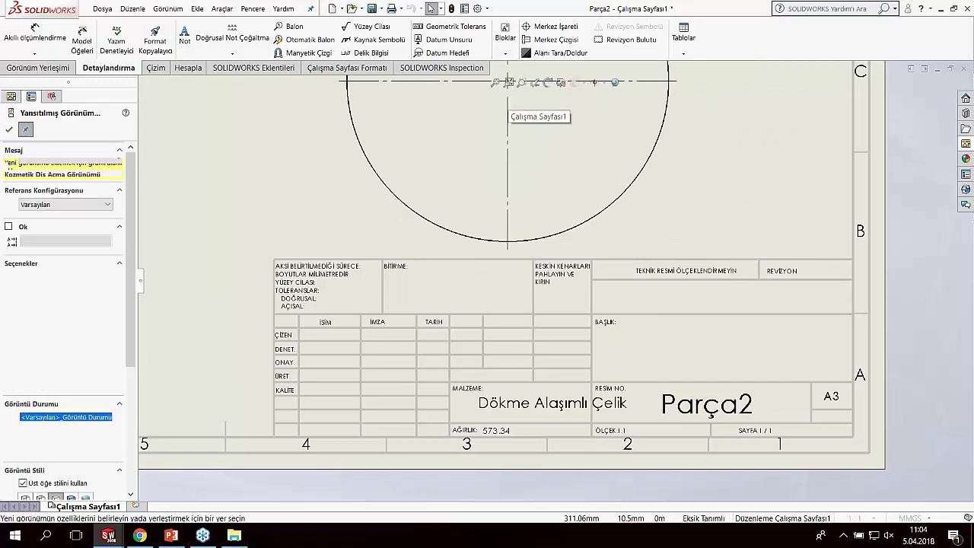
Step: Finish placing views and zoom into the title block showing Dökme Alaşımlı Çelik and weight 573.34
{"action": "key", "text": "Escape"}
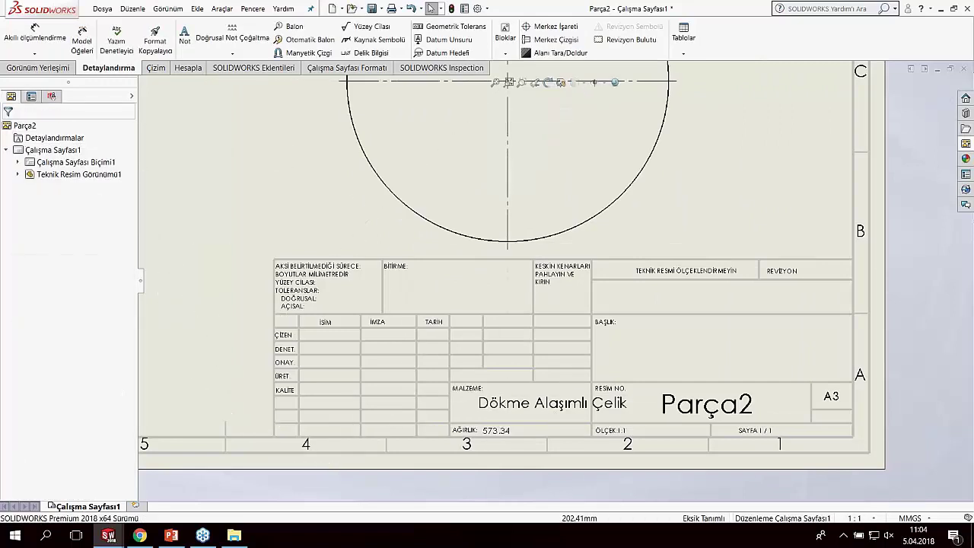
{"action": "key", "text": "f"}
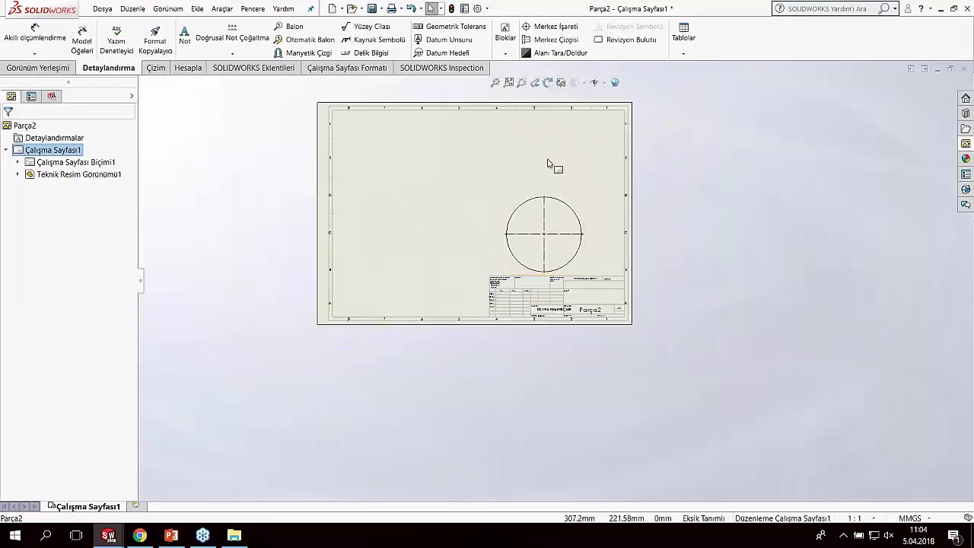
{"action": "scroll", "coordinate": [537, 323], "scroll_direction": "down", "scroll_amount": 2}
{"action": "scroll", "coordinate": [540, 327], "scroll_direction": "down", "scroll_amount": 1}
{"action": "scroll", "coordinate": [536, 329], "scroll_direction": "down", "scroll_amount": 2}
{"action": "scroll", "coordinate": [532, 332], "scroll_direction": "down", "scroll_amount": 1}
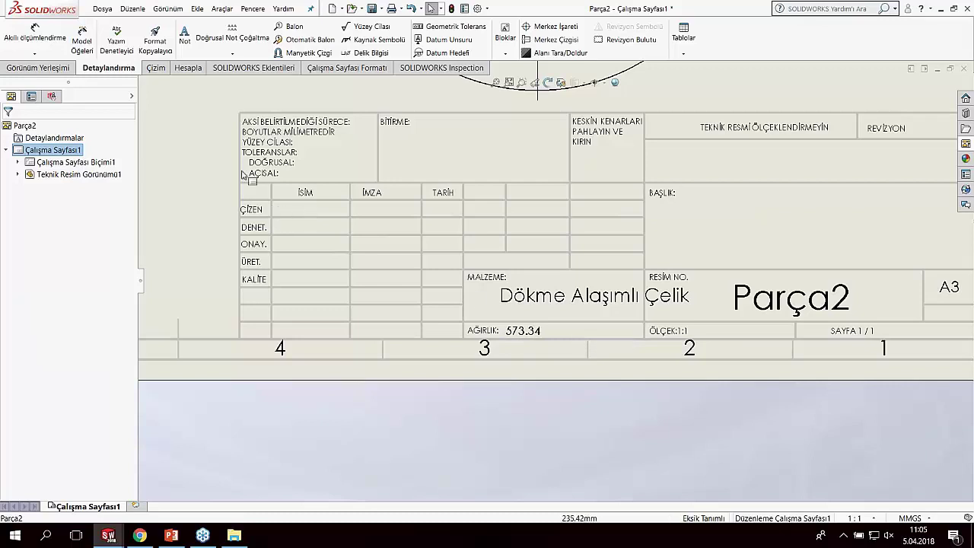
{"action": "scroll", "coordinate": [554, 280], "scroll_direction": "up", "scroll_amount": 5}
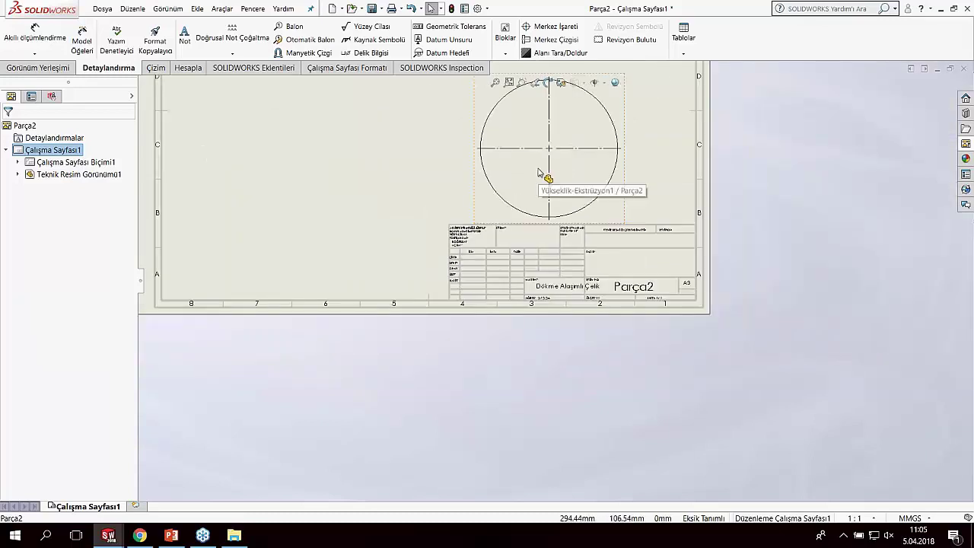
Step: In the Parça2 part, enter Yenasoft as the Çizen custom property value
{"action": "key", "text": "ctrl+Tab"}
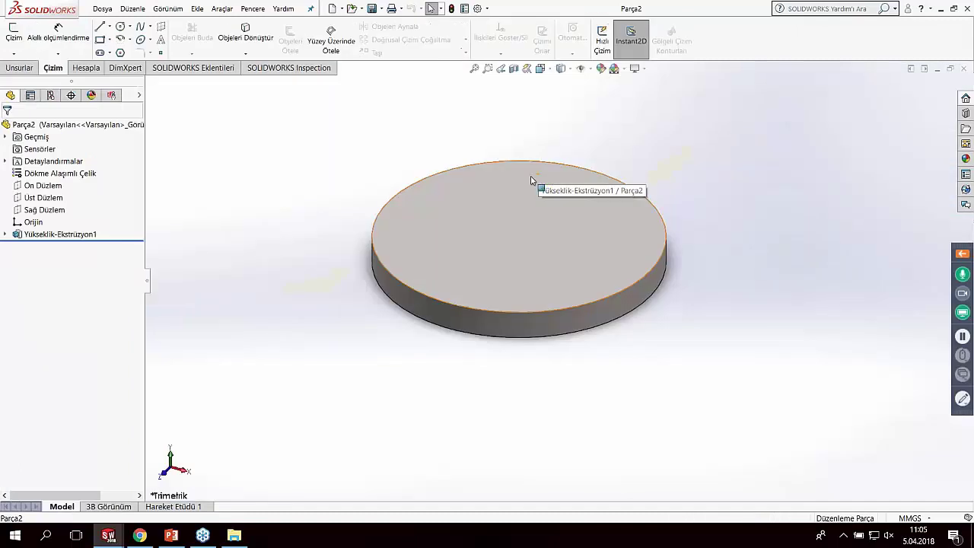
{"action": "left_click", "coordinate": [464, 9]}
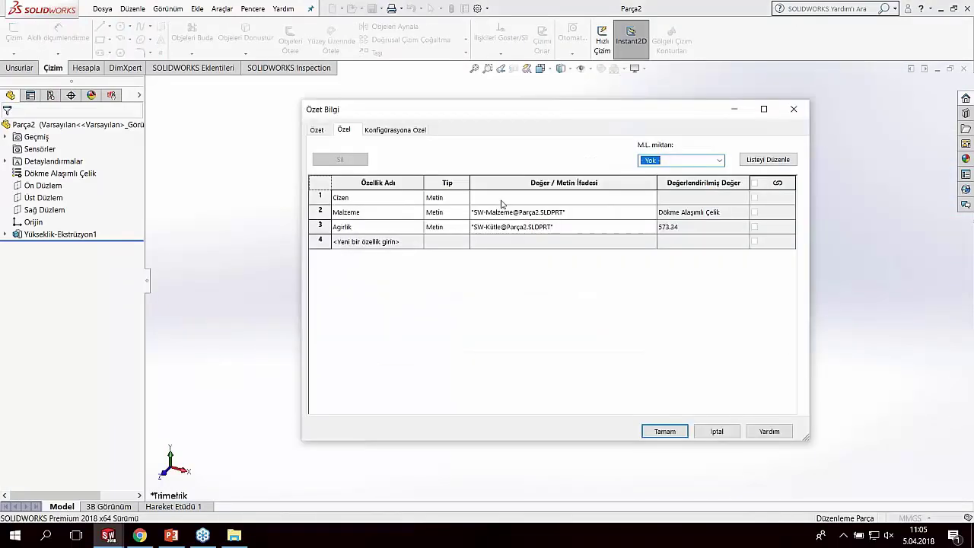
{"action": "type", "text": "Yenasoft"}
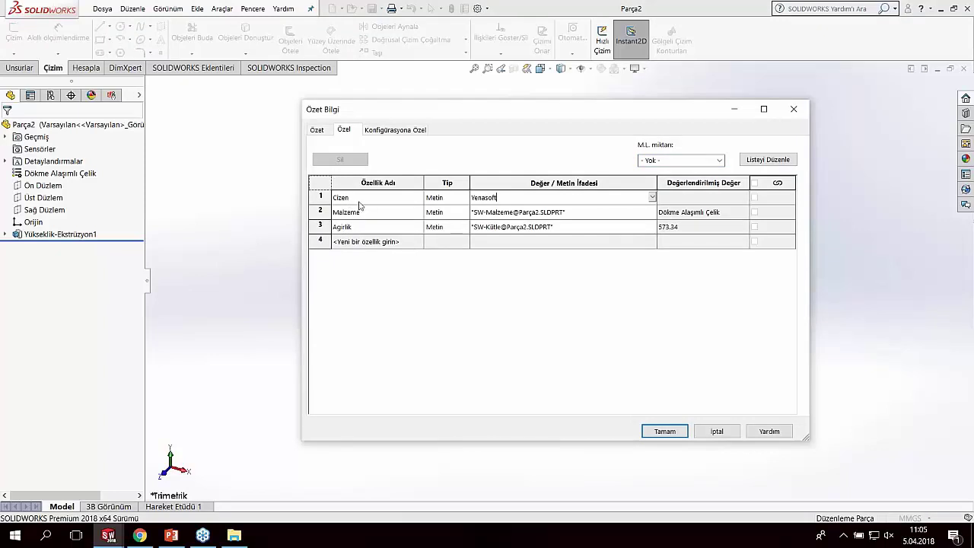
{"action": "left_click", "coordinate": [665, 431]}
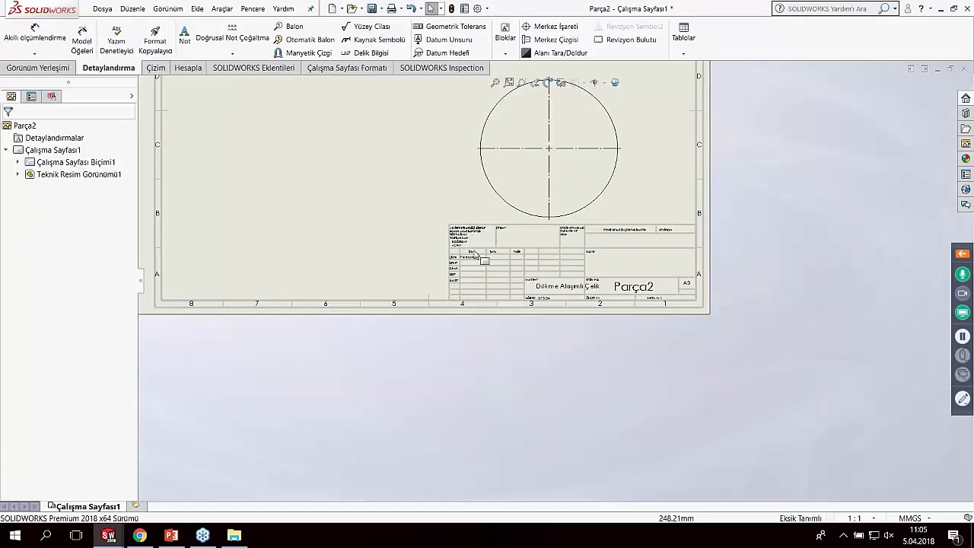
{"action": "scroll", "coordinate": [477, 256], "scroll_direction": "down", "scroll_amount": 2}
{"action": "scroll", "coordinate": [502, 270], "scroll_direction": "down", "scroll_amount": 3}
{"action": "scroll", "coordinate": [518, 280], "scroll_direction": "up", "scroll_amount": 5}
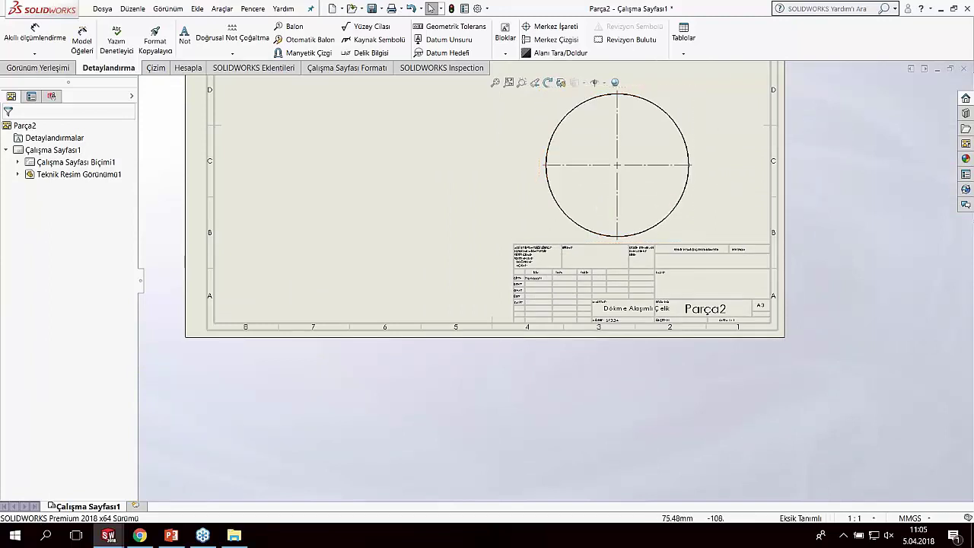
{"action": "key", "text": "f"}
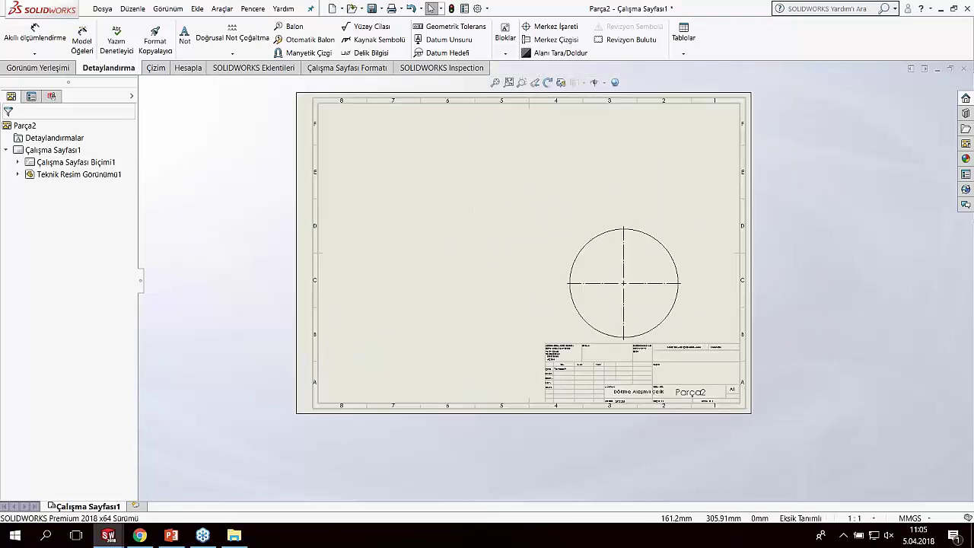
{"action": "left_click", "coordinate": [477, 8]}
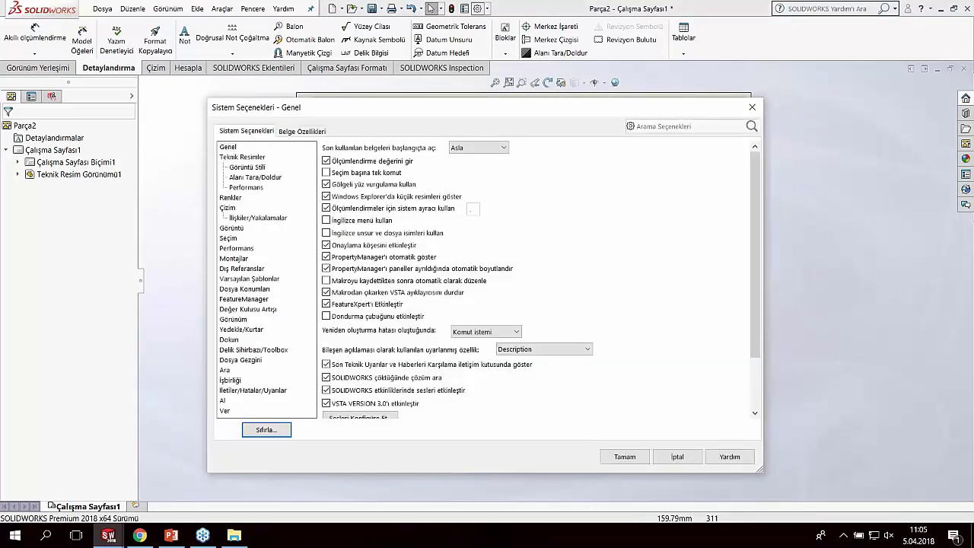
{"action": "left_click", "coordinate": [302, 131]}
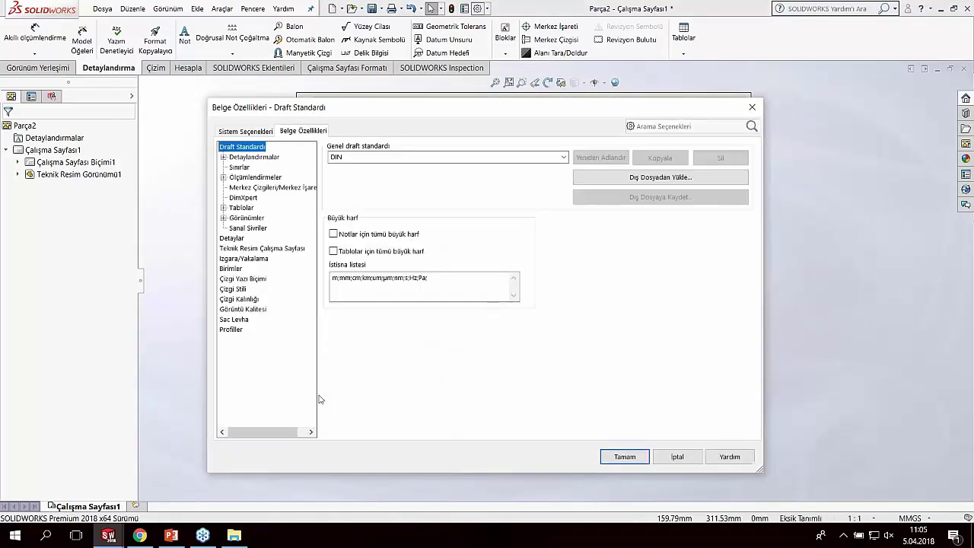
{"action": "left_click", "coordinate": [750, 109]}
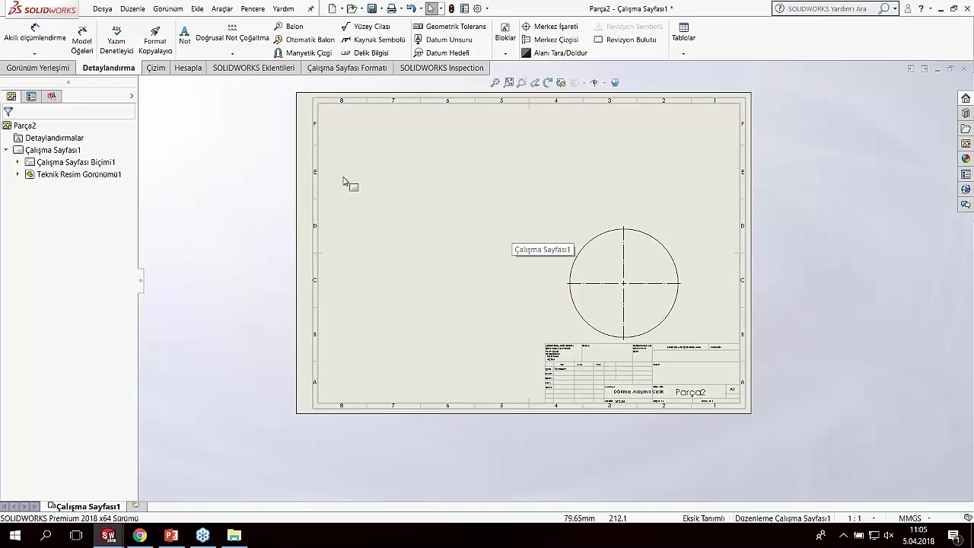
Step: Open Çalışma Sayfası1's sheet properties, move the dialog aside, and switch to the PowerPoint deck
{"action": "right_click", "coordinate": [475, 192]}
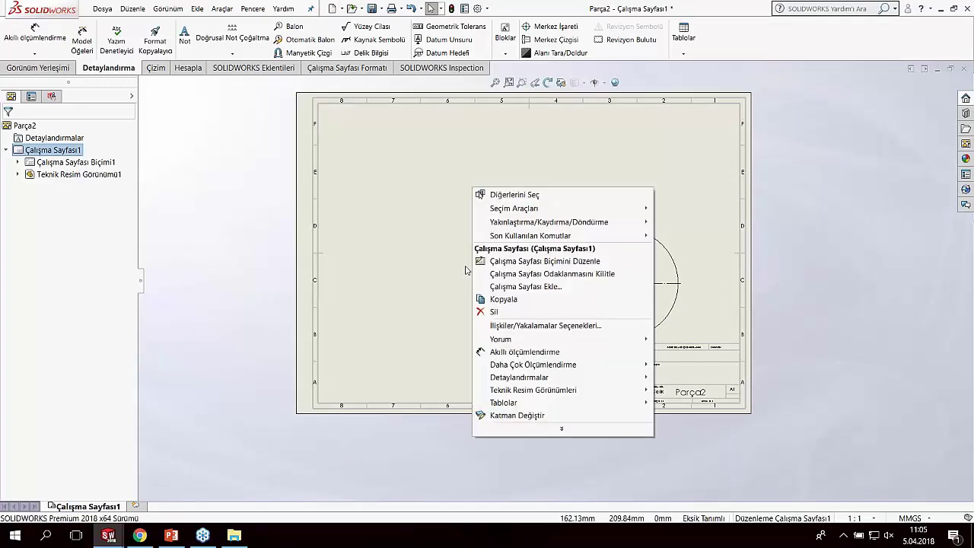
{"action": "left_click", "coordinate": [502, 429]}
{"action": "left_click", "coordinate": [506, 337]}
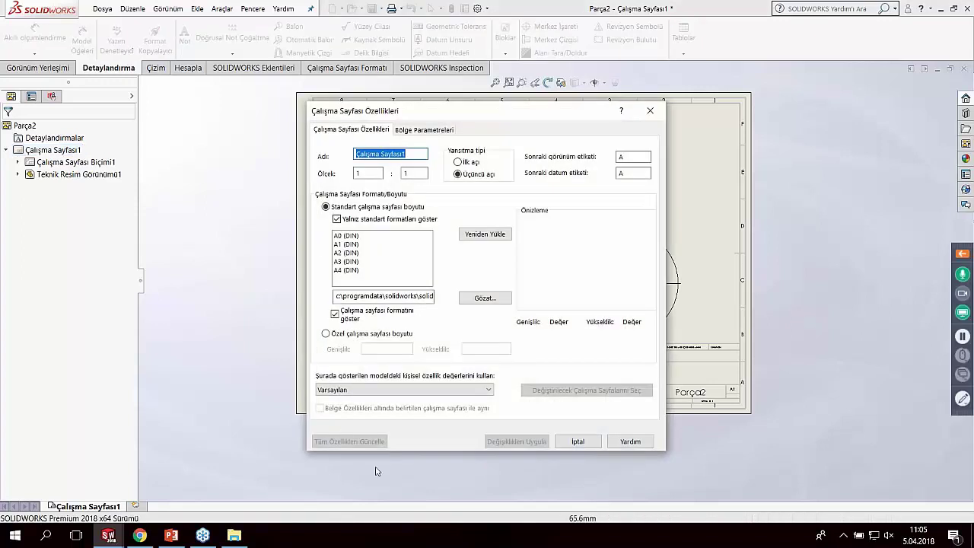
{"action": "left_click_drag", "start_coordinate": [487, 116], "coordinate": [708, 123]}
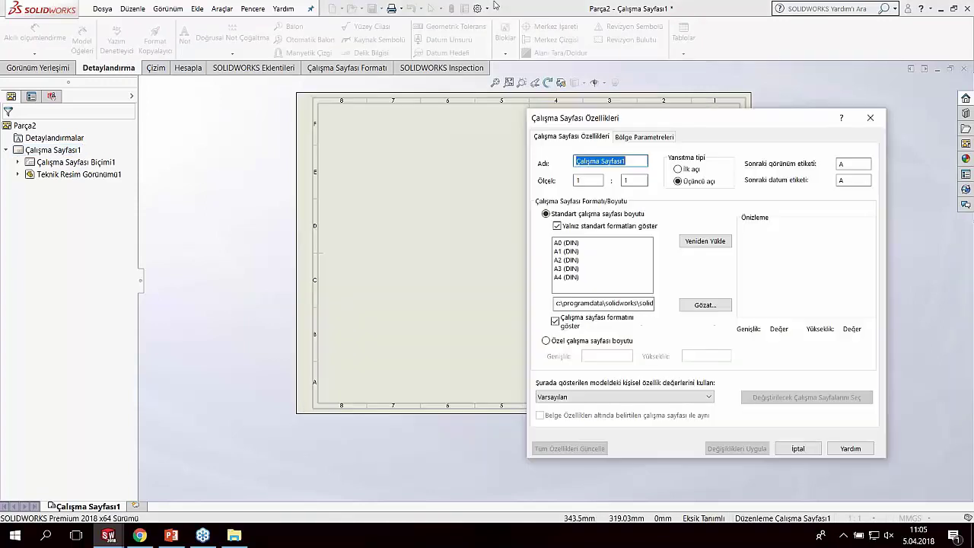
{"action": "left_click", "coordinate": [184, 532]}
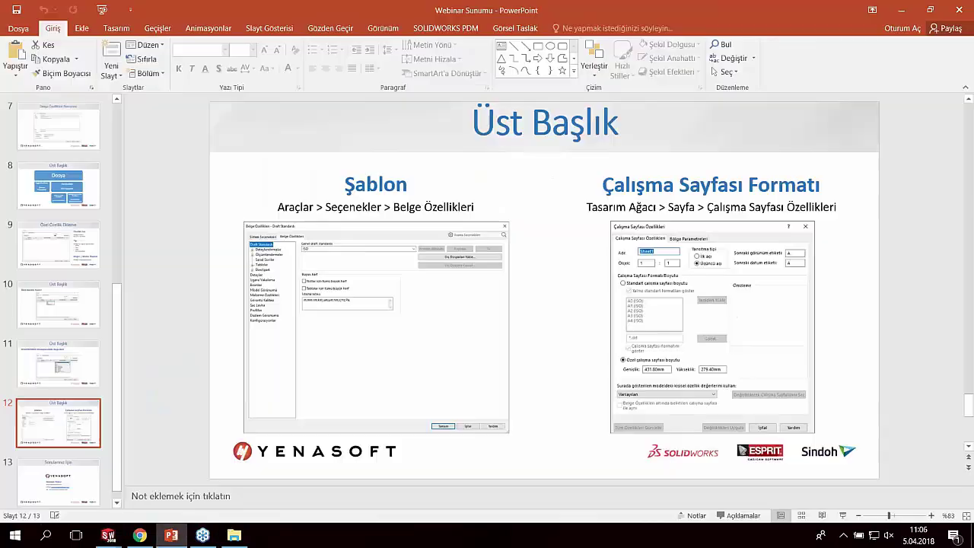
Step: Browse the Üst Başlık slides, minimize PowerPoint, and reposition the Çalışma Sayfası Özellikleri dialog
{"action": "scroll", "coordinate": [409, 376], "scroll_direction": "down", "scroll_amount": 2}
{"action": "scroll", "coordinate": [409, 375], "scroll_direction": "up", "scroll_amount": 2}
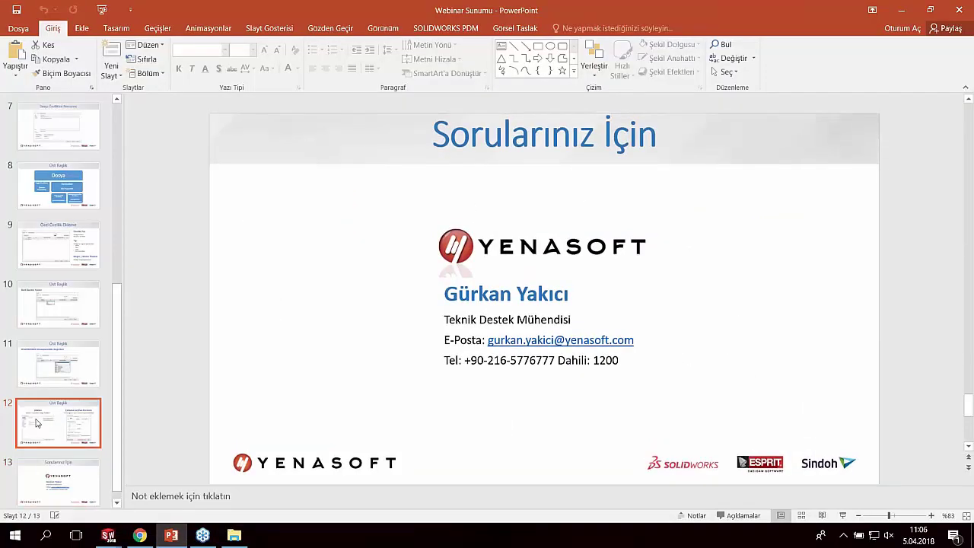
{"action": "left_click", "coordinate": [901, 10]}
{"action": "left_click_drag", "start_coordinate": [643, 117], "coordinate": [400, 116]}
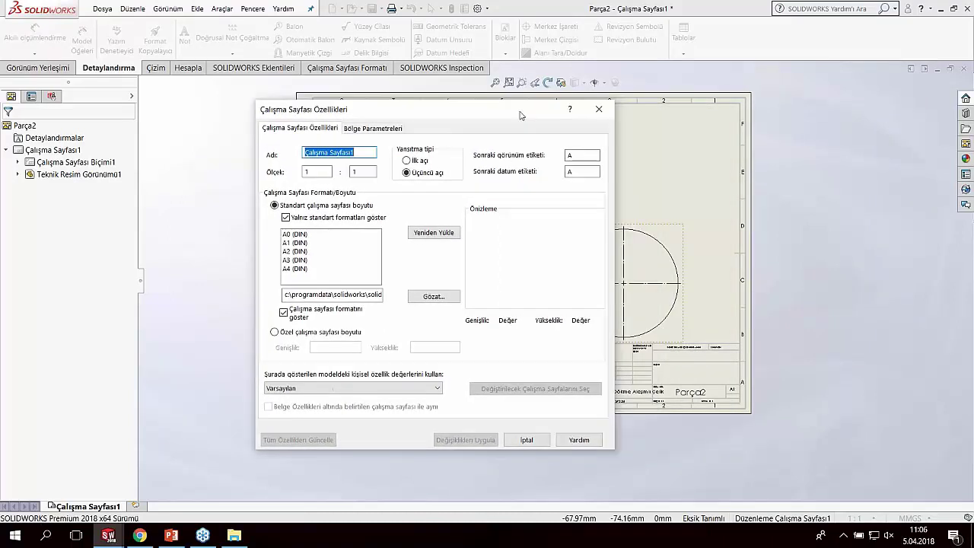
Step: Review the Bölge Parametreleri zone margins, then close the sheet properties dialog
{"action": "left_click_drag", "start_coordinate": [502, 114], "coordinate": [399, 122]}
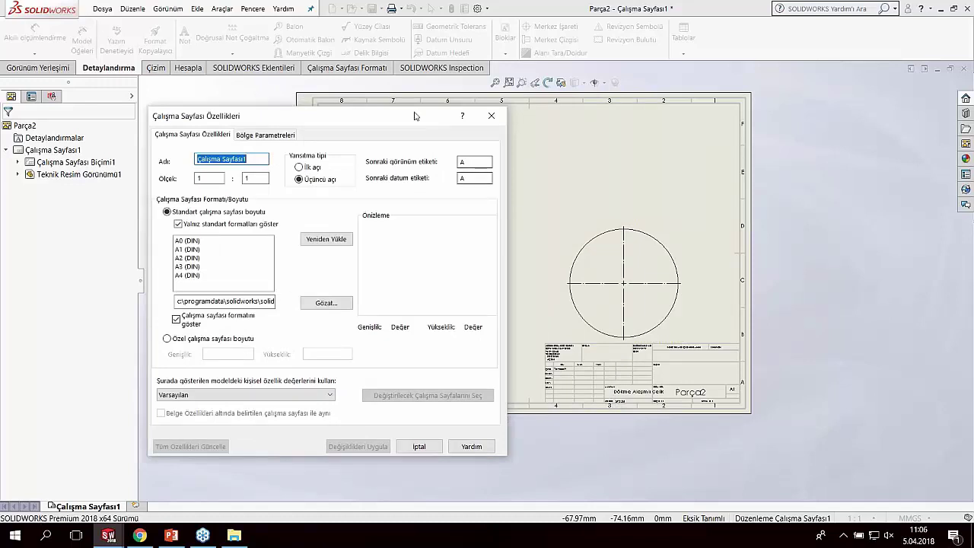
{"action": "left_click_drag", "start_coordinate": [415, 115], "coordinate": [669, 107]}
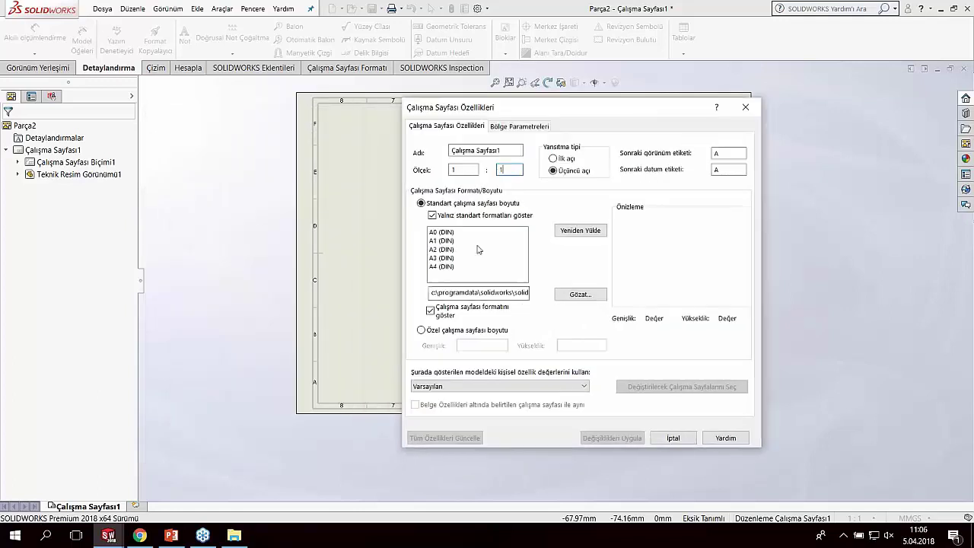
{"action": "left_click", "coordinate": [515, 128]}
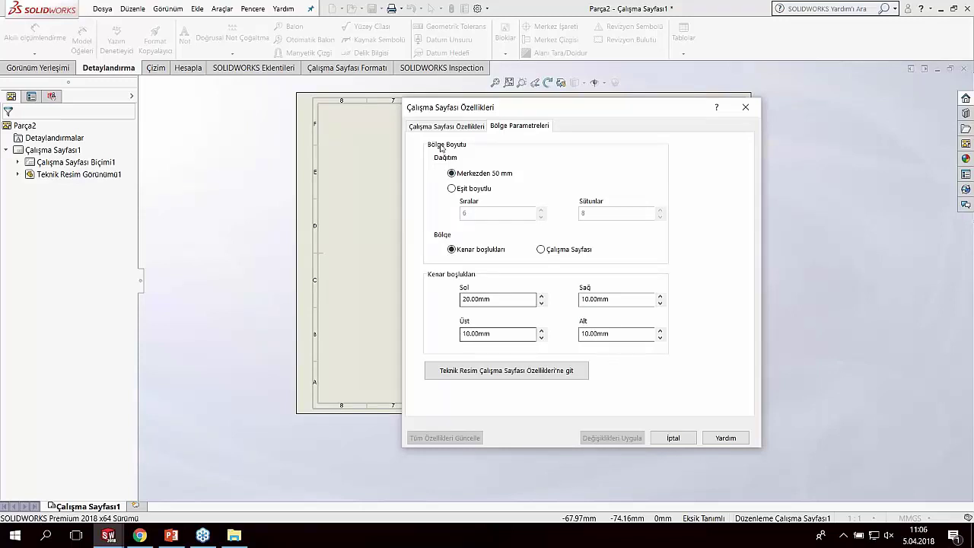
{"action": "left_click", "coordinate": [446, 127]}
{"action": "key", "text": "Return"}
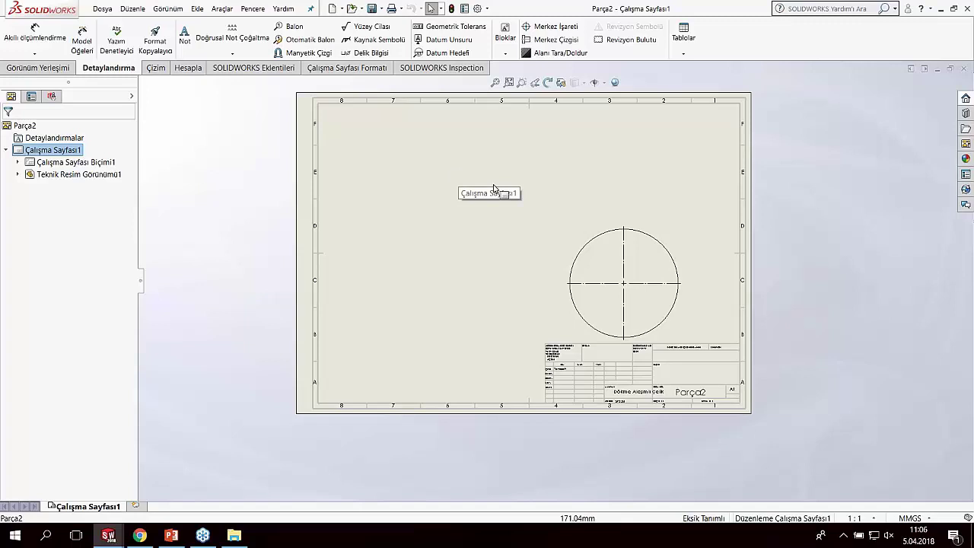
Step: Browse the Ekle > Tablolar table types without inserting anything
{"action": "scroll", "coordinate": [537, 411], "scroll_direction": "down", "scroll_amount": 4}
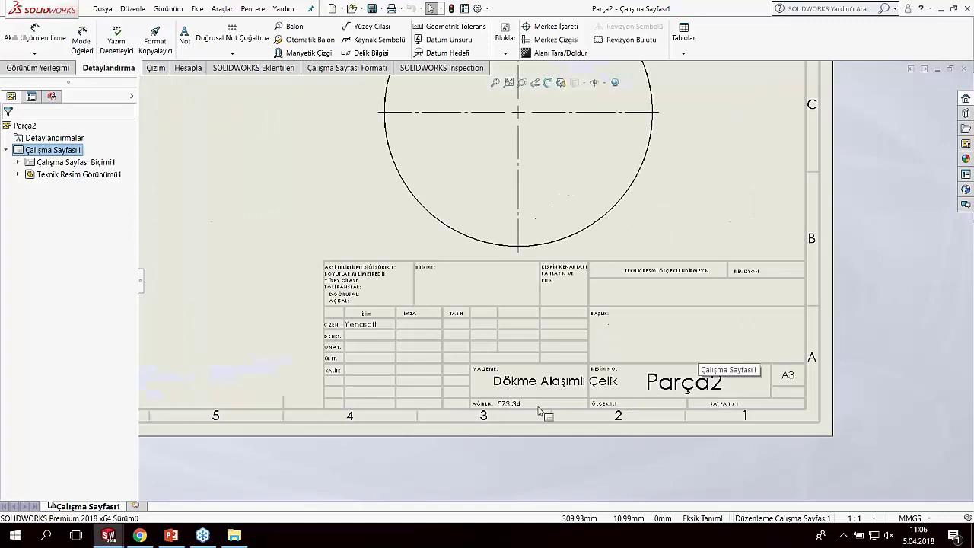
{"action": "left_click", "coordinate": [198, 9]}
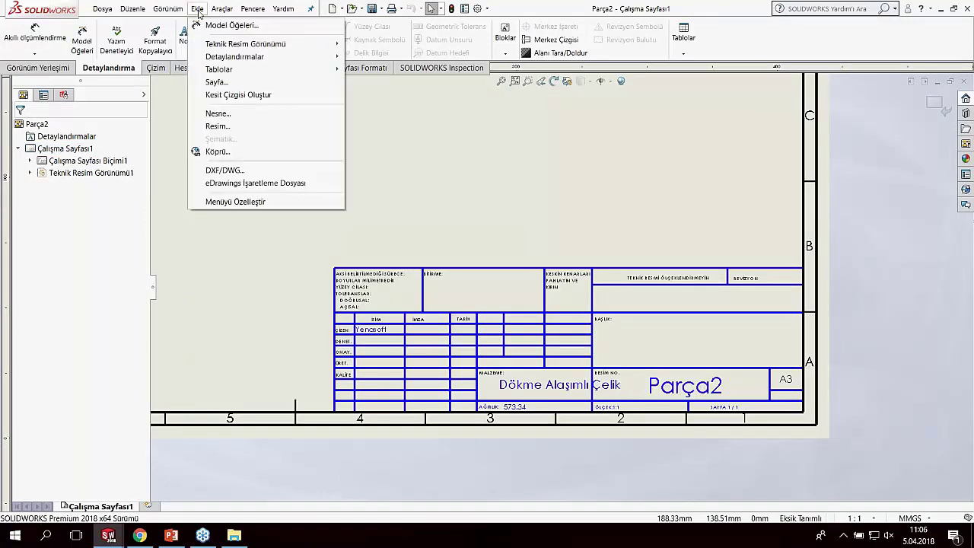
{"action": "left_click", "coordinate": [214, 128]}
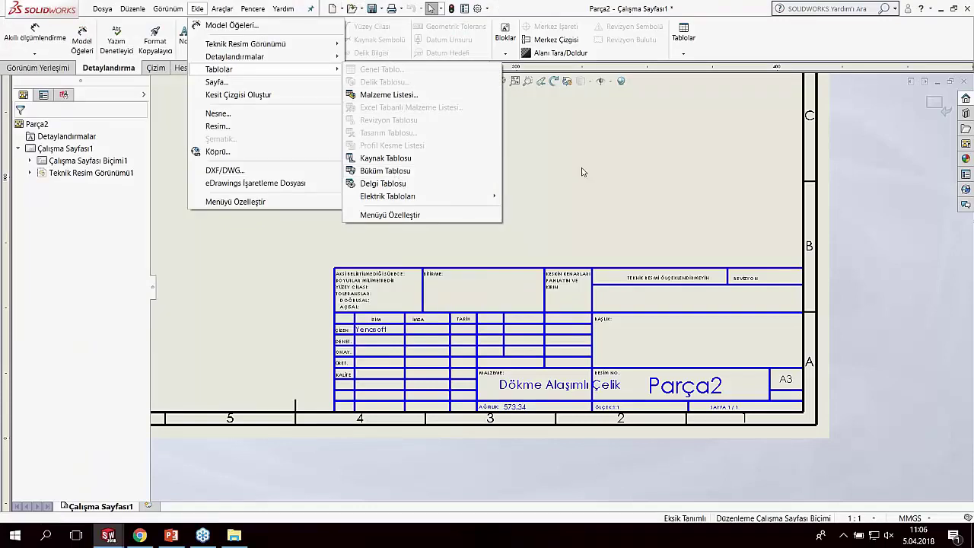
{"action": "left_click", "coordinate": [581, 172]}
Step: Drag the disc's drawing view to the upper-left area of the sheet
{"action": "scroll", "coordinate": [583, 179], "scroll_direction": "up", "scroll_amount": 1}
{"action": "scroll", "coordinate": [578, 178], "scroll_direction": "up", "scroll_amount": 2}
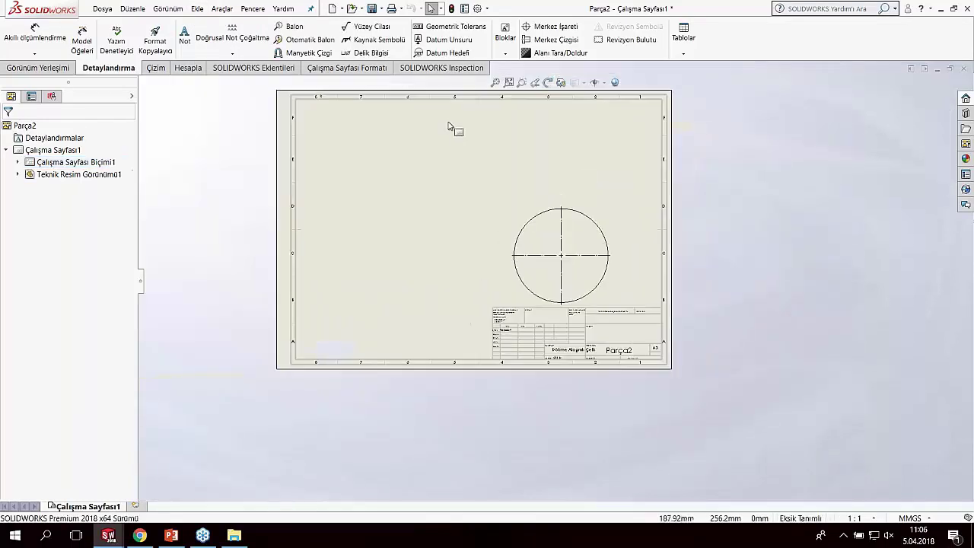
{"action": "scroll", "coordinate": [448, 126], "scroll_direction": "down", "scroll_amount": 1}
{"action": "left_click_drag", "start_coordinate": [652, 293], "coordinate": [461, 227]}
{"action": "left_click", "coordinate": [504, 227]}
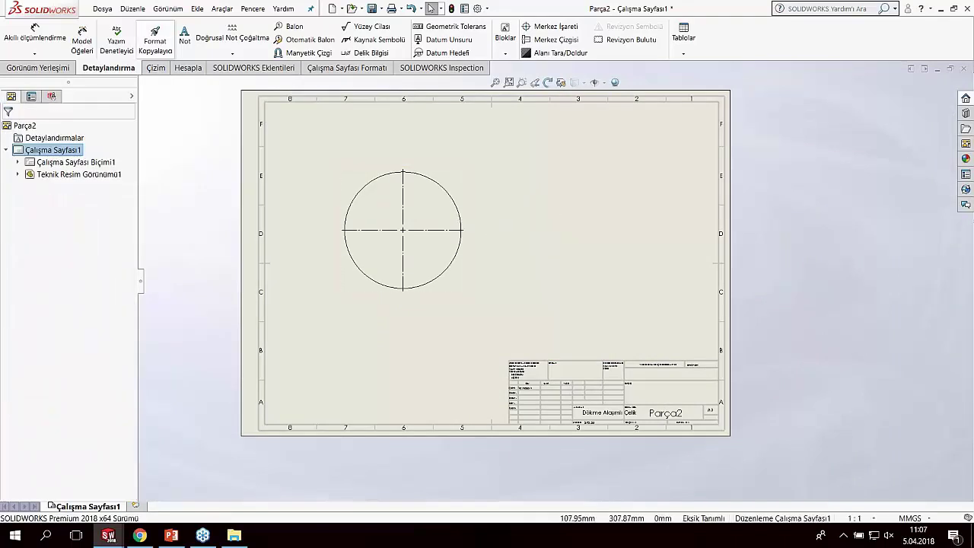
Step: Save the drawing as the drawing template Parça2.drwdot via Farklı Kaydet
{"action": "left_click", "coordinate": [103, 10]}
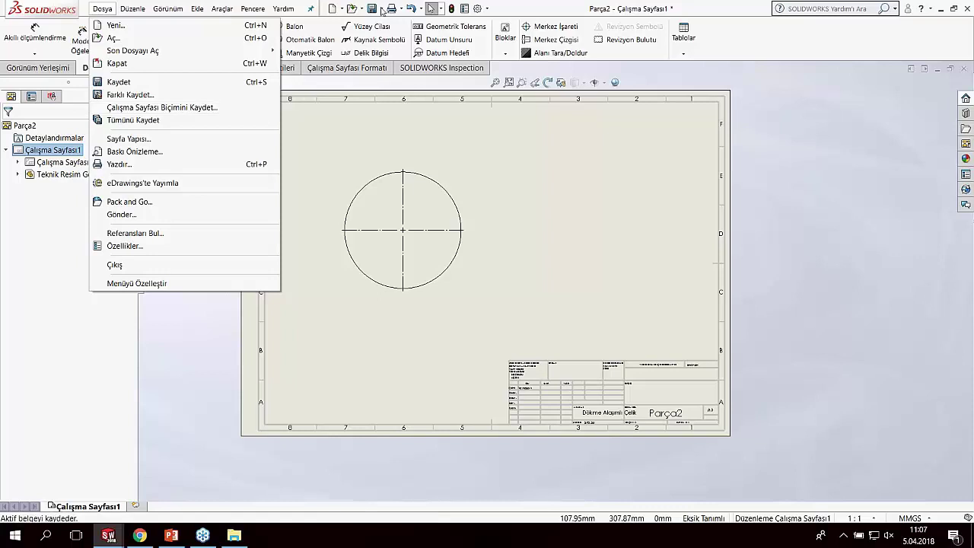
{"action": "left_click", "coordinate": [382, 10]}
{"action": "left_click", "coordinate": [382, 10]}
{"action": "left_click", "coordinate": [396, 21]}
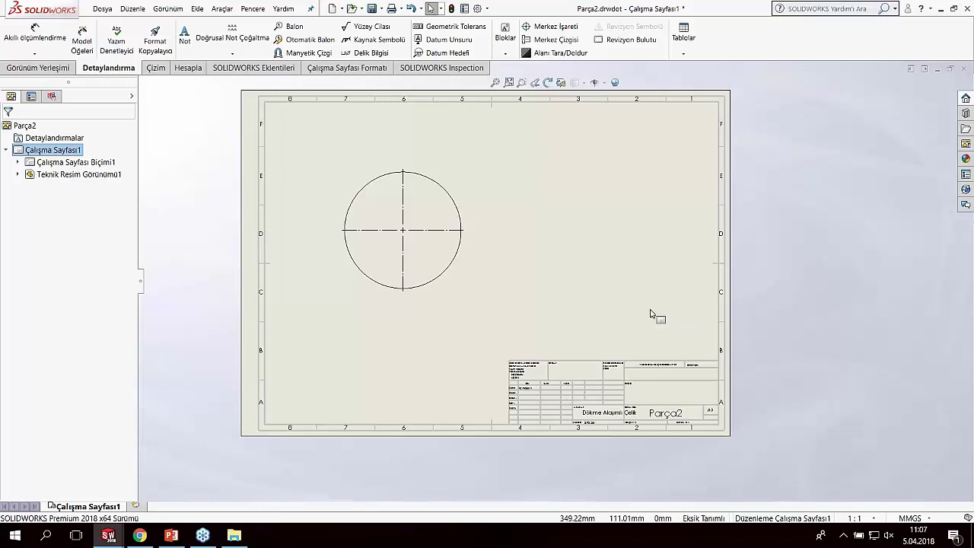
Step: Zoom into the title block to review its filled-in fields
{"action": "scroll", "coordinate": [656, 413], "scroll_direction": "down", "scroll_amount": 1}
{"action": "scroll", "coordinate": [650, 409], "scroll_direction": "down", "scroll_amount": 2}
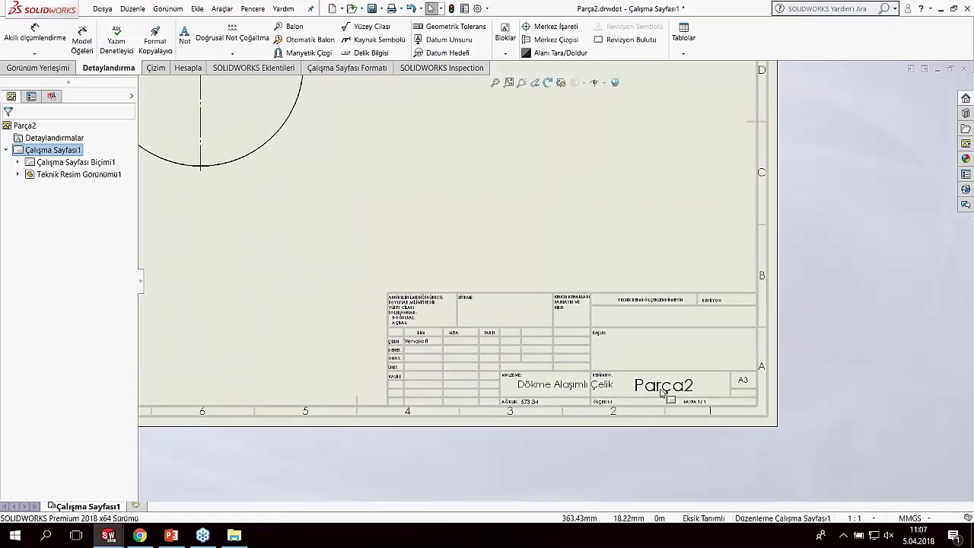
{"action": "scroll", "coordinate": [620, 372], "scroll_direction": "down", "scroll_amount": 2}
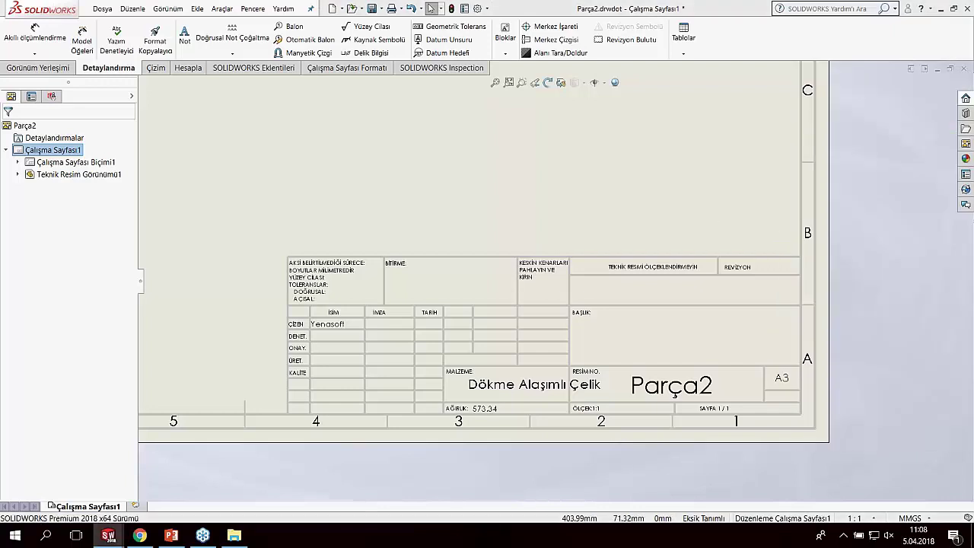
{"action": "scroll", "coordinate": [545, 266], "scroll_direction": "up", "scroll_amount": 3}
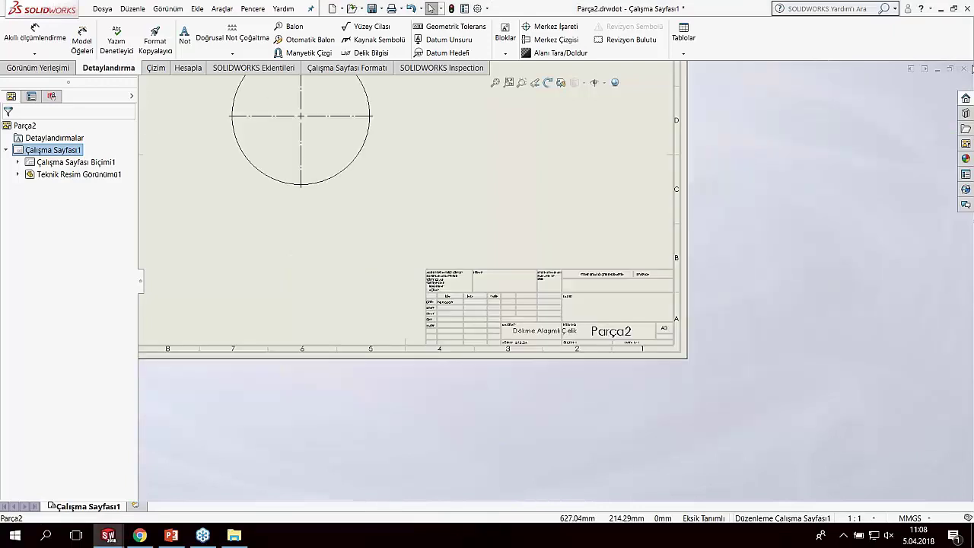
Step: Close the drawing template and the Parça2 part, choosing Kaydetme to discard changes
{"action": "key", "text": "ctrl+w"}
{"action": "left_click", "coordinate": [256, 215]}
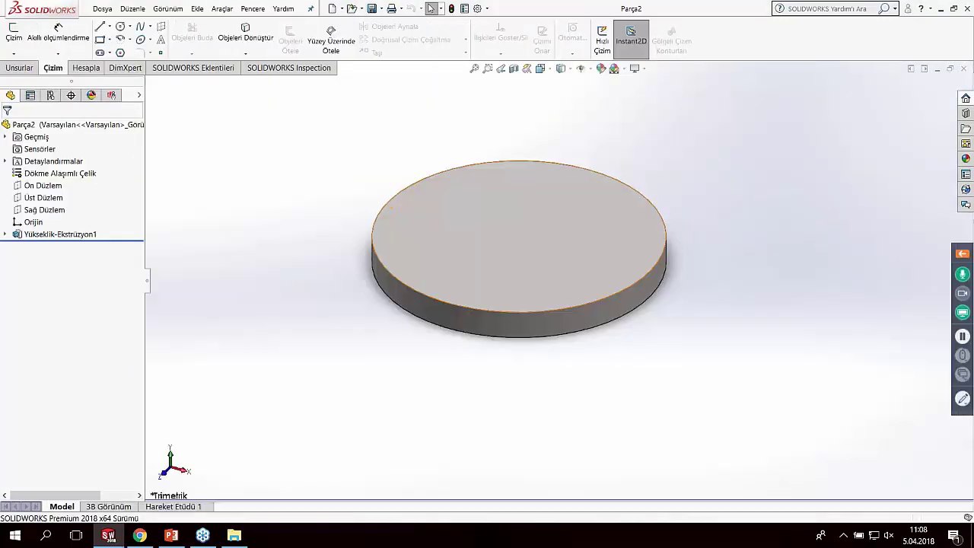
{"action": "key", "text": "ctrl+w"}
{"action": "left_click", "coordinate": [457, 279]}
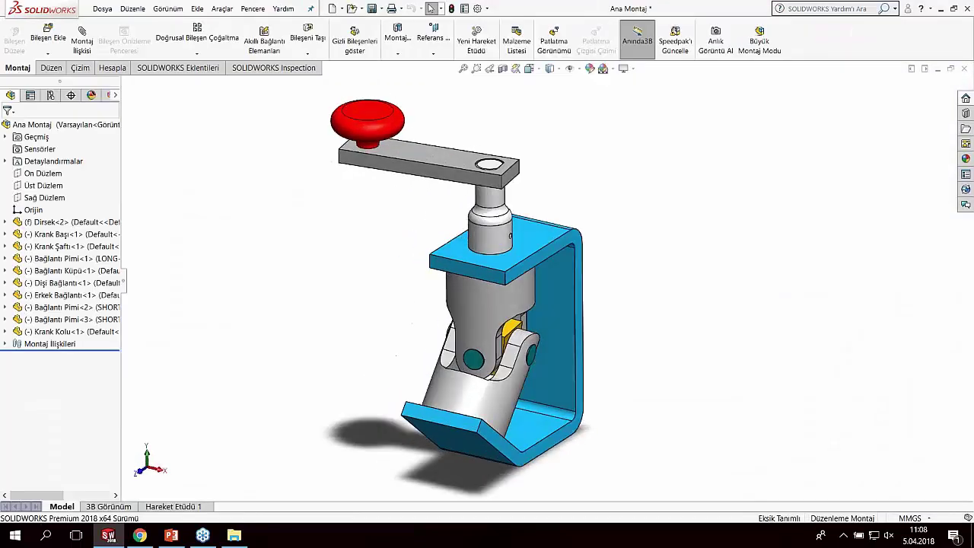
Step: Create a Teknik Resim drawing of Ana Montaj with an isometric view
{"action": "left_click", "coordinate": [341, 9]}
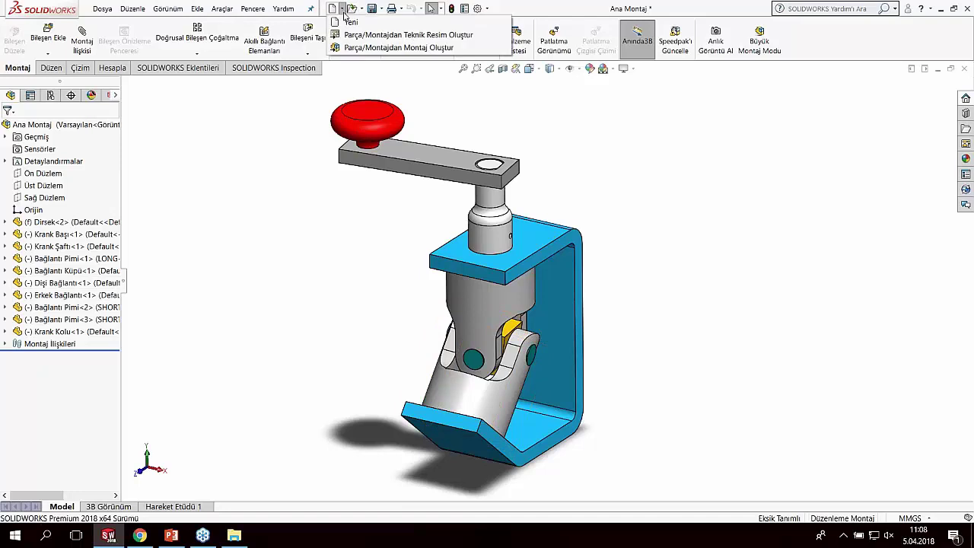
{"action": "left_click", "coordinate": [353, 36]}
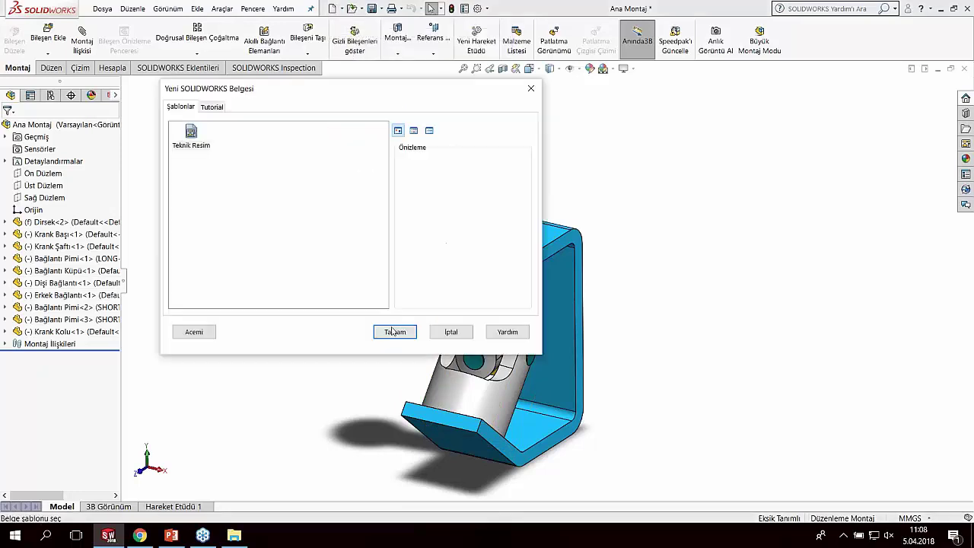
{"action": "left_click", "coordinate": [393, 332]}
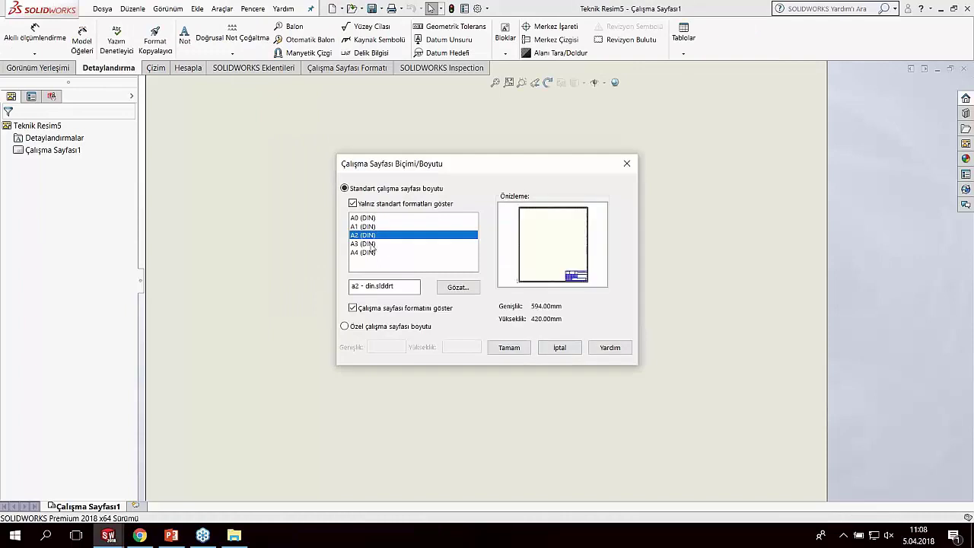
{"action": "left_click", "coordinate": [524, 352]}
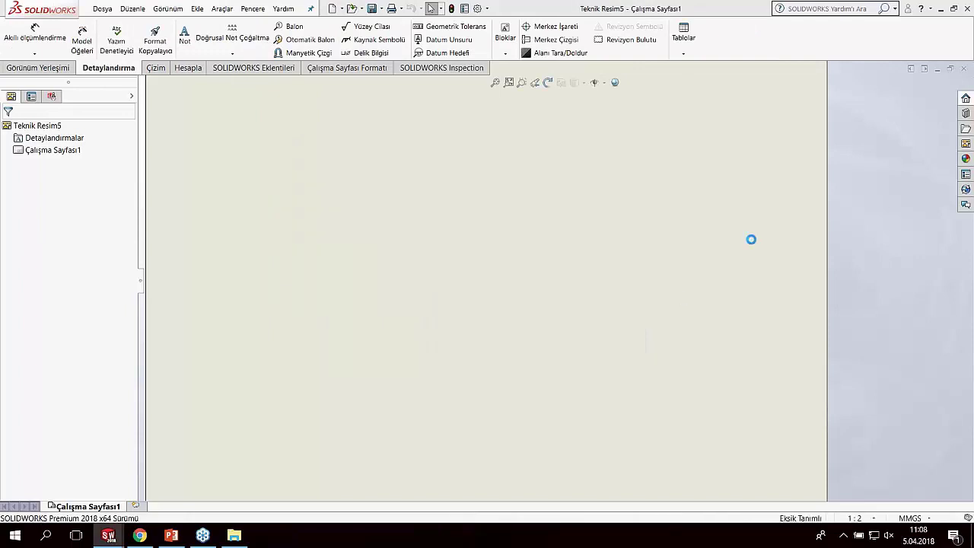
{"action": "left_click_drag", "start_coordinate": [900, 384], "coordinate": [425, 251]}
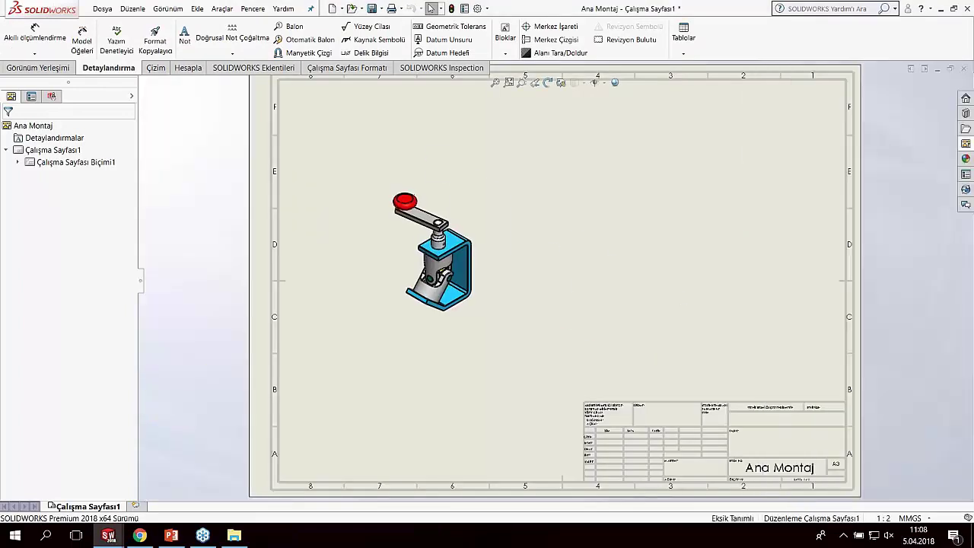
{"action": "key", "text": "Escape"}
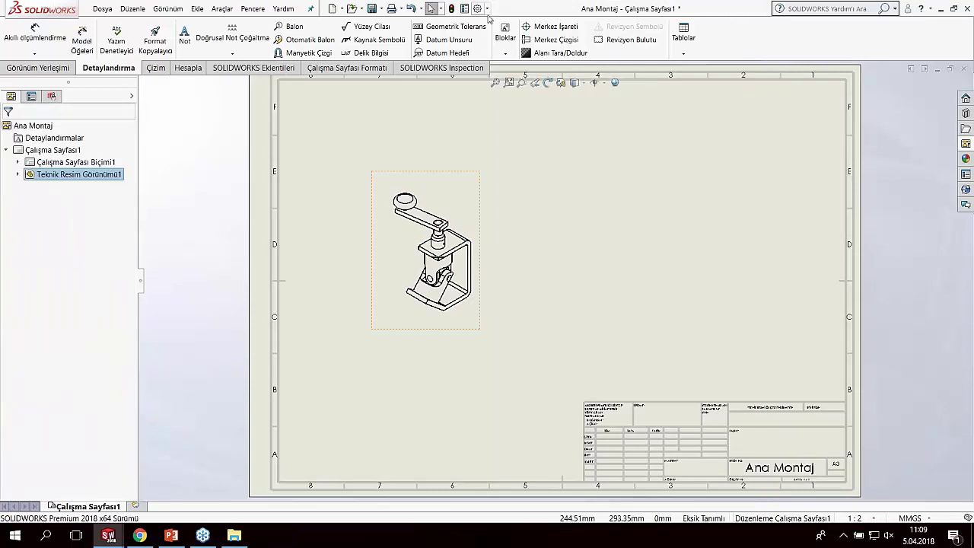
Step: Insert a Malzeme Listesi bill of materials beside the isometric view
{"action": "left_click", "coordinate": [689, 45]}
{"action": "left_click", "coordinate": [713, 91]}
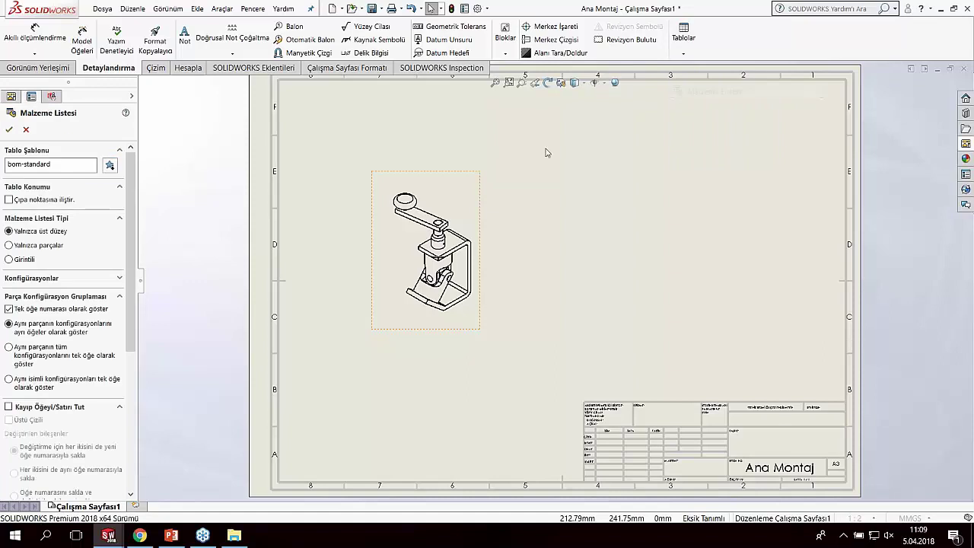
{"action": "left_click", "coordinate": [9, 129]}
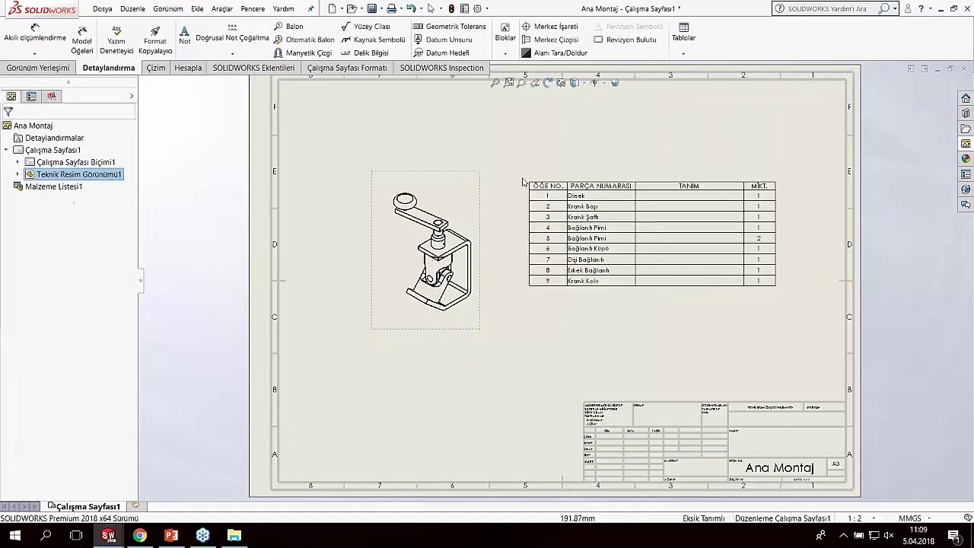
{"action": "left_click", "coordinate": [517, 178]}
{"action": "scroll", "coordinate": [514, 247], "scroll_direction": "down", "scroll_amount": 2}
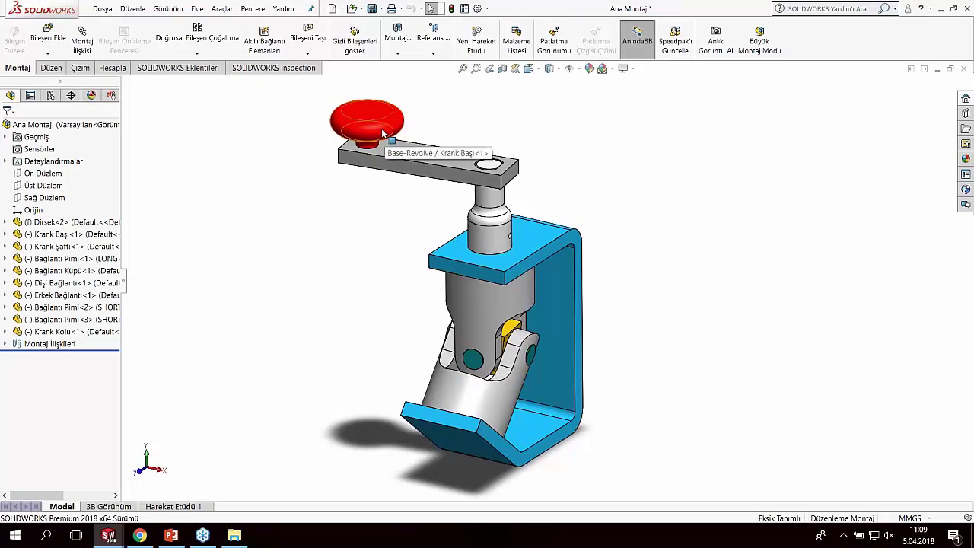
Step: Open the red Krank Başı knob part from the Ana Montaj assembly
{"action": "left_click", "coordinate": [379, 131]}
{"action": "right_click", "coordinate": [380, 125]}
{"action": "left_click", "coordinate": [404, 82]}
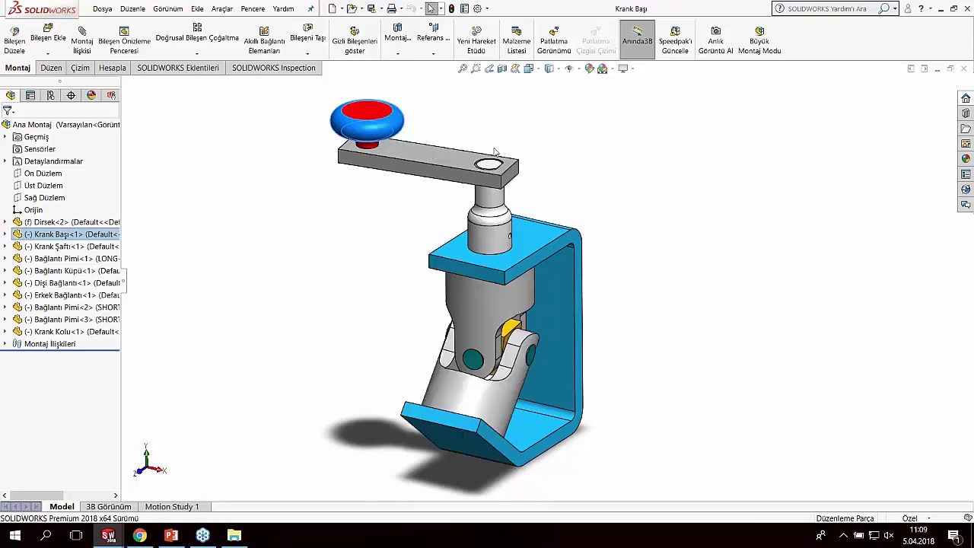
{"action": "left_click", "coordinate": [564, 284]}
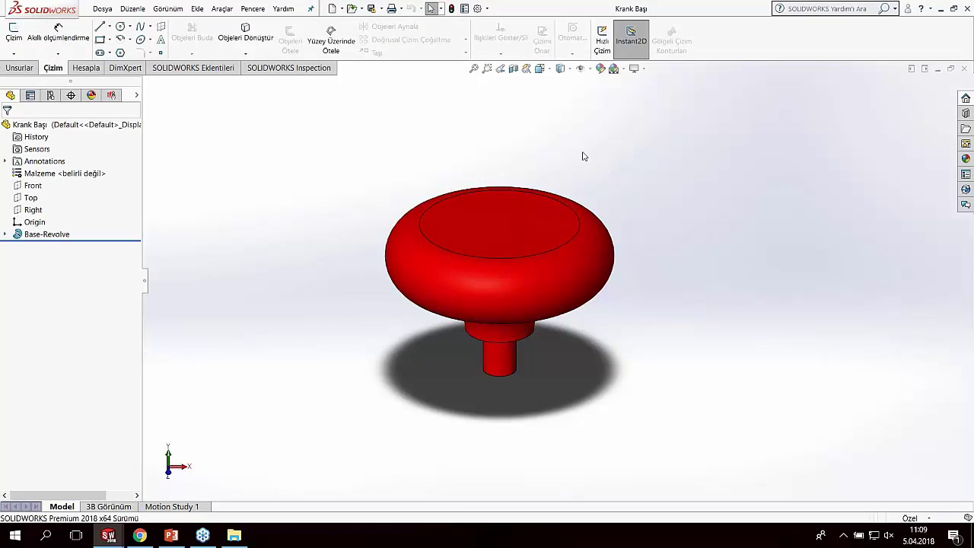
Step: Add custom property Adet = 10, set it as the BOM quantity, and save the part
{"action": "left_click", "coordinate": [465, 9]}
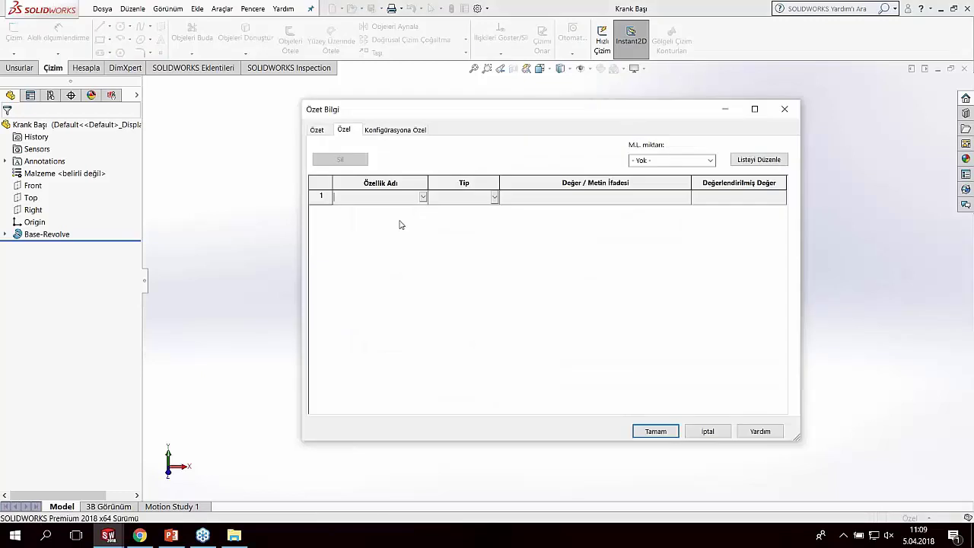
{"action": "type", "text": "Adet"}
{"action": "left_click", "coordinate": [540, 200]}
{"action": "type", "text": "10"}
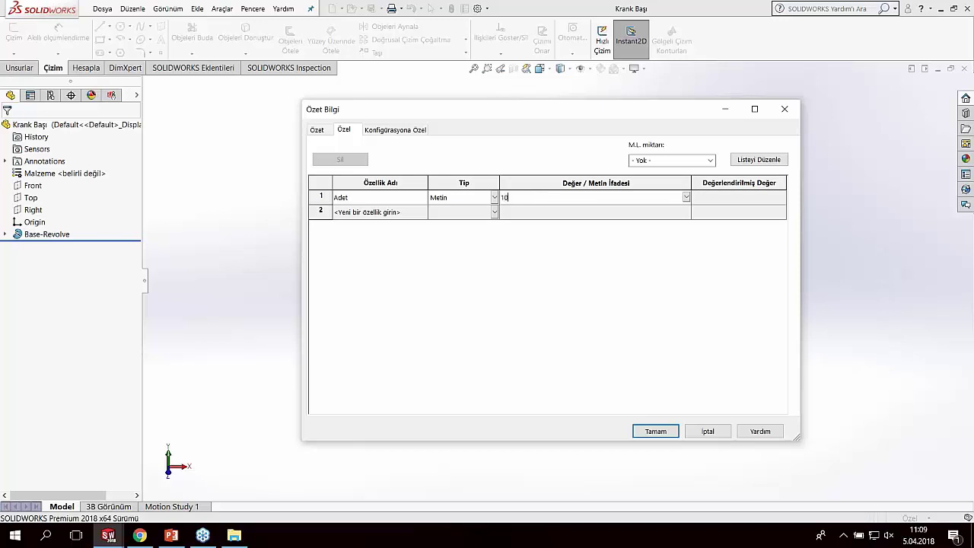
{"action": "left_click", "coordinate": [545, 213]}
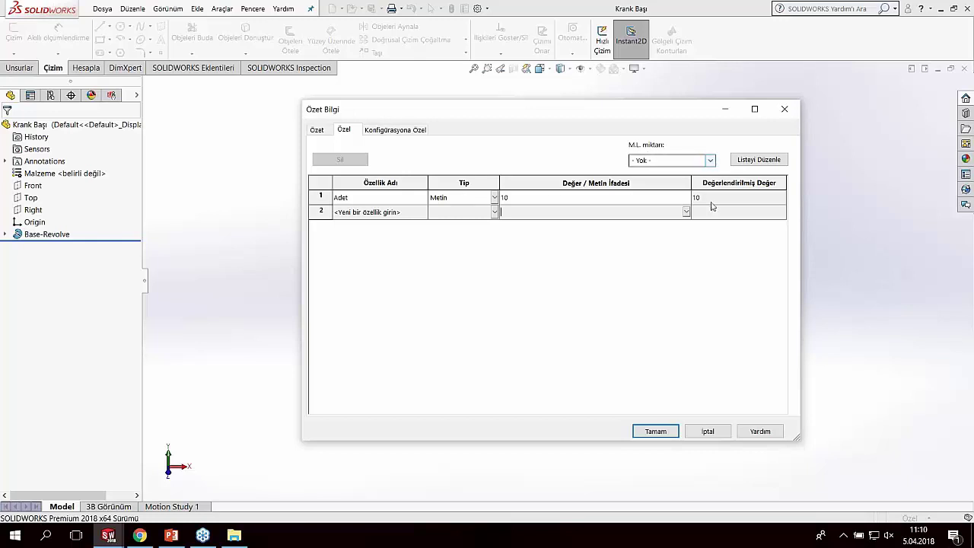
{"action": "left_click", "coordinate": [708, 160]}
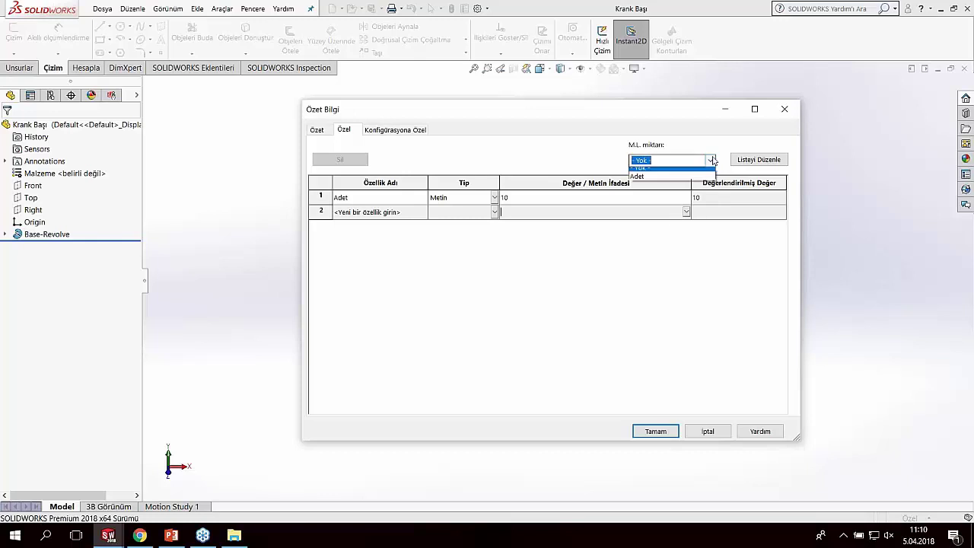
{"action": "left_click", "coordinate": [643, 181]}
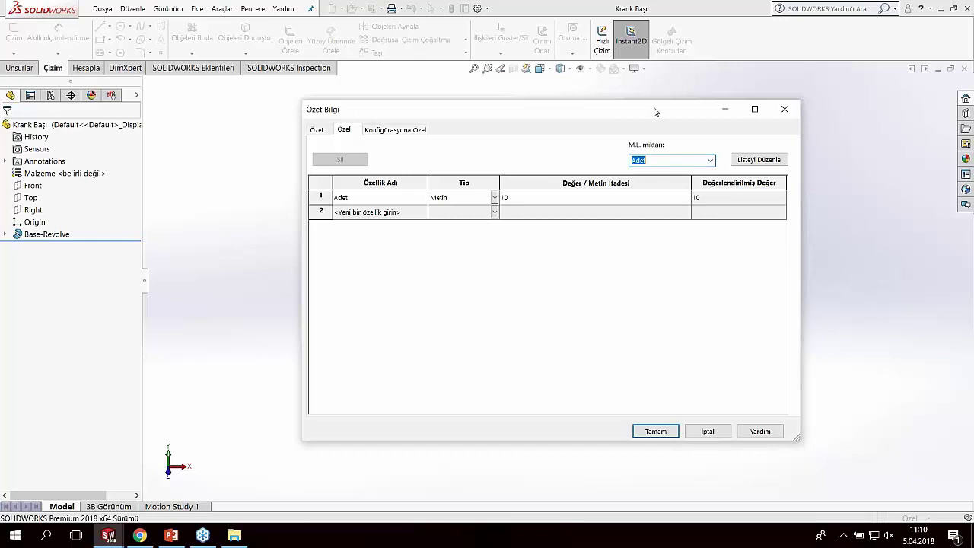
{"action": "mouse_move", "coordinate": [654, 114]}
{"action": "left_mouse_down"}
{"action": "mouse_move", "coordinate": [619, 129]}
{"action": "mouse_move", "coordinate": [611, 113]}
{"action": "mouse_move", "coordinate": [587, 111]}
{"action": "left_mouse_up"}
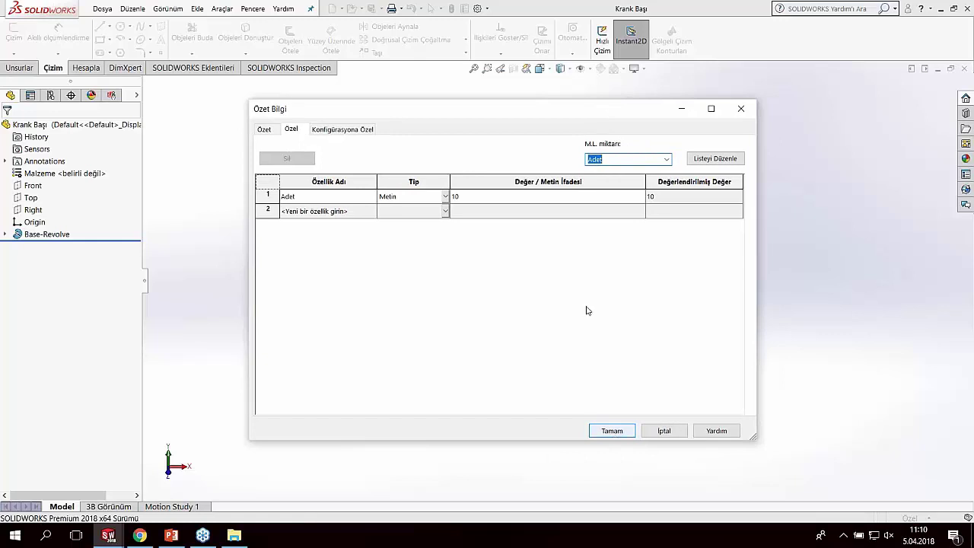
{"action": "left_click", "coordinate": [605, 435]}
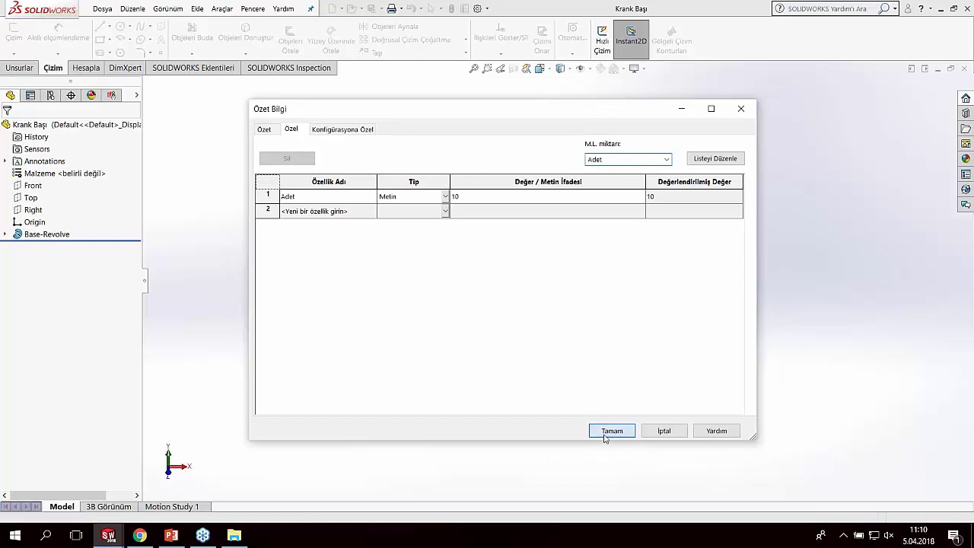
{"action": "left_click", "coordinate": [378, 8]}
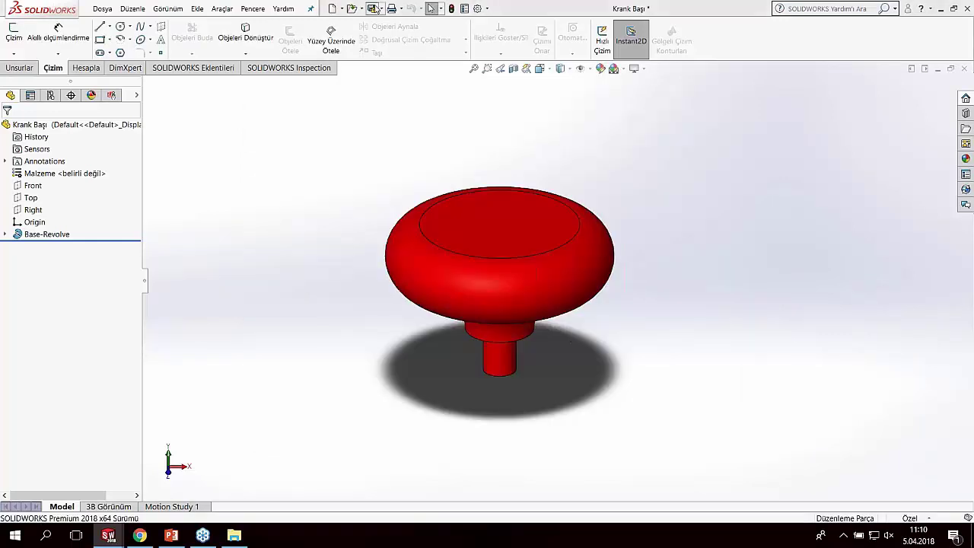
{"action": "left_click", "coordinate": [517, 297]}
Step: Switch to the Ana Montaj drawing and check that the BOM lists Krank Başı with quantity 10
{"action": "key", "text": "ctrl+Tab"}
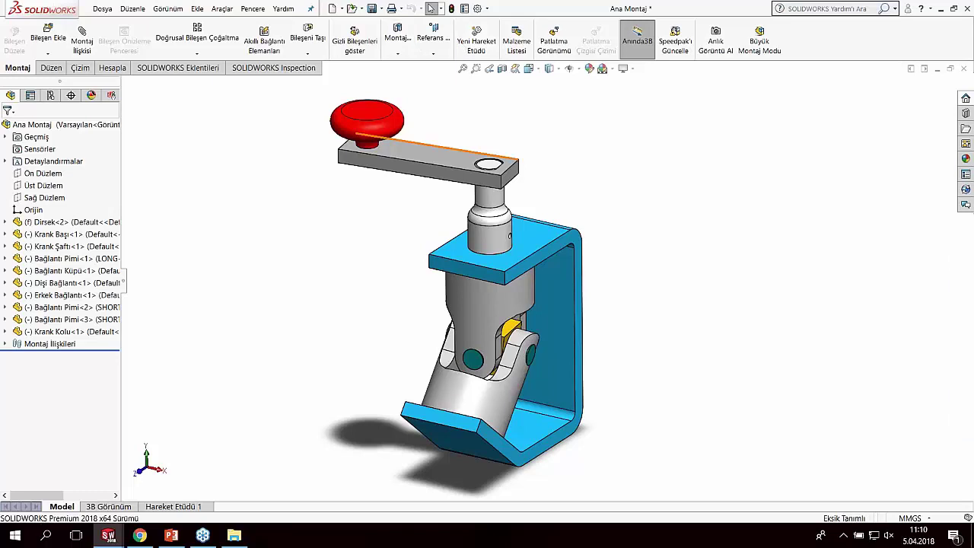
{"action": "key", "text": "ctrl+Tab"}
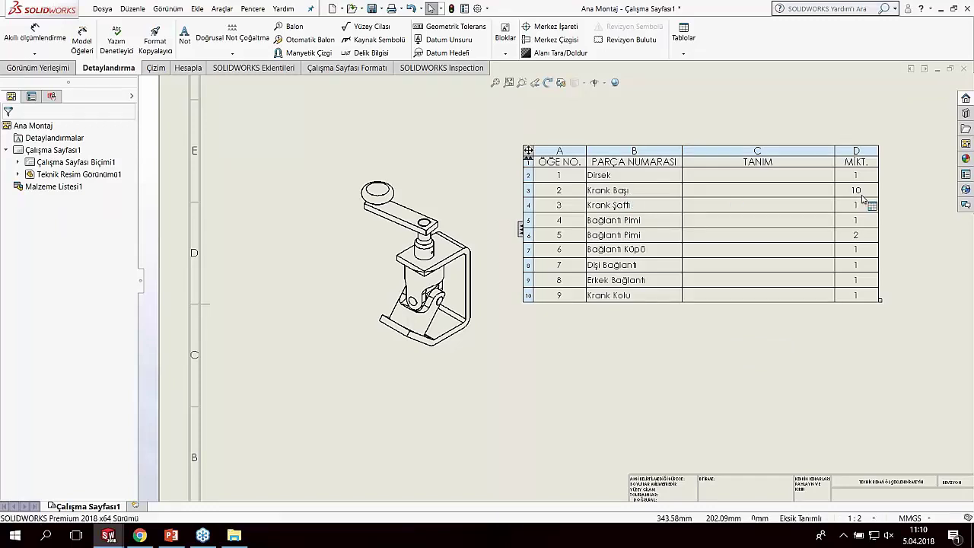
{"action": "key", "text": "Escape"}
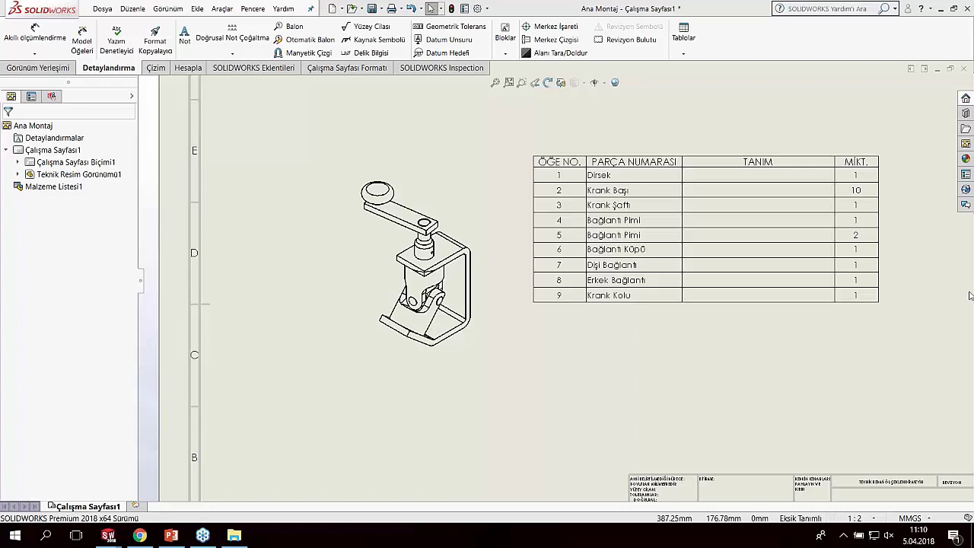
{"action": "left_click", "coordinate": [640, 383]}
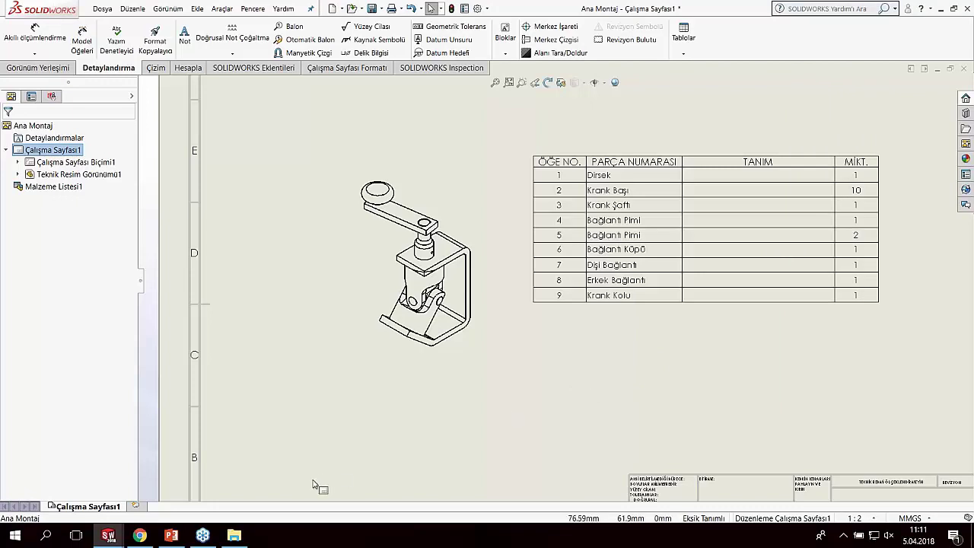
Step: Close the drawing without saving and return to the Ana Montaj assembly
{"action": "left_click", "coordinate": [107, 537]}
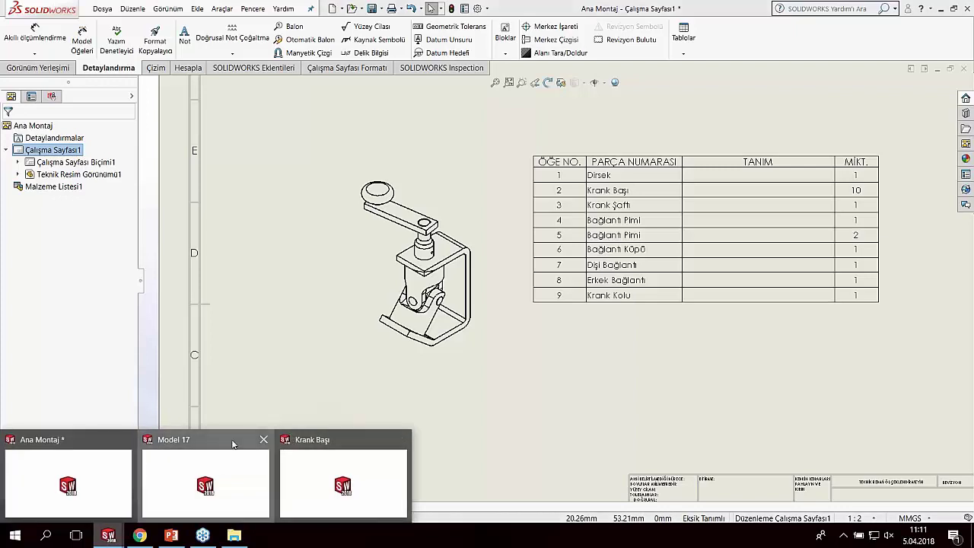
{"action": "left_click", "coordinate": [761, 228]}
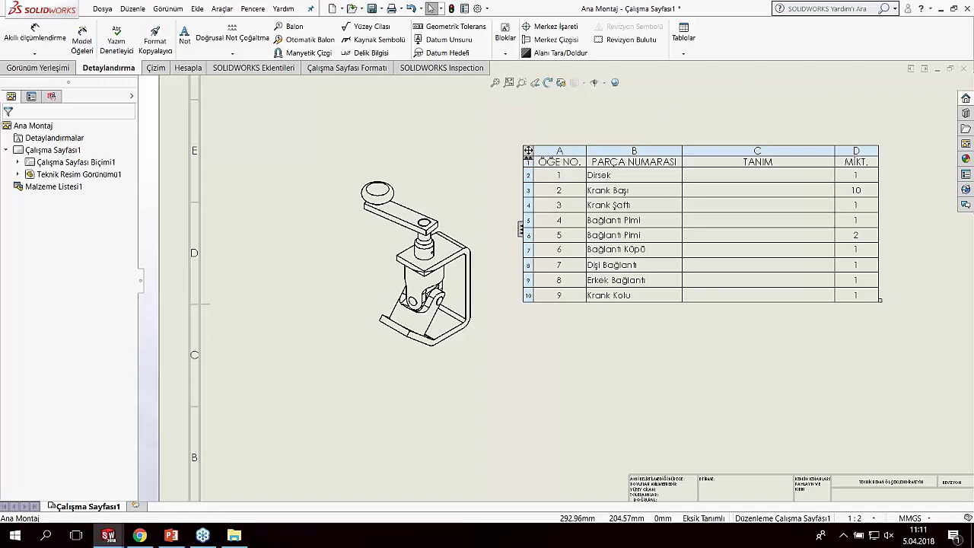
{"action": "left_click", "coordinate": [912, 94]}
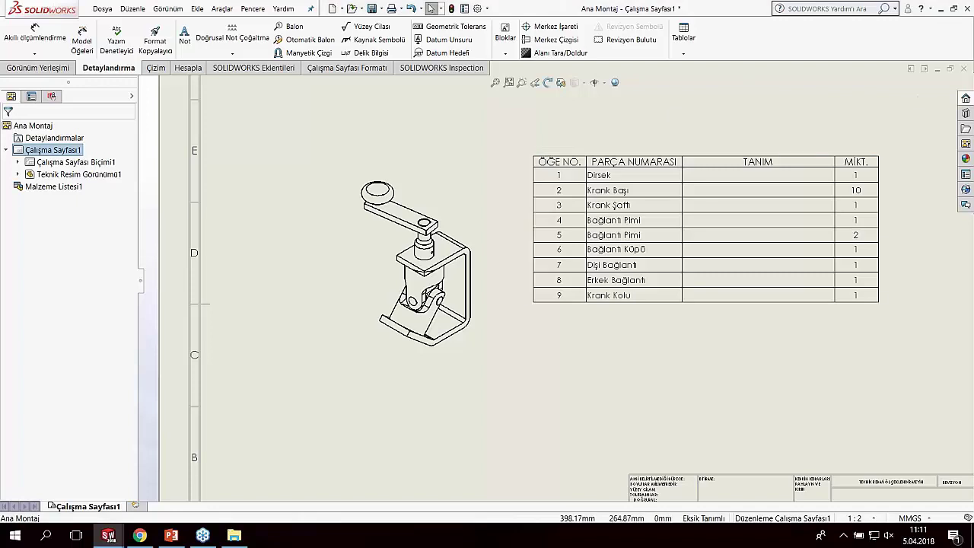
{"action": "key", "text": "ctrl+s"}
{"action": "left_click", "coordinate": [285, 218]}
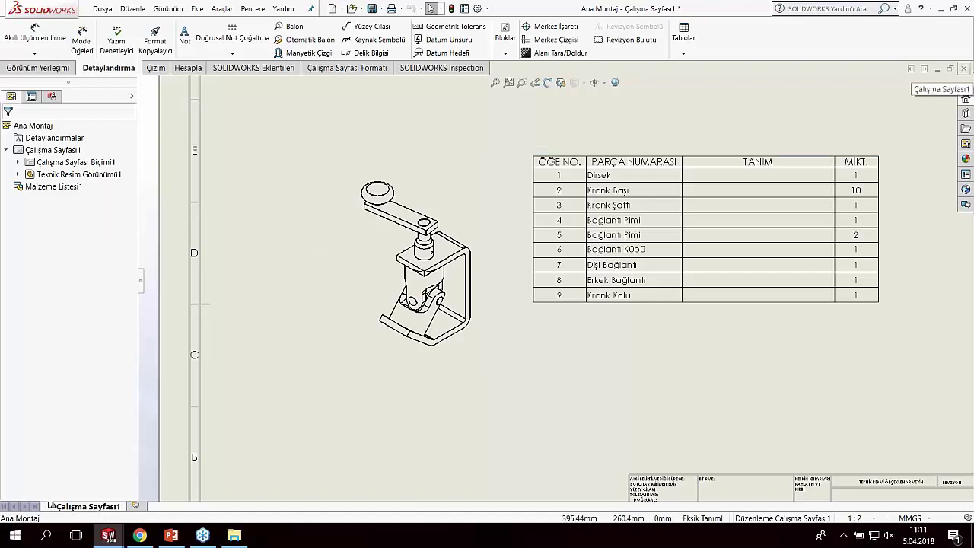
{"action": "key", "text": "ctrl+s"}
{"action": "left_click", "coordinate": [239, 220]}
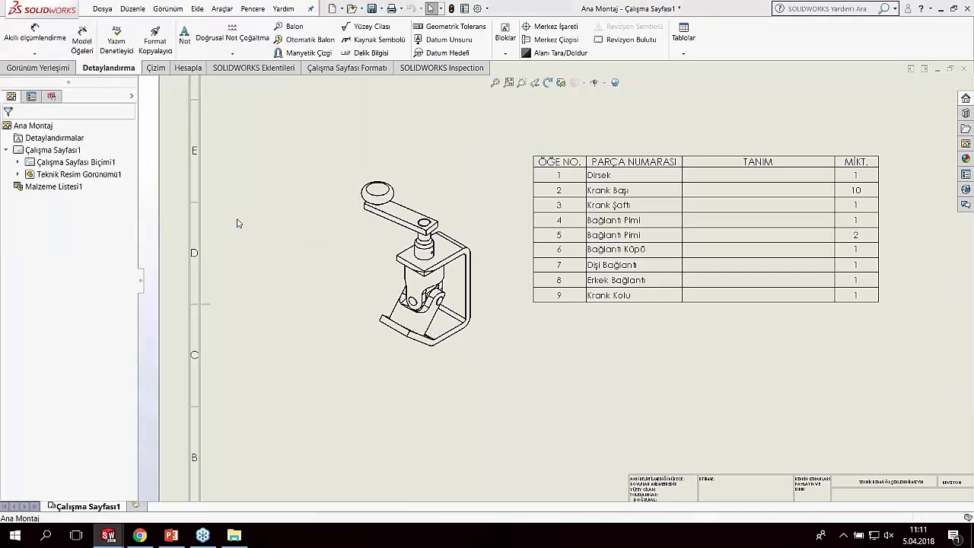
Step: Open the Krank Başı component as a separate part and show its custom properties pane
{"action": "right_click", "coordinate": [361, 118]}
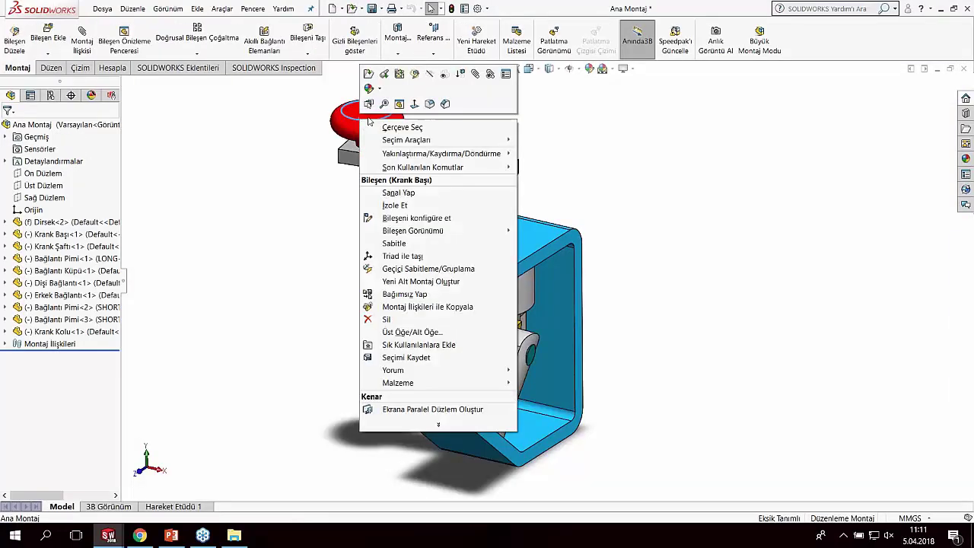
{"action": "left_click", "coordinate": [369, 75]}
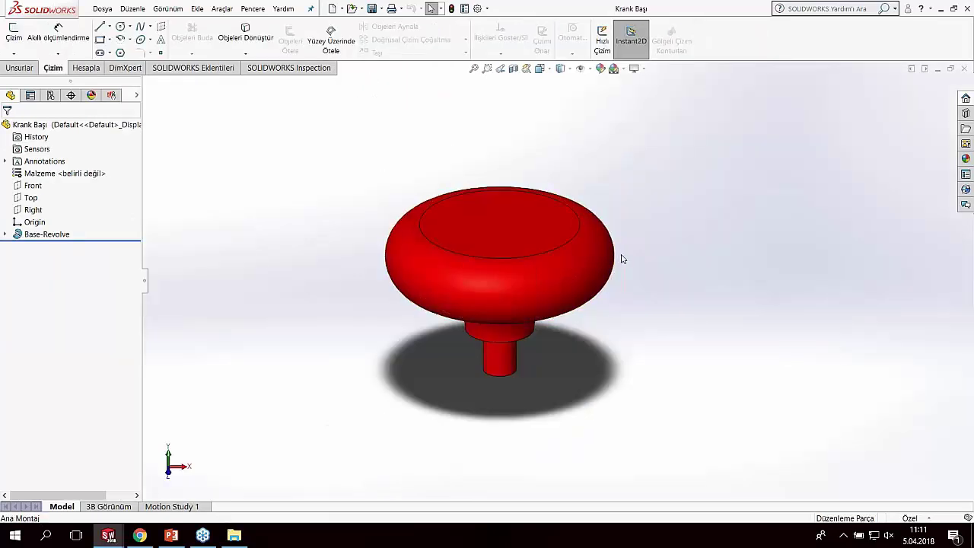
{"action": "left_click", "coordinate": [965, 175]}
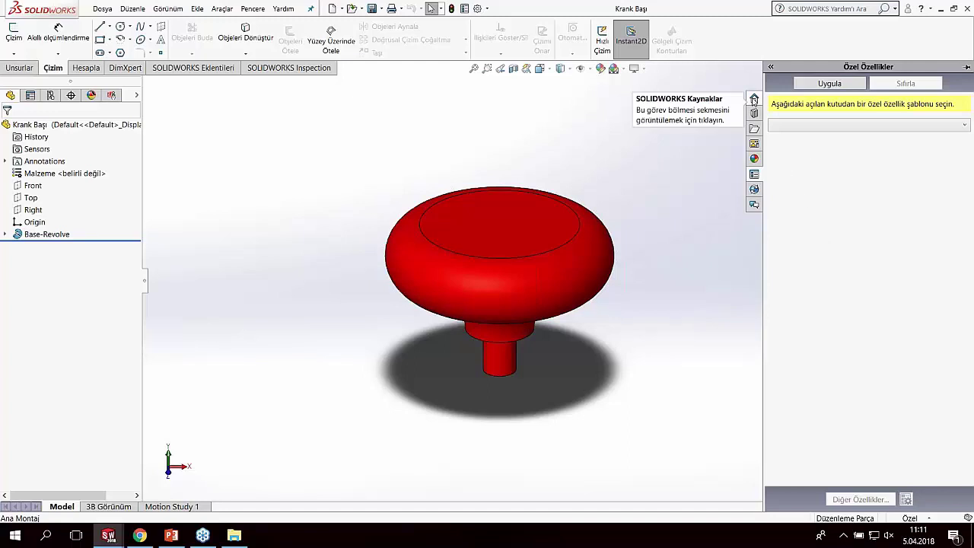
Step: Launch the Property Tab Builder from SOLIDWORKS Resources and move its window up and right
{"action": "left_click", "coordinate": [754, 100]}
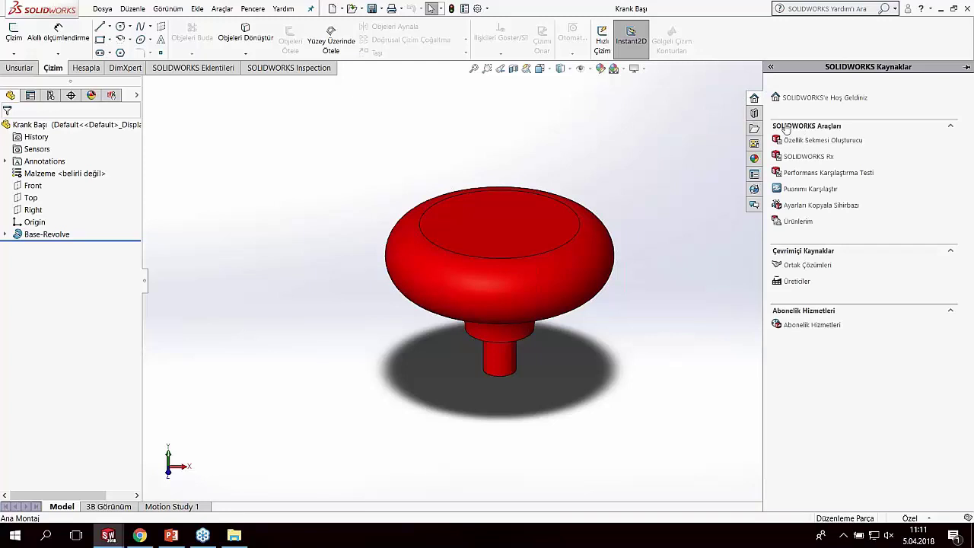
{"action": "left_click", "coordinate": [806, 143]}
{"action": "mouse_move", "coordinate": [430, 119]}
{"action": "left_mouse_down"}
{"action": "mouse_move", "coordinate": [583, 48]}
{"action": "mouse_move", "coordinate": [604, 6]}
{"action": "left_mouse_up"}
Step: Add a text box to the group box with caption Çizen and property name Cizen
{"action": "left_click", "coordinate": [940, 9]}
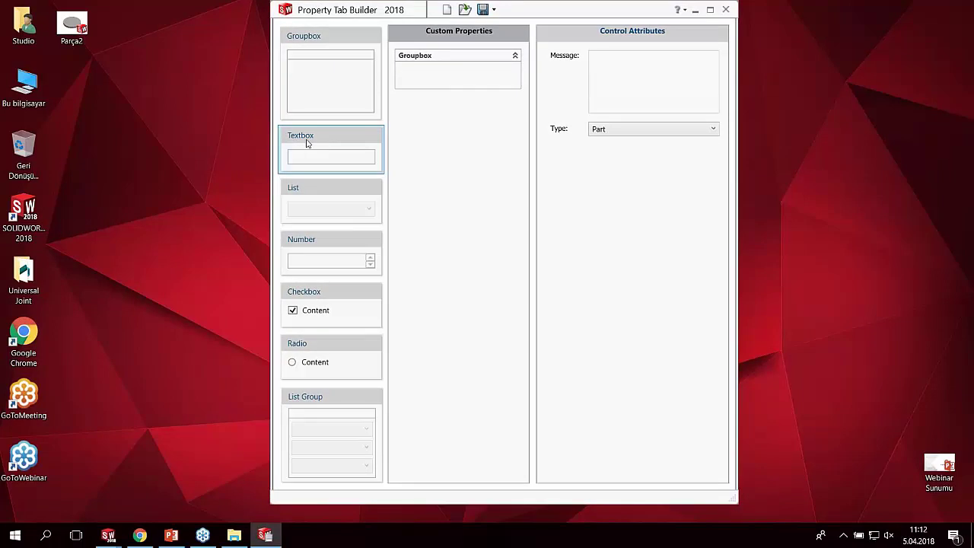
{"action": "left_click_drag", "start_coordinate": [300, 141], "coordinate": [441, 80]}
{"action": "left_click_drag", "start_coordinate": [613, 71], "coordinate": [566, 69]}
{"action": "type", "text": "Çizen"}
{"action": "left_click", "coordinate": [457, 124]}
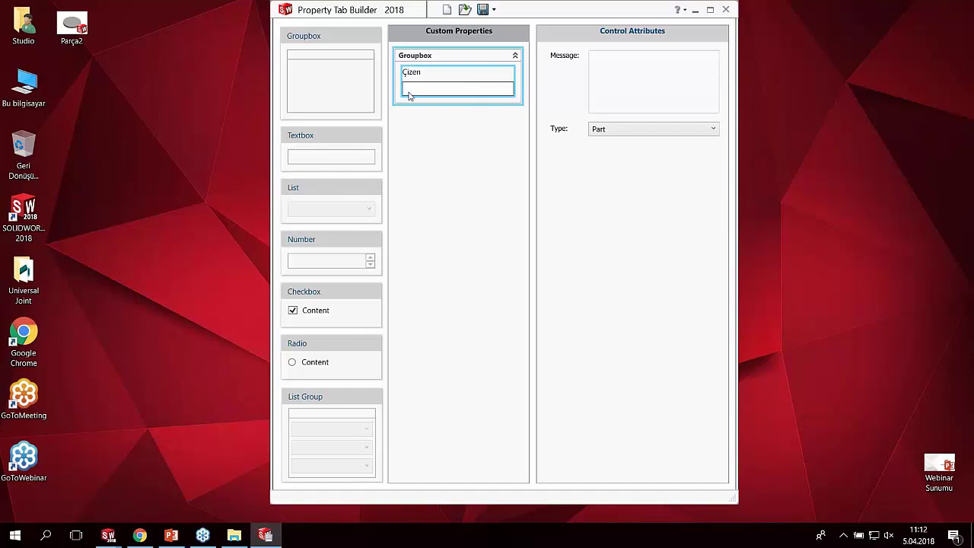
{"action": "left_click", "coordinate": [448, 76]}
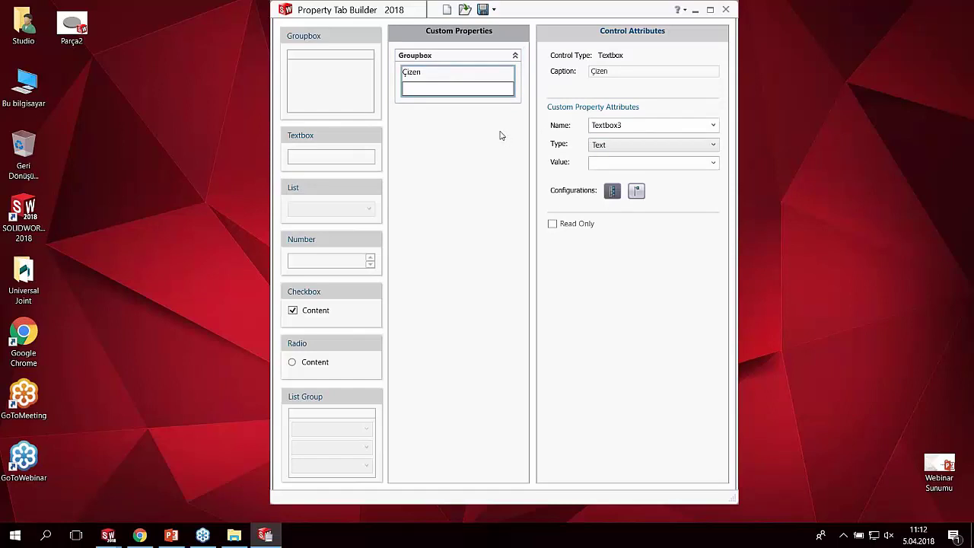
{"action": "key", "text": "Tab"}
{"action": "type", "text": "Cizen"}
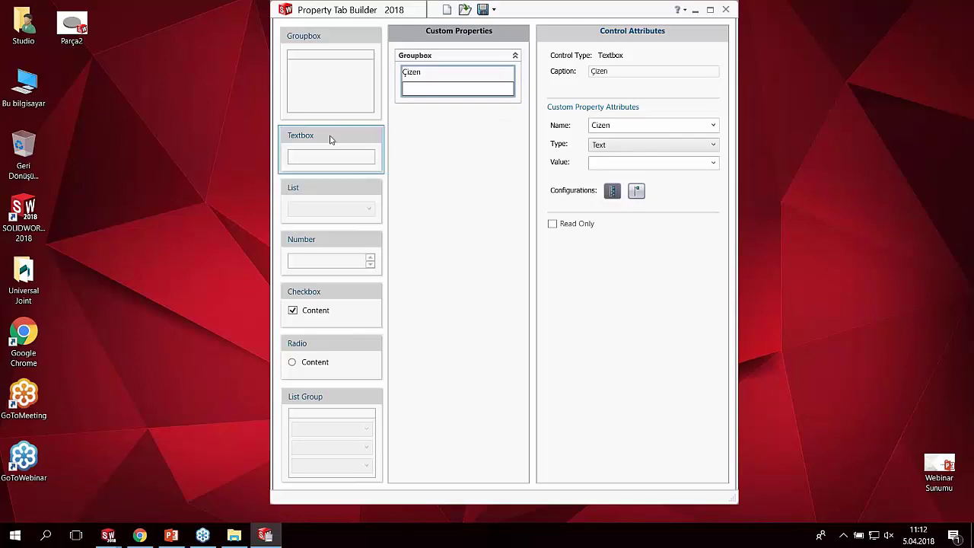
Step: Add a drop-down list captioned Çizen with property name Cizen, clearing the name-in-use warnings
{"action": "mouse_move", "coordinate": [304, 192]}
{"action": "left_mouse_down"}
{"action": "mouse_move", "coordinate": [459, 122]}
{"action": "mouse_move", "coordinate": [432, 119]}
{"action": "left_mouse_up"}
{"action": "left_click_drag", "start_coordinate": [615, 69], "coordinate": [545, 72]}
{"action": "type", "text": "Çizen"}
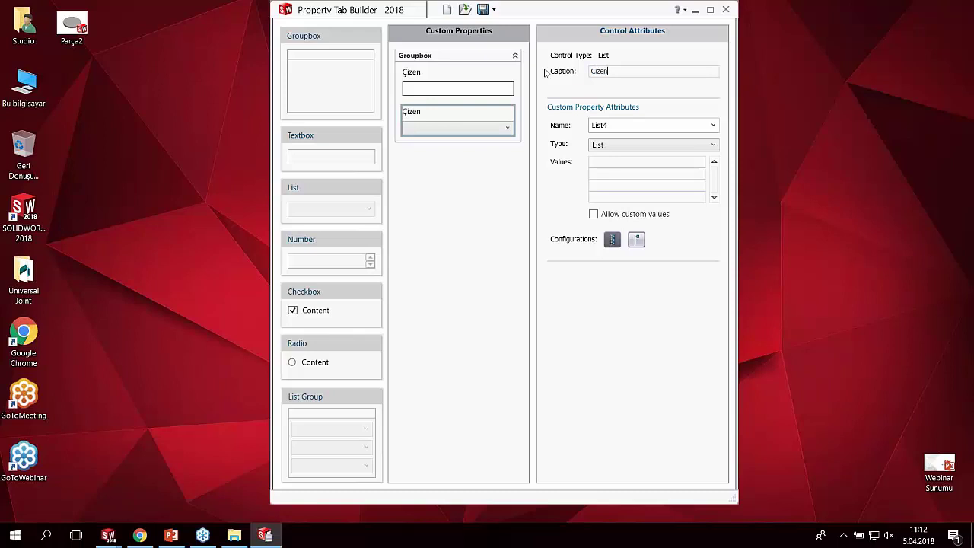
{"action": "double_click", "coordinate": [619, 124]}
{"action": "type", "text": "Cizen"}
{"action": "left_click", "coordinate": [448, 116]}
{"action": "left_click", "coordinate": [516, 169]}
{"action": "left_click", "coordinate": [474, 90]}
{"action": "left_click", "coordinate": [618, 125]}
{"action": "left_click", "coordinate": [621, 128]}
Step: Enter three drafter names as the Çizen list's values
{"action": "left_click", "coordinate": [480, 113]}
{"action": "left_click", "coordinate": [605, 162]}
{"action": "type", "text": "Gürkan "}
{"action": "type", "text": "Ahmet "}
{"action": "type", "text": "Meh"}
{"action": "type", "text": "met"}
{"action": "left_click", "coordinate": [437, 88]}
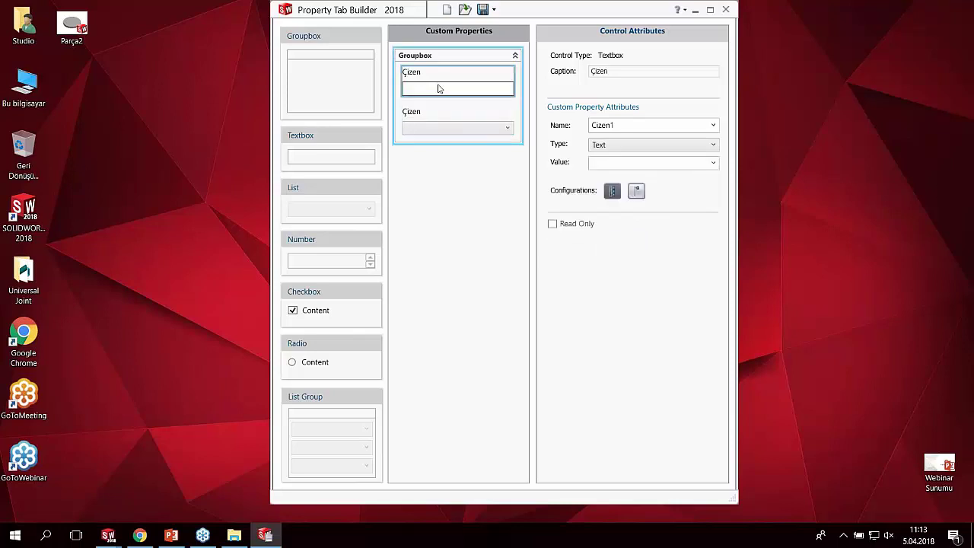
Step: Delete the Çizen text box, keeping only the Çizen drop-down list, and open the Save options
{"action": "key", "text": "Delete"}
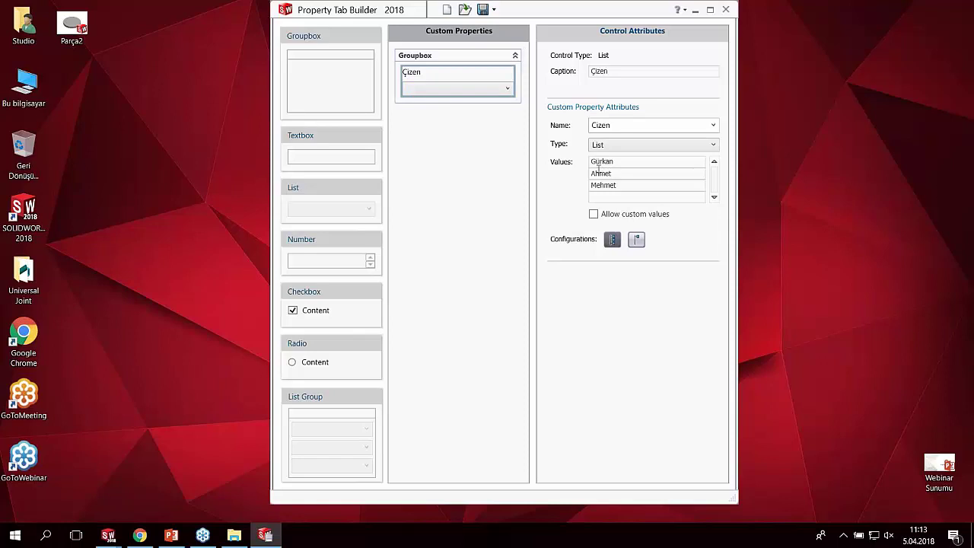
{"action": "double_click", "coordinate": [601, 127]}
{"action": "left_click", "coordinate": [495, 10]}
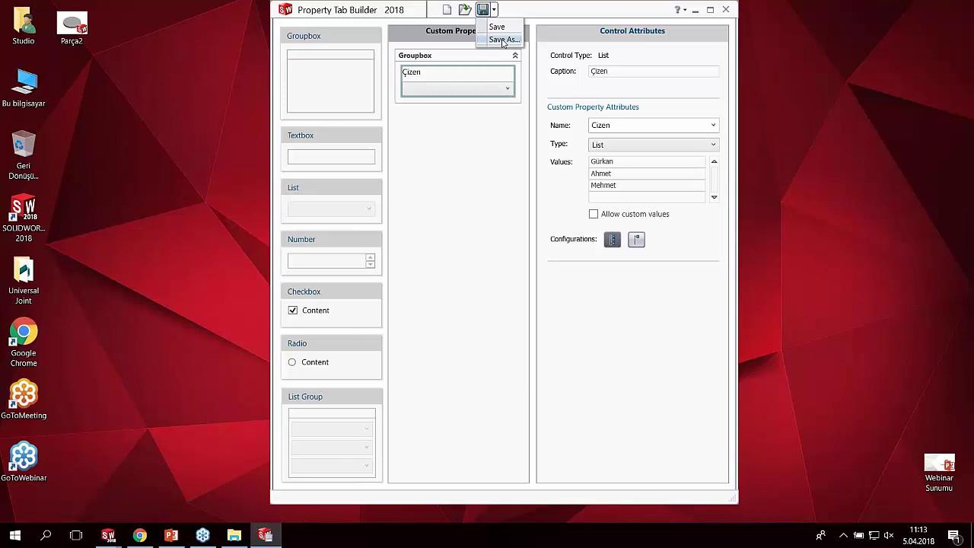
Step: Choose Save As, then open the Krank Başı part's File Locations options and its folder-type list
{"action": "left_click", "coordinate": [502, 40]}
{"action": "left_click", "coordinate": [111, 539]}
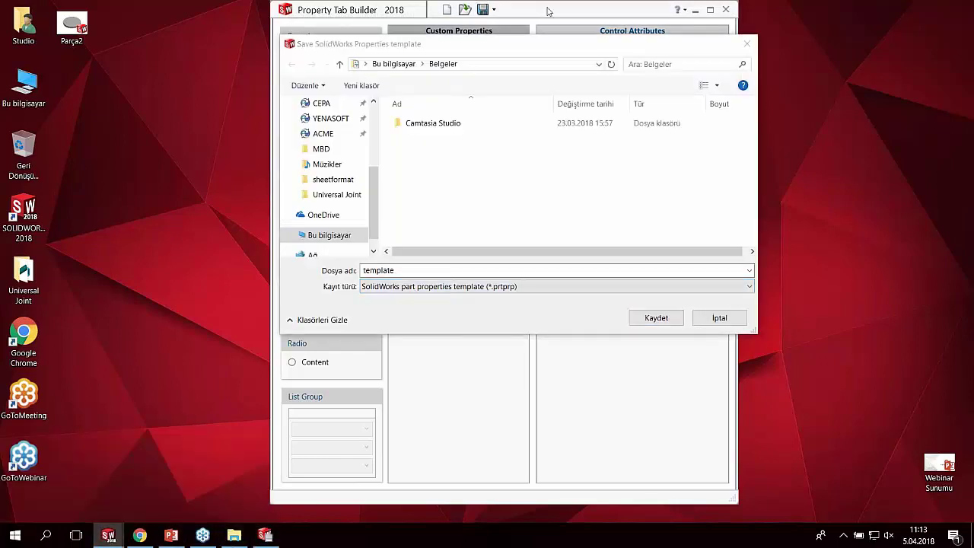
{"action": "mouse_move", "coordinate": [108, 536]}
{"action": "left_click", "coordinate": [97, 505]}
{"action": "key", "text": "ctrl+Tab"}
{"action": "left_click", "coordinate": [478, 9]}
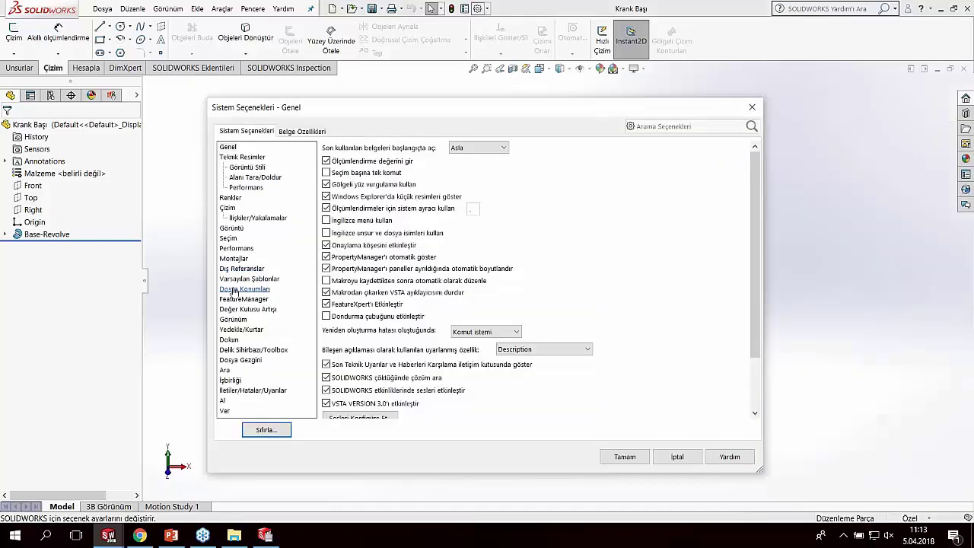
{"action": "left_click", "coordinate": [244, 289]}
{"action": "left_click", "coordinate": [468, 158]}
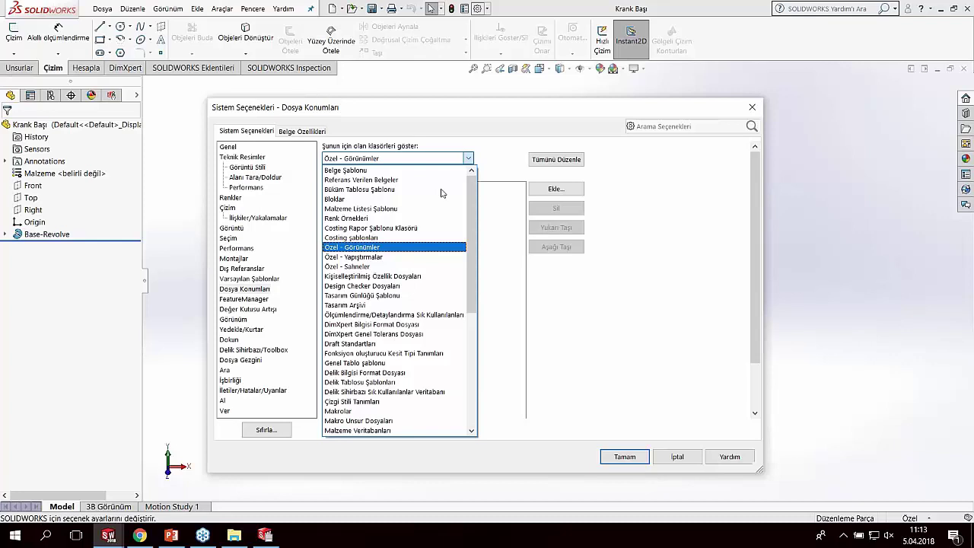
Step: Show the Kişiselleştirilmiş Özellik Dosyaları folder path, SOLIDWORKS 2017\lang\turkish, and move Options aside
{"action": "left_click", "coordinate": [396, 276]}
{"action": "left_click_drag", "start_coordinate": [493, 112], "coordinate": [460, 80]}
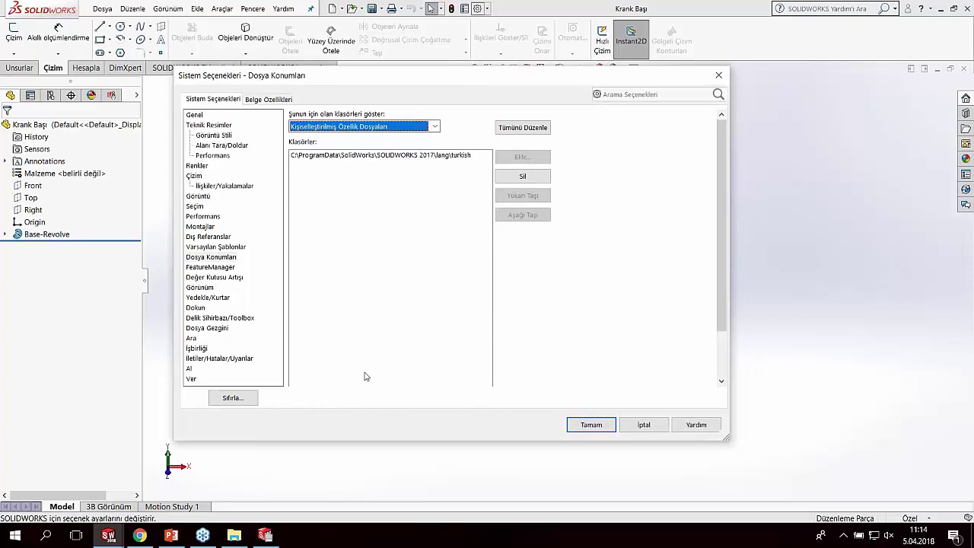
{"action": "left_click", "coordinate": [235, 537]}
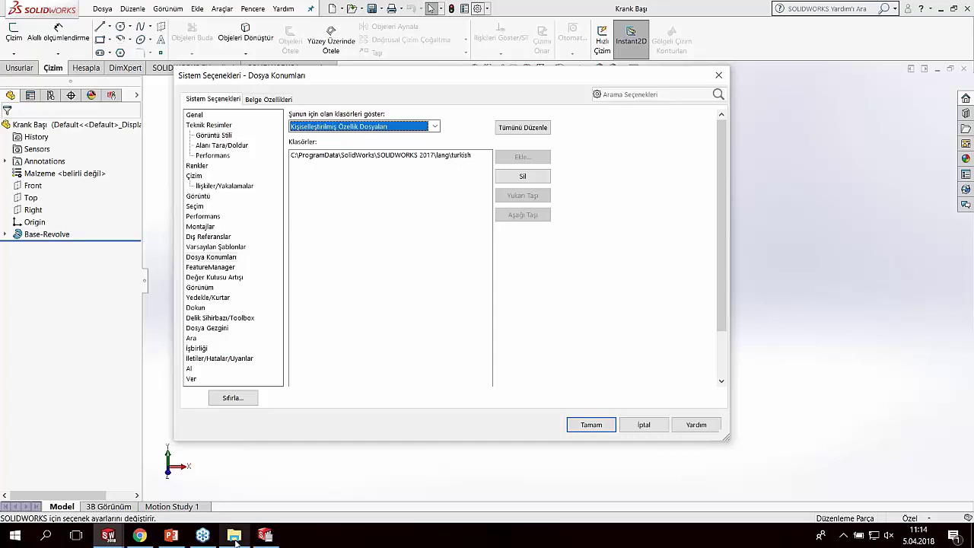
{"action": "left_click_drag", "start_coordinate": [349, 81], "coordinate": [103, 89]}
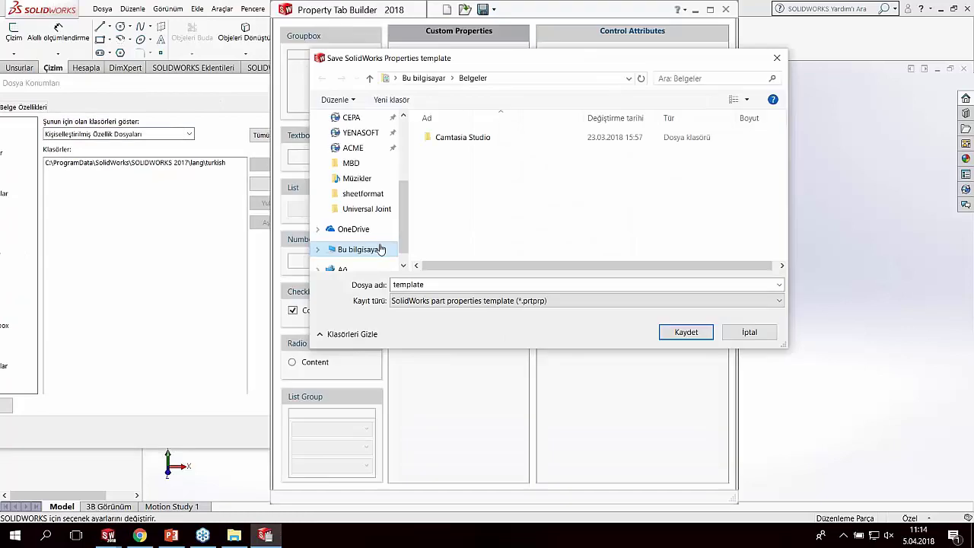
Step: In the Save dialog, browse to the C: drive's ProgramData folder
{"action": "scroll", "coordinate": [357, 241], "scroll_direction": "down", "scroll_amount": 1}
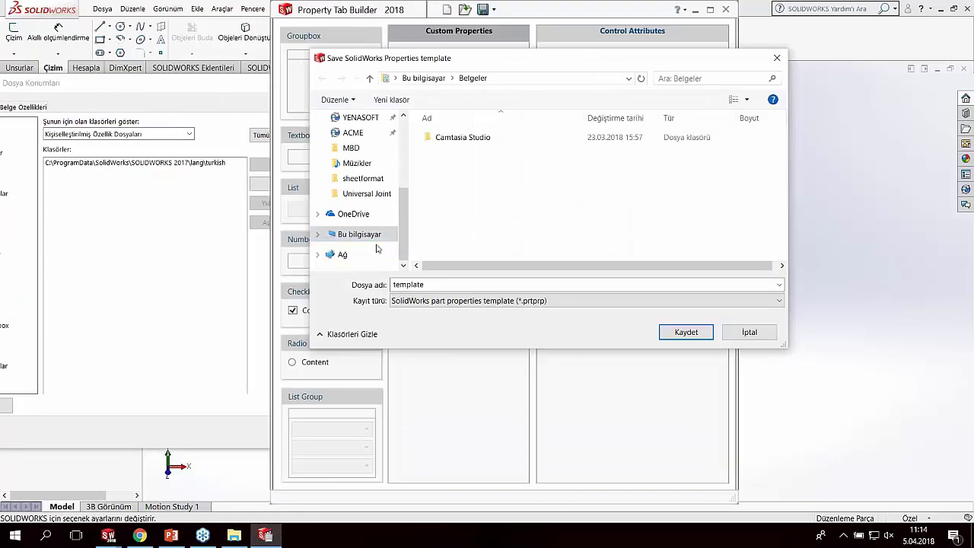
{"action": "left_click", "coordinate": [336, 237]}
{"action": "scroll", "coordinate": [488, 222], "scroll_direction": "down", "scroll_amount": 2}
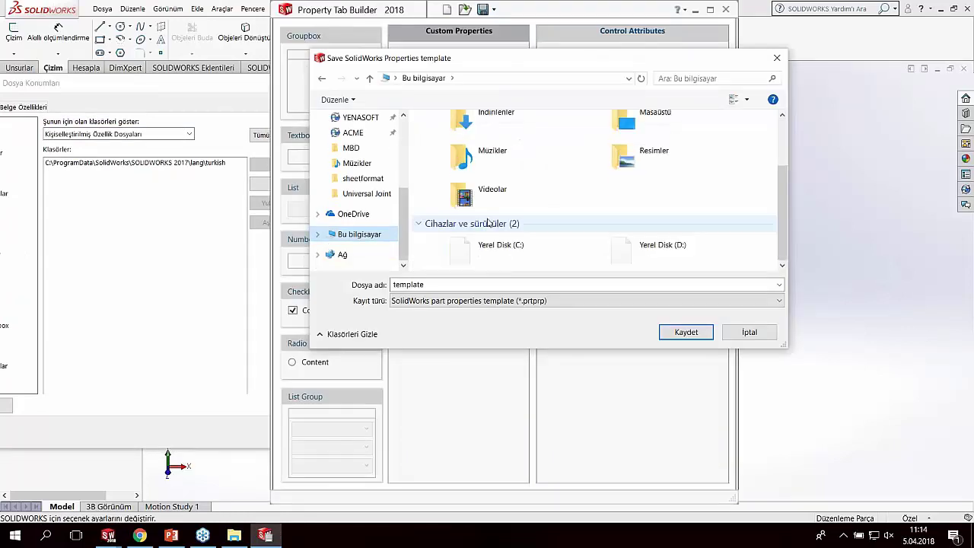
{"action": "double_click", "coordinate": [495, 246]}
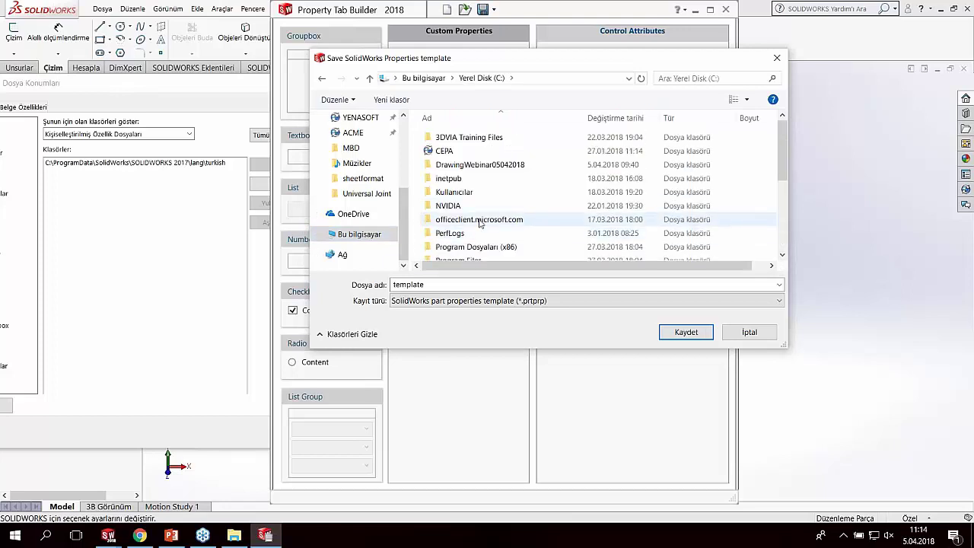
{"action": "scroll", "coordinate": [469, 221], "scroll_direction": "down", "scroll_amount": 1}
{"action": "scroll", "coordinate": [487, 190], "scroll_direction": "up", "scroll_amount": 1}
{"action": "left_click", "coordinate": [540, 79]}
{"action": "type", "text": "Program"}
{"action": "type", "text": "Data"}
{"action": "key", "text": "Return"}
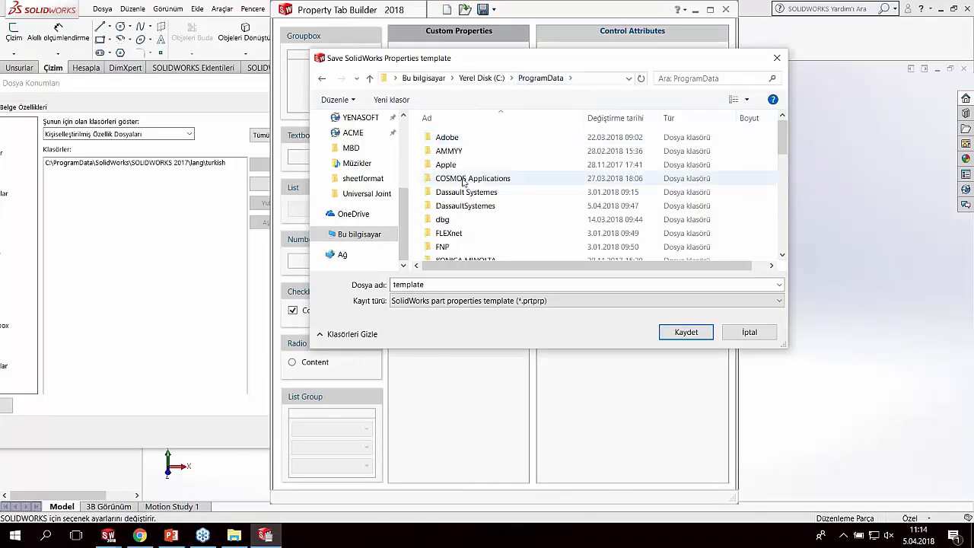
Step: Open the SOLIDWORKS\SOLIDWORKS 2017\lang\turkish folder
{"action": "scroll", "coordinate": [461, 213], "scroll_direction": "down", "scroll_amount": 5}
{"action": "scroll", "coordinate": [456, 221], "scroll_direction": "down", "scroll_amount": 1}
{"action": "double_click", "coordinate": [456, 213]}
{"action": "double_click", "coordinate": [472, 164]}
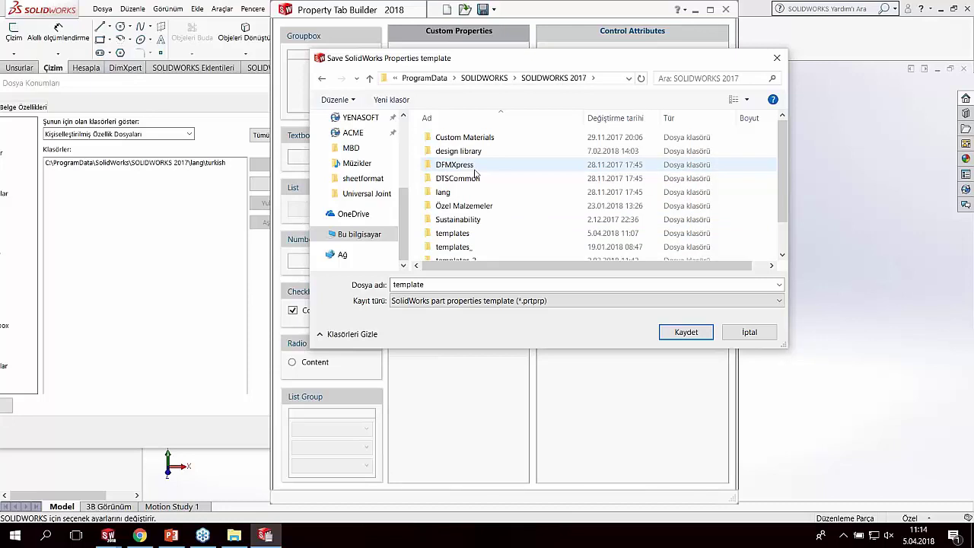
{"action": "double_click", "coordinate": [443, 191]}
{"action": "double_click", "coordinate": [445, 206]}
Step: Delete the old template.prtprp and hobi.prtprp files from the turkish folder
{"action": "right_click", "coordinate": [444, 206]}
{"action": "left_click", "coordinate": [457, 432]}
{"action": "left_click", "coordinate": [453, 192]}
{"action": "right_click", "coordinate": [455, 192]}
{"action": "left_click", "coordinate": [478, 417]}
Step: Save the tab as webinar.prtprp and close the Property Tab Builder
{"action": "double_click", "coordinate": [495, 285]}
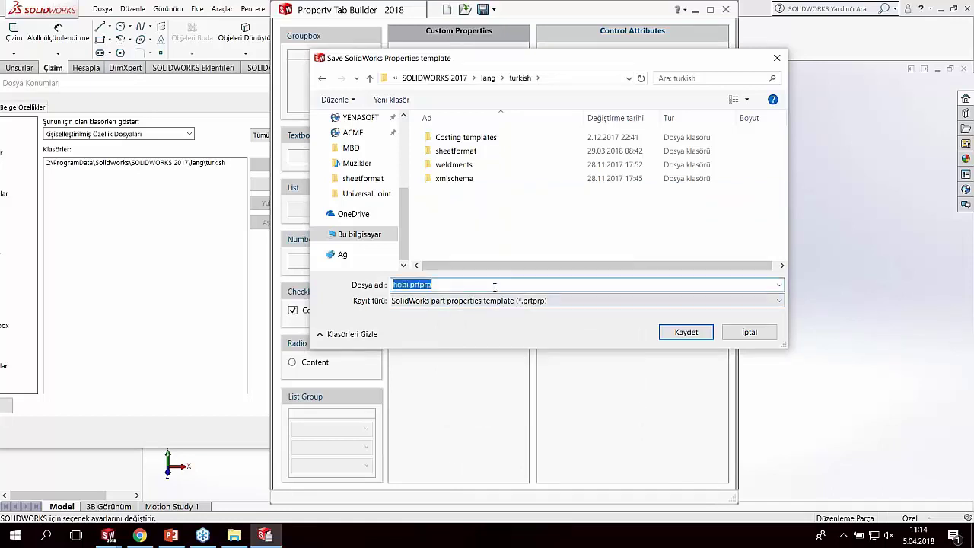
{"action": "key", "text": "BackSpace"}
{"action": "type", "text": "webinar"}
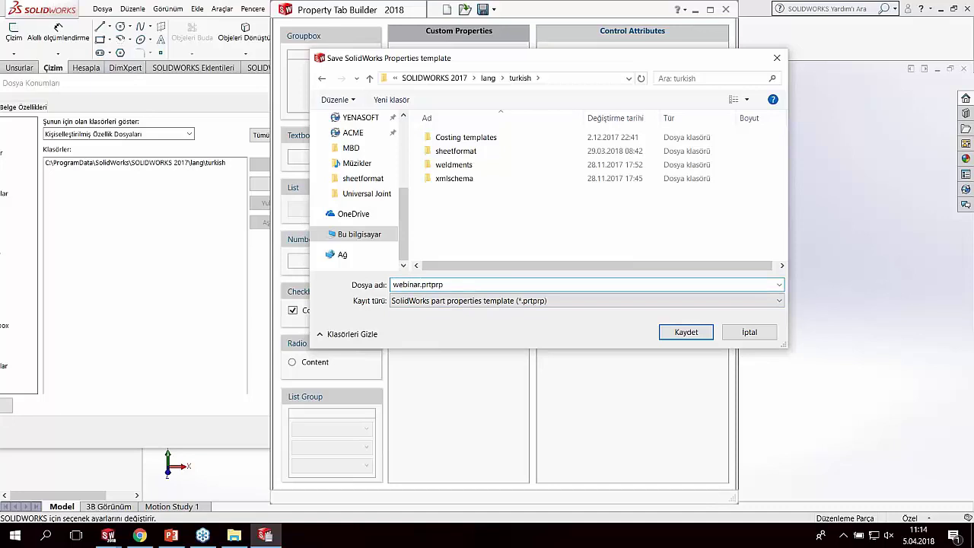
{"action": "left_click", "coordinate": [686, 333]}
{"action": "left_click", "coordinate": [725, 9]}
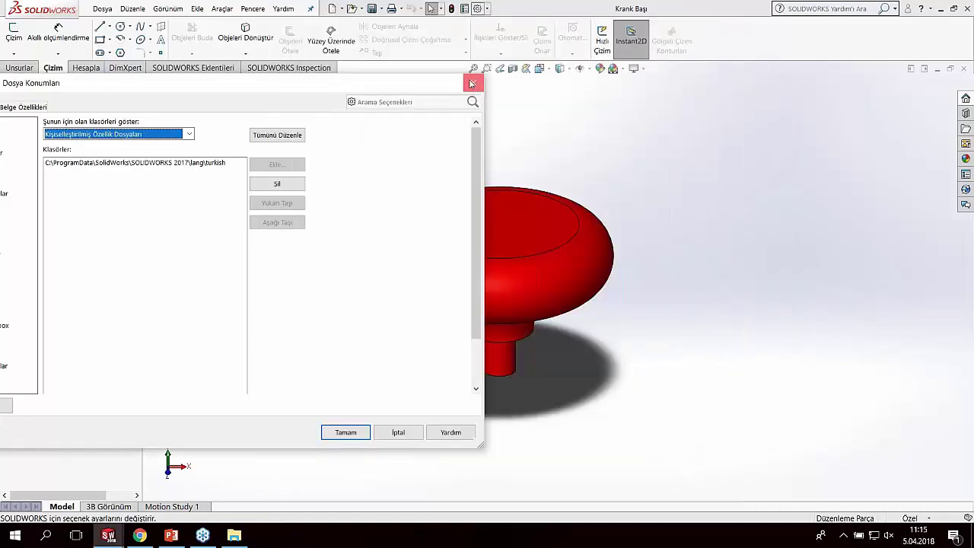
Step: Close Options and open the custom properties pane's new Çizen drafter list
{"action": "left_click", "coordinate": [471, 83]}
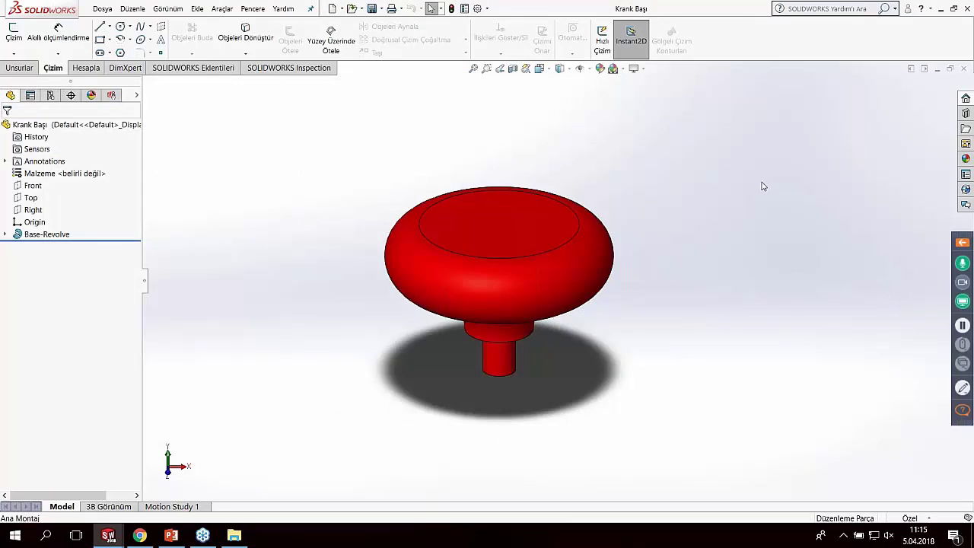
{"action": "left_click", "coordinate": [964, 176]}
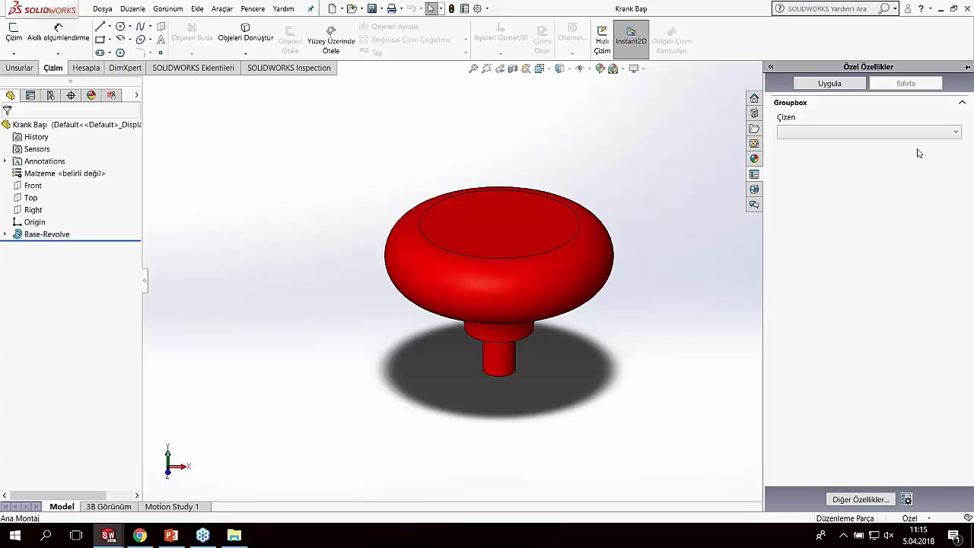
{"action": "left_click", "coordinate": [956, 134]}
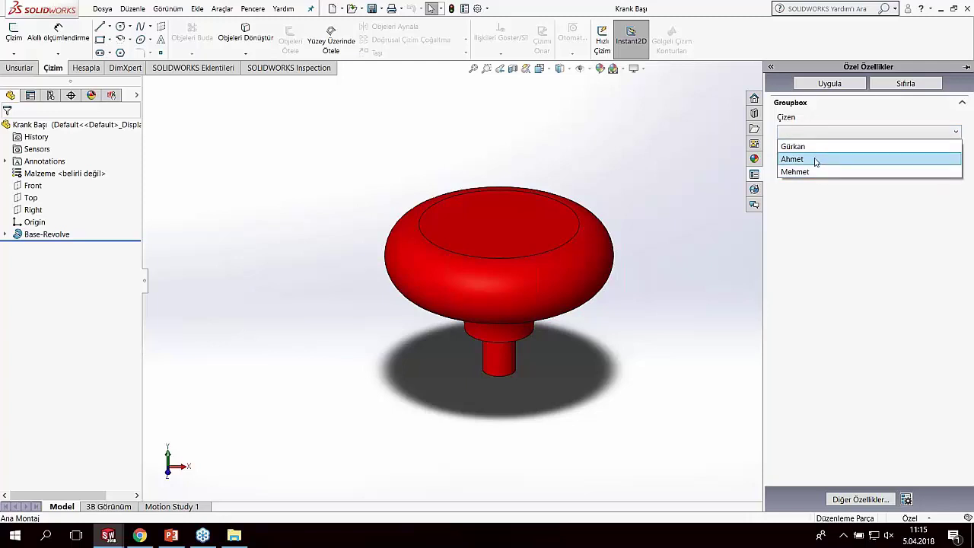
Step: Check the part's file properties showing Adet 10, save the part, and reopen the Çizen list
{"action": "left_click", "coordinate": [464, 8]}
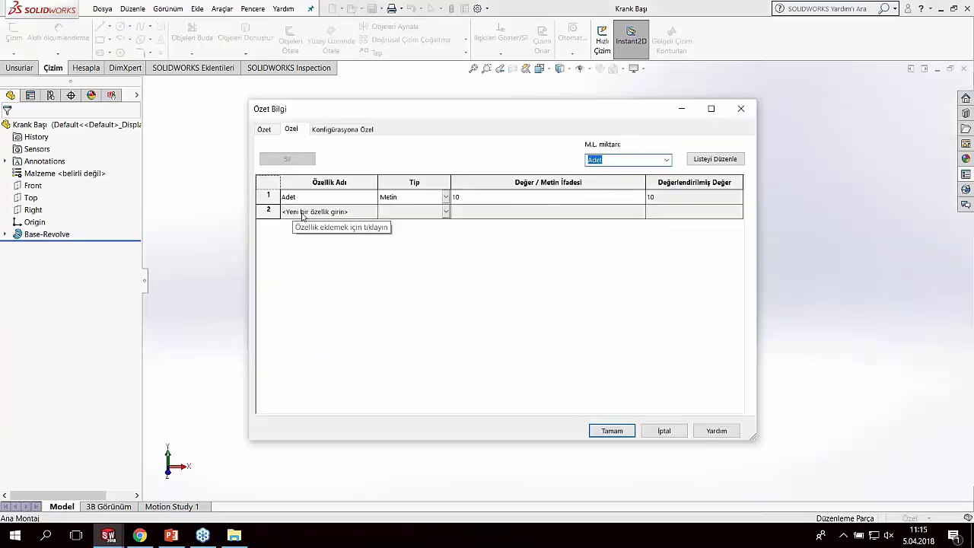
{"action": "left_click", "coordinate": [613, 431]}
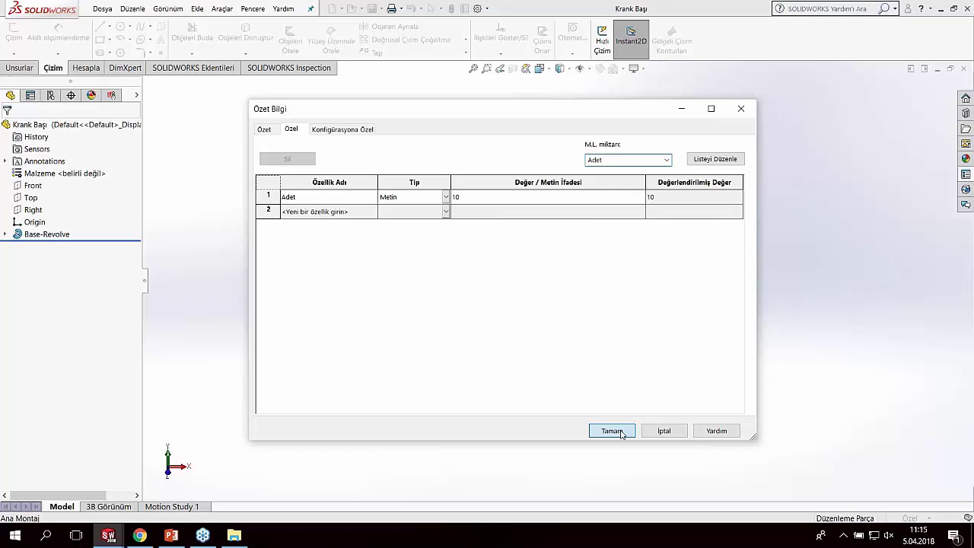
{"action": "key", "text": "Return"}
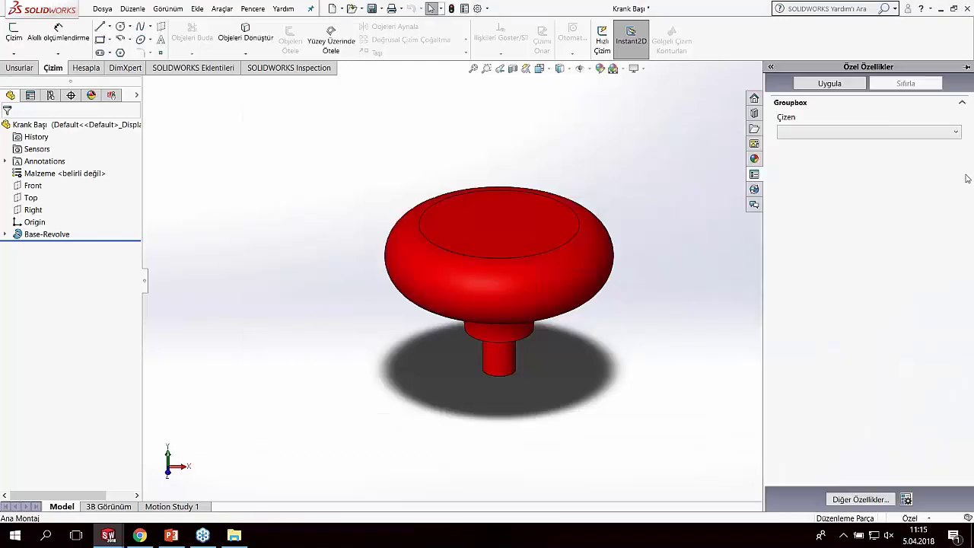
{"action": "left_click", "coordinate": [837, 133]}
Step: Set Çizen to a drafter name, apply it, and verify it under Konfigürasyona Özel properties
{"action": "left_click", "coordinate": [802, 160]}
{"action": "left_click", "coordinate": [827, 88]}
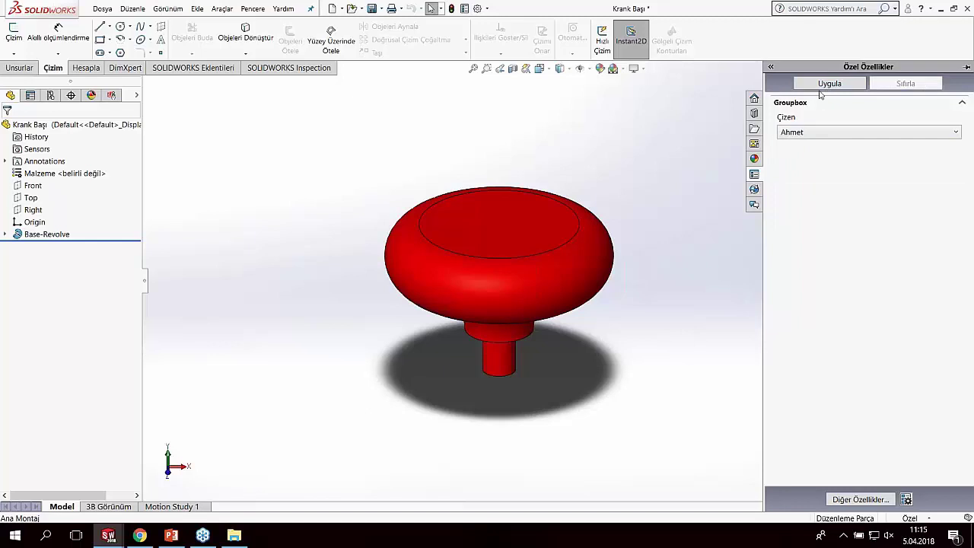
{"action": "left_click", "coordinate": [464, 9]}
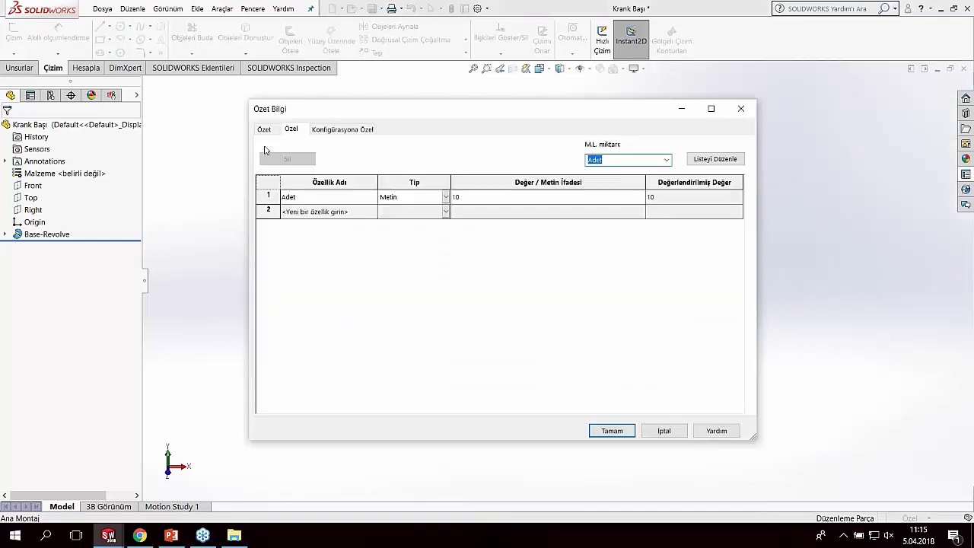
{"action": "left_click", "coordinate": [323, 128]}
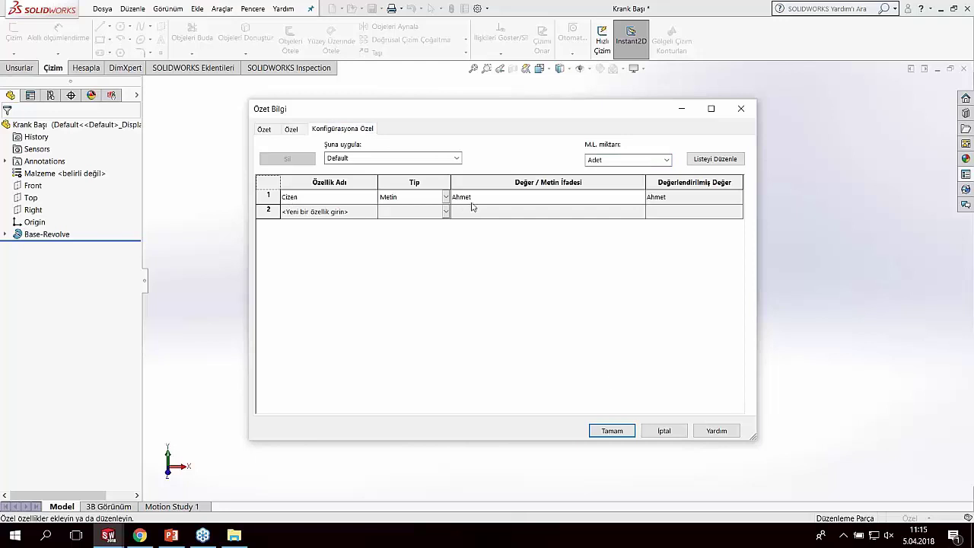
{"action": "left_click", "coordinate": [614, 431]}
Step: Change Çizen to a different drafter name, apply it, and recheck the file properties
{"action": "left_click", "coordinate": [966, 177]}
{"action": "left_click", "coordinate": [866, 132]}
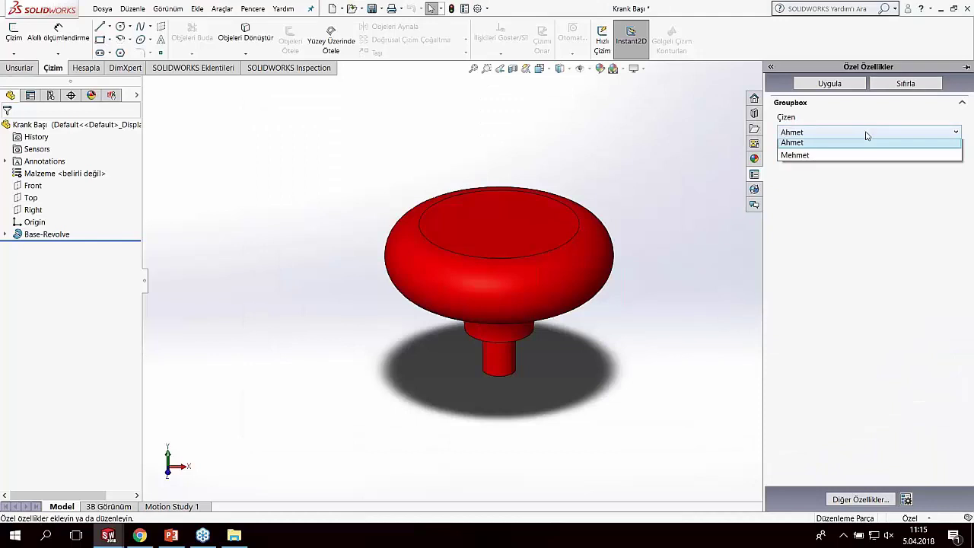
{"action": "left_click", "coordinate": [832, 150]}
{"action": "left_click", "coordinate": [833, 85]}
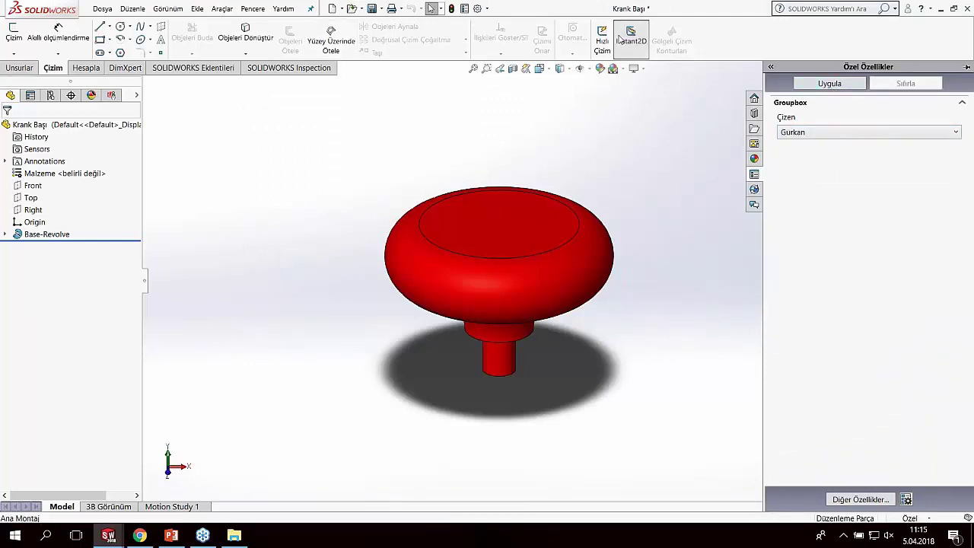
{"action": "left_click", "coordinate": [464, 9]}
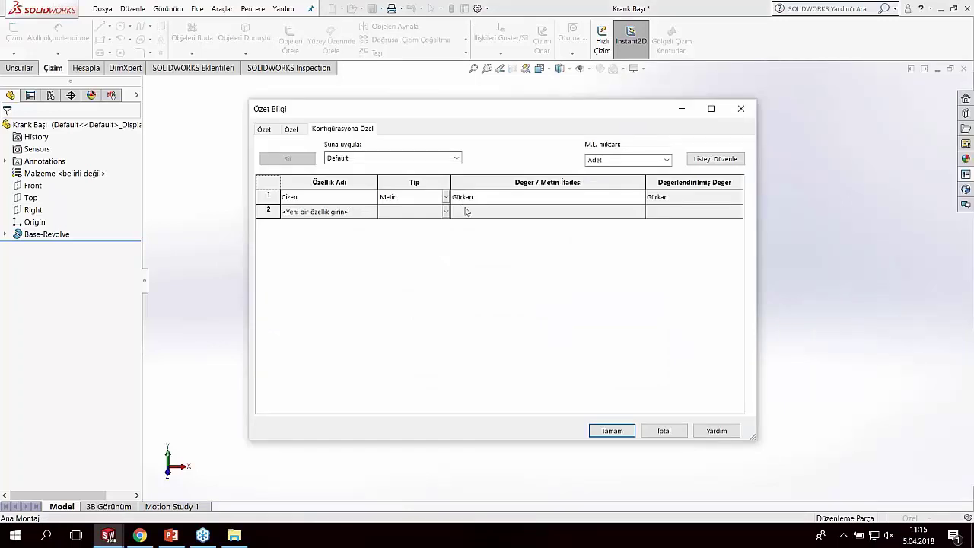
{"action": "left_click", "coordinate": [622, 431]}
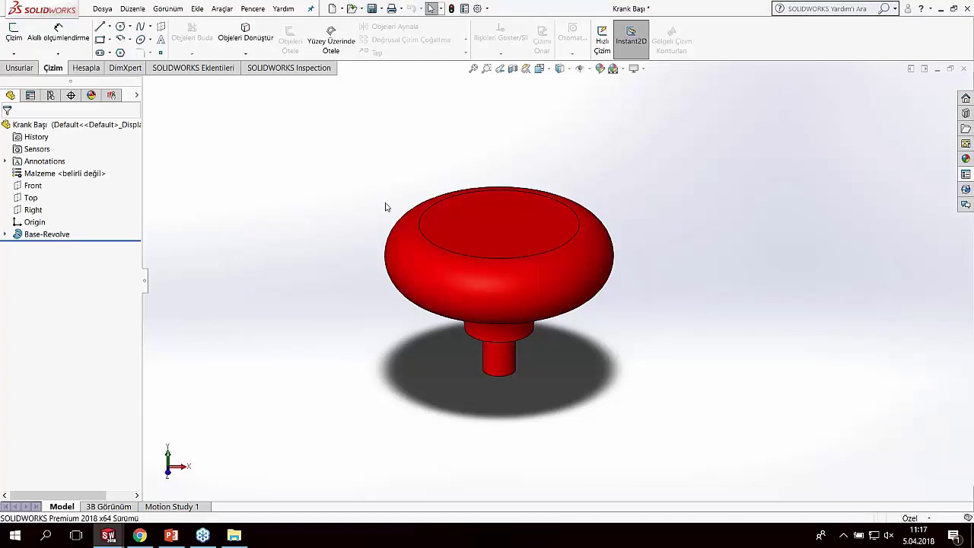
Step: Create a new blank drawing, dismissing the sheet format prompt
{"action": "left_click", "coordinate": [332, 11]}
{"action": "left_click", "coordinate": [394, 330]}
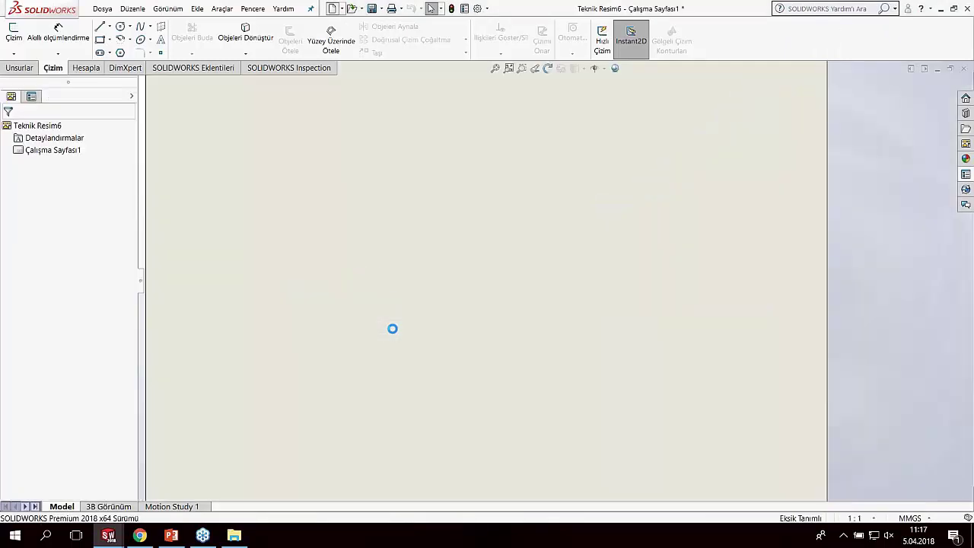
{"action": "left_click", "coordinate": [558, 346]}
Step: Cancel the DXF/DWG import and Model View, then bring up PowerPoint's closing slide 13
{"action": "left_click", "coordinate": [197, 9]}
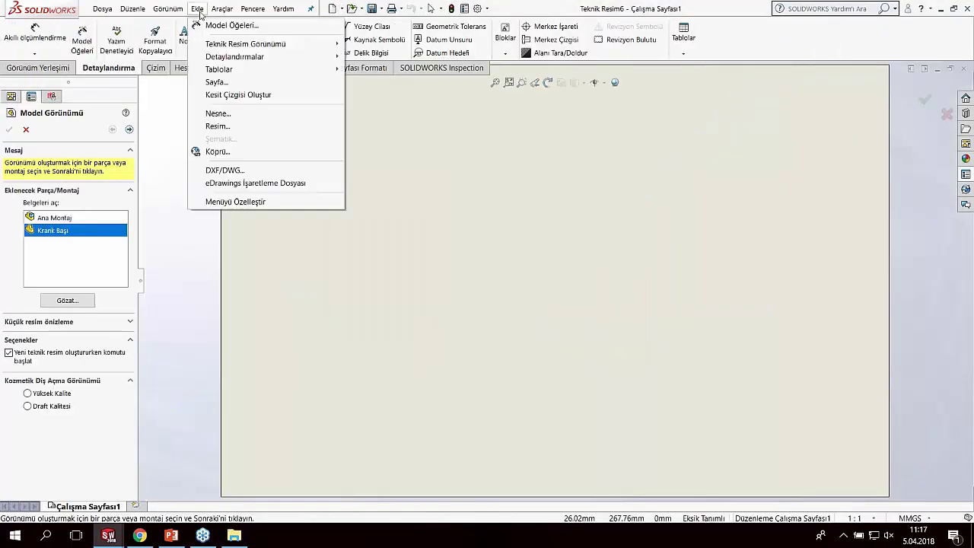
{"action": "left_click", "coordinate": [241, 172]}
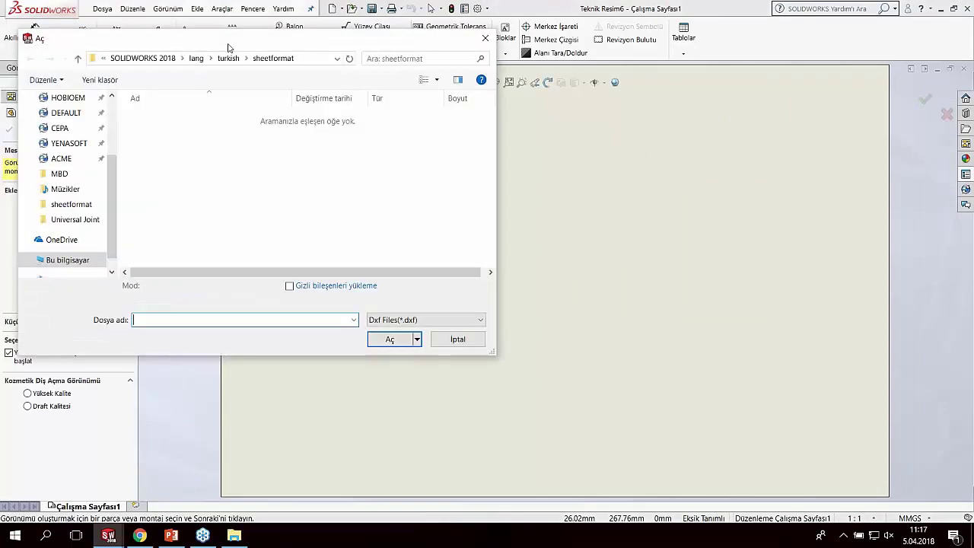
{"action": "left_click", "coordinate": [491, 399]}
{"action": "left_click", "coordinate": [26, 129]}
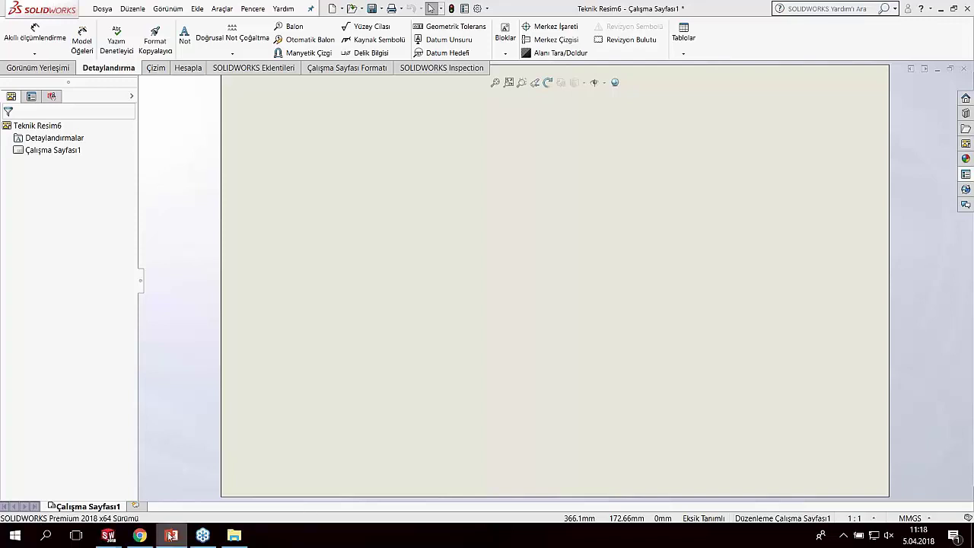
{"action": "left_click", "coordinate": [168, 536]}
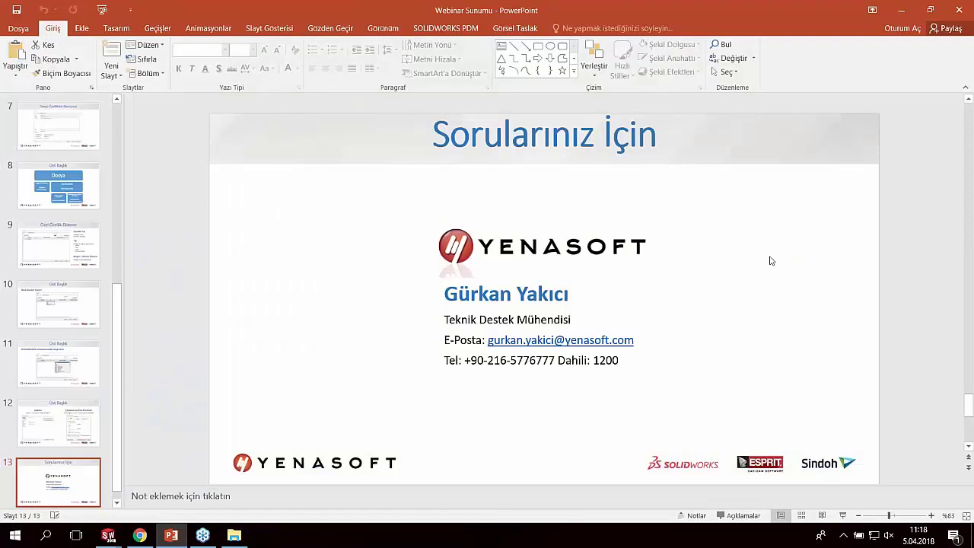